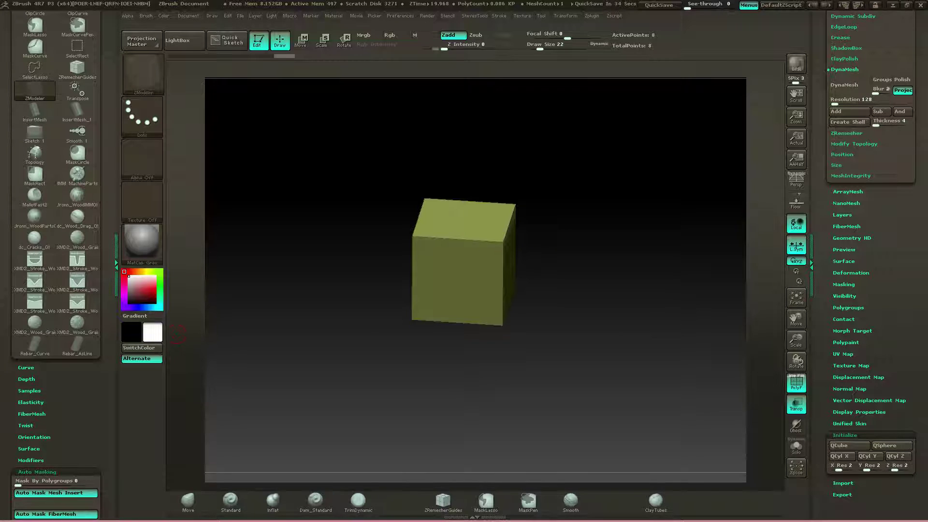
- Collapse the Auto Masking section of the brush settings
click(37, 472)
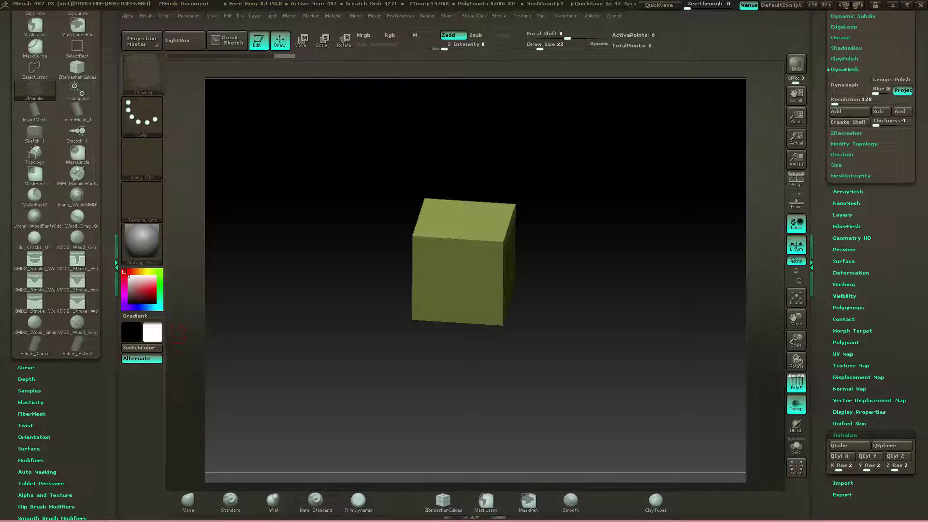
mouse_move(72, 376)
mouse_down()
mouse_move(72, 493)
mouse_move(72, 396)
mouse_up()
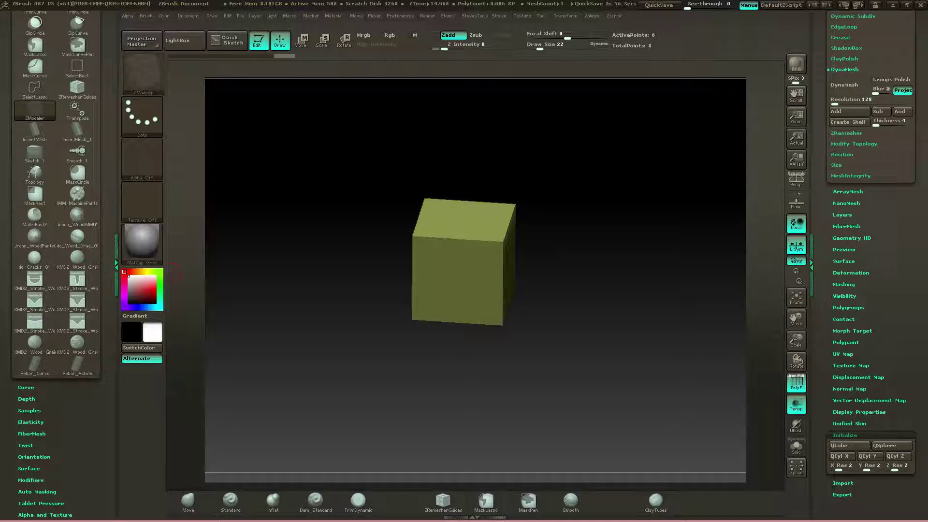
- Bring up the browser to look over the Cubebrush page for the ZBrush 20 Wood Brushes set, and return to ZBrush
drag(0, 37, 434, 33)
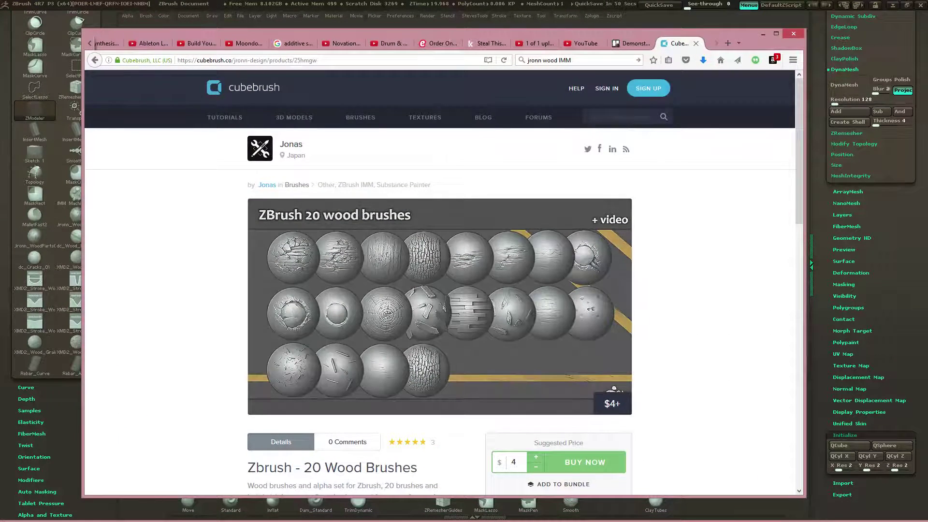
scroll(440, 282, down, 2)
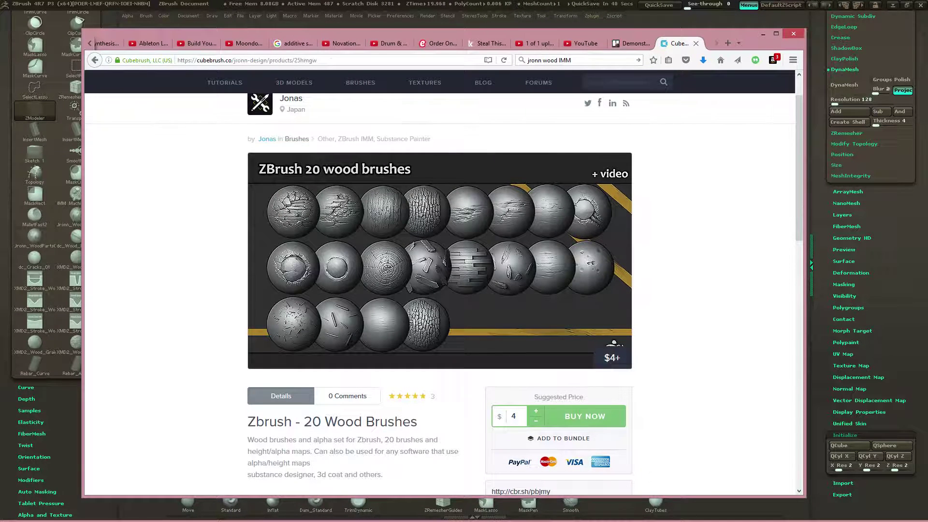
drag(488, 33, 0, 38)
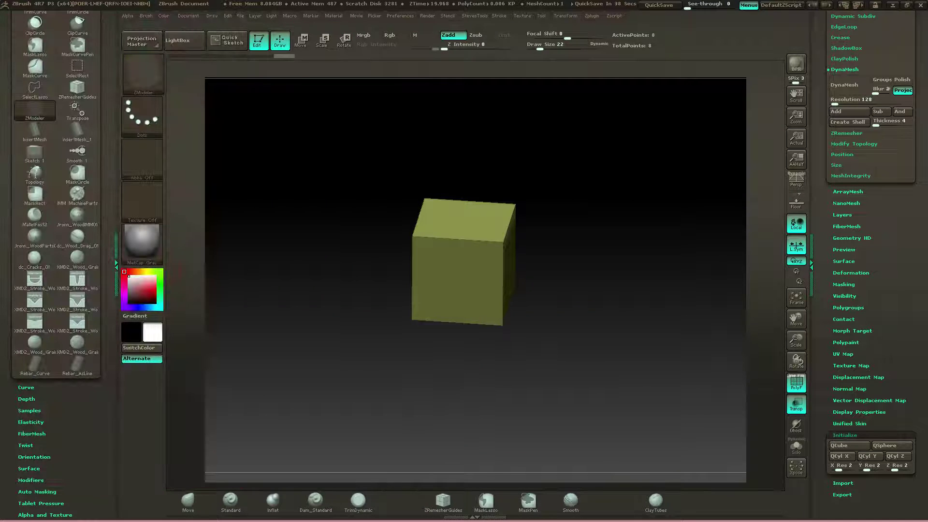
- Collapse the Initialize and DynaMesh sections of the tool settings to tidy the Geometry options
drag(172, 274, 145, 269)
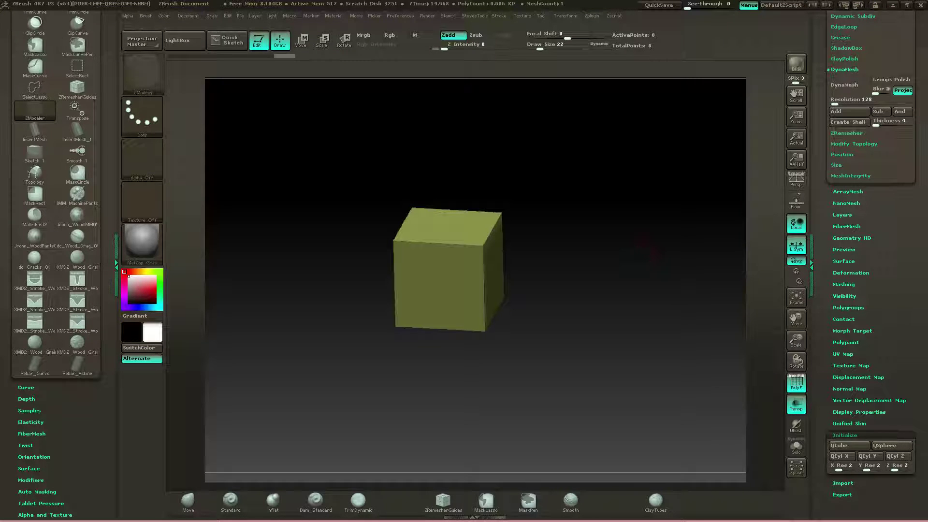
click(844, 435)
drag(823, 208, 823, 359)
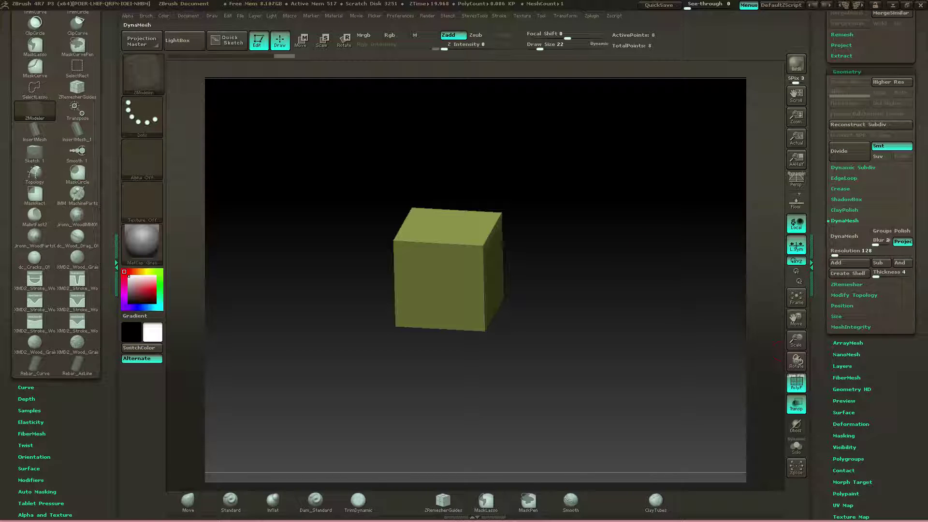
click(845, 220)
click(845, 221)
click(844, 220)
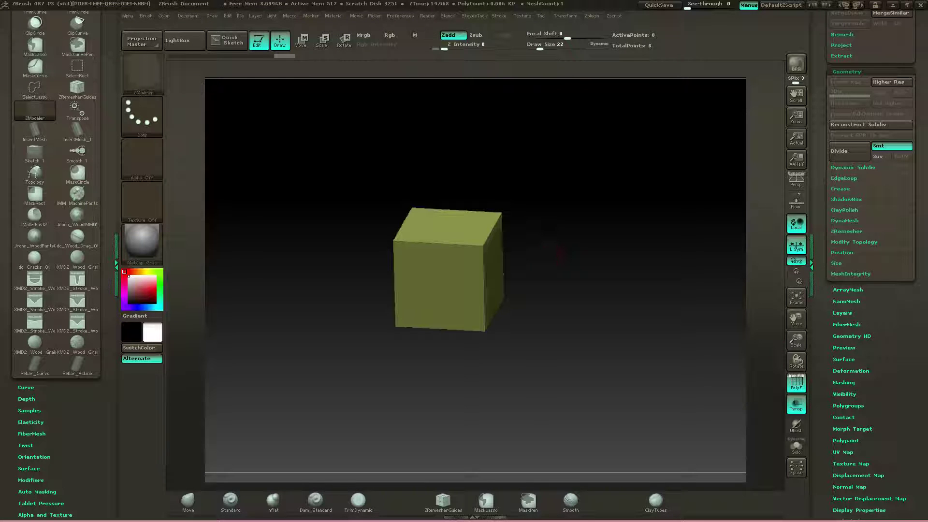
- Mask the cube's upper end and move its lower end downward with Transpose Move to form a long post
drag(560, 252, 599, 285)
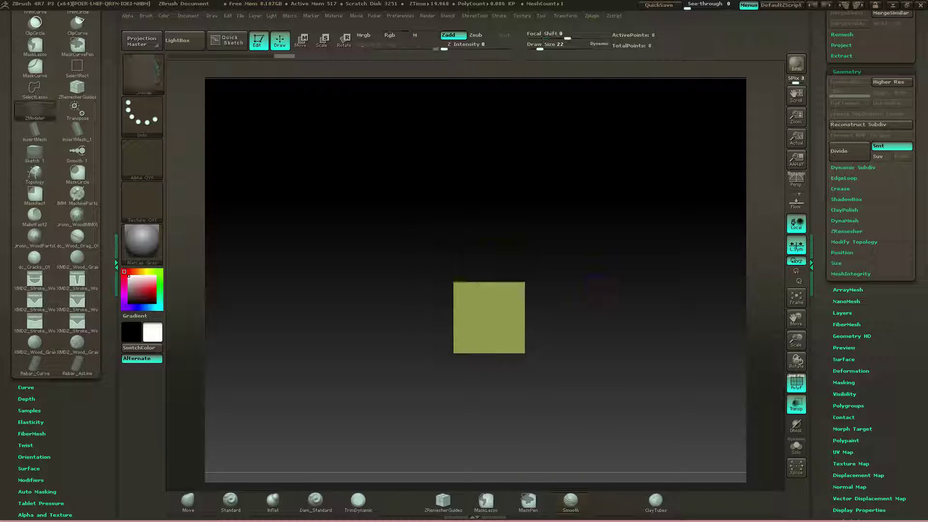
mouse_move(419, 230)
ctrl+mouse_down()
mouse_move(545, 298)
mouse_move(426, 285)
mouse_move(423, 273)
ctrl+mouse_up()
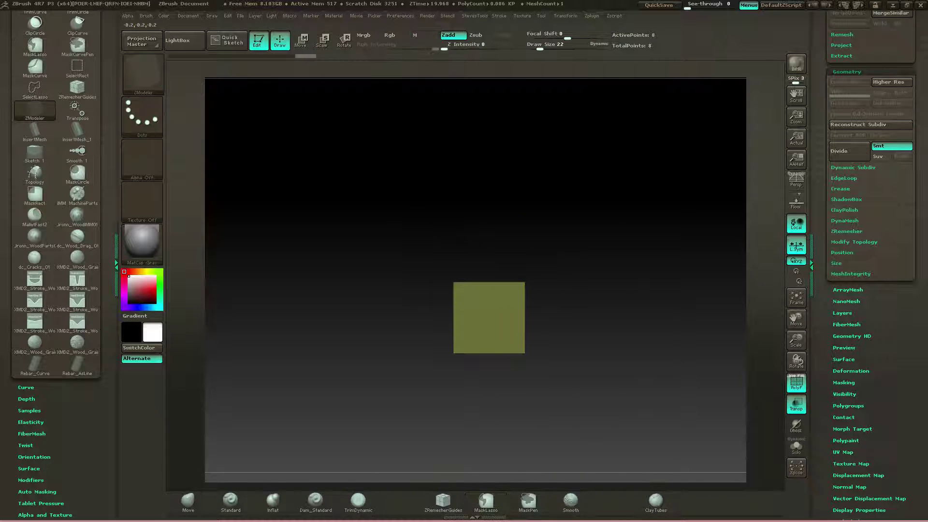
key(w)
shift+drag(486, 305, 486, 240)
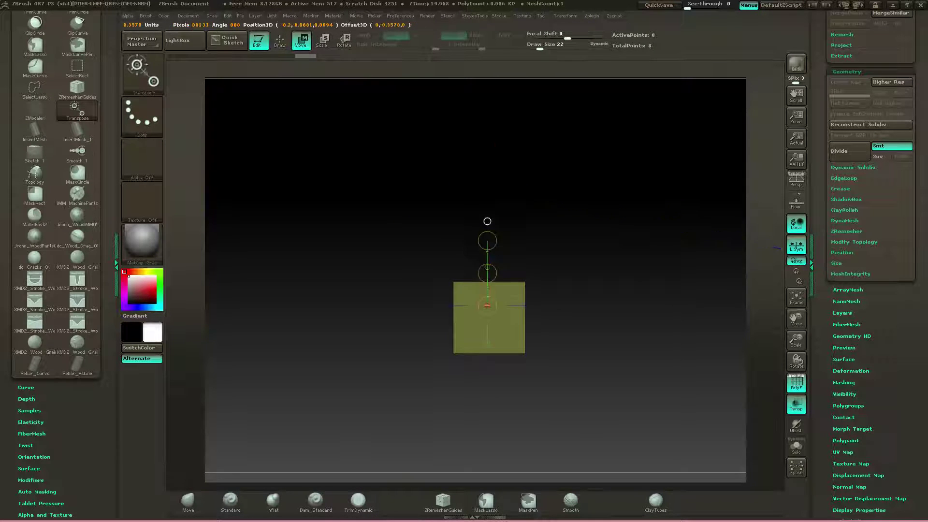
mouse_move(486, 273)
shift+mouse_down()
mouse_move(486, 209)
mouse_move(487, 430)
shift+mouse_up()
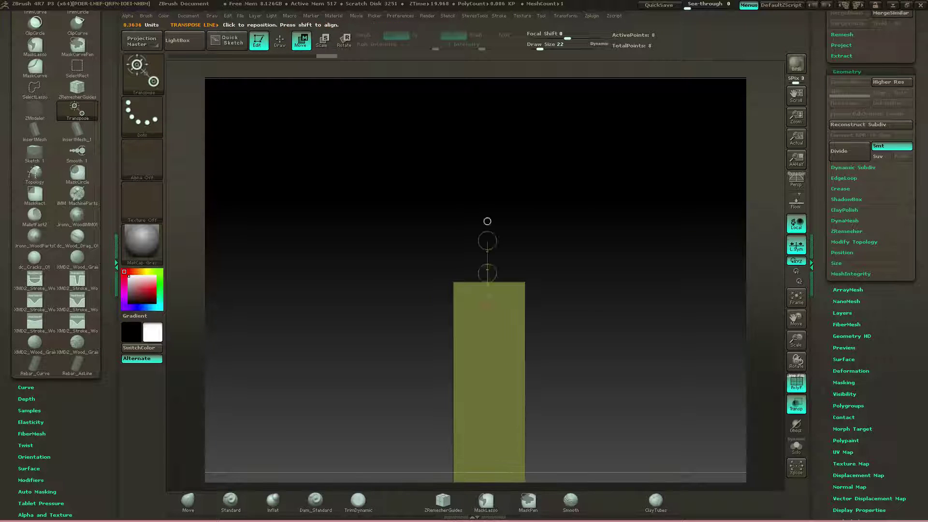
alt+drag(556, 425, 546, 353)
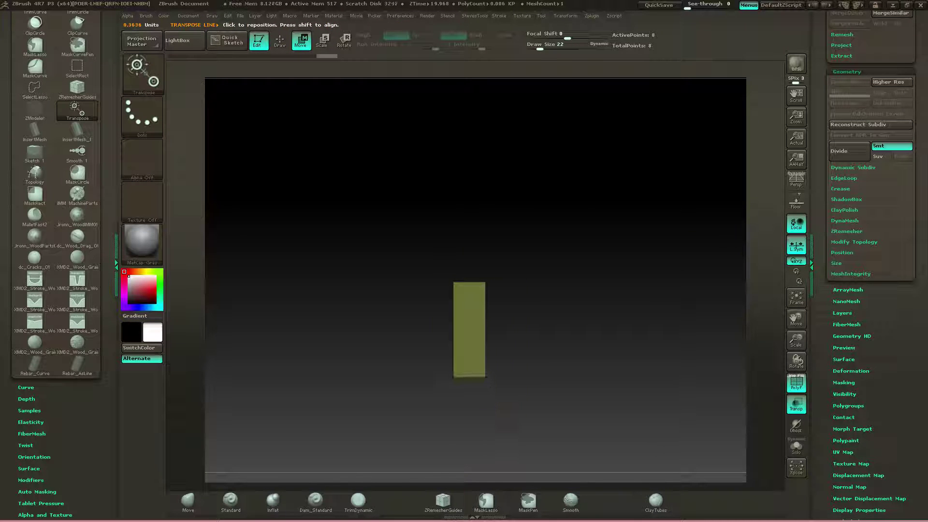
drag(468, 276, 468, 357)
alt+drag(527, 357, 529, 267)
- Mask the post's lower part, move its top end upward to lengthen it into a slim beam, and clear the mask
ctrl+drag(415, 178, 411, 450)
mouse_move(412, 270)
ctrl+mouse_down()
mouse_move(464, 280)
mouse_move(459, 177)
mouse_move(406, 201)
mouse_move(449, 201)
mouse_move(419, 201)
ctrl+mouse_up()
drag(368, 251, 565, 213)
mouse_move(466, 145)
mouse_down()
mouse_move(503, 174)
mouse_move(493, 170)
mouse_move(530, 107)
mouse_move(480, 155)
mouse_move(476, 126)
mouse_up()
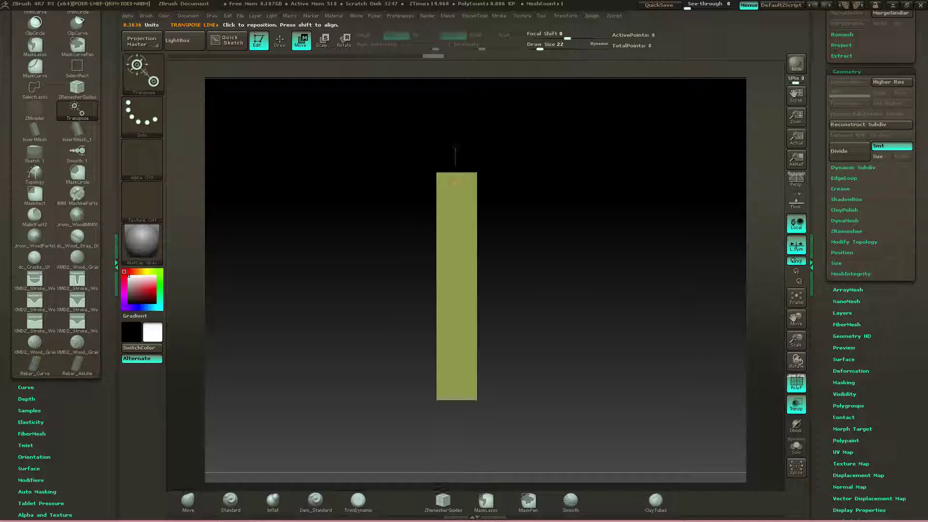
mouse_move(393, 138)
ctrl+mouse_down()
mouse_move(592, 130)
mouse_move(570, 119)
ctrl+mouse_up()
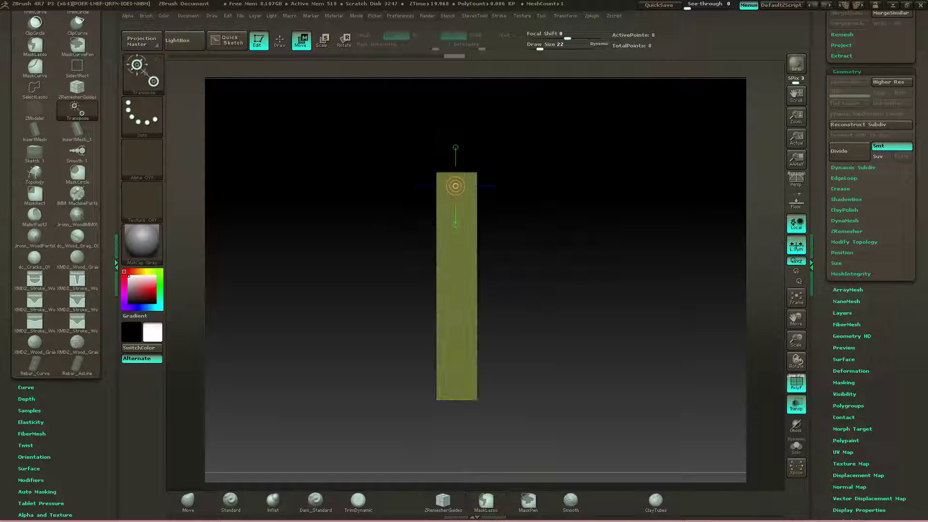
drag(455, 167, 456, 86)
alt+right_drag(455, 124, 435, 212)
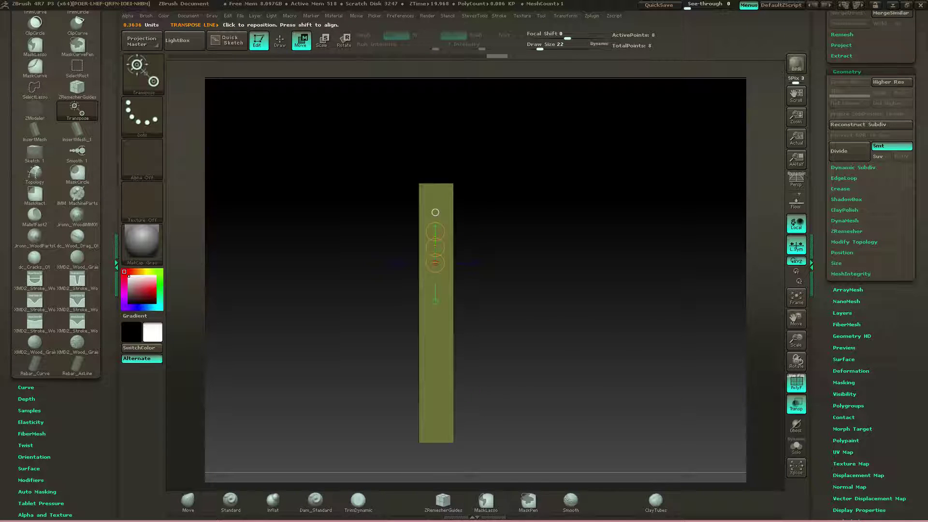
key(q)
ctrl+drag(486, 189, 514, 245)
mouse_move(514, 246)
right_down()
mouse_move(459, 251)
mouse_move(507, 250)
mouse_move(498, 253)
mouse_move(553, 218)
right_up()
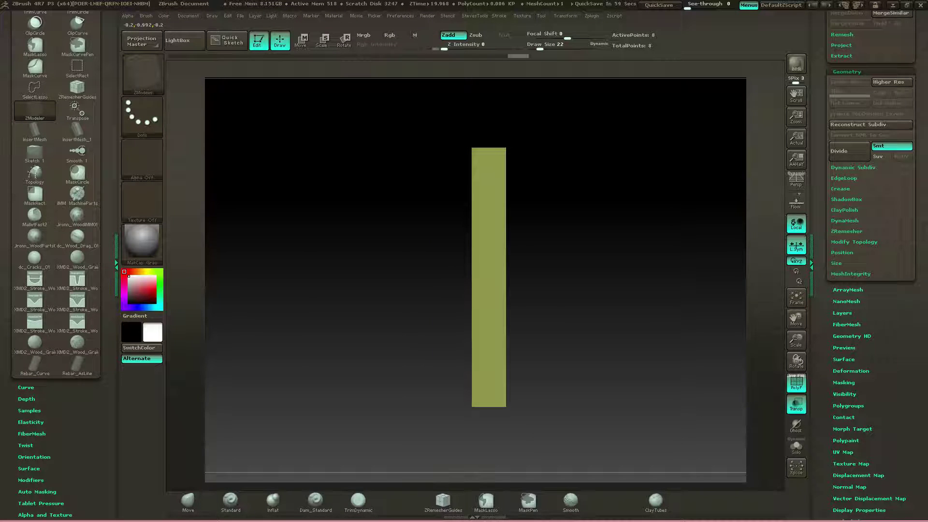
- Select the Jronn_WoodIMM01 insert mesh brush
key(b)
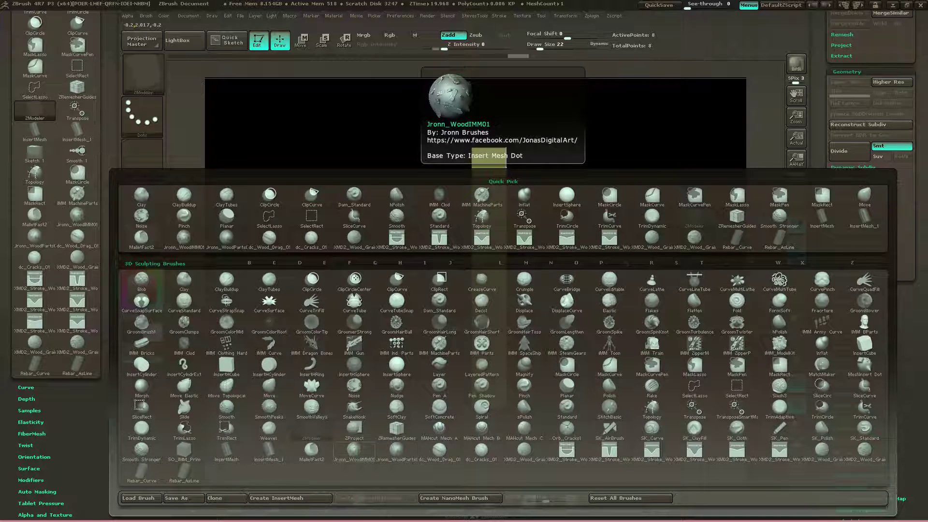
click(354, 450)
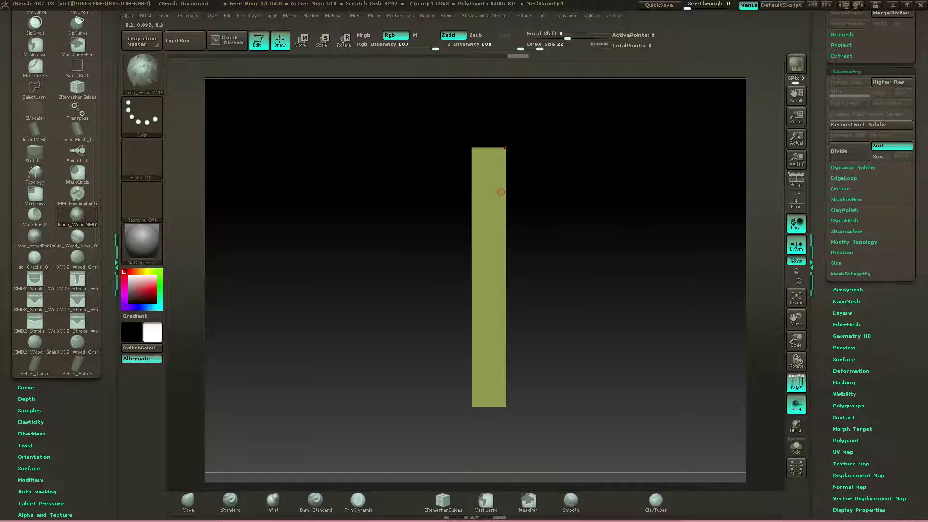
- Insert a wood part at the beam's upper end and a Woodpart02 piece along its lower side
drag(501, 193, 510, 333)
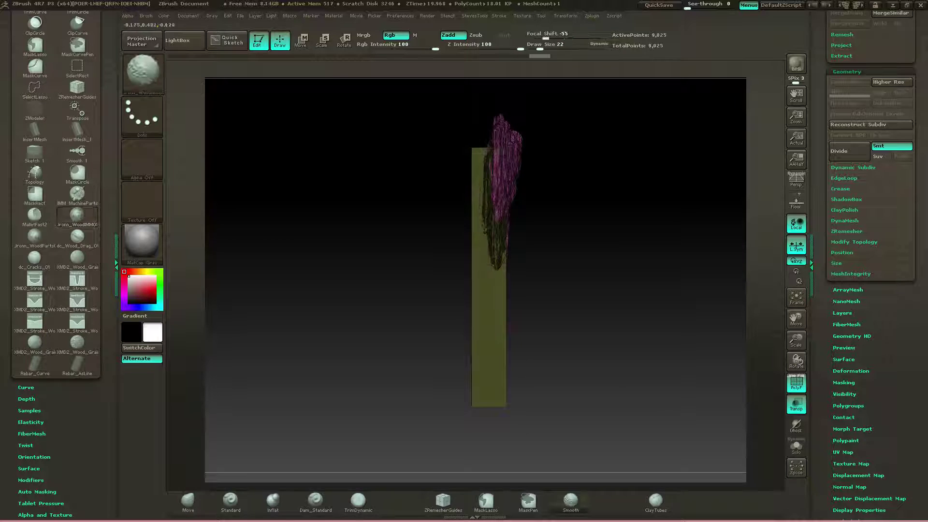
key(m)
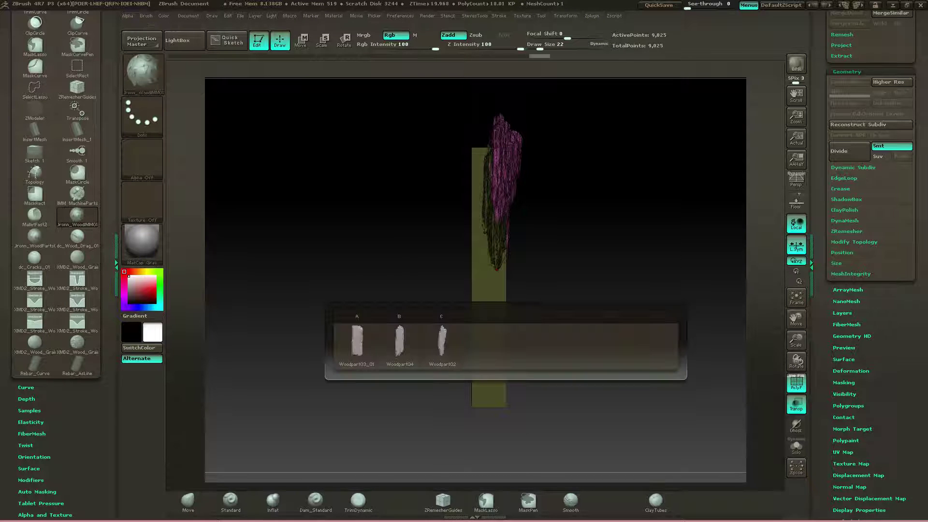
click(439, 346)
mouse_move(473, 313)
mouse_down()
mouse_move(468, 392)
mouse_move(432, 412)
mouse_move(305, 411)
mouse_up()
key(b)
key(Escape)
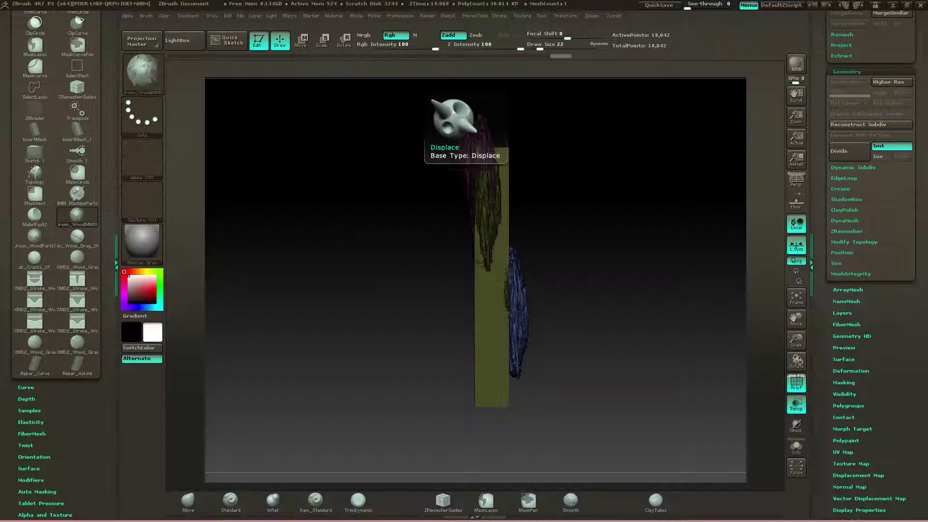
- Insert a Woodpart03_01 piece on the middle of the beam's face
key(m)
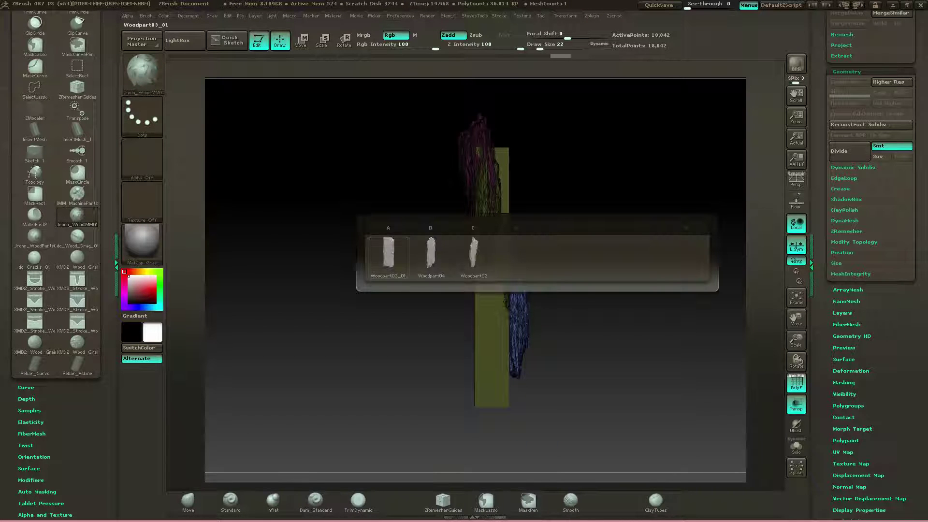
click(389, 256)
drag(490, 368, 489, 370)
drag(483, 298, 481, 366)
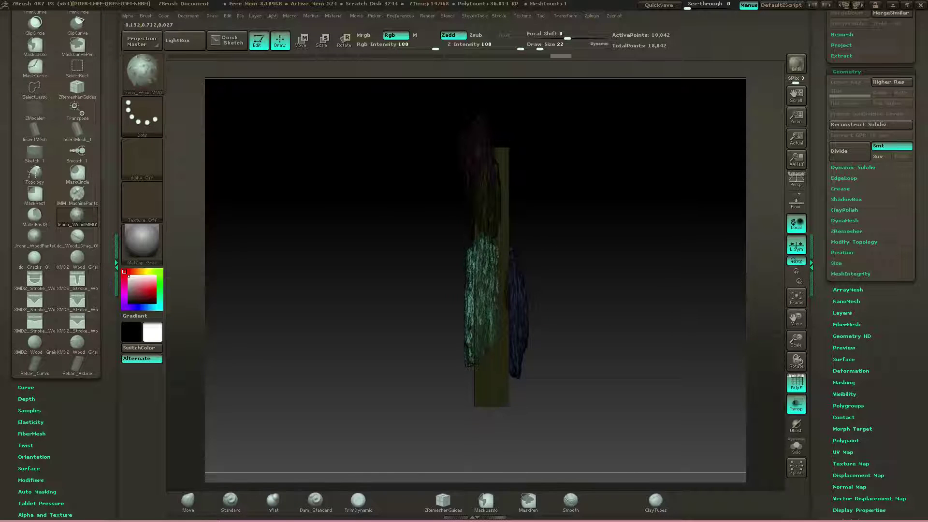
ctrl+drag(720, 355, 737, 364)
- Turn off the polyframe display
click(796, 383)
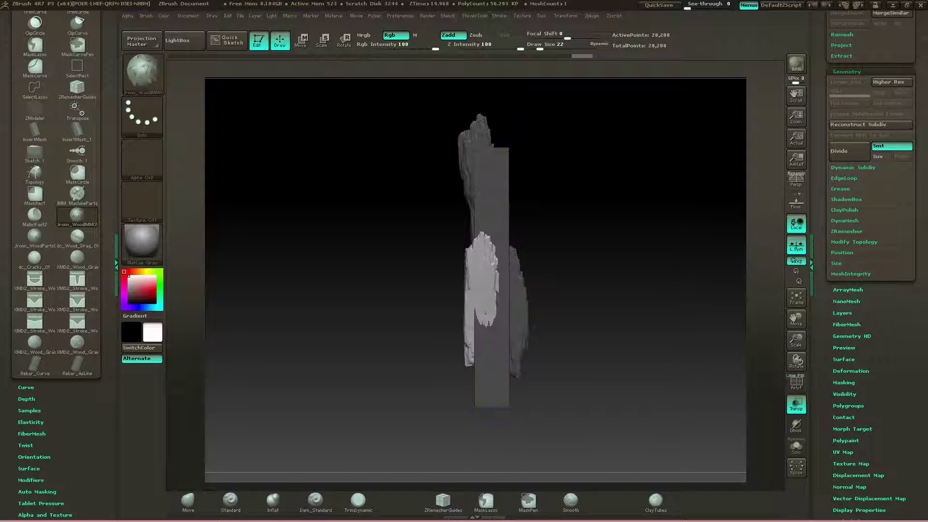
shift+drag(618, 367, 739, 366)
alt+drag(628, 338, 587, 330)
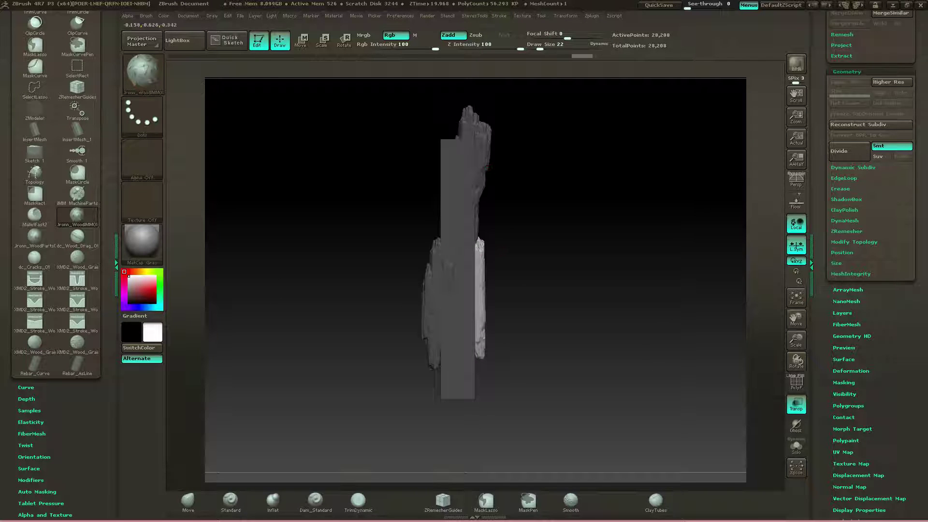
- Isolate the inserted Woodpart03_01 piece and stretch it lengthwise with Transpose Move
key(ctrl)
ctrl+shift+click(484, 268)
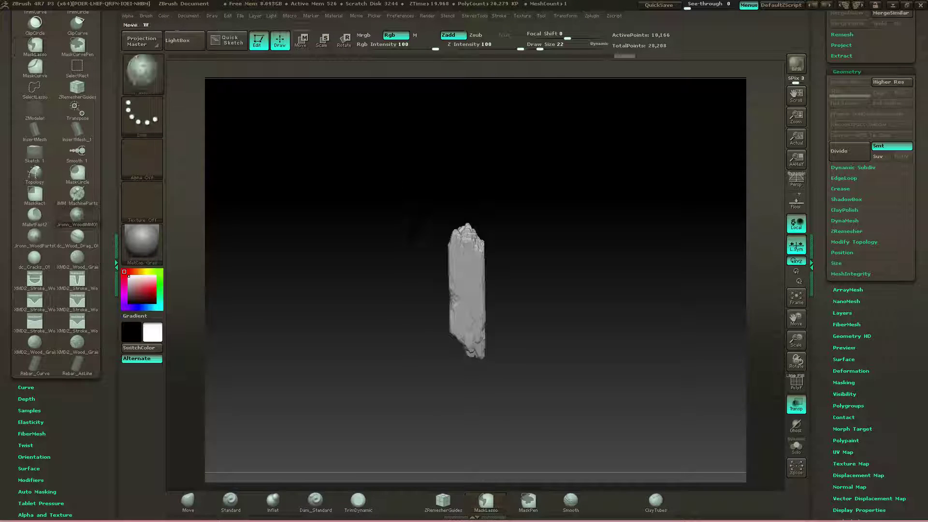
key(w)
drag(467, 250, 482, 61)
drag(467, 291, 466, 307)
alt+right_drag(466, 307, 469, 251)
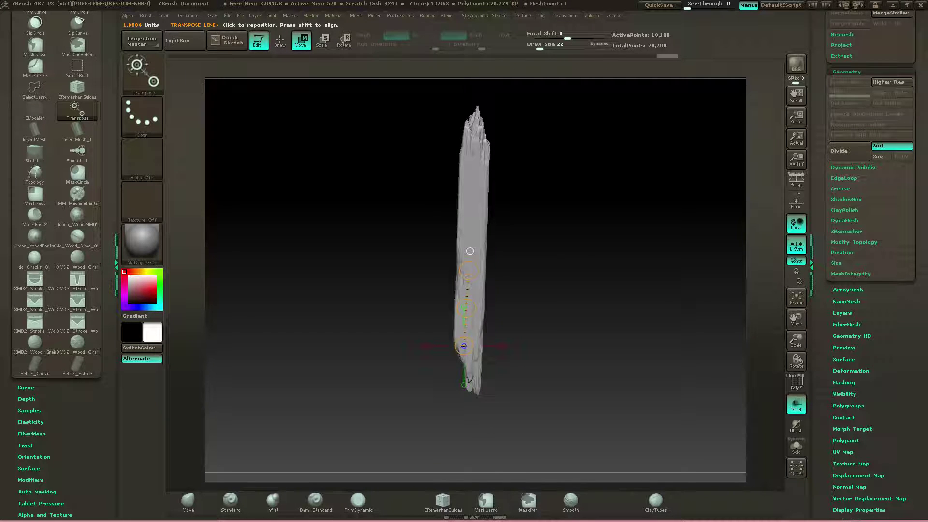
- Undo the last stretch of the wood piece and show the beam with all its parts again
key(ctrl+z)
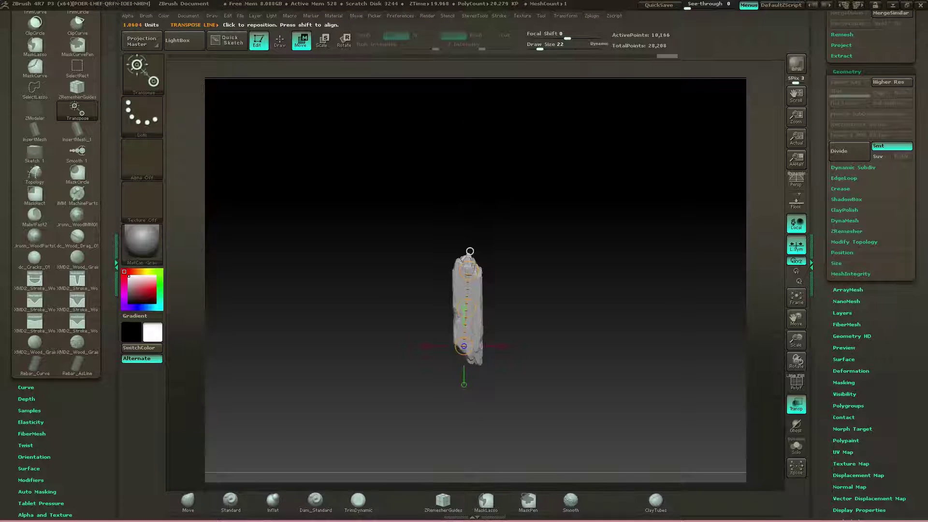
key(ctrl+a)
key(ctrl+shift+a)
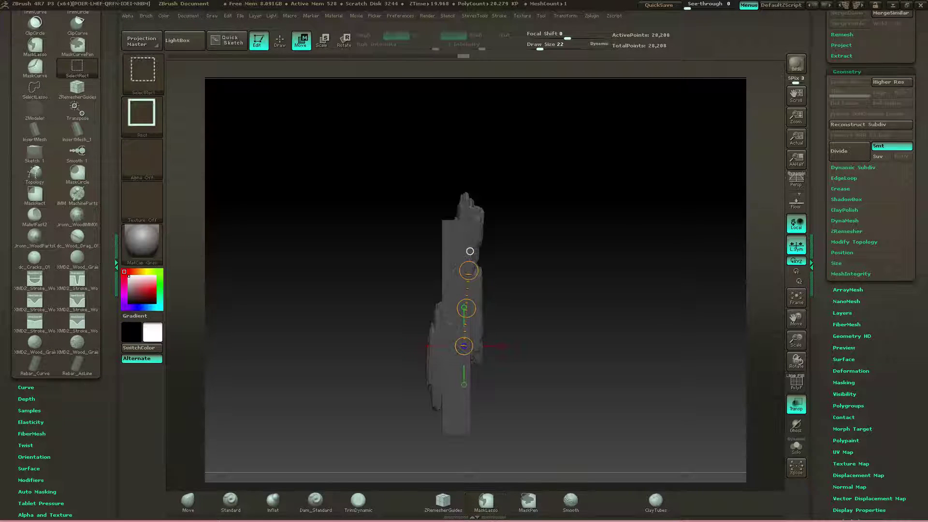
alt+right_drag(469, 251, 333, 190)
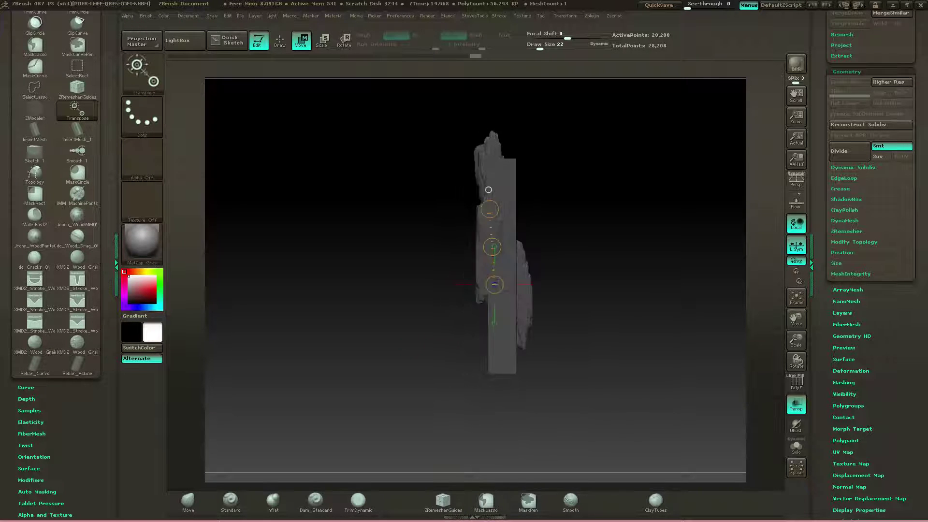
- Undo all the inserted wood parts back to the plain beam and return to Draw mode
key(ctrl+z)
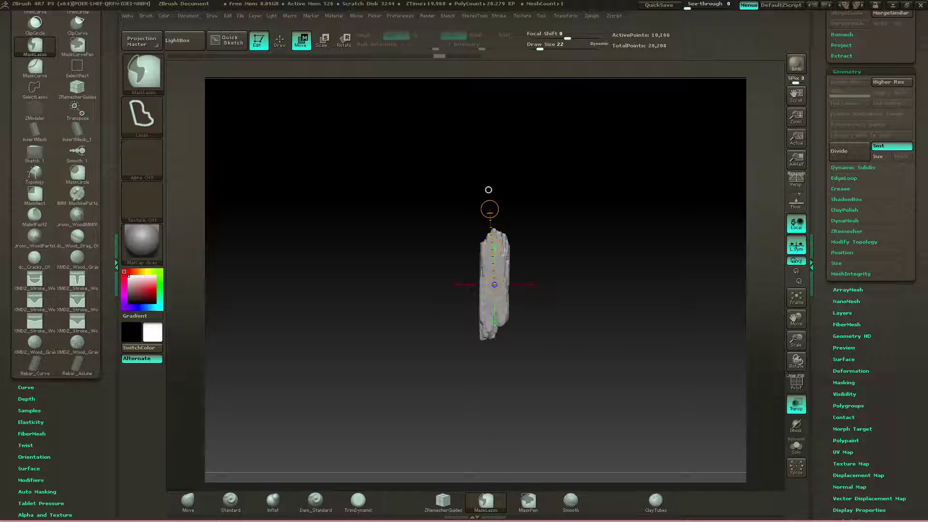
key(ctrl+z)
key(ctrl+z)
key(ctrl+z)
key(ctrl+z)
key(ctrl+z)
key(ctrl+z)
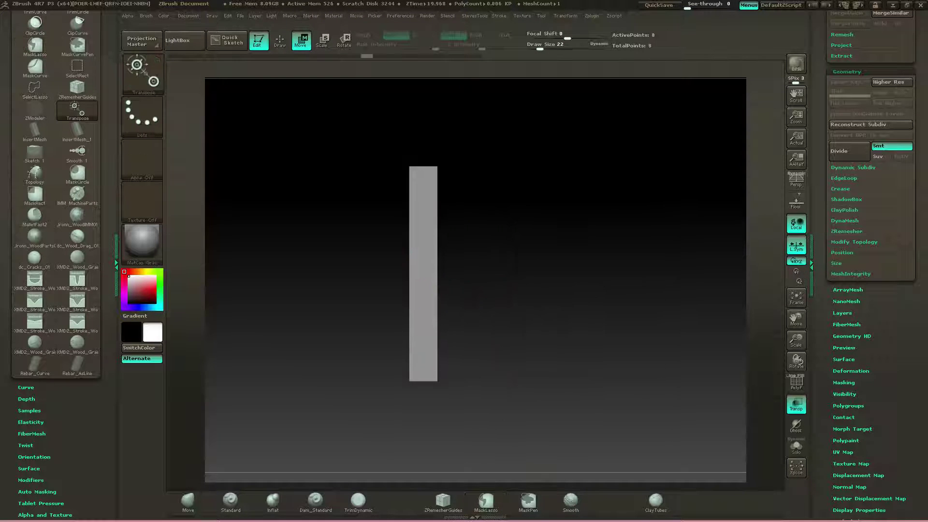
key(ctrl+z)
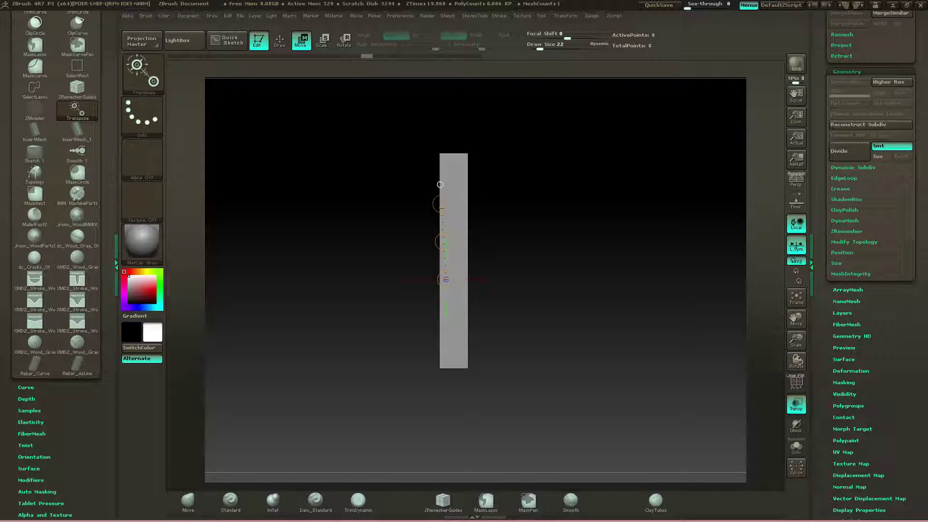
click(279, 41)
key(ctrl+z)
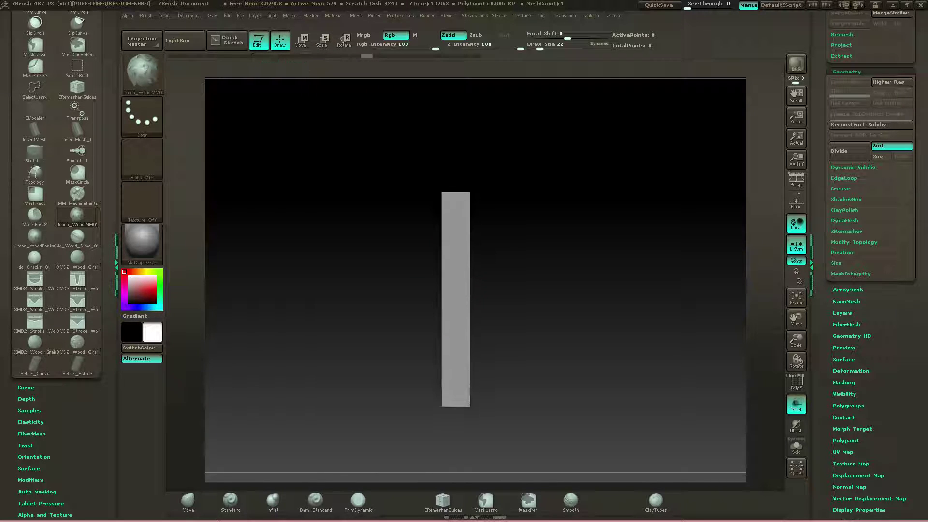
- Switch to the Plane3D primitive, turn on the polyframe display and convert the plane to a PolyMesh3D
mouse_move(502, 212)
mouse_down()
mouse_move(594, 215)
mouse_move(512, 213)
mouse_up()
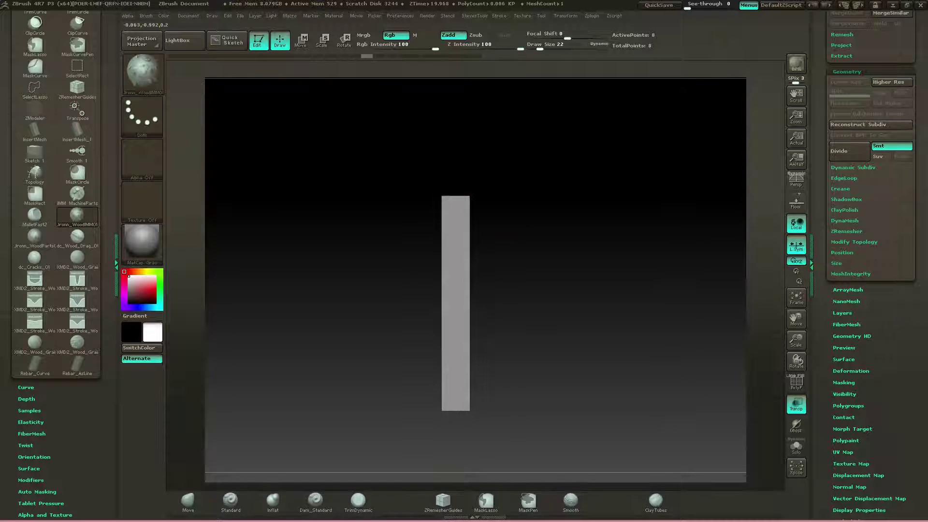
drag(919, 121, 919, 386)
click(891, 153)
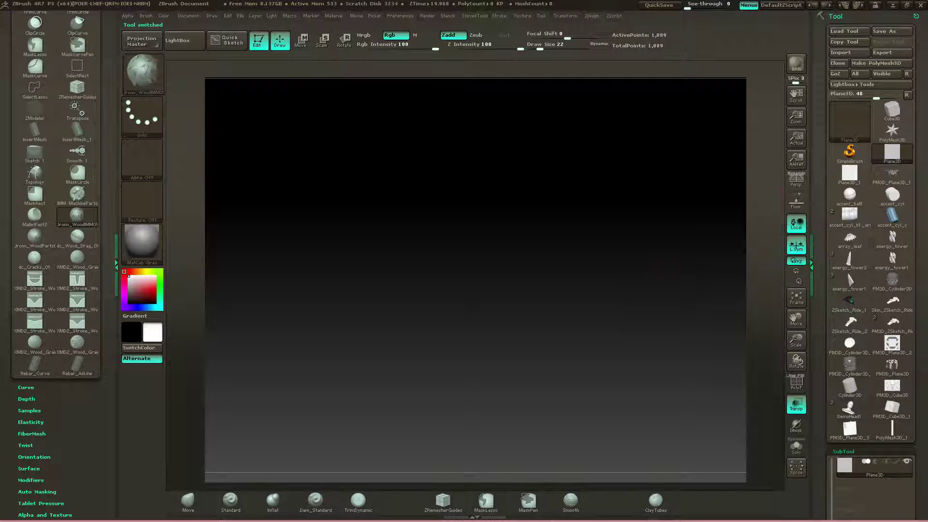
drag(457, 254, 401, 308)
click(796, 383)
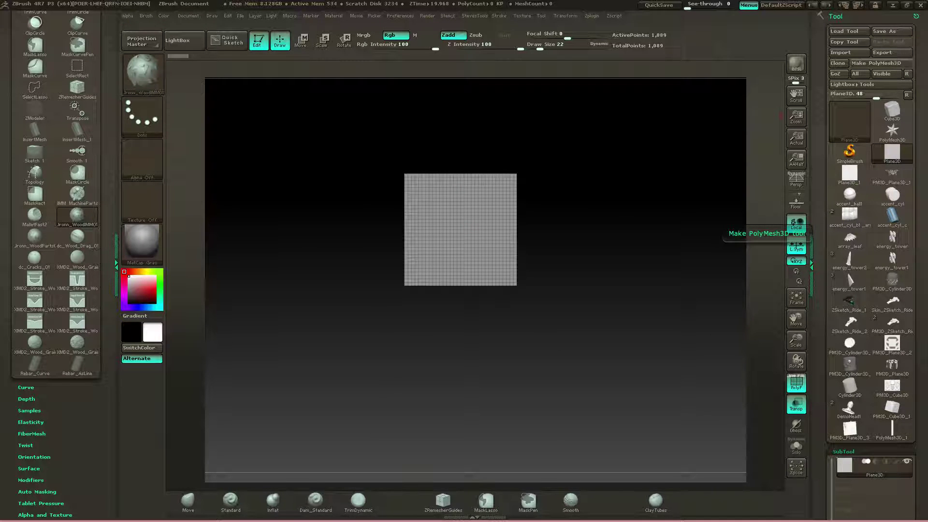
click(881, 62)
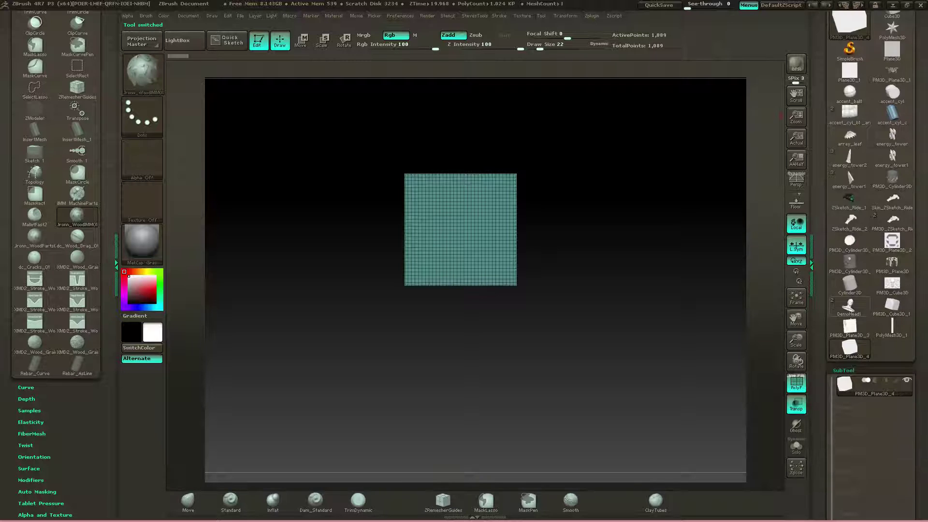
- Return to the PolyMesh3D_1 beam and append PM3D_Plane3D_4 to it as a subtool
click(892, 327)
drag(843, 425, 843, 24)
click(888, 217)
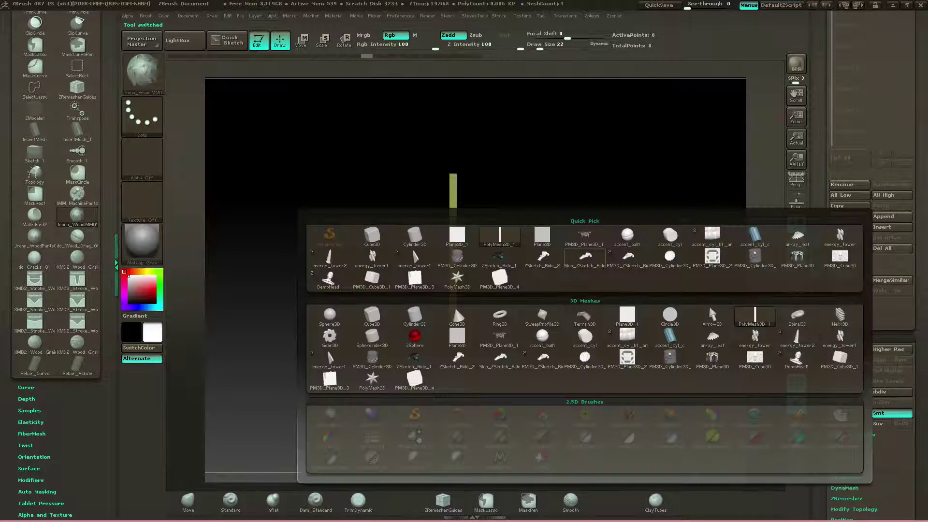
click(458, 236)
drag(482, 290, 386, 292)
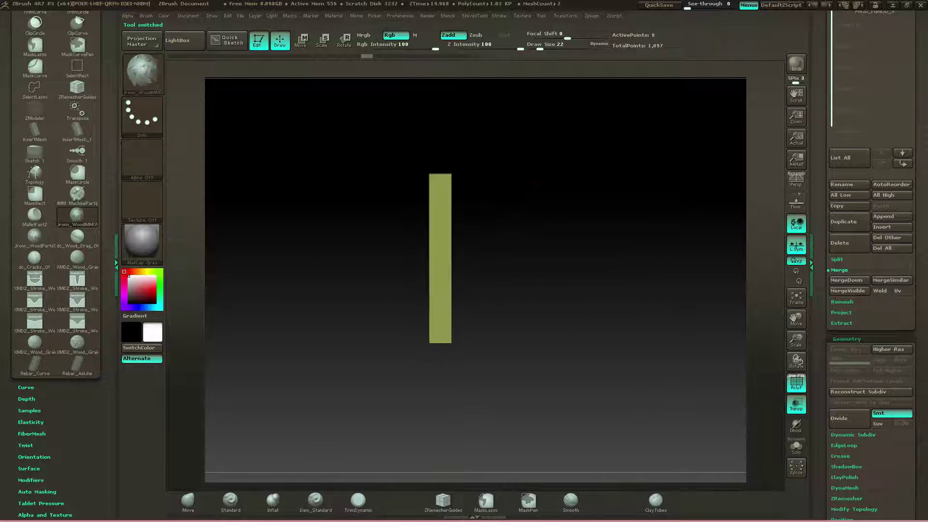
click(343, 41)
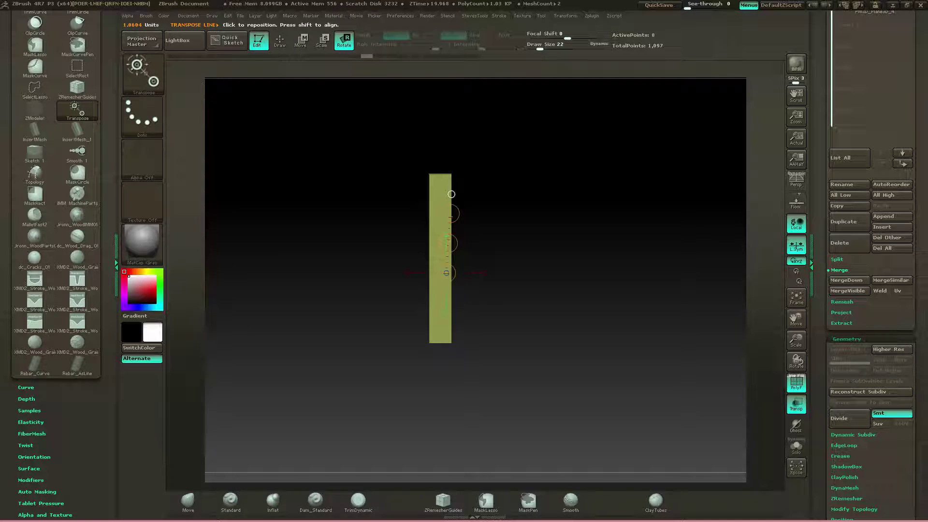
drag(408, 242, 411, 273)
shift+drag(451, 190, 467, 206)
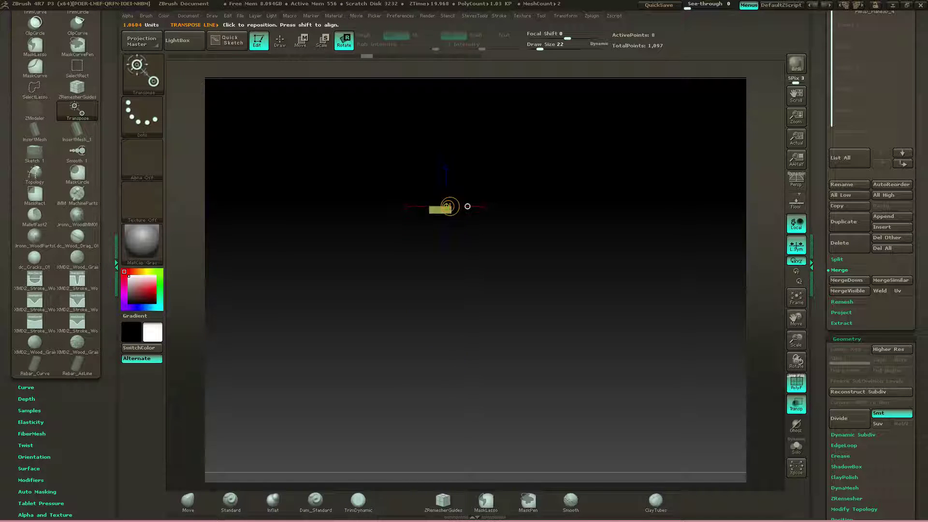
click(446, 245)
click(446, 286)
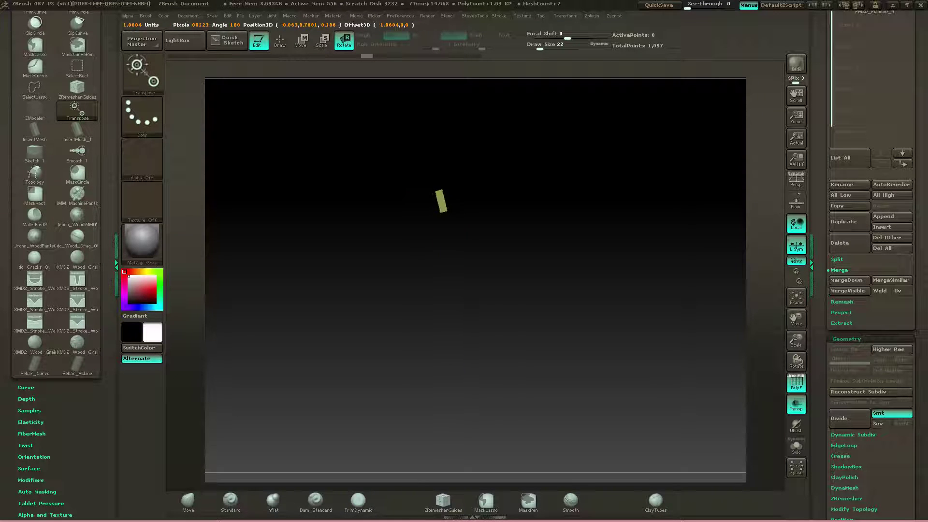
key(ctrl+z)
- Select the PM3D_Plane3D_4 subtool and turn it with Transpose Rotate so it lies parallel to the beam's front face
drag(919, 266, 919, 333)
click(875, 70)
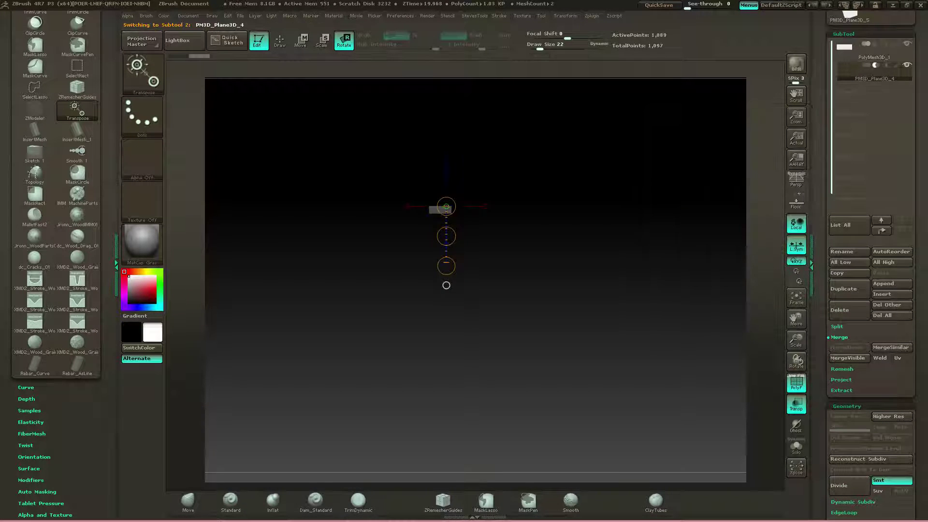
click(446, 285)
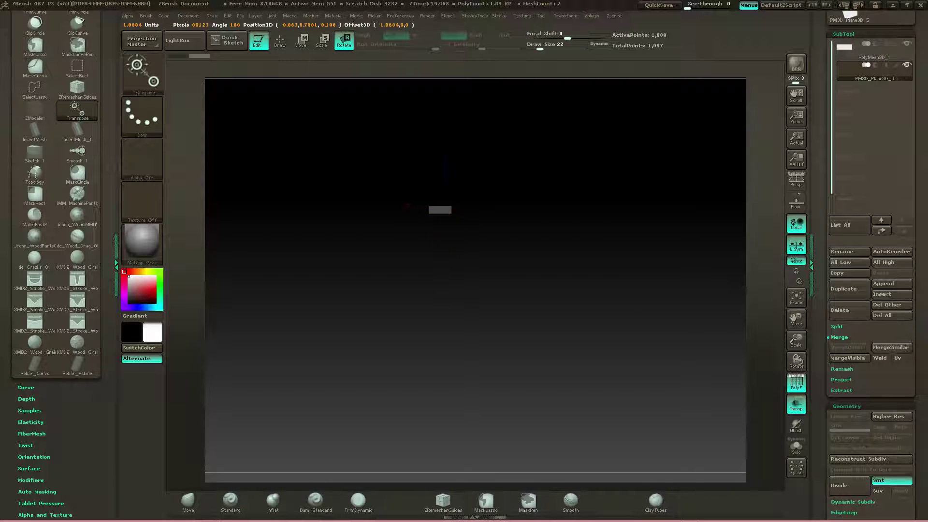
drag(455, 275, 456, 338)
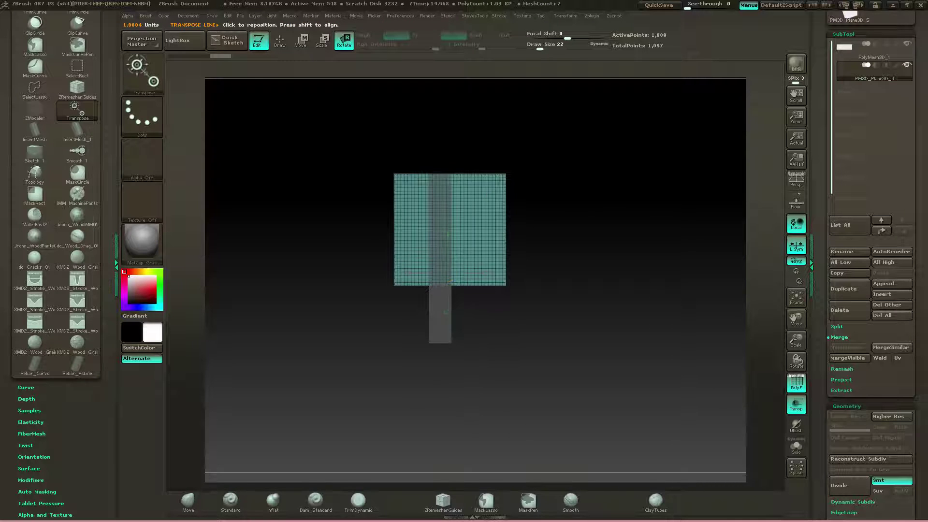
drag(526, 227, 505, 224)
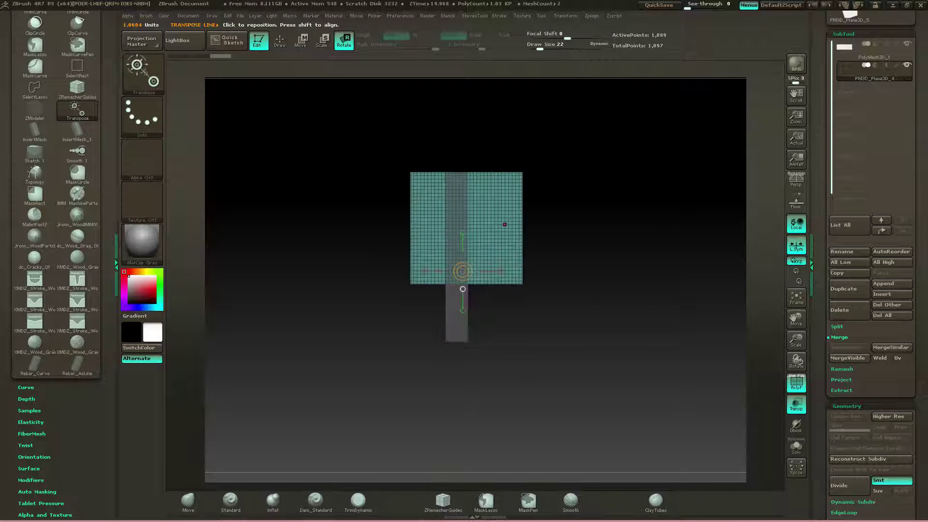
- Stretch the plane lengthwise with Transpose Move and reposition it vertically so it extends beyond both ends of the beam
key(w)
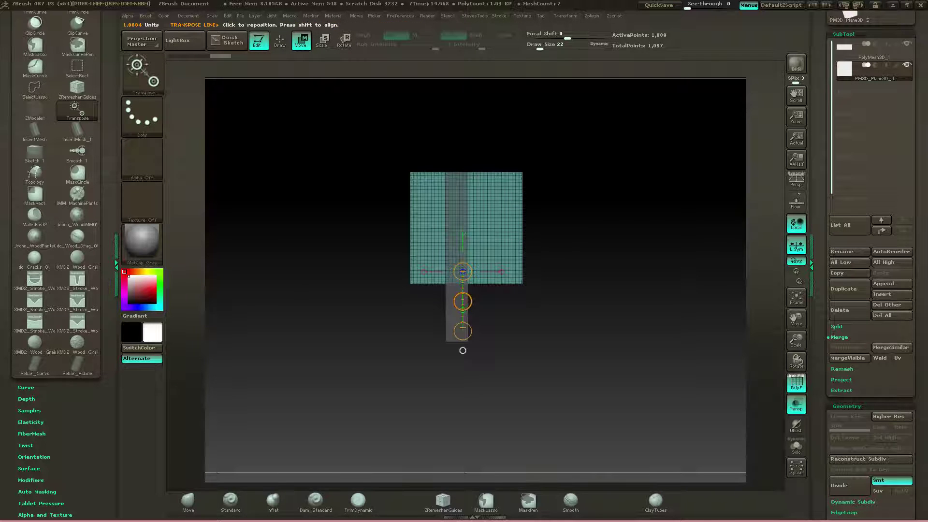
drag(465, 271, 462, 170)
mouse_move(463, 219)
mouse_down()
mouse_move(464, 206)
mouse_move(462, 222)
mouse_up()
shift+drag(462, 170, 463, 128)
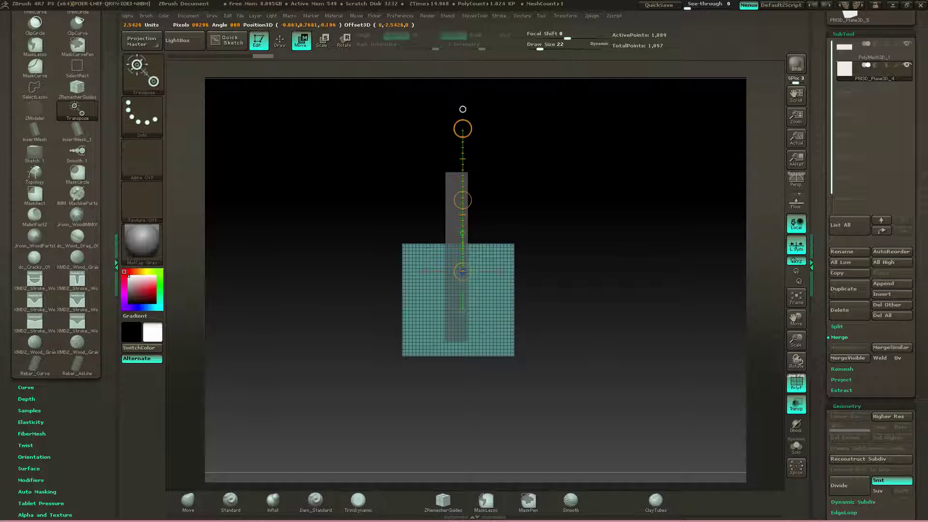
drag(532, 159, 531, 168)
drag(463, 129, 462, 2)
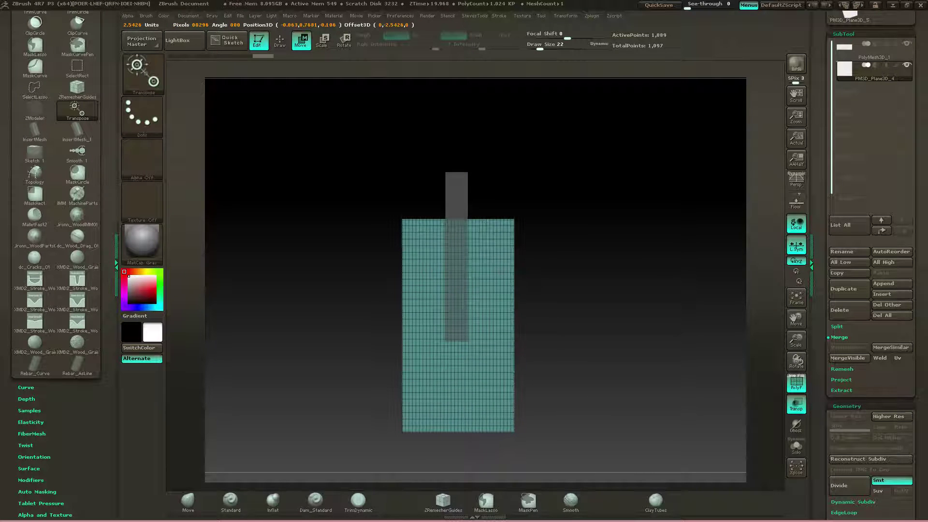
drag(463, 201, 460, 128)
click(462, 110)
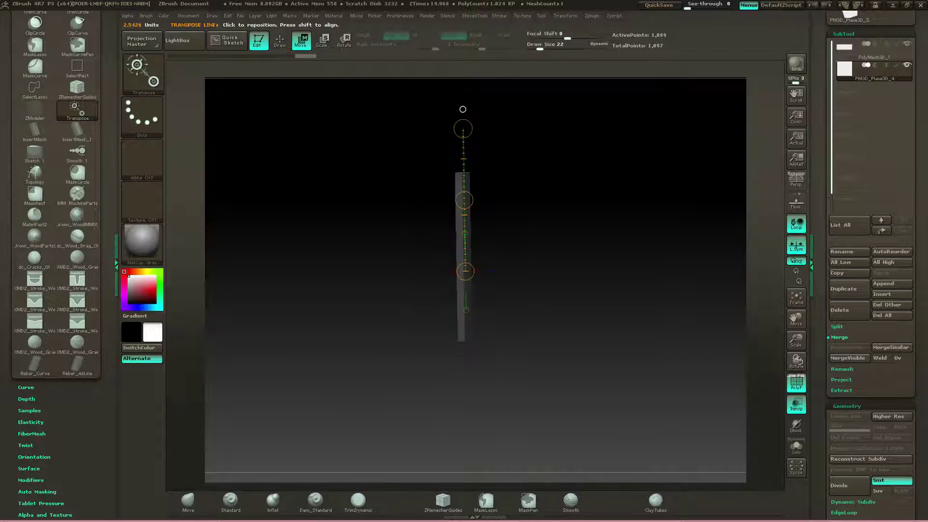
- Turn off the transparency display so the beam is drawn solid against the plane
alt+drag(580, 242, 652, 290)
drag(456, 70, 570, 117)
drag(652, 203, 583, 192)
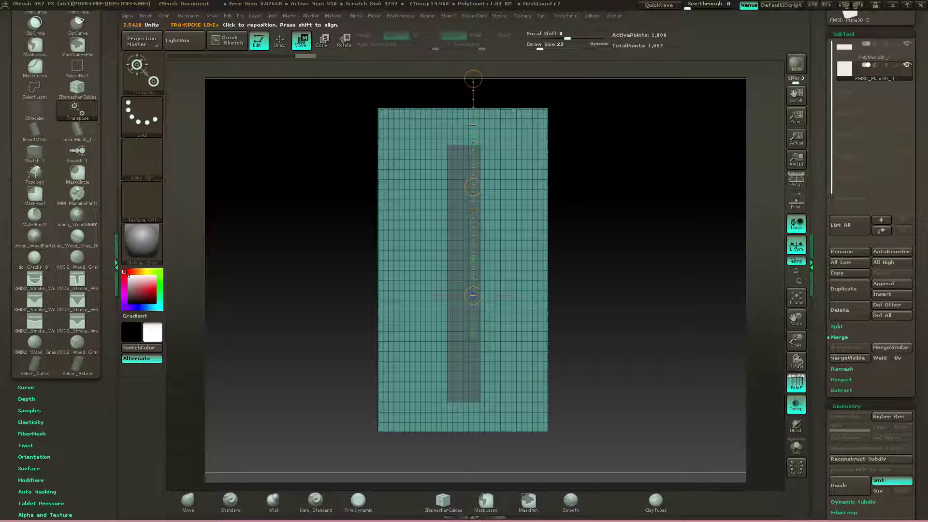
click(796, 405)
click(796, 405)
click(796, 405)
click(797, 405)
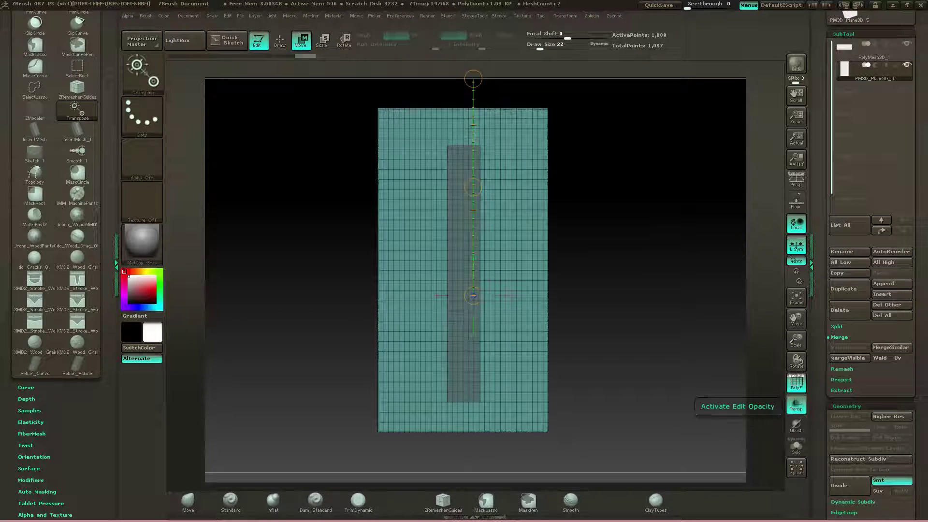
click(796, 404)
click(796, 405)
click(795, 404)
click(796, 404)
click(795, 404)
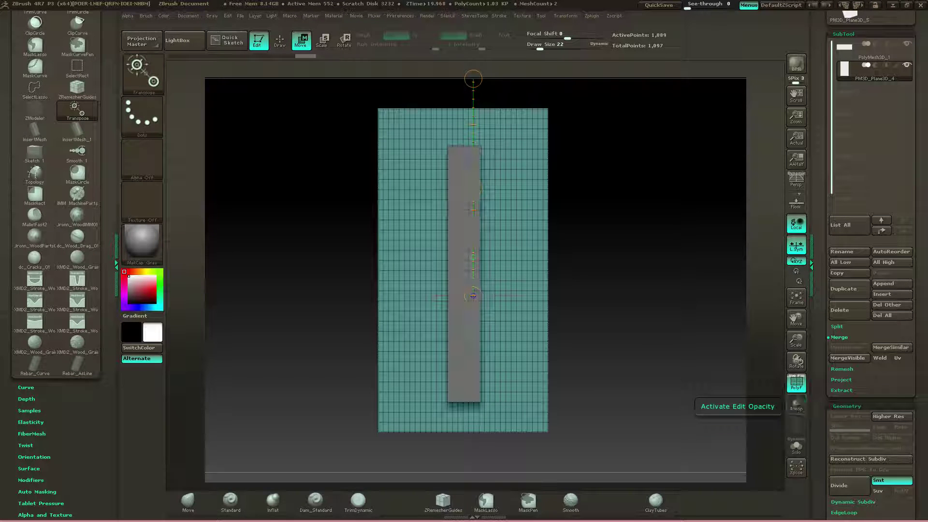
mouse_move(715, 377)
mouse_down()
mouse_move(643, 375)
mouse_move(701, 372)
mouse_up()
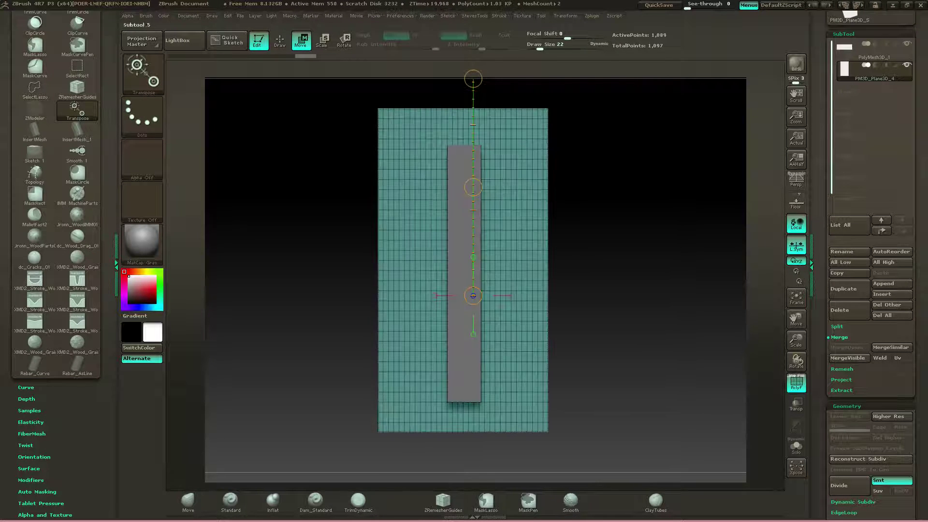
- Shift the PM3D_Plane3D_4 subtool slightly in depth relative to the beam with Transpose Move, working from the top view
click(869, 52)
key(Down)
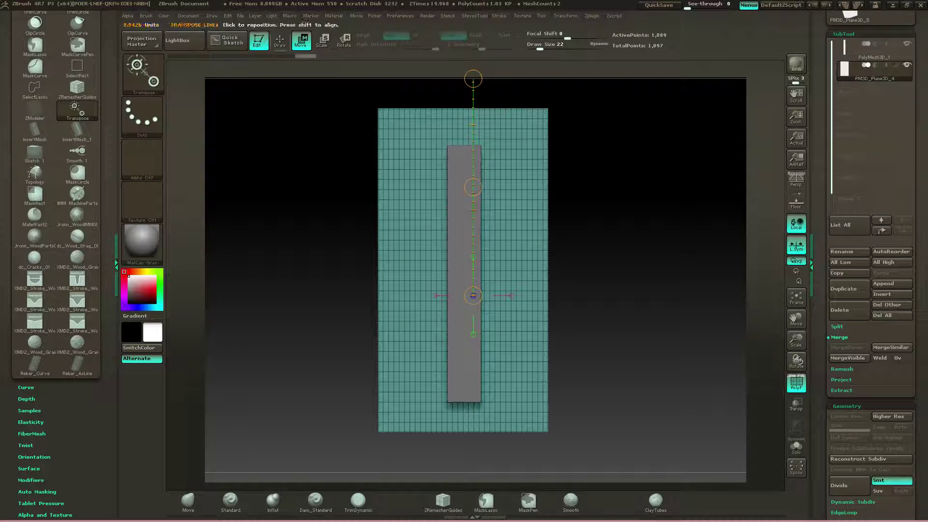
key(q)
drag(628, 271, 541, 401)
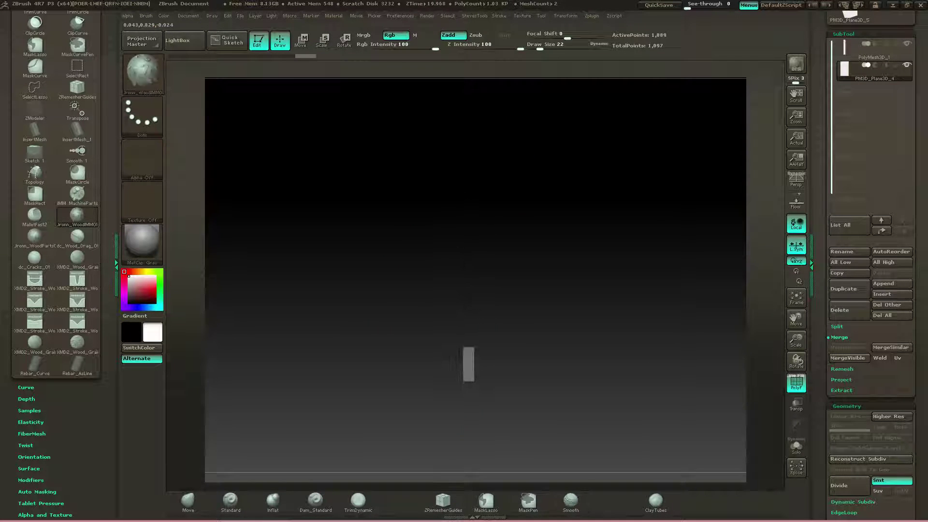
key(w)
alt+drag(474, 390, 466, 310)
click(428, 294)
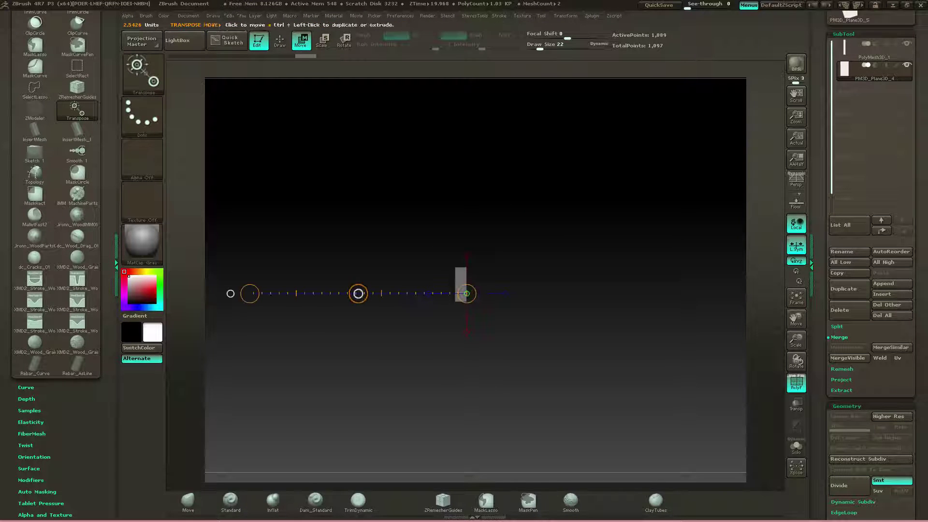
drag(358, 294, 359, 294)
drag(368, 348, 355, 320)
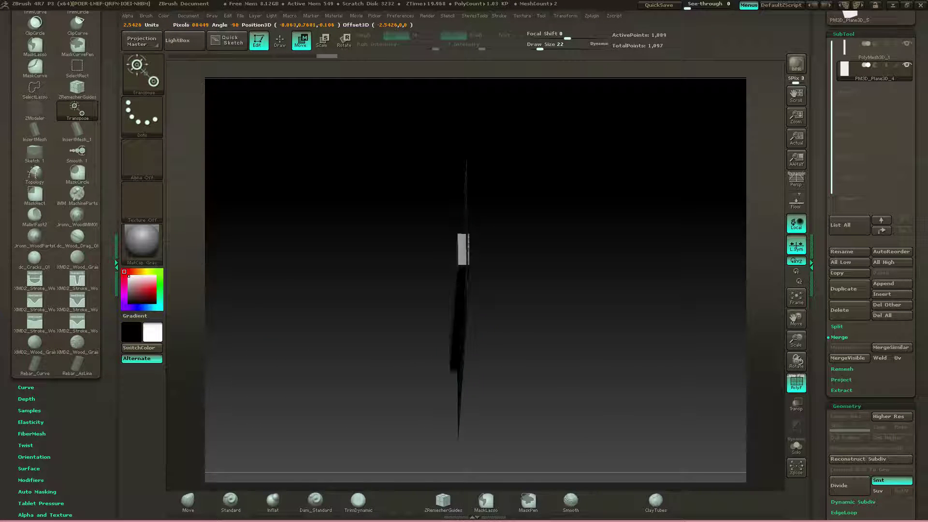
drag(348, 368, 472, 321)
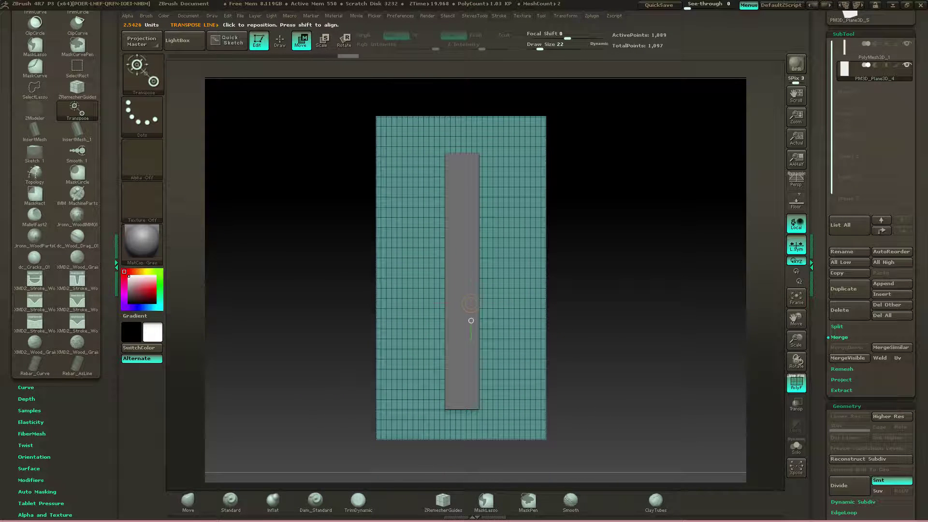
- Return to Draw mode and choose the Woodpart03_01 insert mesh
click(280, 42)
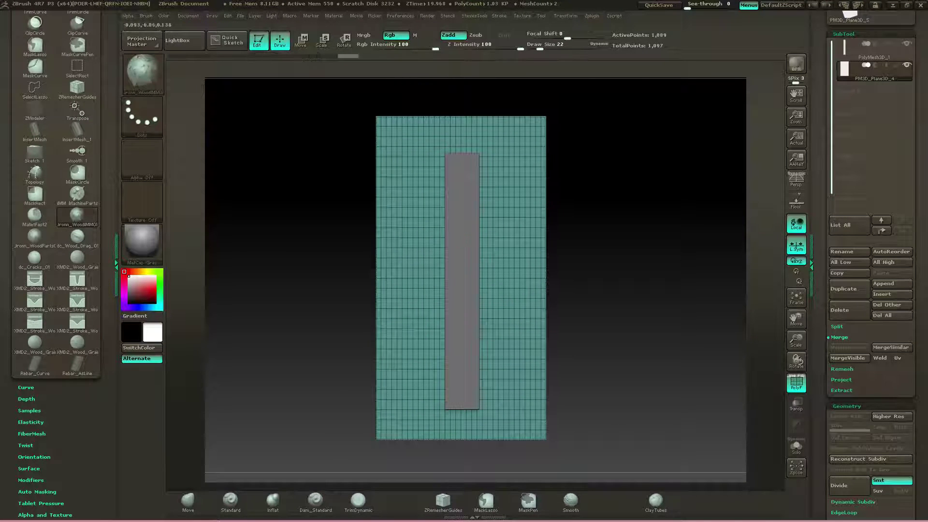
mouse_move(604, 300)
mouse_down()
mouse_move(686, 299)
mouse_move(609, 299)
mouse_up()
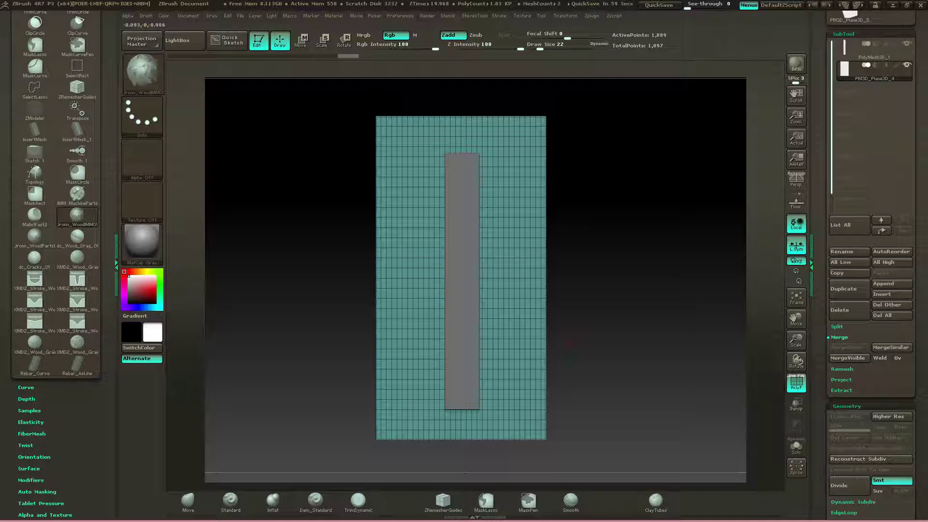
key(m)
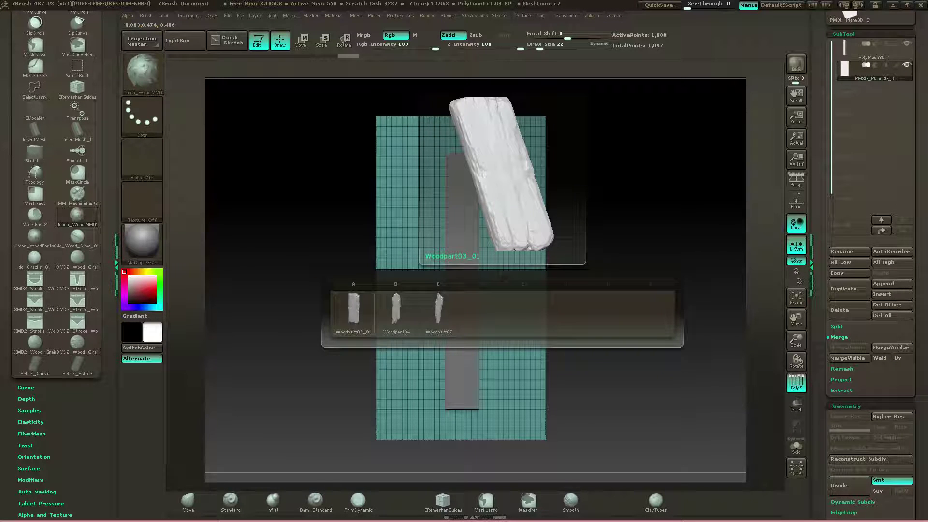
click(353, 309)
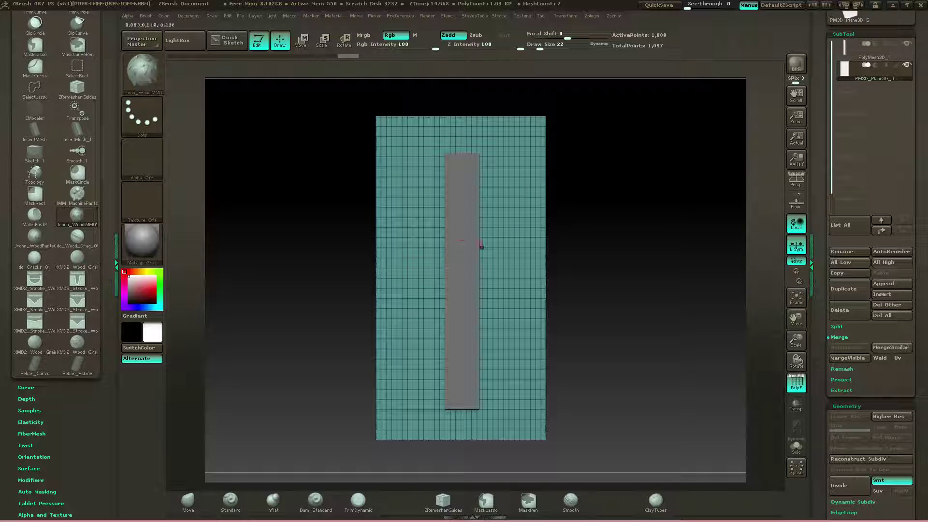
- Try inserting Woodpart03_01 on the plane along the beam's edge
drag(481, 263, 474, 310)
drag(613, 309, 587, 309)
key(ctrl+z)
key(ctrl+z)
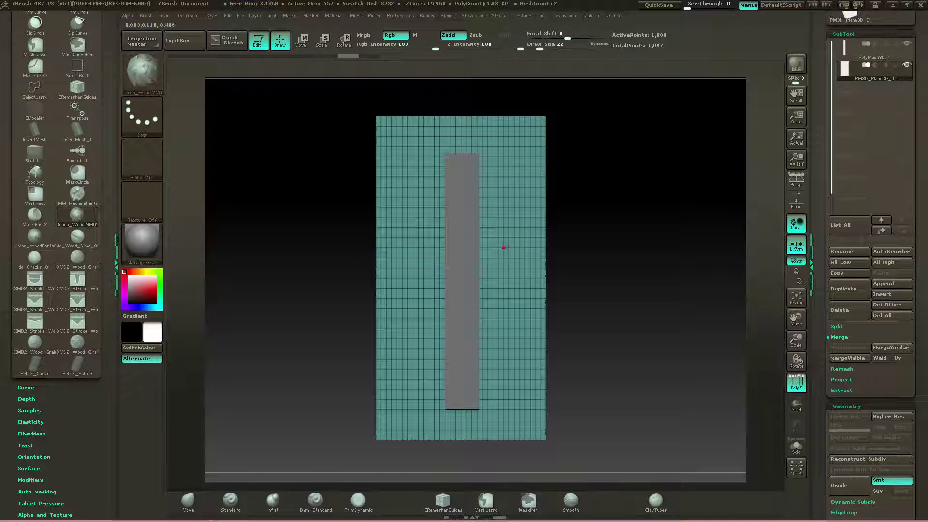
- Turn off the polyframe display while trying a wood part insert on the plane beside the beam
drag(503, 247, 504, 308)
mouse_move(613, 309)
mouse_down()
mouse_move(435, 297)
mouse_move(591, 287)
mouse_move(545, 300)
mouse_move(464, 297)
mouse_move(598, 298)
mouse_up()
click(796, 382)
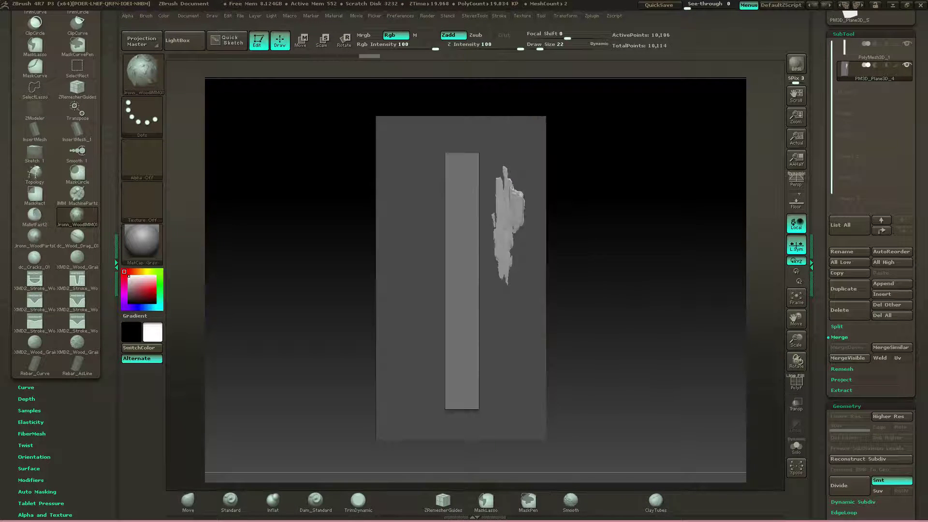
key(ctrl+z)
- Try inserting wood parts on the plane beside the beam and undo the insertions
key(m)
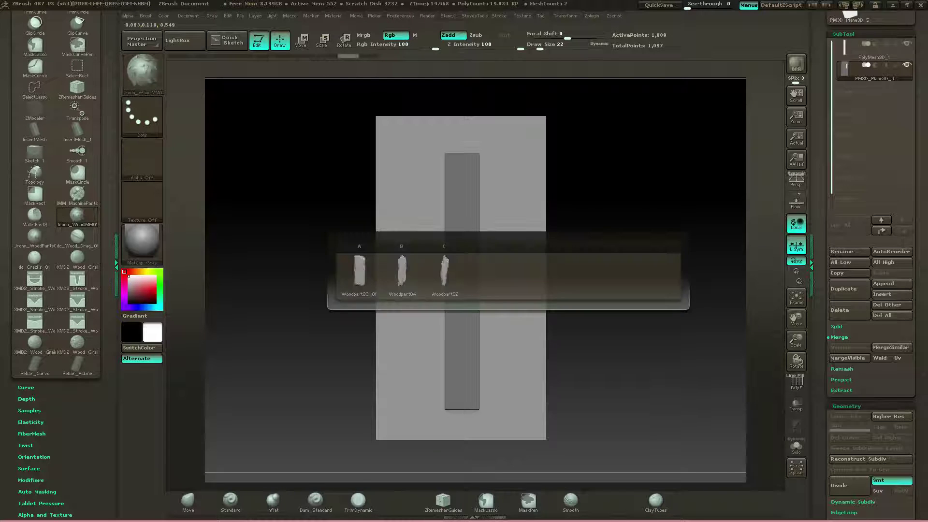
key(Escape)
mouse_move(553, 252)
mouse_down()
mouse_move(596, 253)
mouse_move(553, 252)
mouse_move(554, 266)
mouse_up()
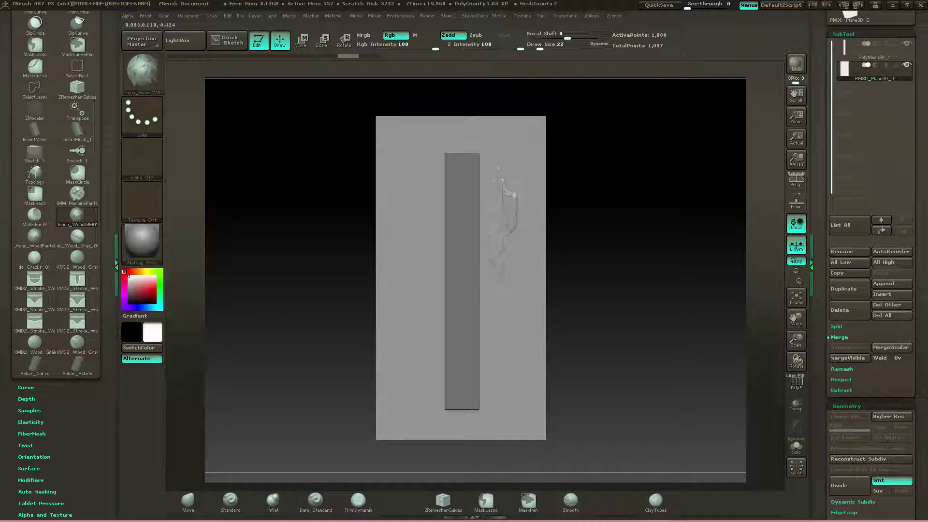
key(ctrl+shift+z)
mouse_move(582, 224)
mouse_down()
mouse_move(700, 225)
mouse_move(561, 232)
mouse_move(589, 233)
mouse_up()
key(ctrl+z)
key(m)
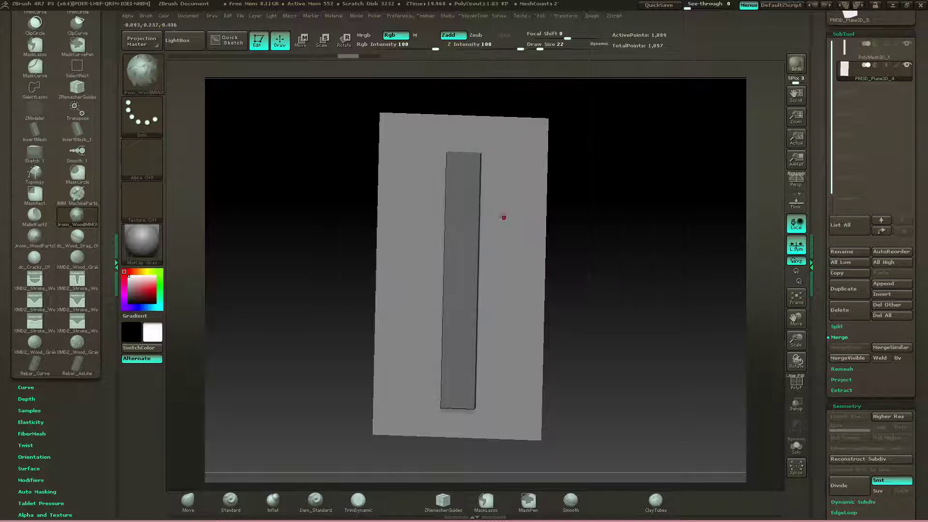
drag(512, 176, 514, 287)
key(ctrl+z)
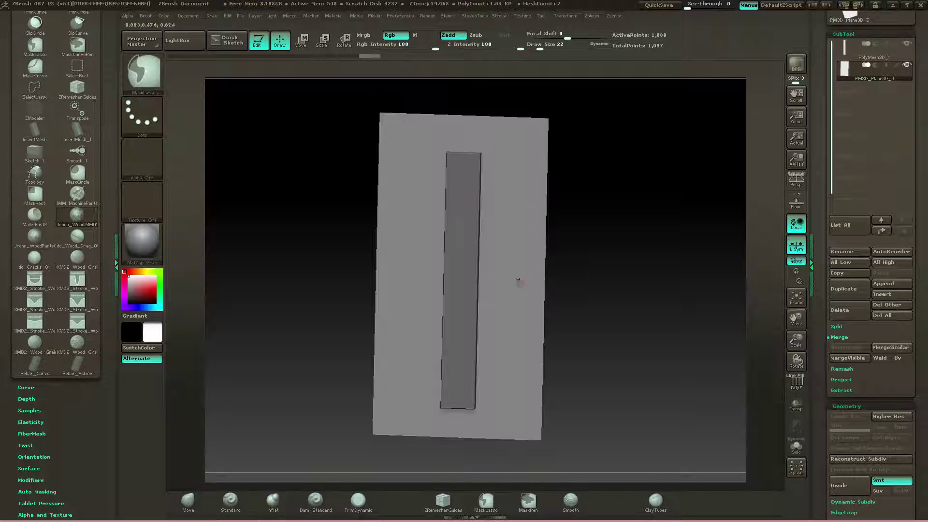
- Look through the wood insert brush's Orientation and Modifiers settings, including its MultiMesh selector
drag(109, 358, 109, 134)
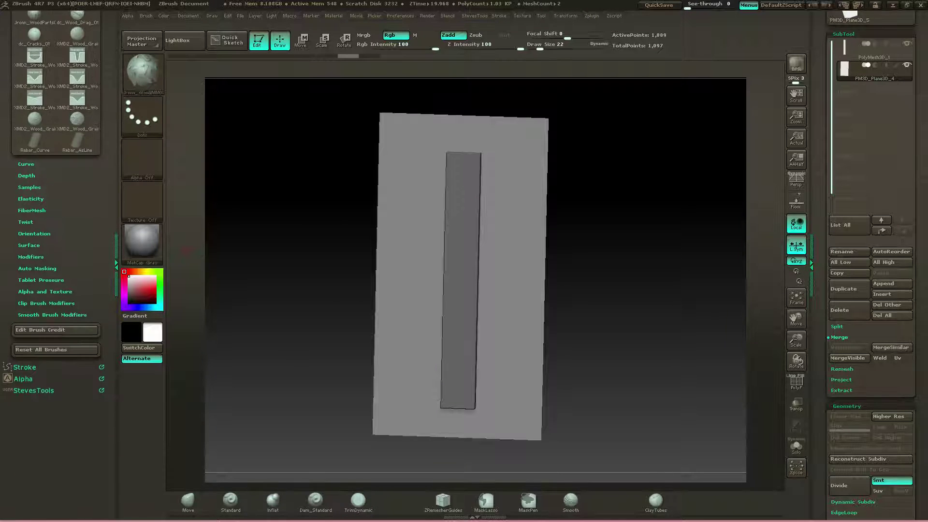
scroll(55, 265, up, 10)
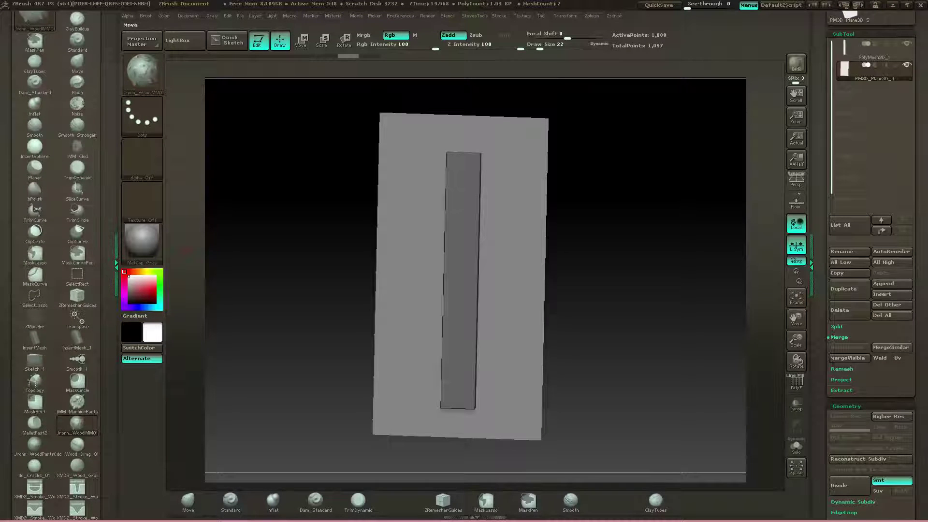
scroll(55, 266, up, 3)
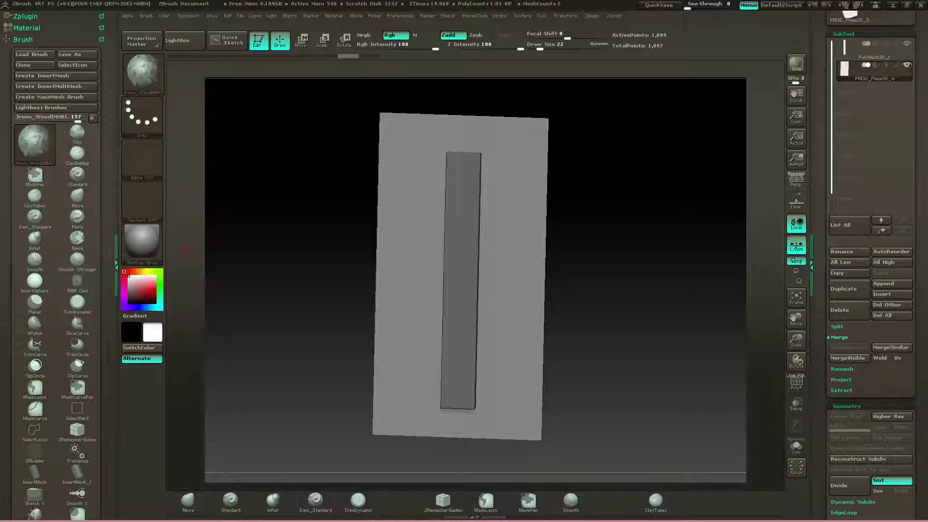
scroll(56, 265, down, 12)
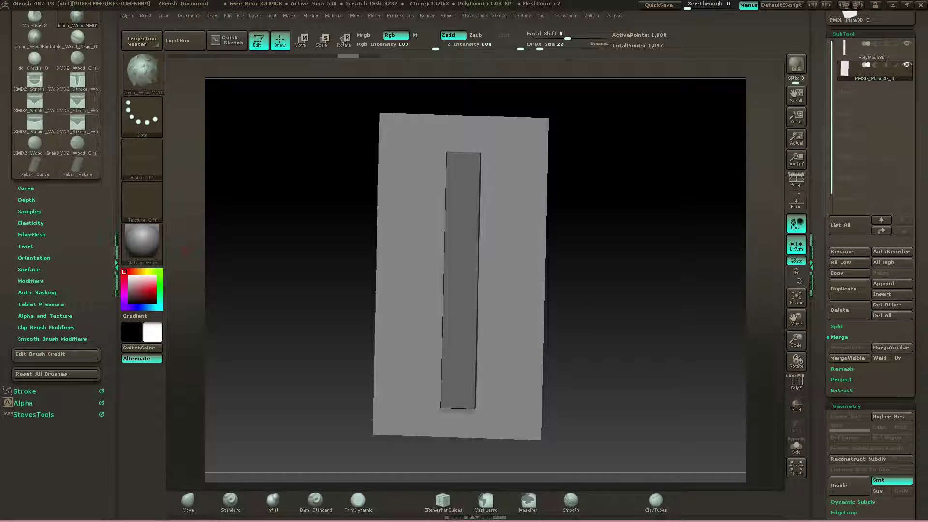
click(34, 258)
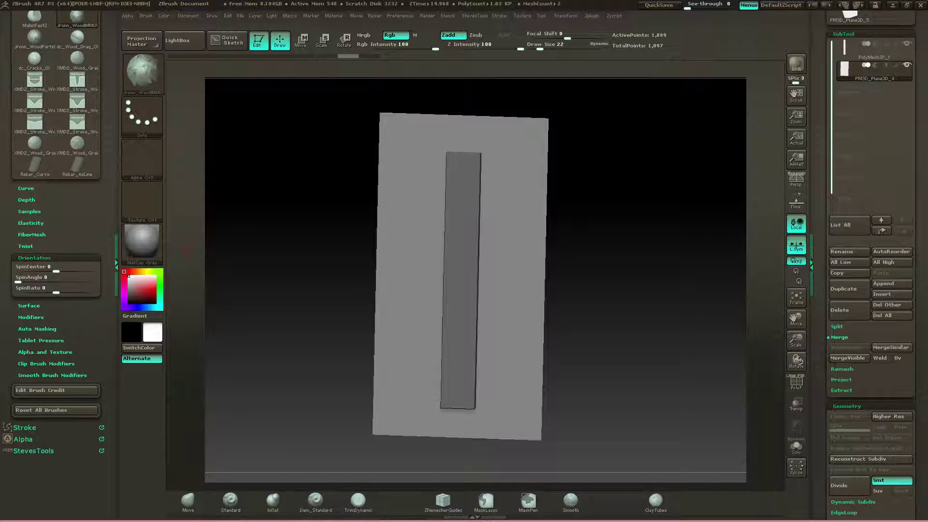
click(34, 258)
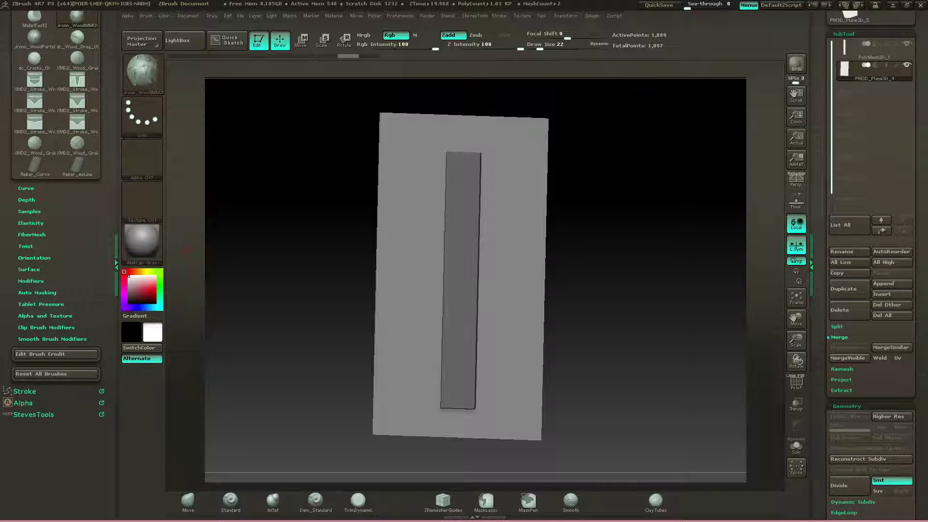
click(31, 282)
drag(104, 300, 103, 265)
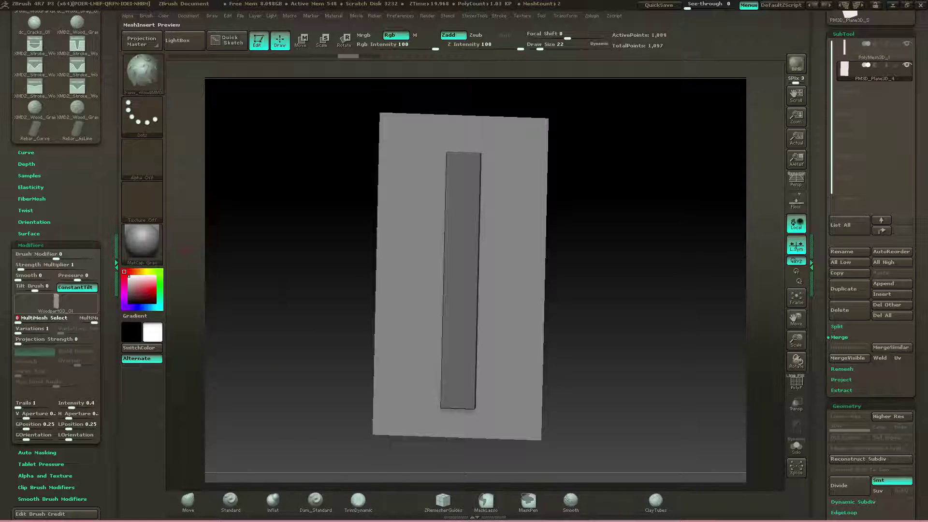
click(56, 302)
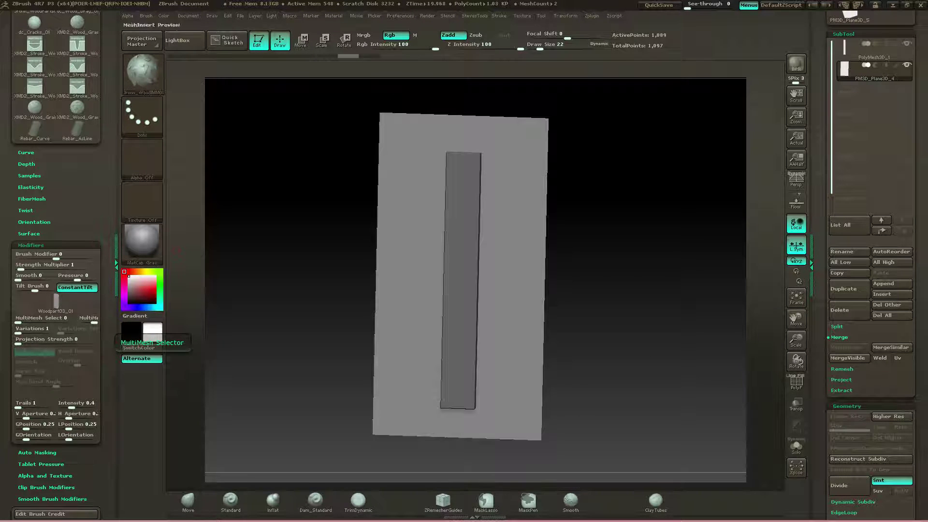
- Insert Woodpart03_01 on the plane from the front view and move it over the beam's upper end with Transpose Move
shift+drag(597, 355, 611, 355)
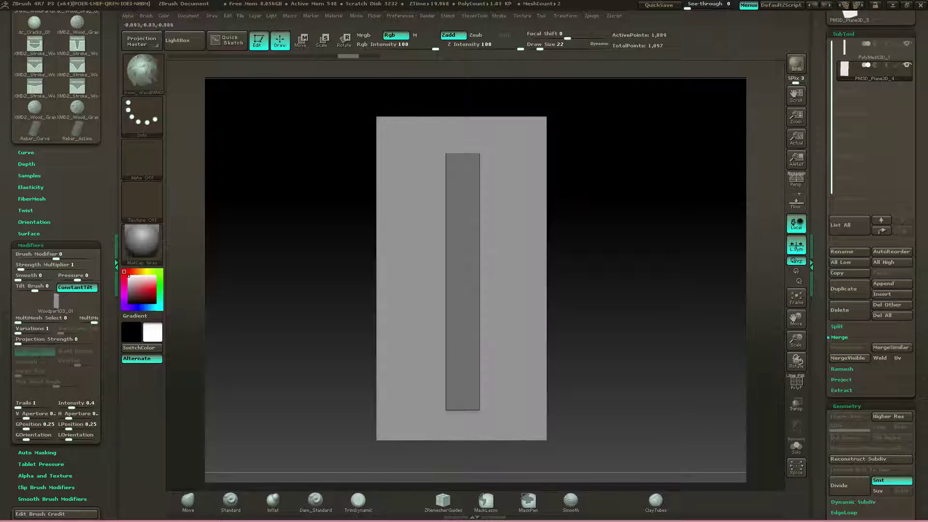
drag(501, 147, 504, 229)
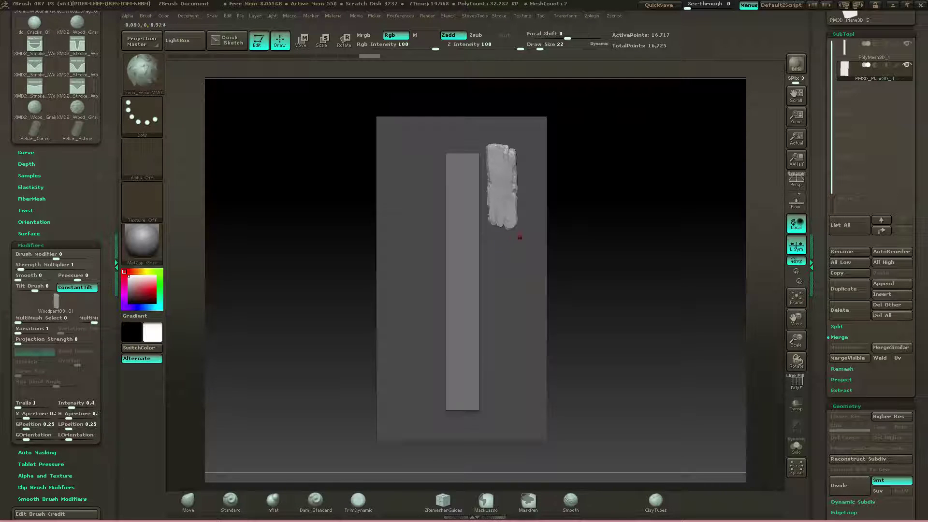
key(w)
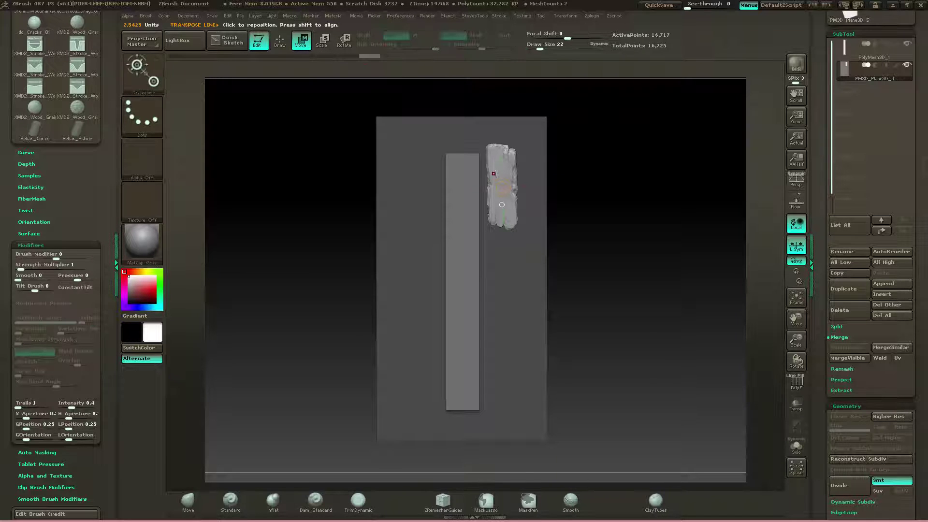
drag(495, 170, 496, 268)
drag(496, 219, 461, 229)
- Shift the wood part in depth from the side view so it sits on the beam's front face
drag(570, 242, 488, 241)
click(455, 170)
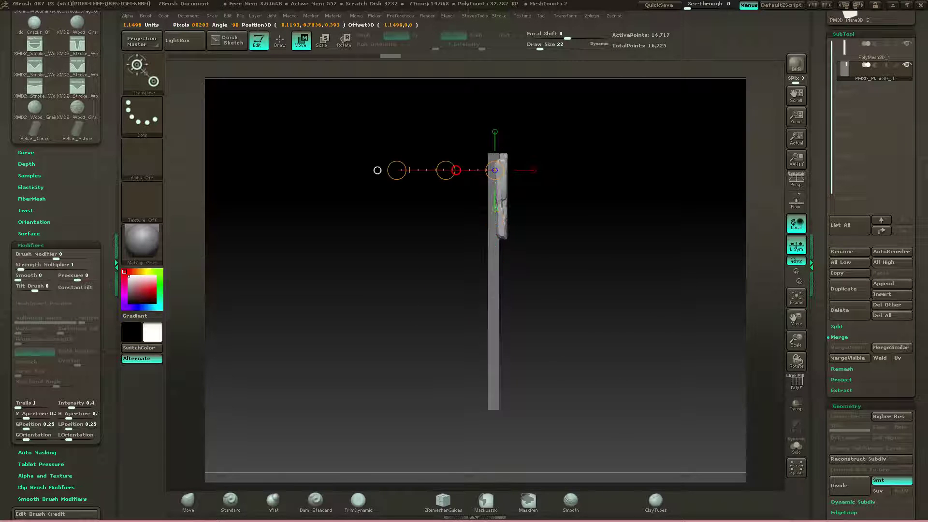
drag(445, 170, 433, 170)
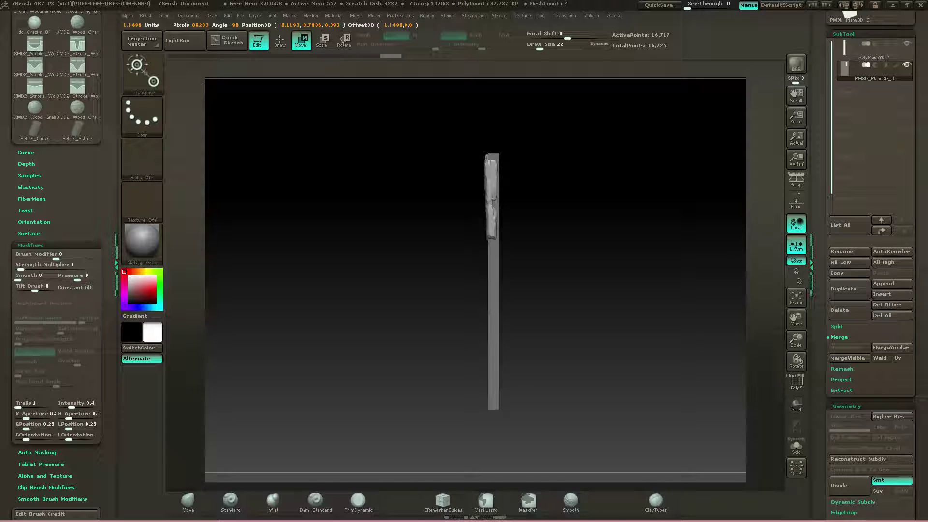
drag(378, 170, 528, 206)
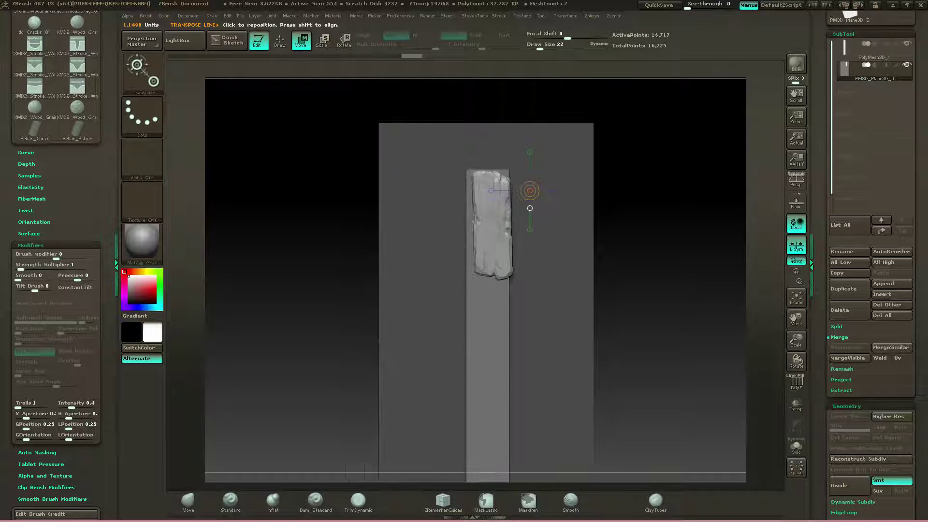
- Step back through the wood part insertion and restore the placed part from the undo history
key(ctrl+z)
key(ctrl+z)
key(ctrl+z)
key(ctrl+z)
key(ctrl+z)
key(ctrl+z)
click(279, 41)
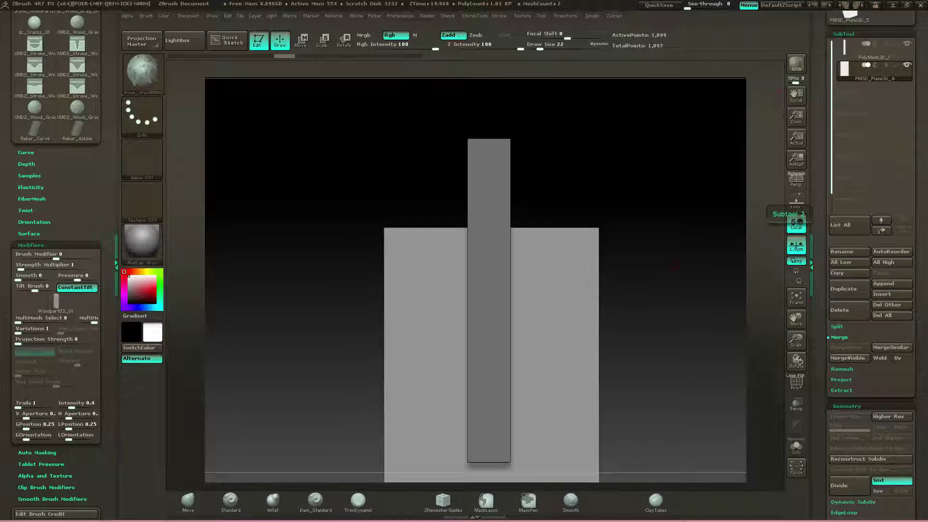
alt+drag(665, 285, 653, 220)
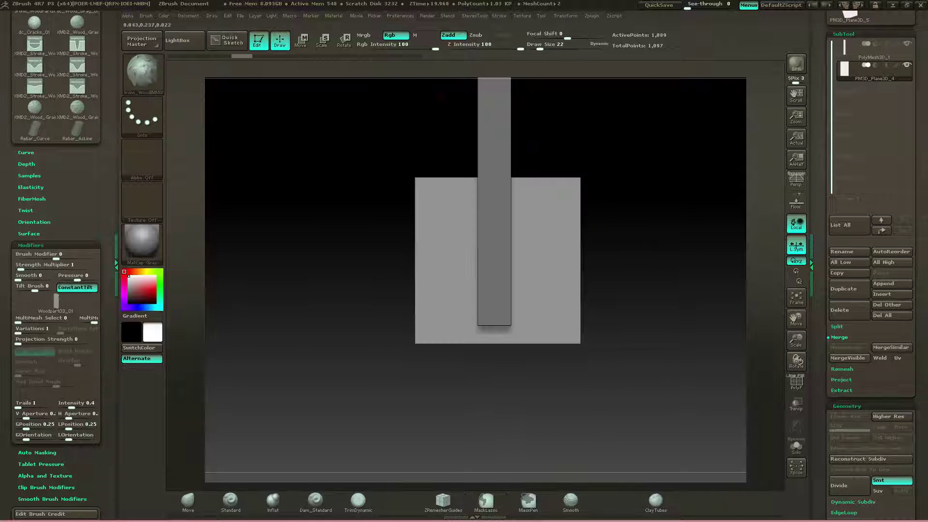
click(411, 56)
alt+drag(642, 251, 619, 305)
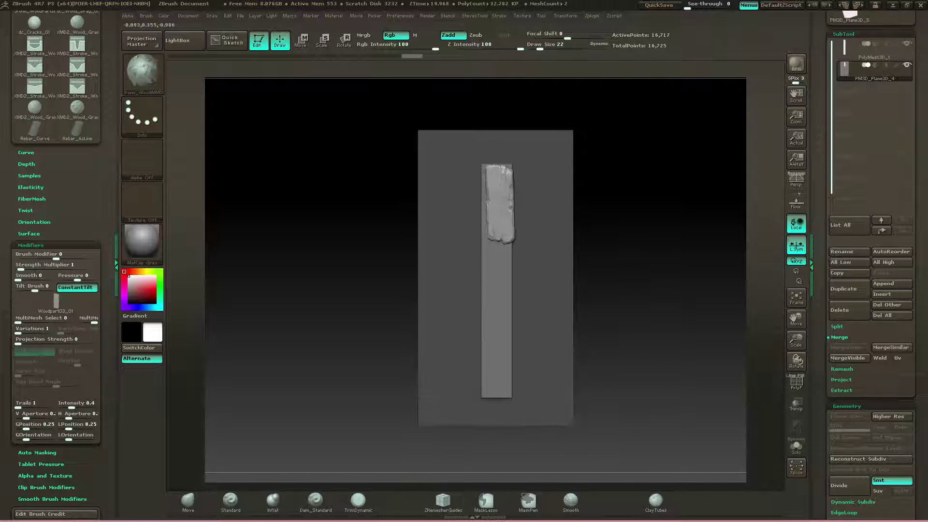
- Nudge the wood part sideways to centre it on the beam, then return to Draw mode and clear the mask
key(w)
drag(498, 214, 498, 279)
click(460, 214)
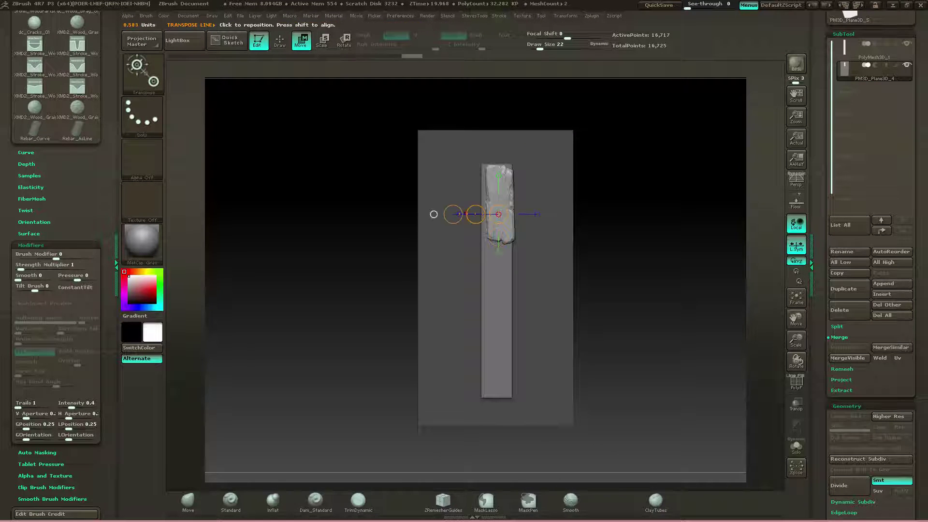
drag(476, 214, 471, 214)
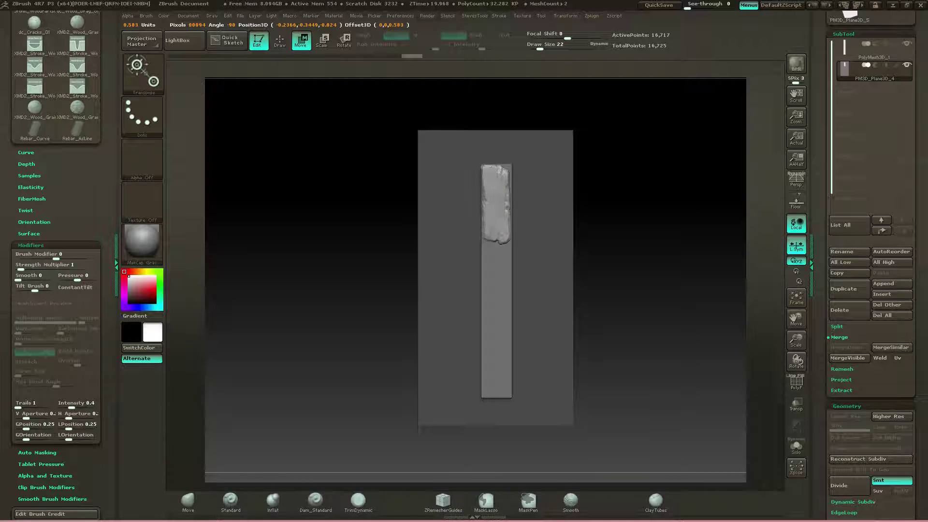
mouse_move(381, 217)
mouse_down()
mouse_move(295, 217)
mouse_move(382, 217)
mouse_up()
alt+drag(591, 237, 551, 254)
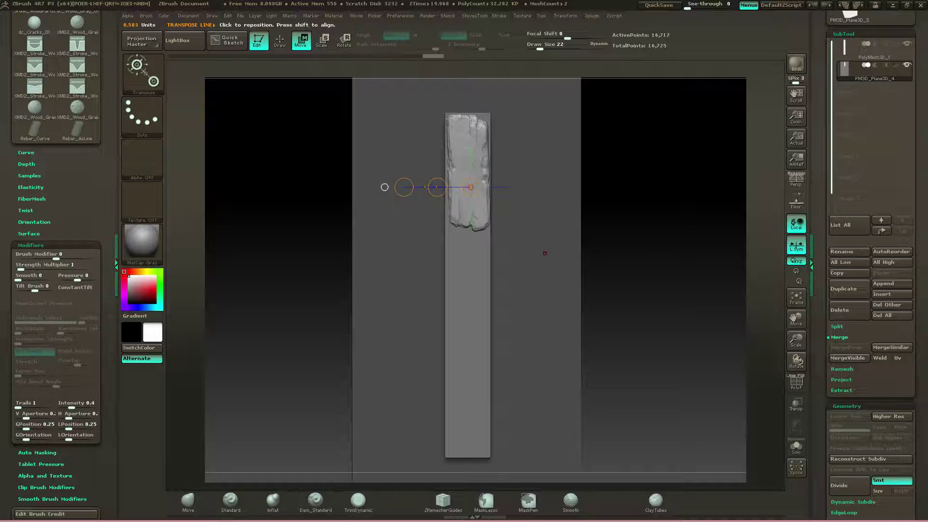
key(q)
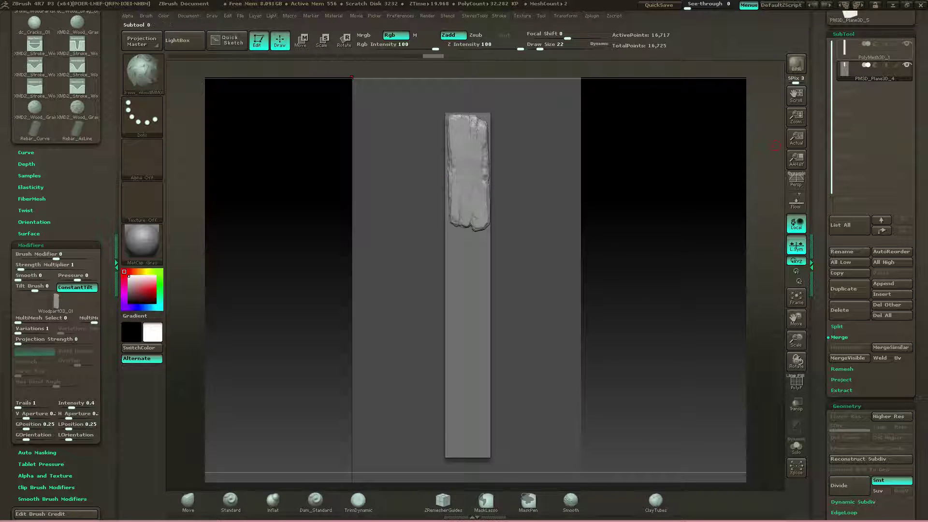
ctrl+drag(696, 232, 667, 241)
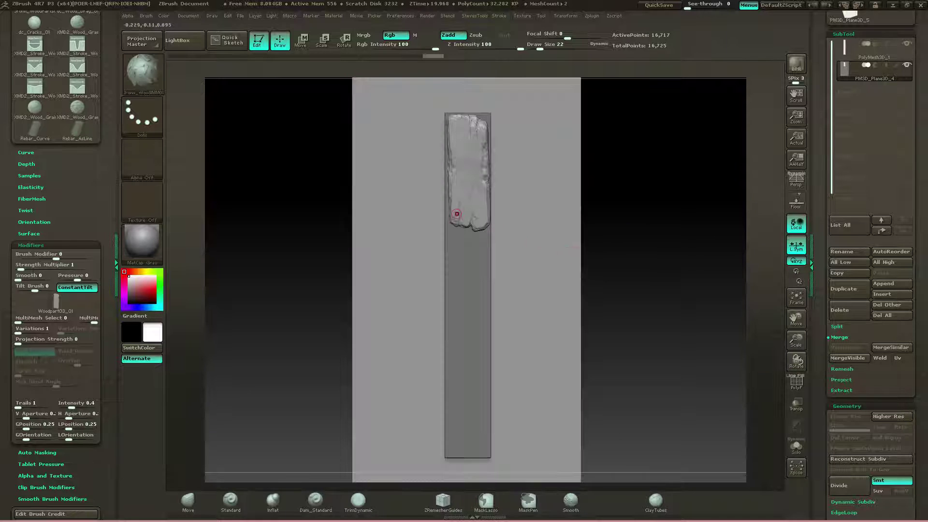
- Try Woodpart04 below the first wood part, then switch to Woodpart02 and insert it there
key(m)
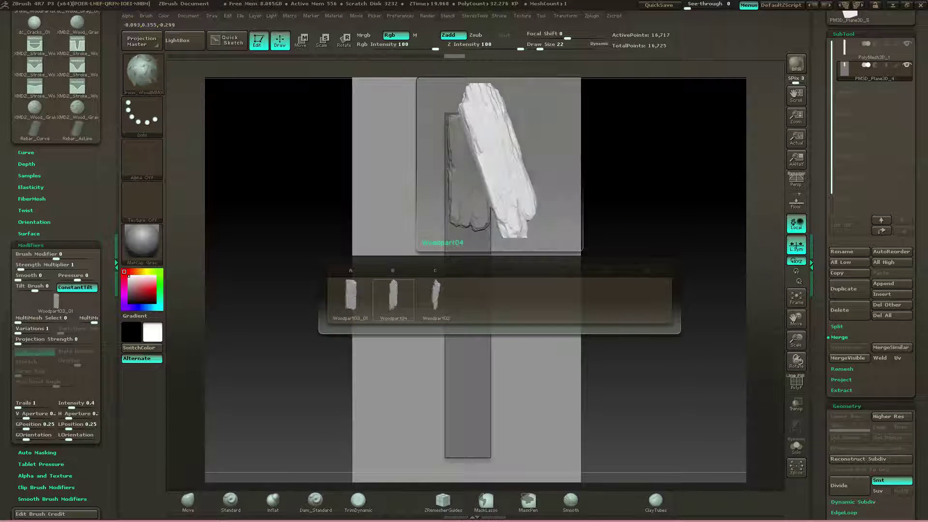
click(393, 297)
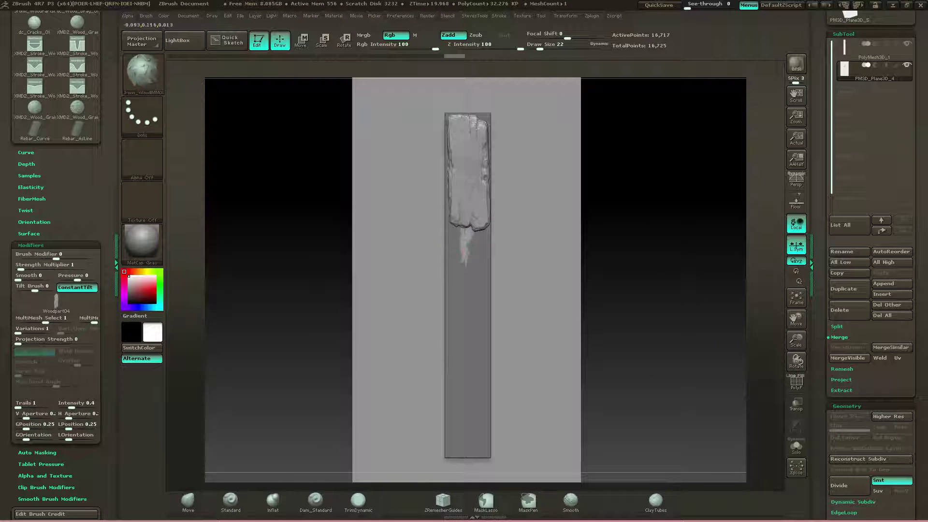
drag(463, 251, 471, 274)
key(Right)
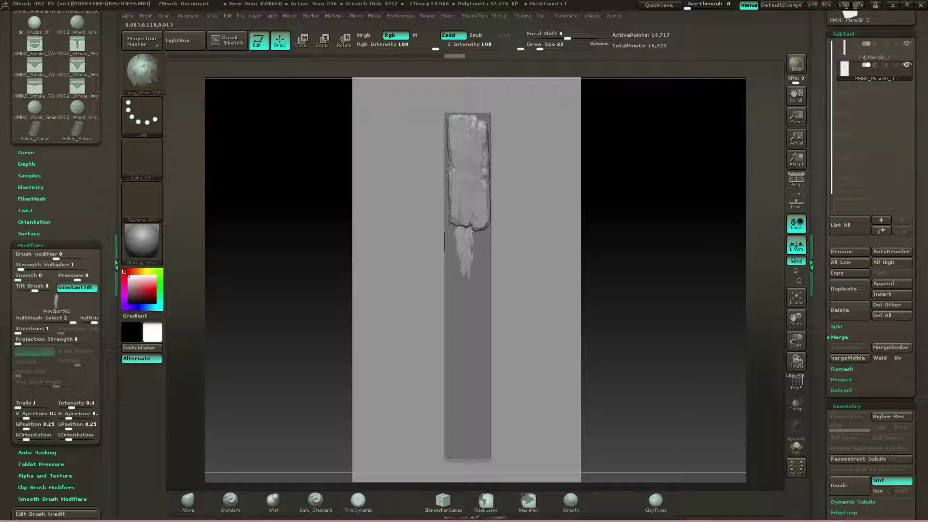
drag(471, 274, 470, 277)
ctrl+right_drag(470, 278, 470, 360)
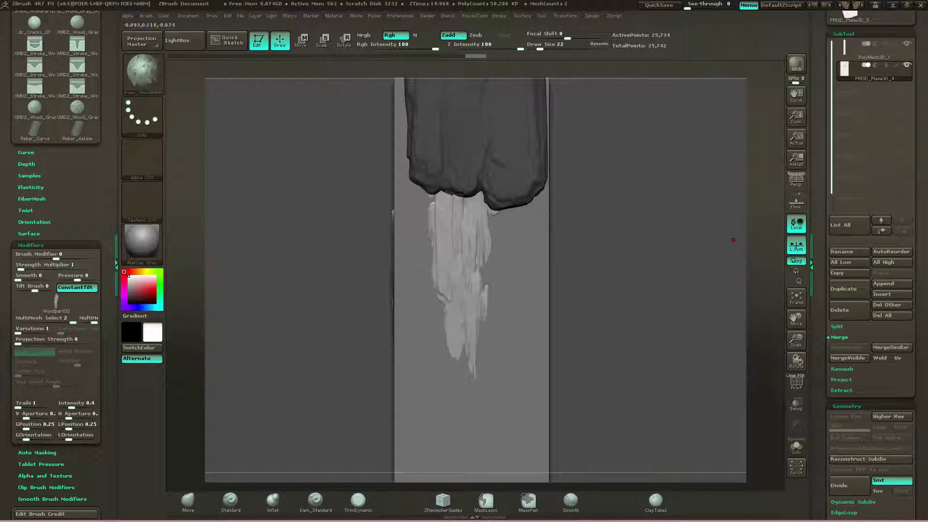
- Move the inserted Woodpart02 forward in depth from the side view onto the beam's front face
drag(733, 240, 597, 241)
click(301, 41)
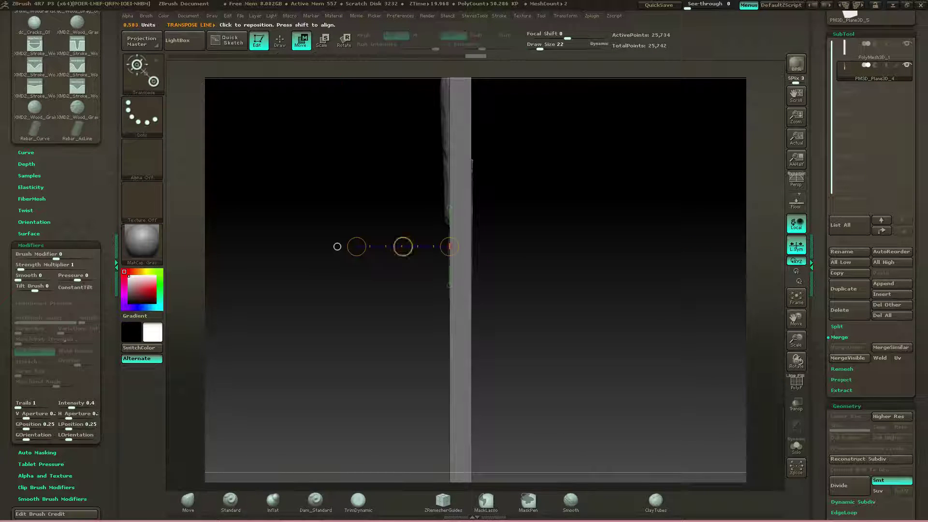
drag(402, 246, 385, 246)
drag(541, 271, 679, 269)
- Adjust the position of Woodpart02 on the beam so it overlaps the lower part of the first piece
alt+right_drag(450, 254, 446, 294)
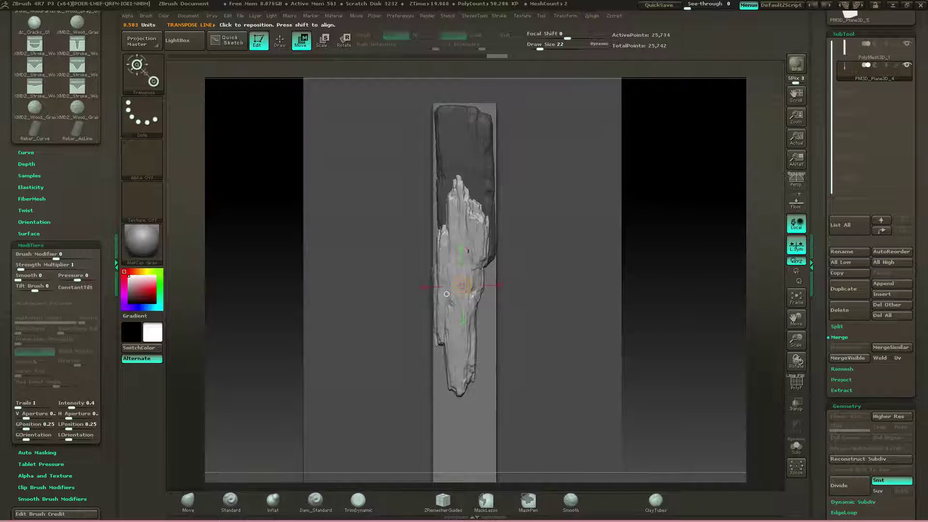
click(463, 247)
drag(460, 240, 453, 230)
click(484, 284)
drag(508, 284, 508, 284)
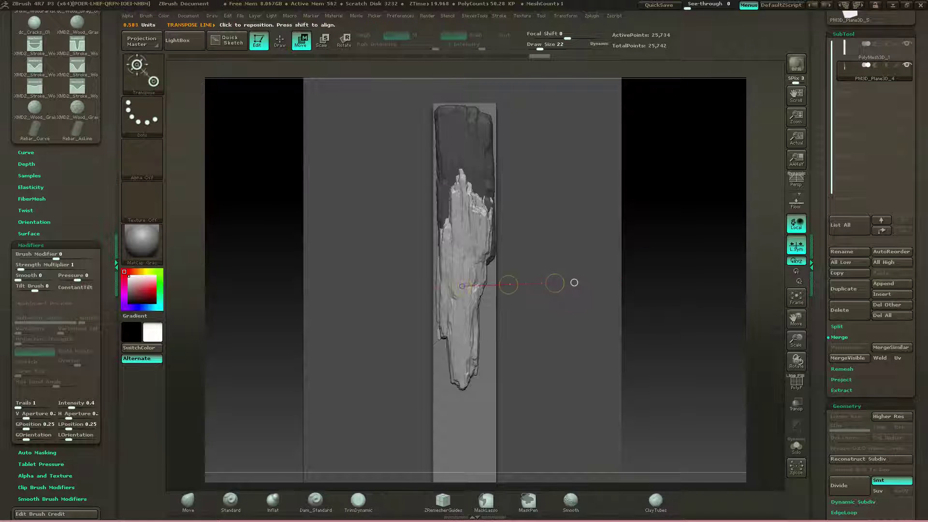
- Clear the mask, return to Draw mode and choose the Woodpart02 insert mesh for the beam's lower end
ctrl+drag(591, 484, 581, 330)
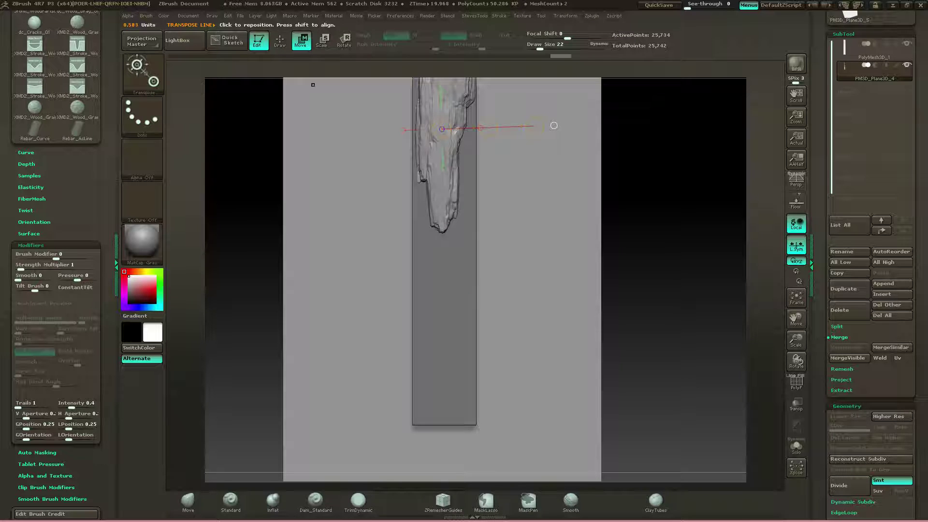
key(q)
key(m)
click(372, 405)
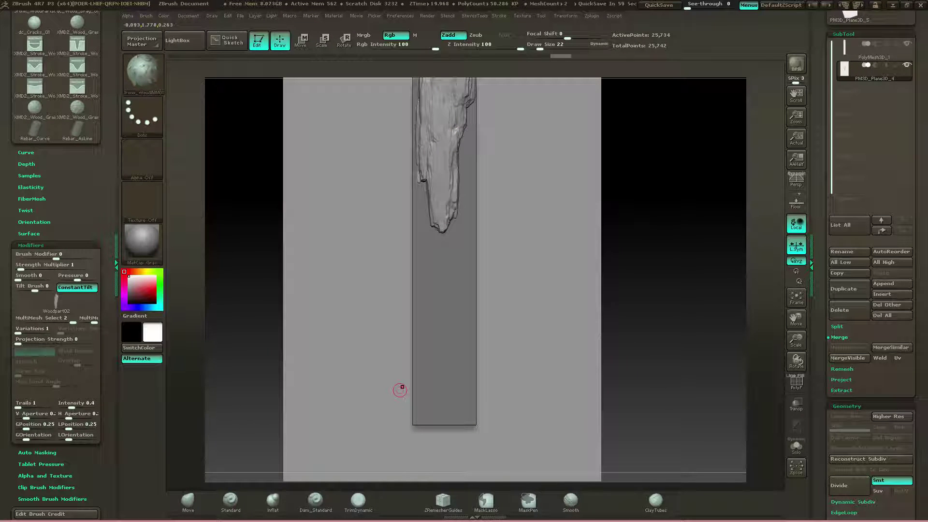
- Insert Woodpart04 over the lower part of the beam and move it forward in depth onto the front face
key(m)
click(348, 404)
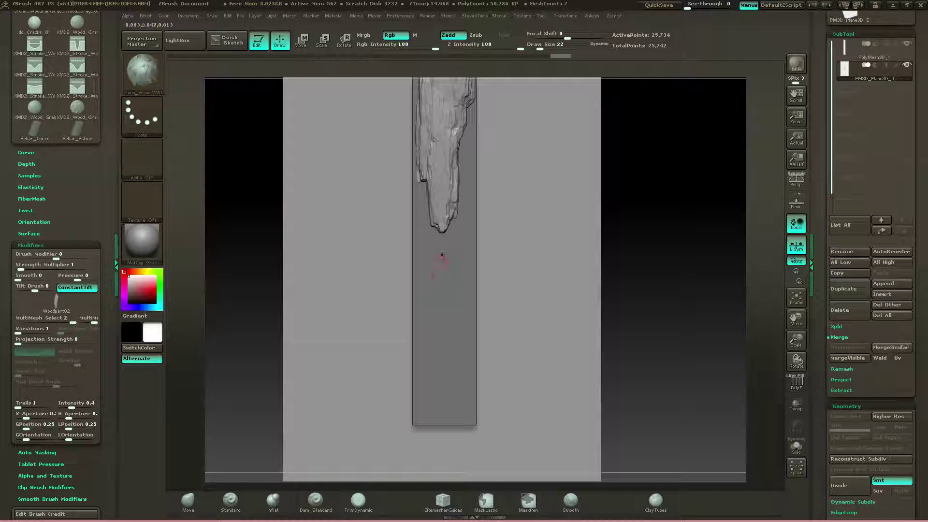
mouse_move(442, 254)
mouse_down()
mouse_move(444, 376)
mouse_move(444, 359)
mouse_up()
shift+right_drag(445, 358, 309, 358)
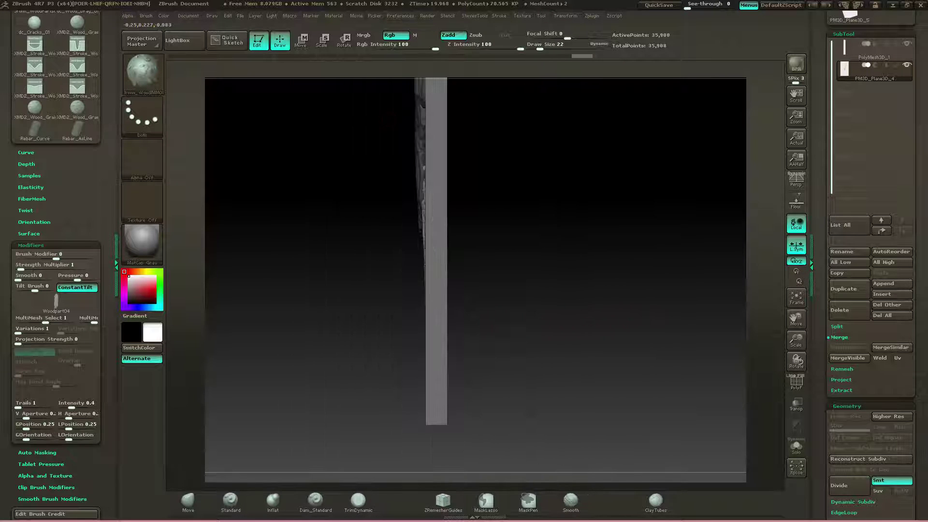
key(w)
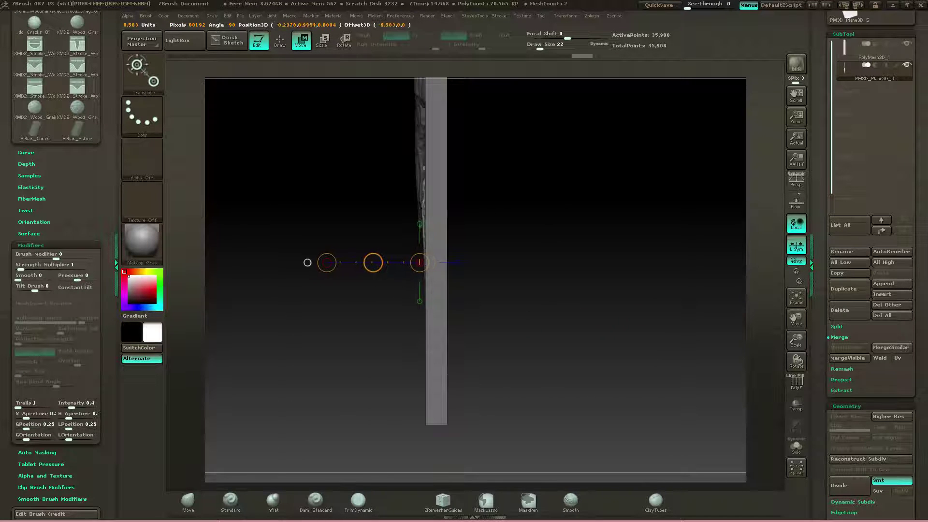
drag(372, 262, 367, 262)
shift+right_drag(368, 263, 488, 264)
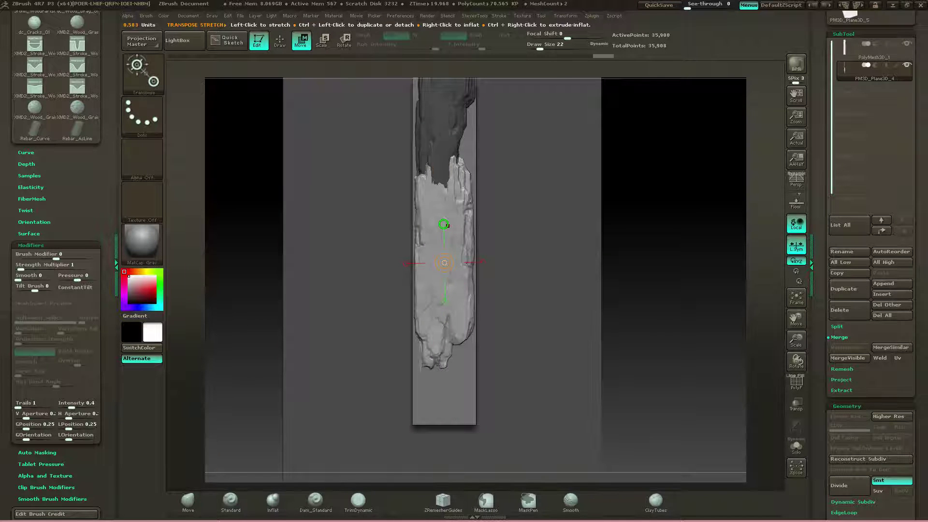
- Try to scale the inserted Woodpart04 along its length on the beam
click(445, 225)
key(e)
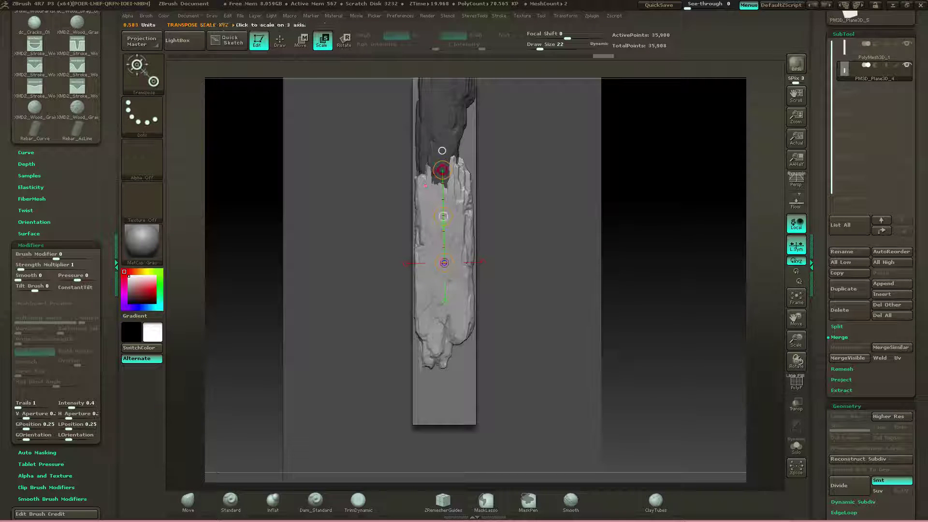
drag(441, 146, 442, 151)
alt+drag(647, 271, 652, 305)
key(ctrl+z)
key(ctrl+z)
key(ctrl+z)
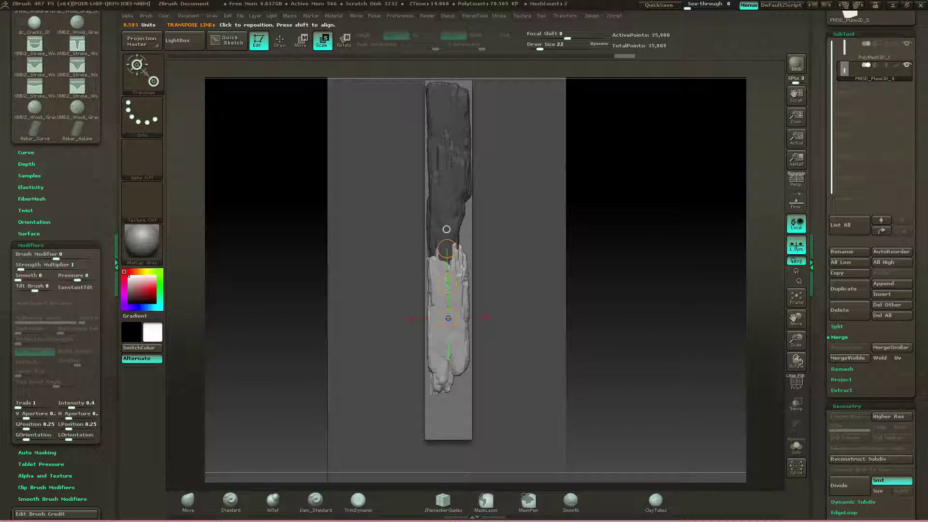
- Choose the Woodpart02 insert mesh and place a smaller piece on the plane beside the beam
key(q)
key(m)
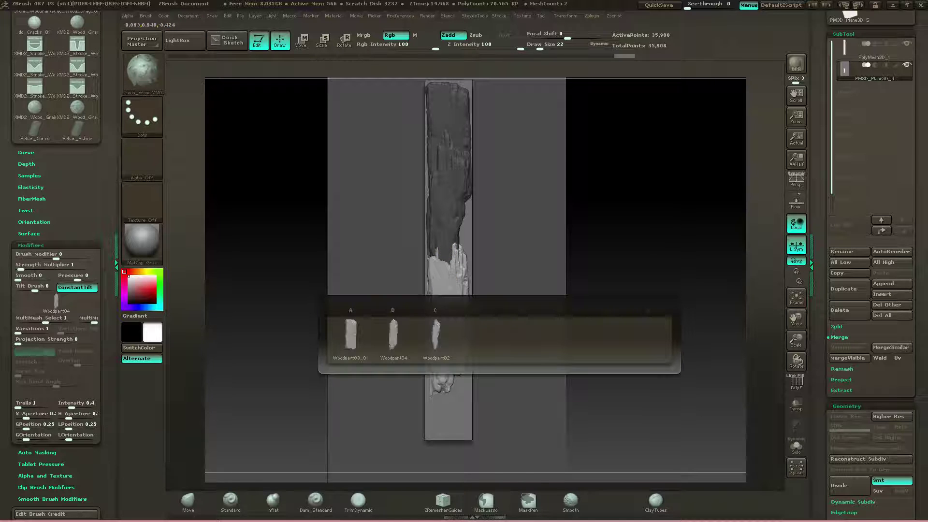
click(434, 338)
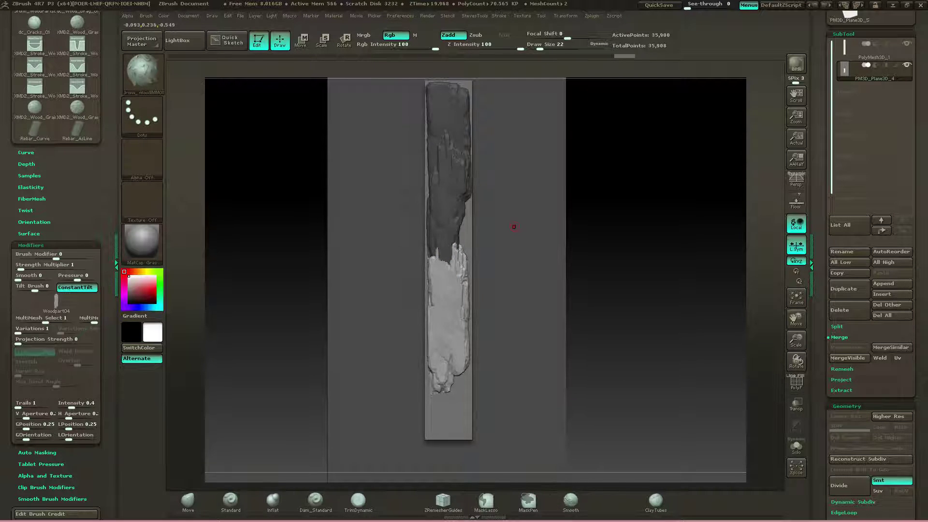
drag(513, 219, 515, 261)
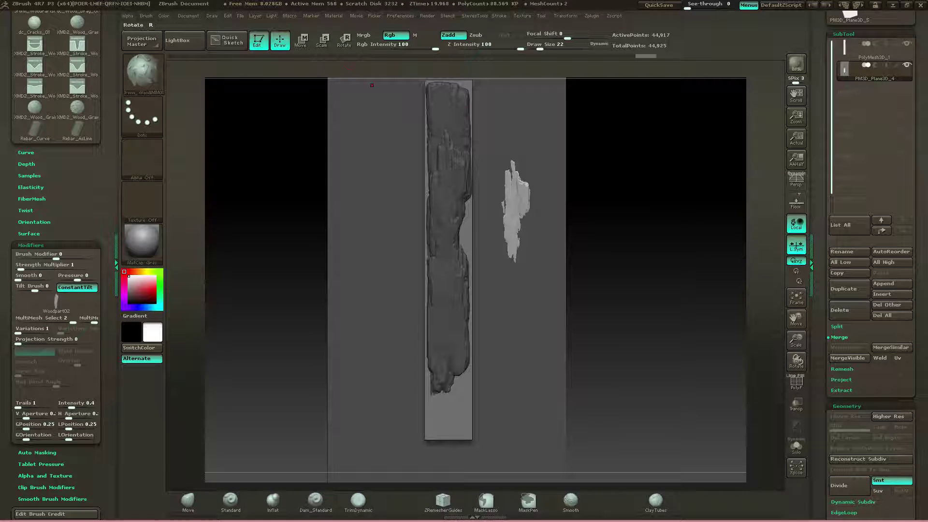
- Rotate the new Woodpart02 piece around its long axis so its broad side faces the front
click(344, 40)
click(549, 227)
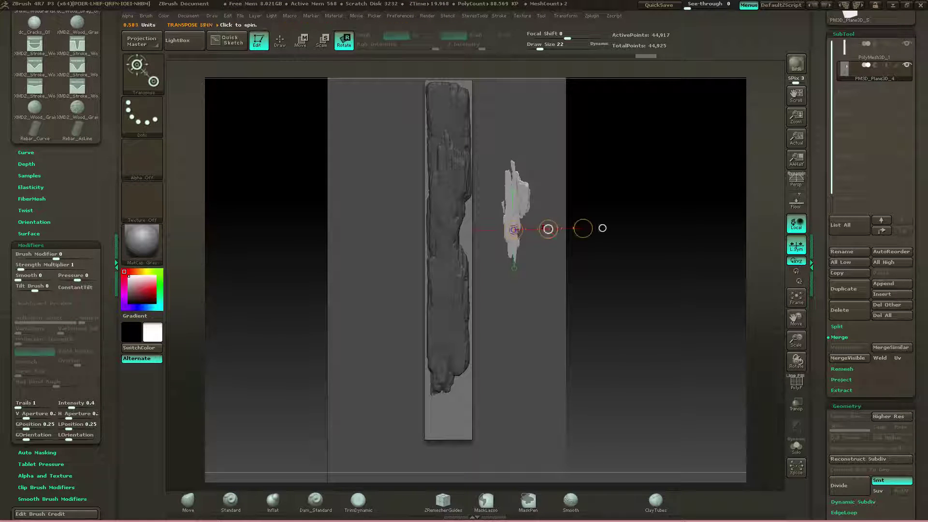
drag(609, 242, 610, 348)
drag(582, 228, 466, 278)
drag(571, 189, 578, 199)
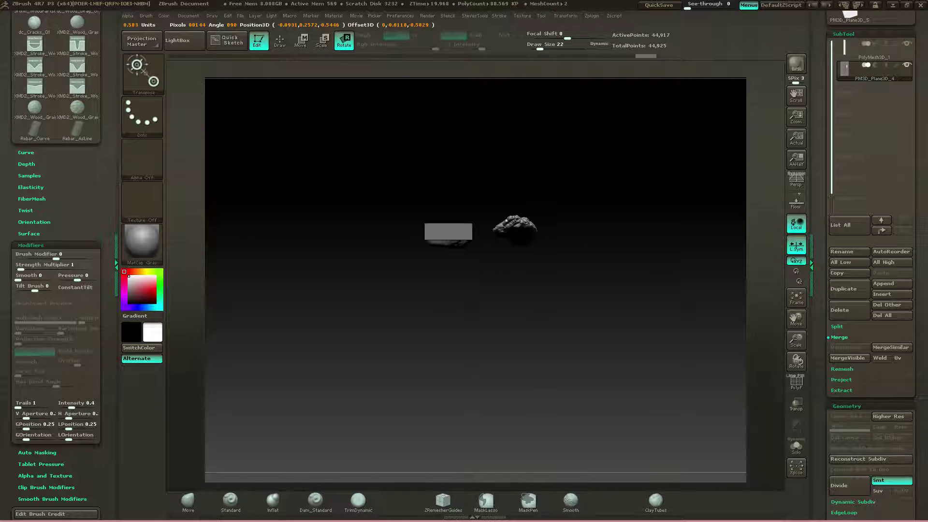
drag(628, 309, 606, 252)
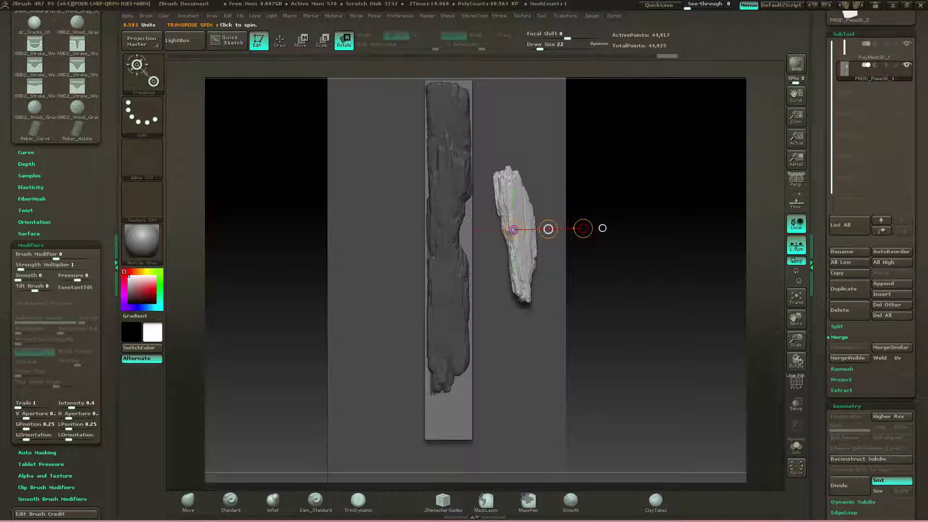
- Rotate the Woodpart02 piece along its length so it stands parallel to the beam in side view
drag(522, 187, 535, 299)
shift+drag(628, 300, 575, 299)
mouse_move(518, 297)
mouse_down()
mouse_move(540, 302)
mouse_move(523, 300)
mouse_up()
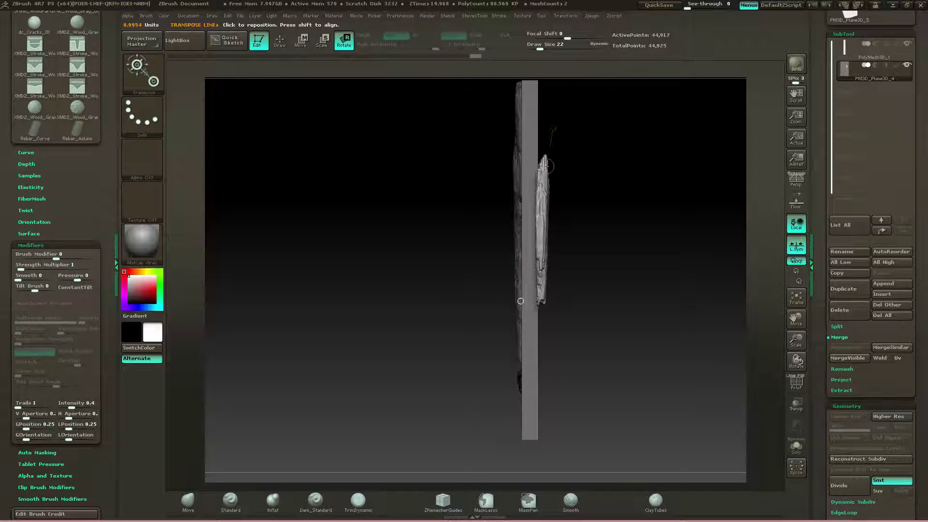
right_drag(523, 300, 521, 302)
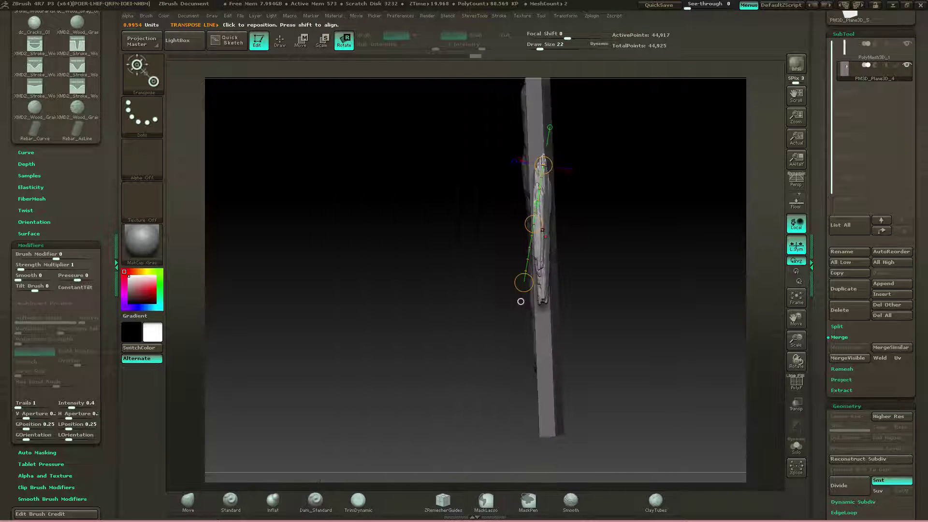
key(q)
drag(542, 213, 476, 213)
key(ctrl+z)
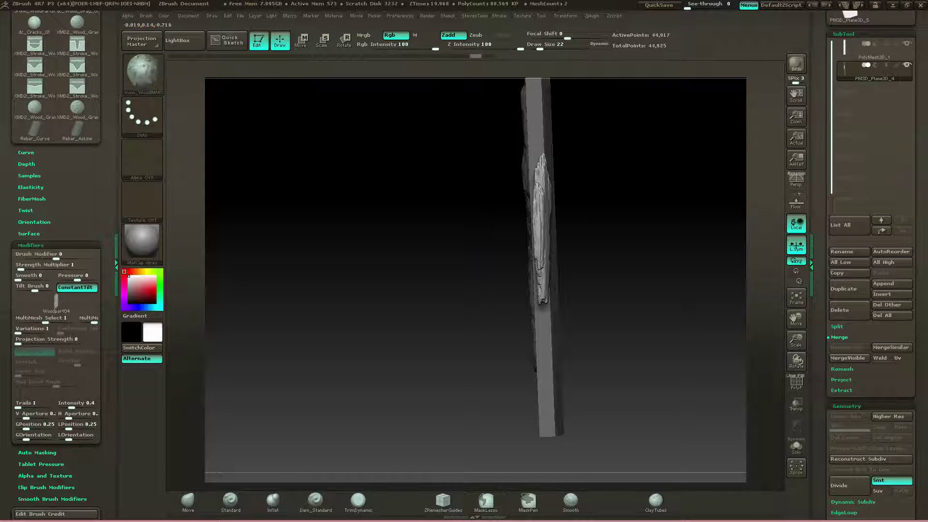
- Move the Woodpart02 piece sideways to the beam's edge and forward in depth to the front face
key(w)
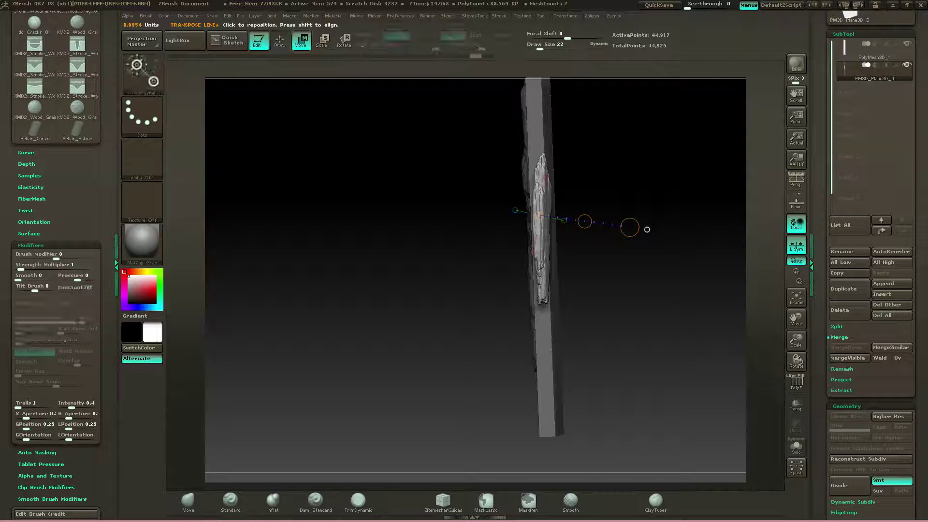
mouse_move(542, 226)
mouse_down()
mouse_move(464, 226)
mouse_move(492, 227)
mouse_move(483, 226)
mouse_up()
mouse_move(483, 232)
mouse_down()
mouse_move(675, 216)
mouse_move(541, 214)
mouse_up()
mouse_move(652, 237)
mouse_down()
mouse_move(575, 235)
mouse_move(609, 236)
mouse_up()
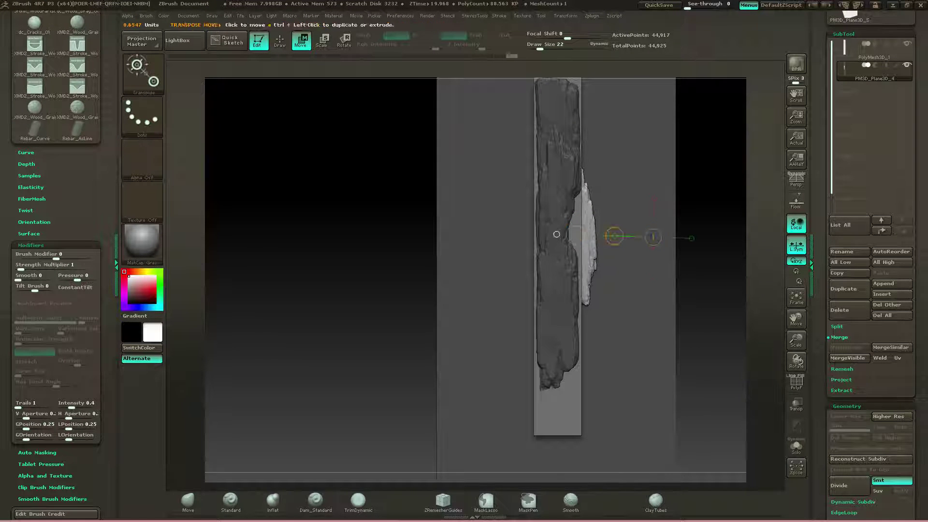
shift+right_drag(556, 234, 591, 229)
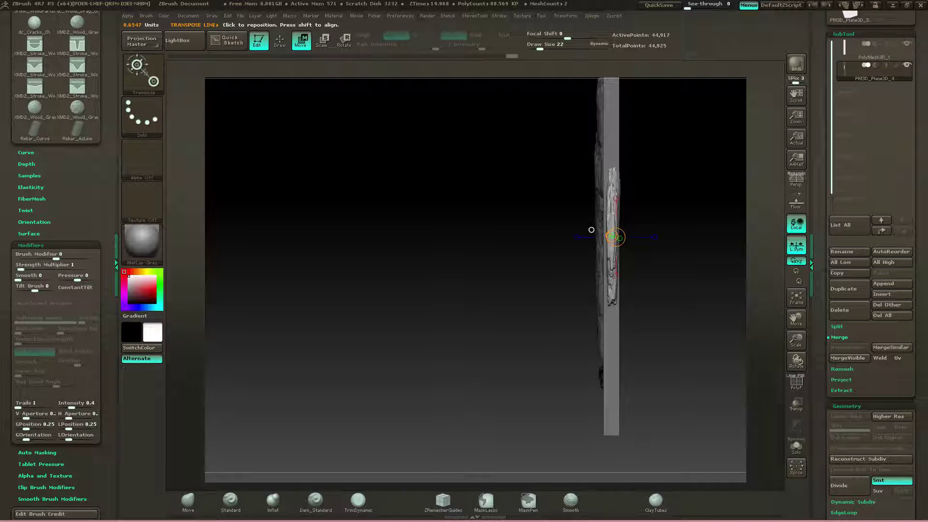
drag(591, 230, 519, 238)
drag(576, 237, 564, 237)
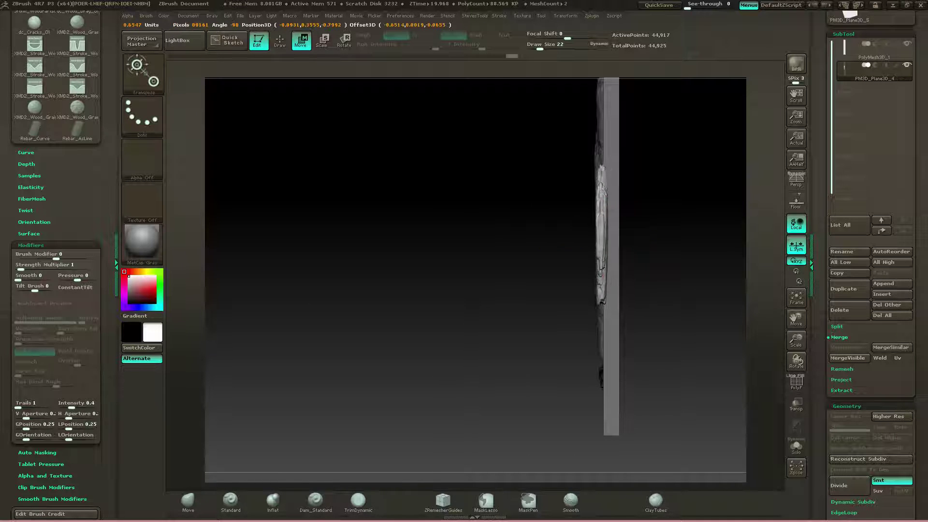
right_drag(506, 236, 678, 238)
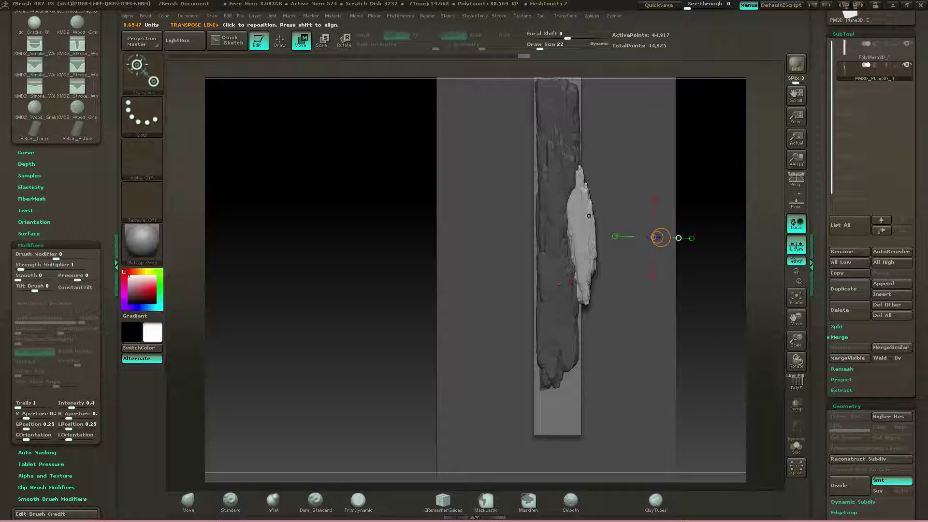
- Straighten the Woodpart02 piece in the front view and shift it inward over the gap along the beam's edge
drag(582, 215, 579, 296)
key(r)
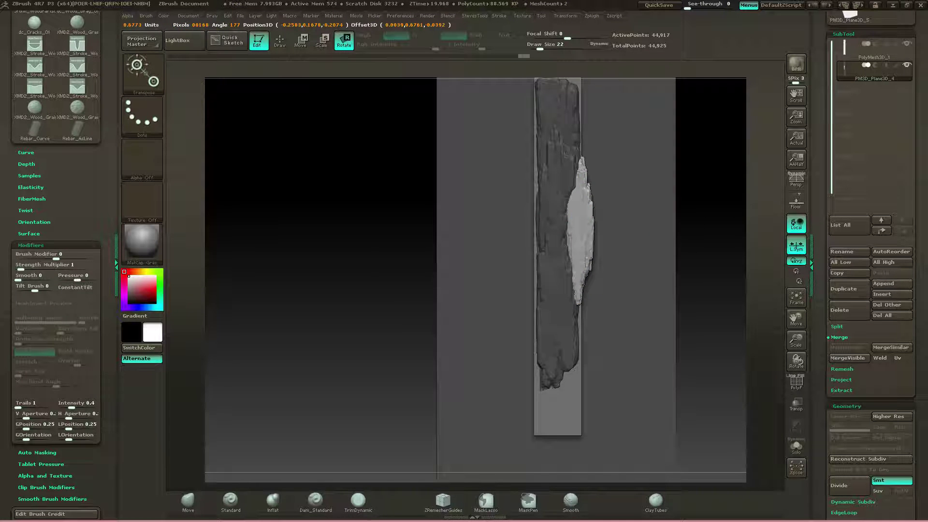
key(w)
drag(580, 256, 570, 258)
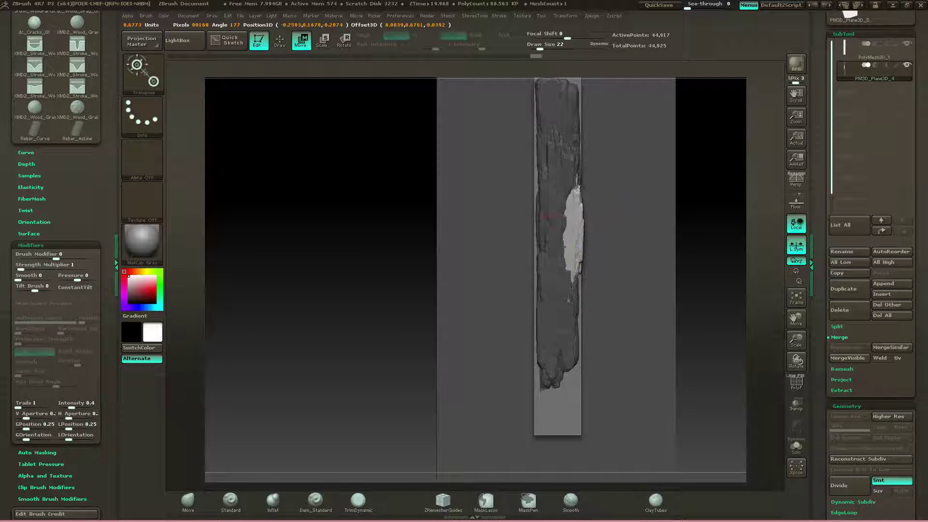
drag(563, 216, 561, 216)
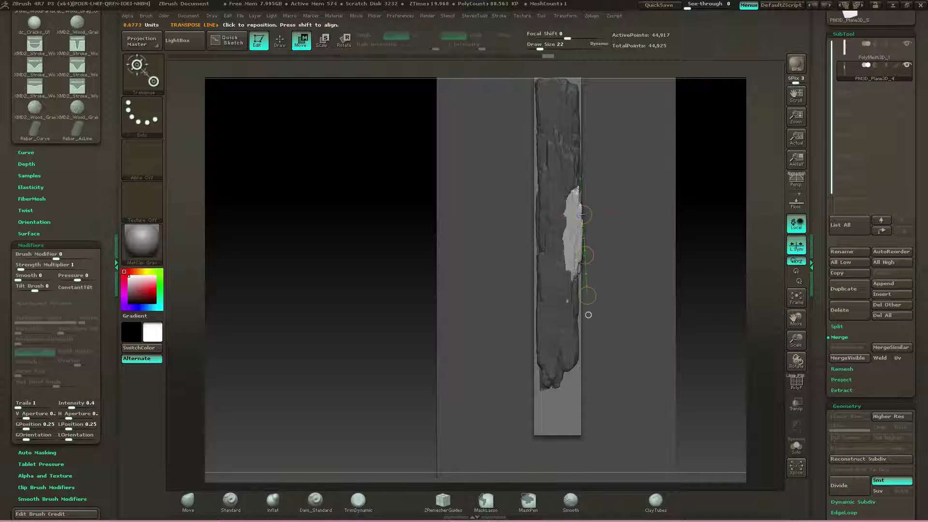
right_drag(588, 314, 595, 374)
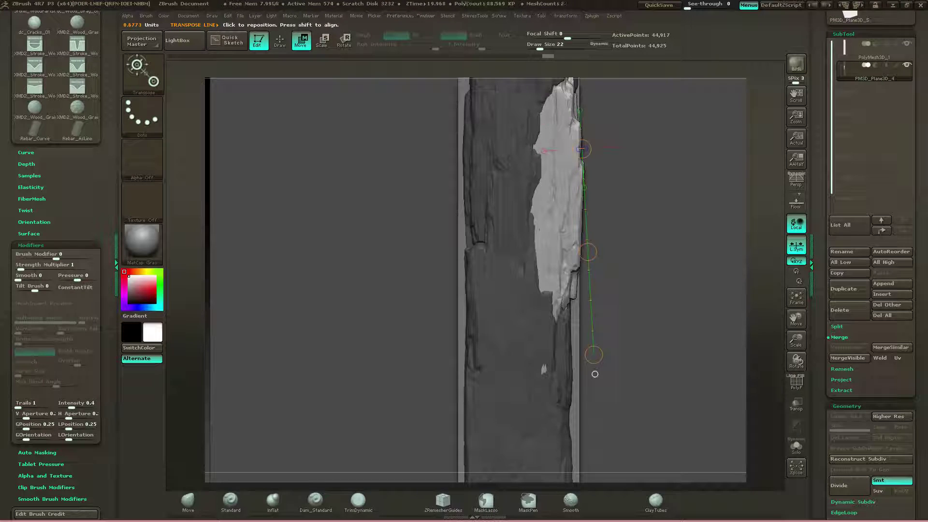
key(f)
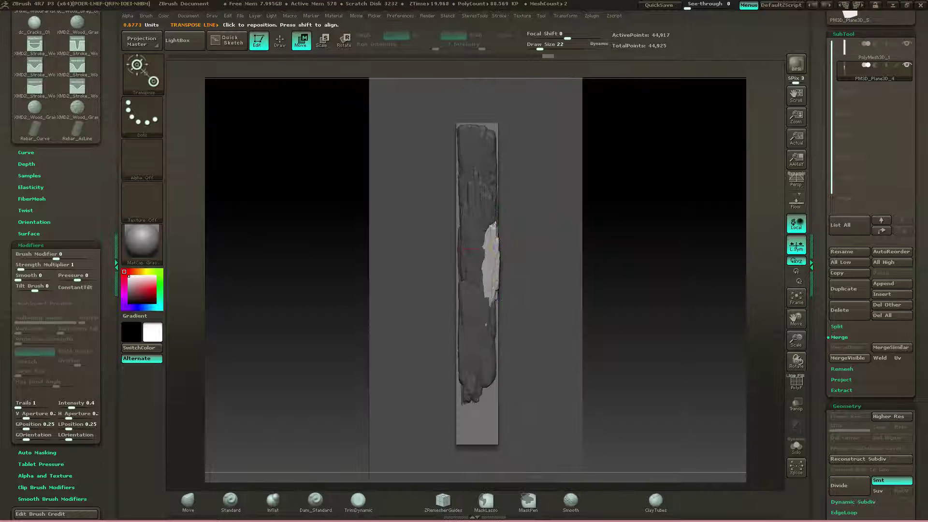
drag(500, 216, 503, 289)
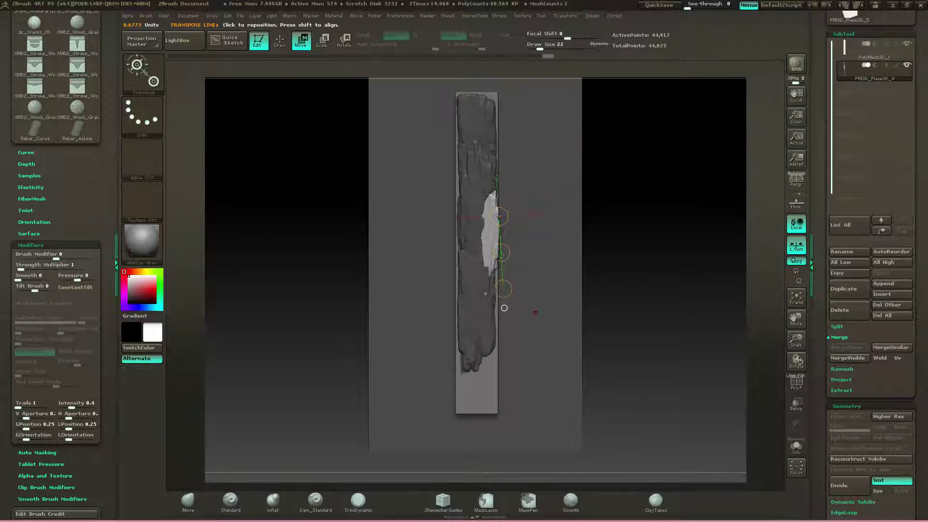
- Try Woodpart04 and Woodpart02 as inserts beside the beam's lower part, undoing each one
key(q)
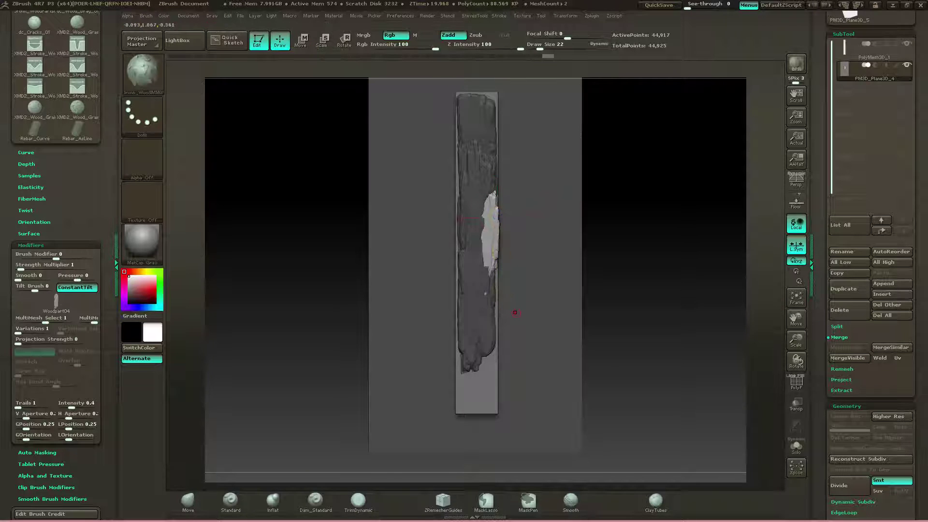
key(m)
click(374, 344)
mouse_move(521, 389)
mouse_down()
mouse_move(519, 454)
mouse_move(514, 434)
mouse_move(520, 411)
mouse_move(526, 459)
mouse_up()
mouse_move(662, 377)
mouse_down()
mouse_move(505, 375)
mouse_move(652, 377)
mouse_up()
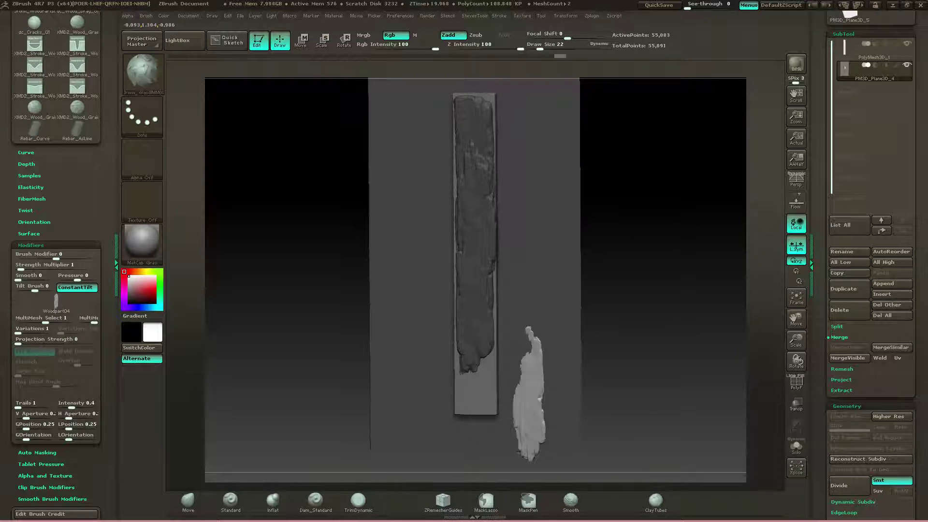
key(ctrl+z)
key(m)
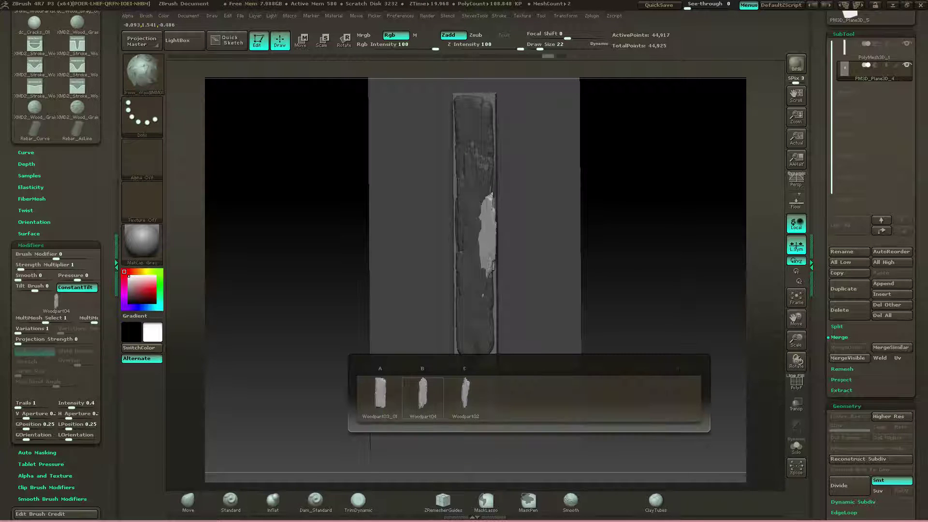
click(380, 394)
drag(545, 360, 557, 389)
key(ctrl+z)
- Switch the insert brush to Woodpart03_01 and place that piece on the plane beside the beam's lower part
click(72, 320)
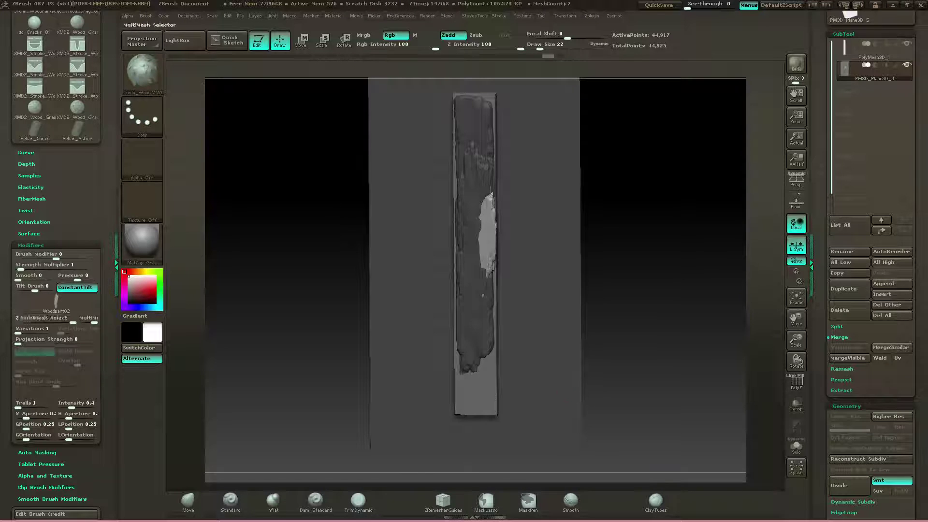
click(19, 321)
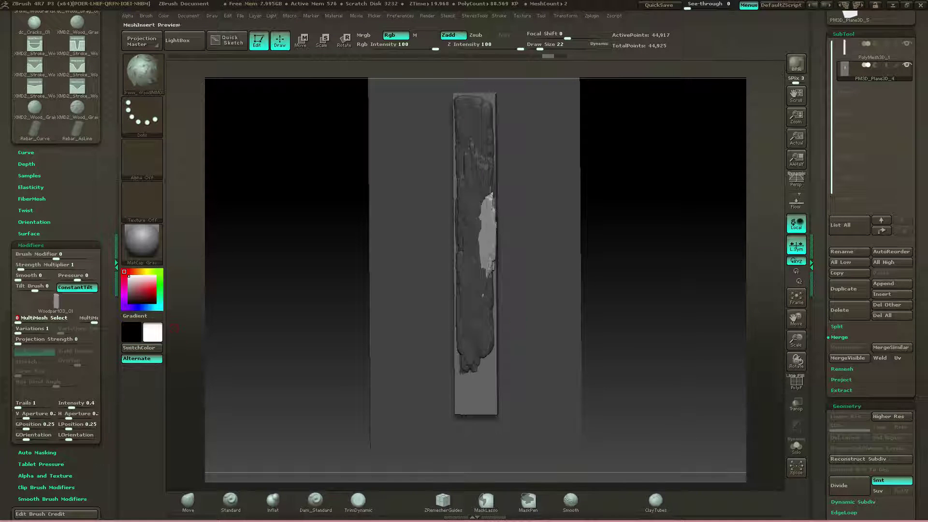
drag(534, 329, 542, 342)
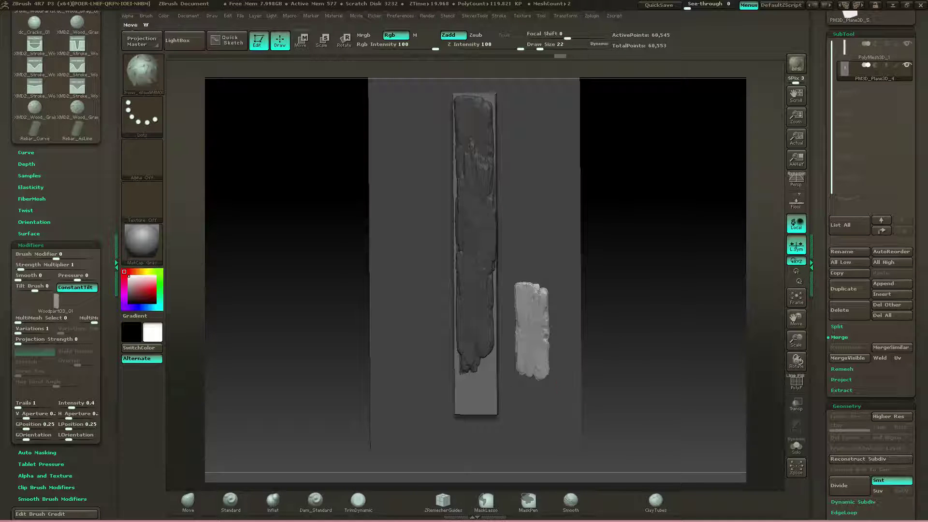
- Rotate the Woodpart03_01 piece around its long axis to present another side, then return to Draw mode
click(344, 41)
click(532, 331)
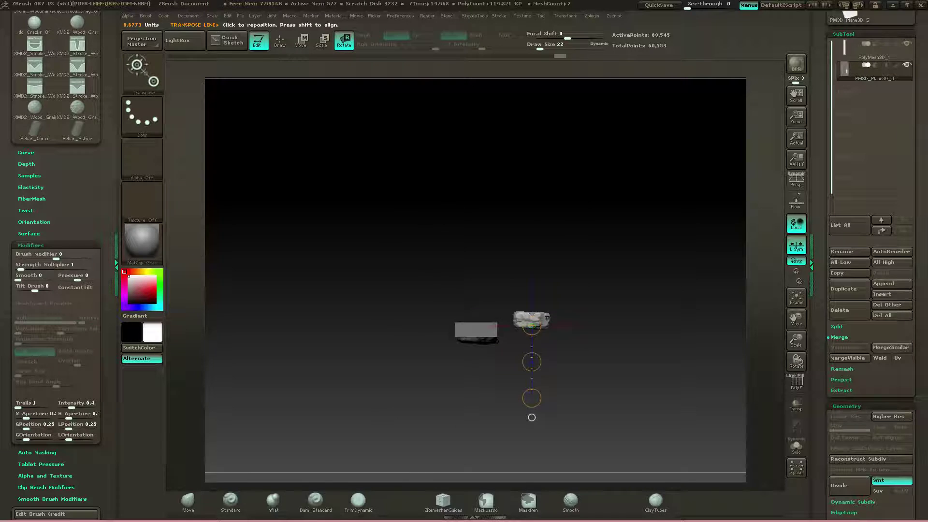
shift+drag(546, 318, 595, 404)
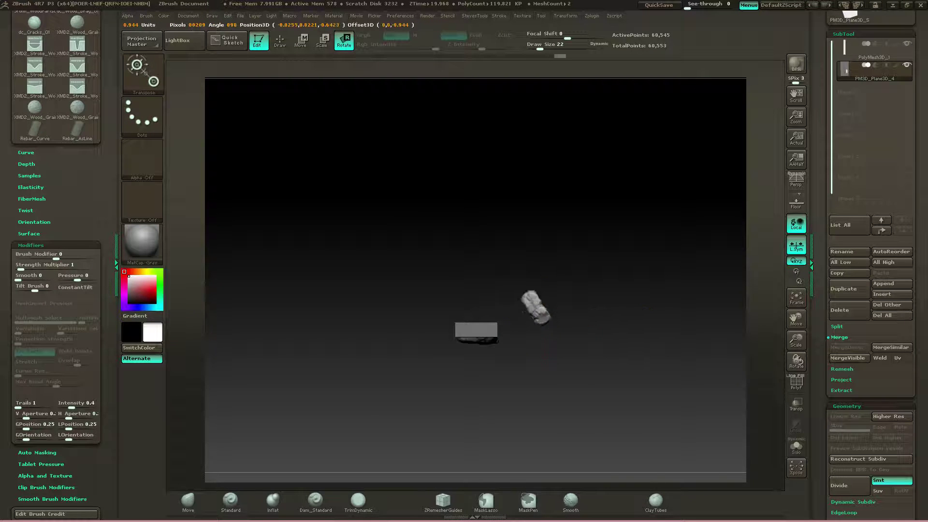
mouse_move(536, 213)
mouse_down()
mouse_move(635, 285)
mouse_move(645, 314)
mouse_move(639, 282)
mouse_move(479, 242)
mouse_move(452, 278)
mouse_move(644, 313)
mouse_move(647, 232)
mouse_up()
key(q)
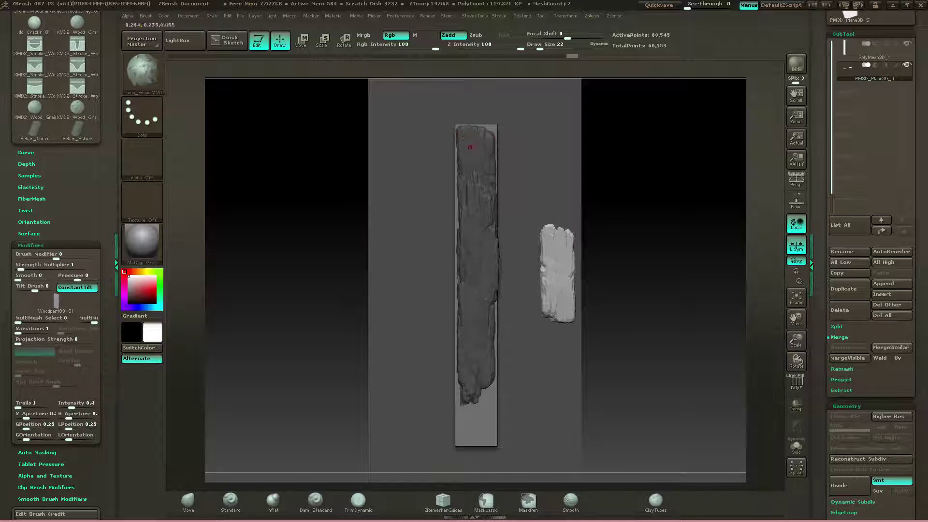
- Move the Woodpart03_01 piece down to the beam's lower end and bring it forward onto the front face
click(301, 40)
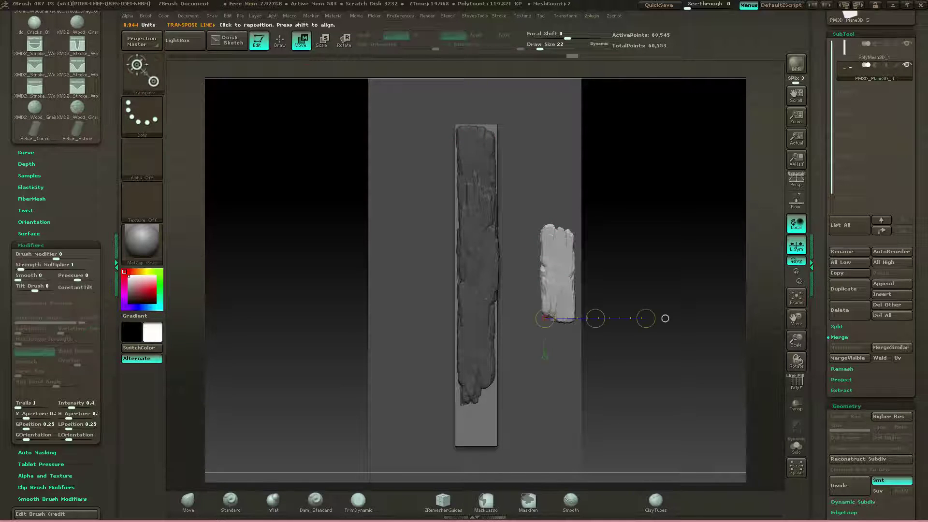
shift+drag(562, 281, 529, 397)
shift+right_drag(499, 436, 415, 436)
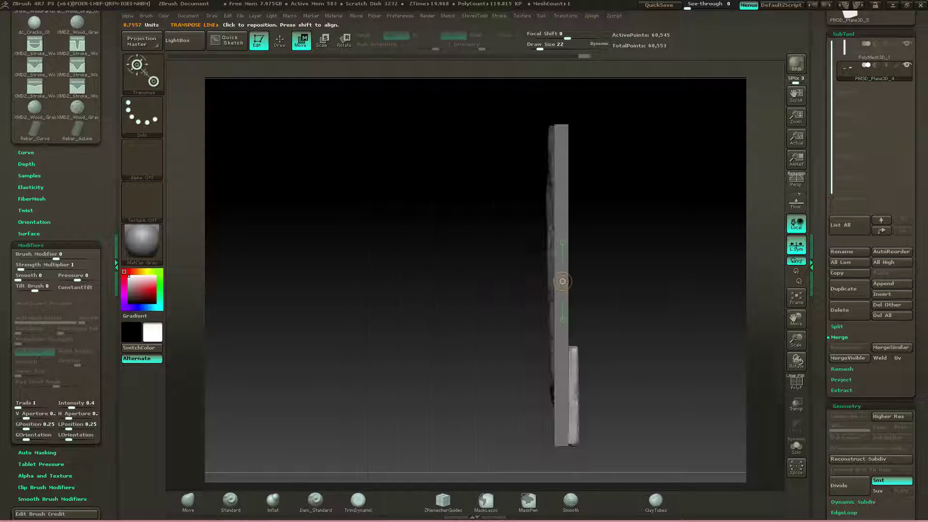
mouse_move(570, 382)
shift+mouse_down()
mouse_move(493, 383)
mouse_move(511, 383)
shift+mouse_up()
- Align the Woodpart03_01 piece with the beam's width and adjust its depth to match the other pieces, then return to Draw mode
drag(449, 334, 526, 334)
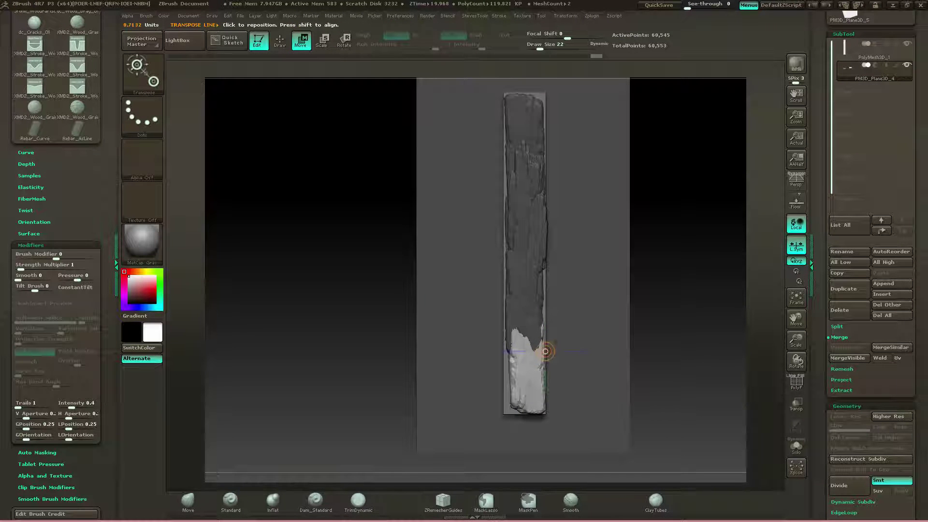
mouse_move(529, 363)
shift+mouse_down()
mouse_move(477, 364)
mouse_move(498, 364)
shift+mouse_up()
drag(386, 338, 346, 341)
drag(412, 369, 434, 369)
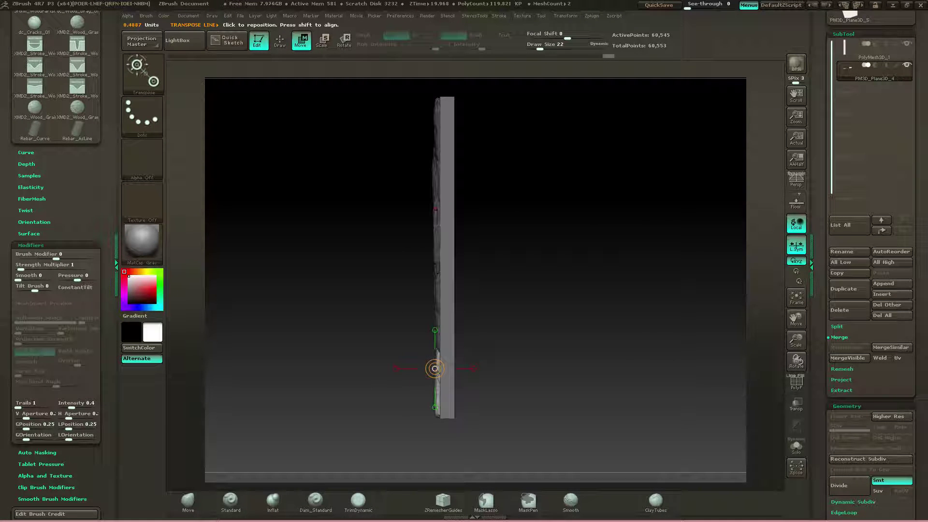
key(q)
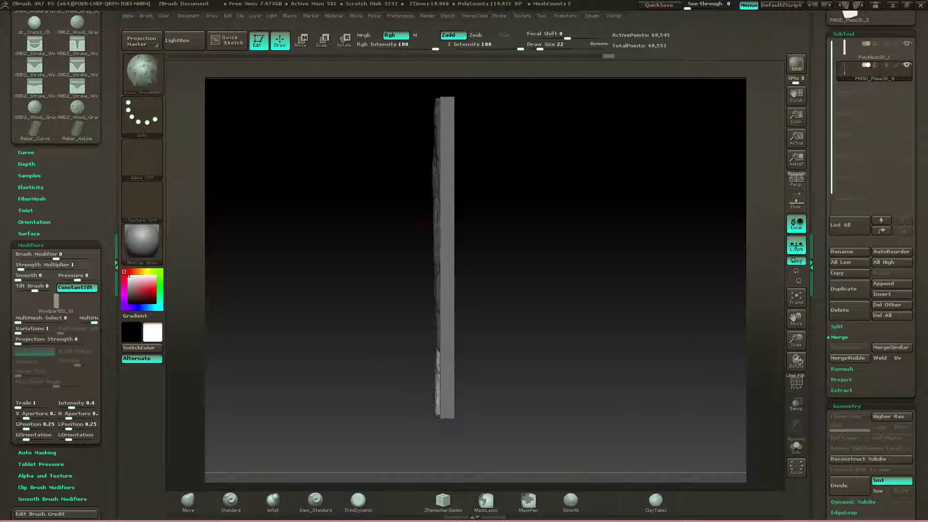
drag(434, 224, 435, 224)
key(ctrl+z)
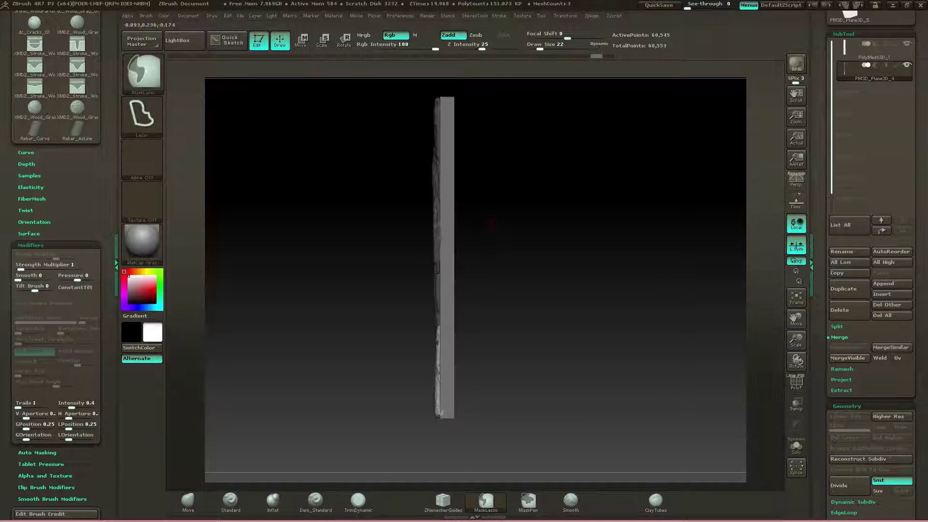
drag(493, 231, 436, 227)
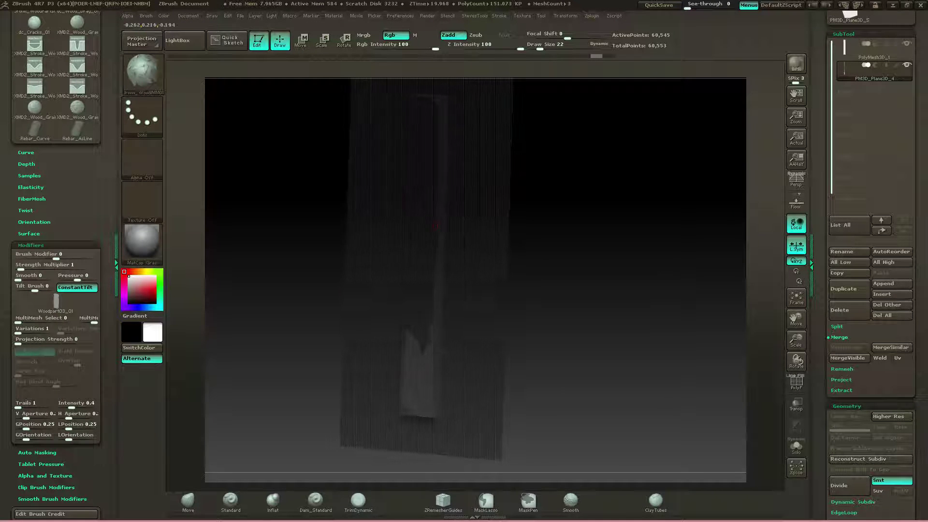
key(ctrl+z)
- Turn on the polyframe display and examine the polygroups of the wood pieces on the beam
click(795, 383)
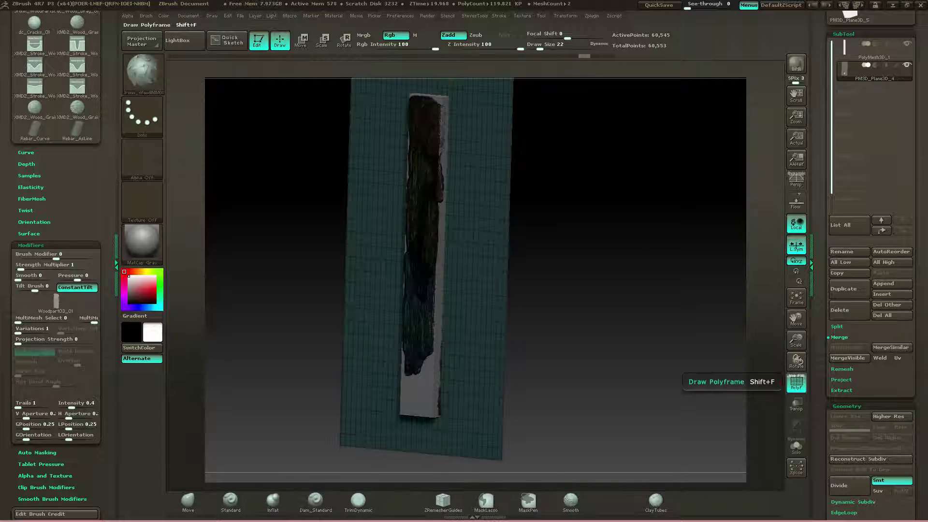
alt+drag(595, 271, 673, 304)
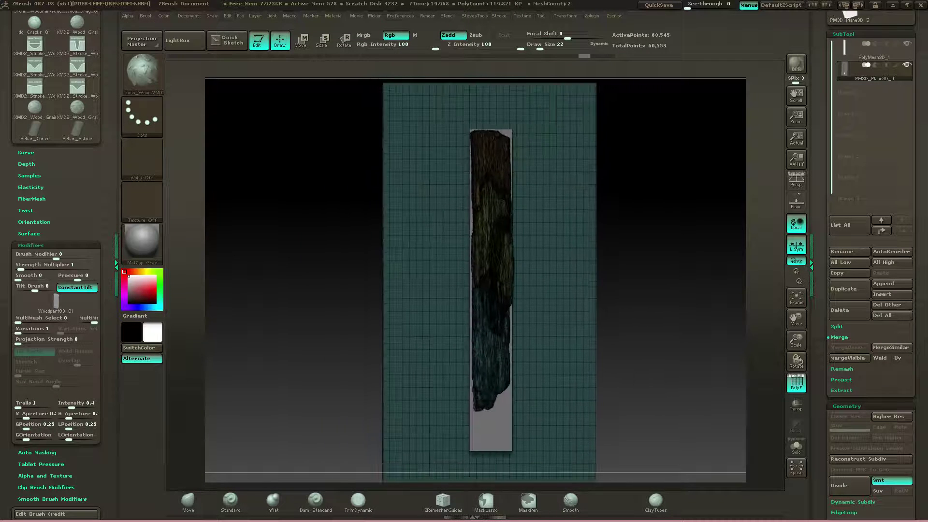
key(Right)
key(Right)
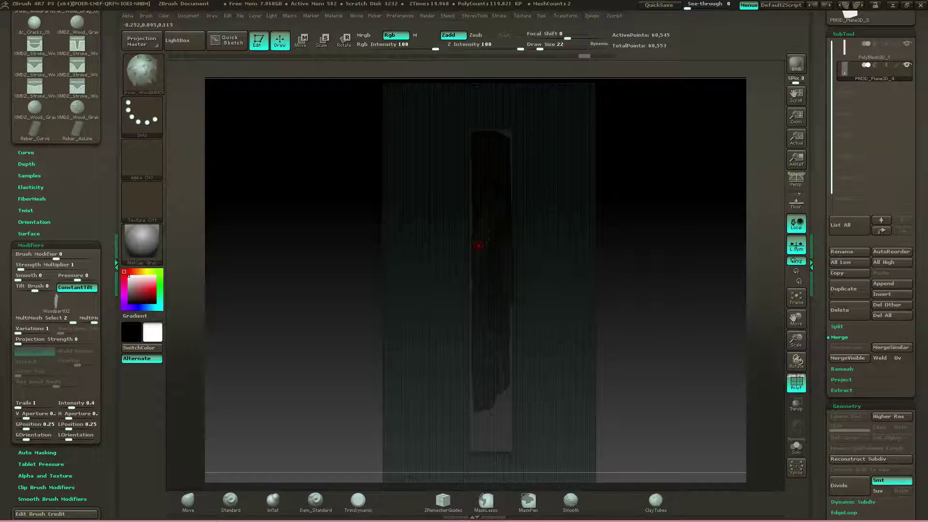
drag(662, 244, 624, 246)
drag(565, 278, 566, 326)
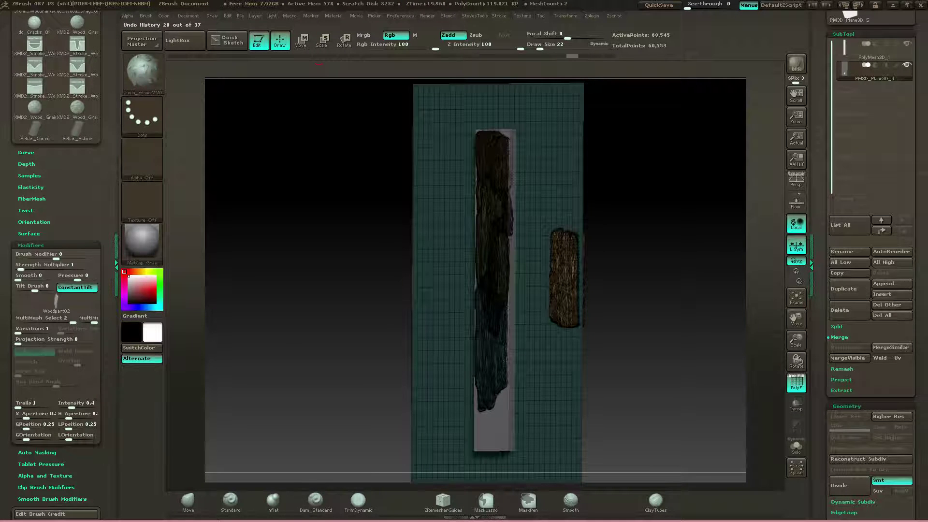
- Redo the undone edits until the lower wood piece is back on the beam and the mask is cleared
key(ctrl+shift+z)
key(ctrl+shift+z)
key(ctrl+shift+z)
key(ctrl+shift+z)
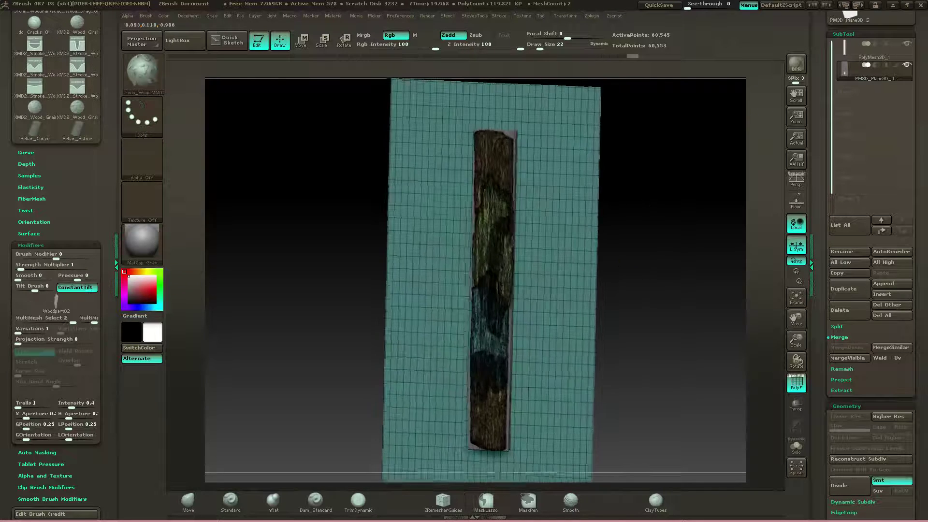
key(ctrl+shift+z)
key(ctrl)
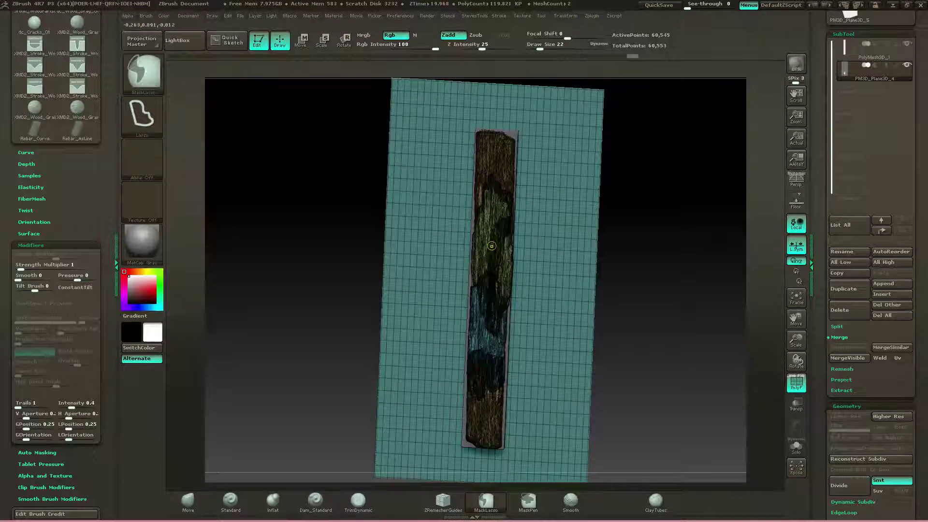
drag(491, 246, 488, 255)
mouse_move(645, 259)
mouse_down()
mouse_move(710, 263)
mouse_move(648, 263)
mouse_move(633, 229)
mouse_up()
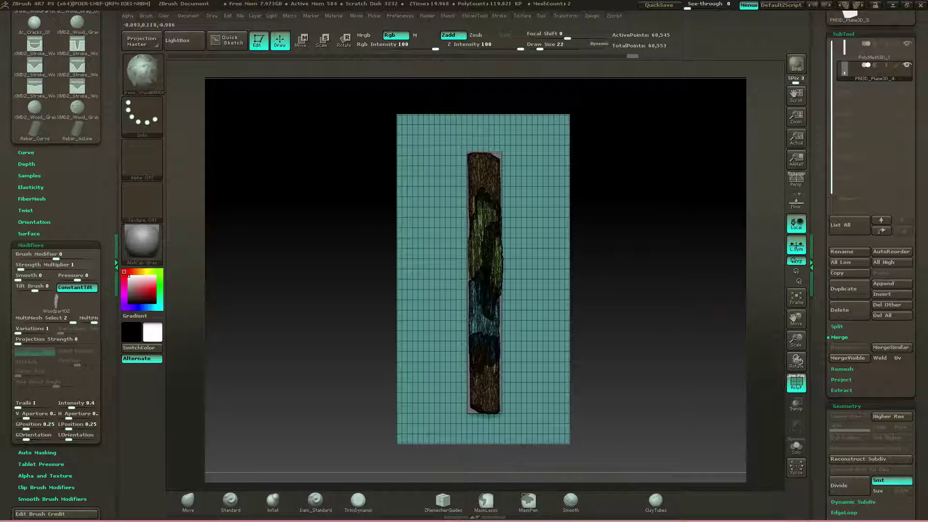
- Turn off the polyframe display and hide the base beam subtool PolyMesh3D_1
key(shift+f)
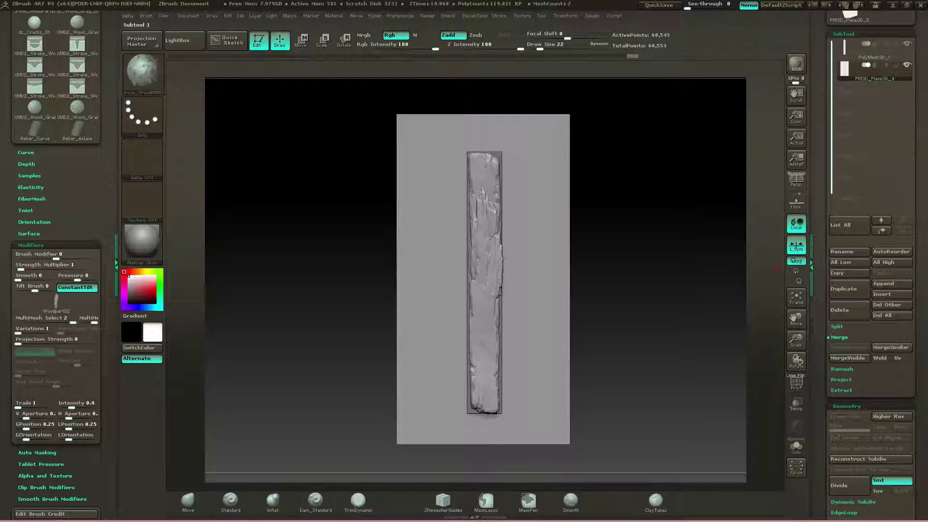
mouse_move(676, 263)
mouse_down()
mouse_move(609, 266)
mouse_move(669, 264)
mouse_up()
click(906, 44)
mouse_move(759, 116)
mouse_down()
mouse_move(671, 123)
mouse_move(688, 131)
mouse_move(672, 118)
mouse_move(748, 117)
mouse_up()
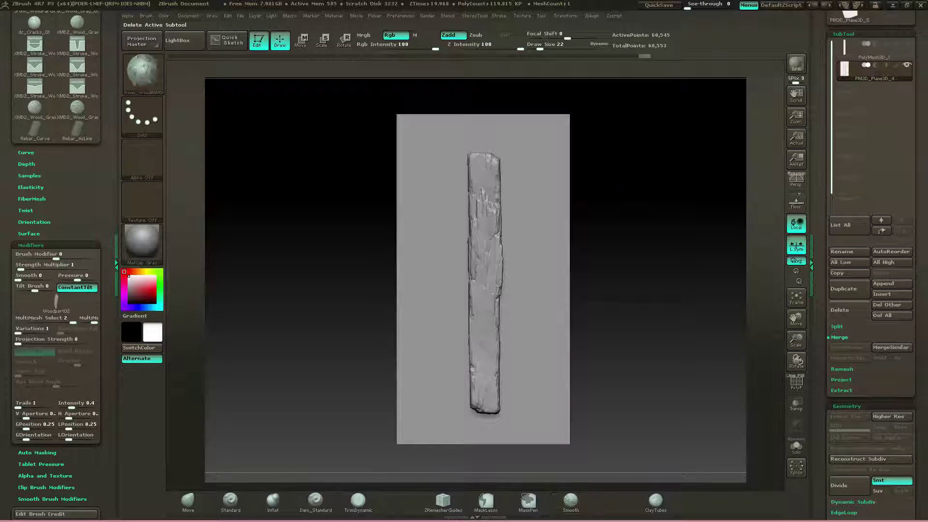
- Split the plane and the inserted wood pieces into separate subtools with Groups Split, accepting the non-undoable operation
click(839, 337)
click(836, 326)
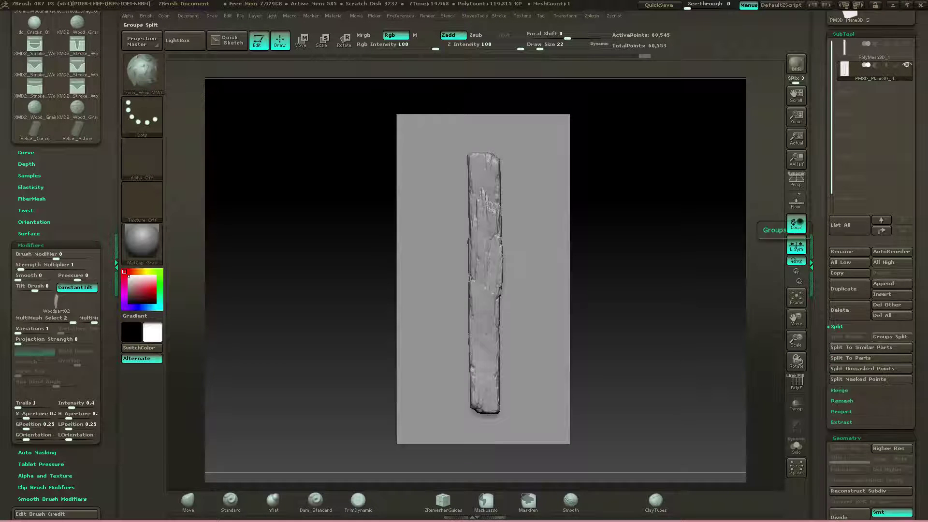
click(889, 336)
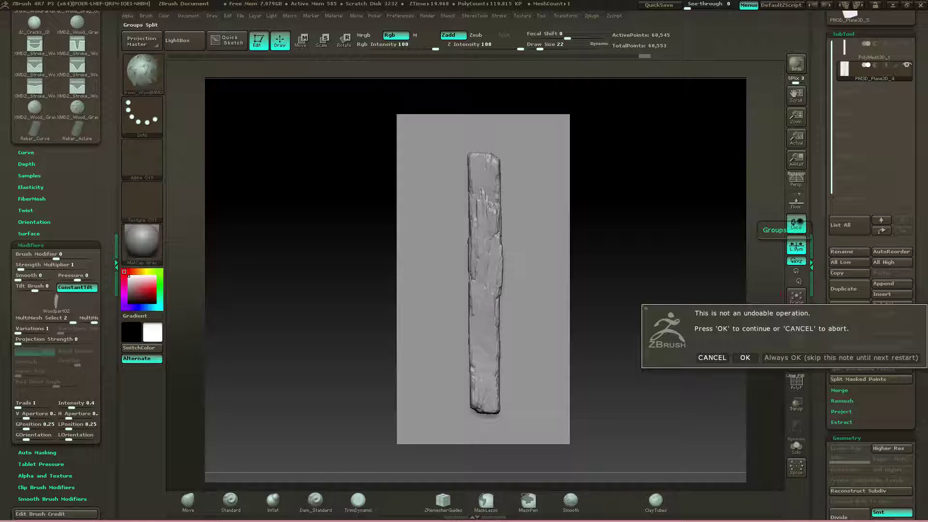
click(841, 358)
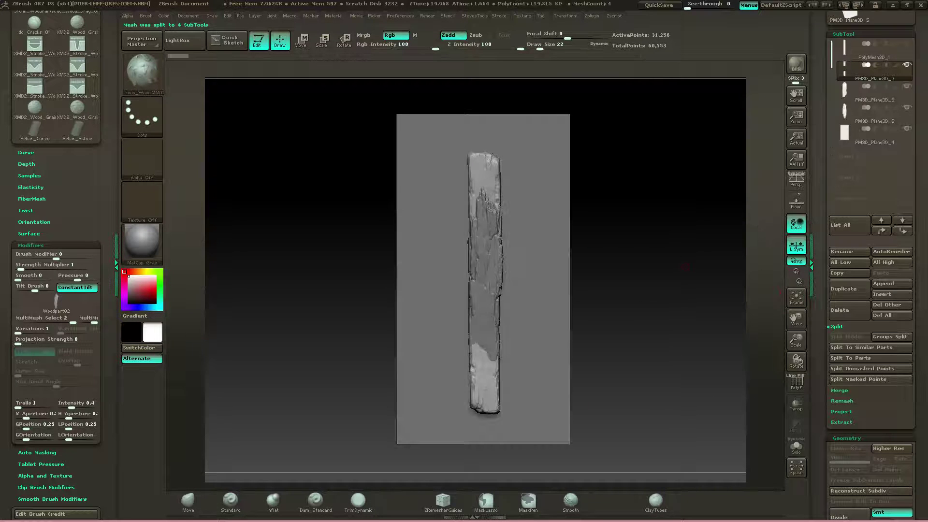
- Delete the plane subtool PM3D_Plane3D_4 and merge the remaining wood pieces down into one subtool
click(873, 136)
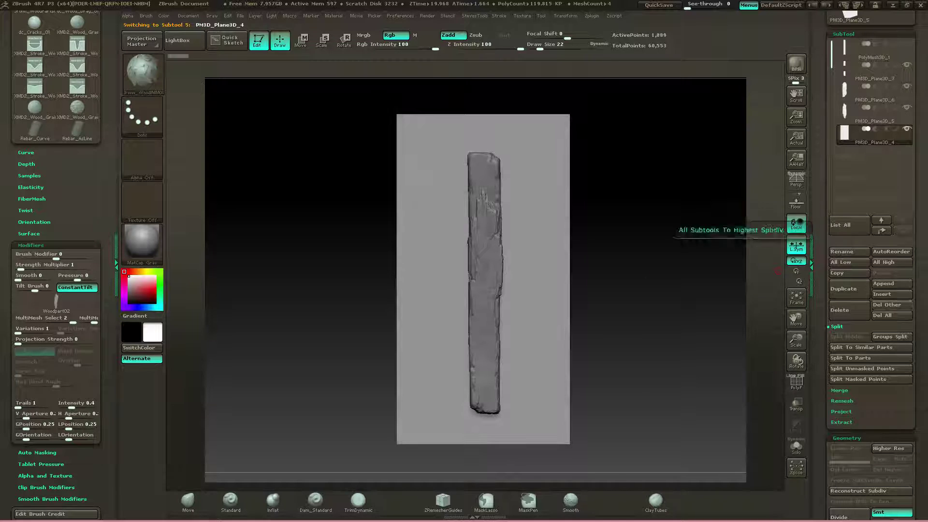
click(839, 309)
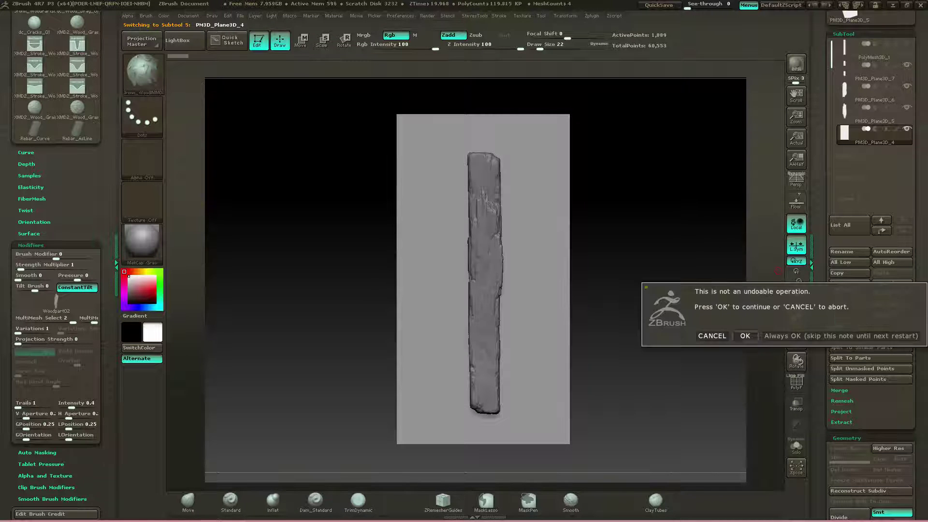
click(840, 336)
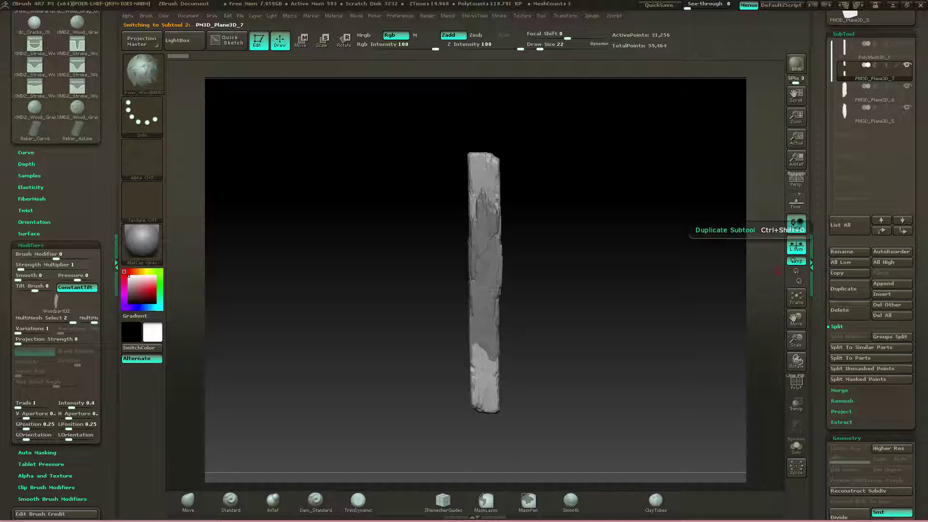
click(839, 390)
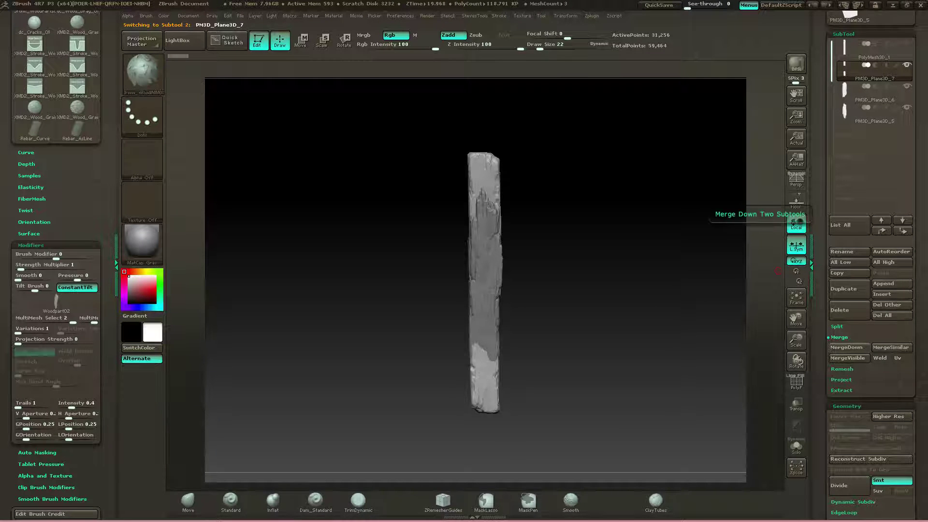
click(846, 347)
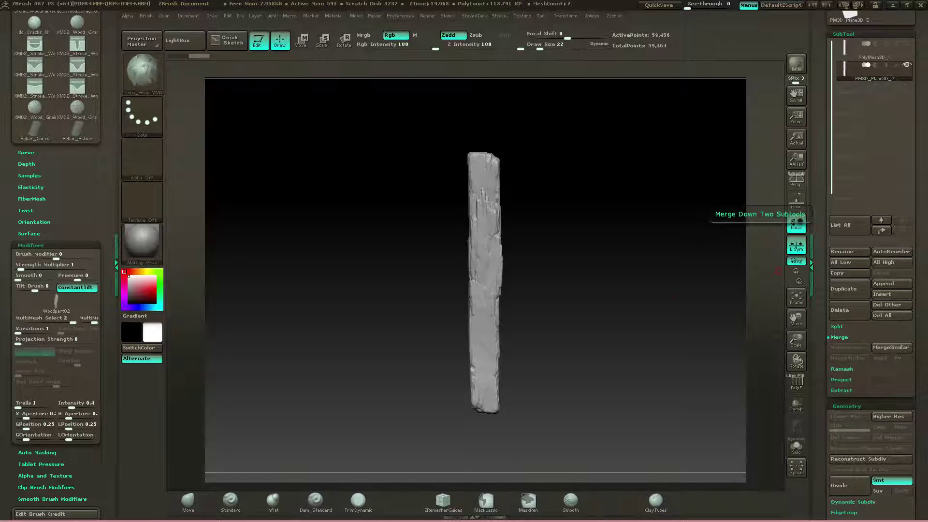
- Duplicate the merged wood subtool and select the original, PM3D_Plane3D_7
drag(686, 285, 512, 310)
drag(631, 247, 520, 309)
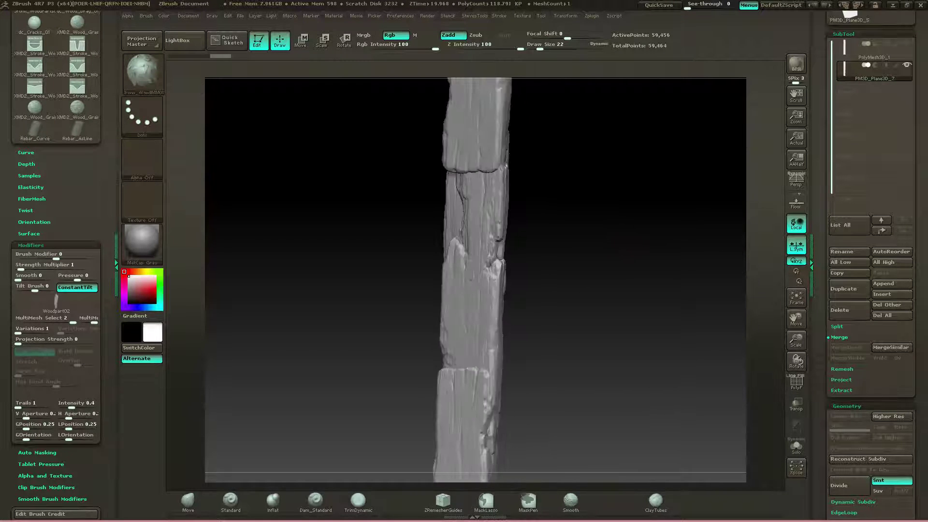
drag(643, 299, 440, 285)
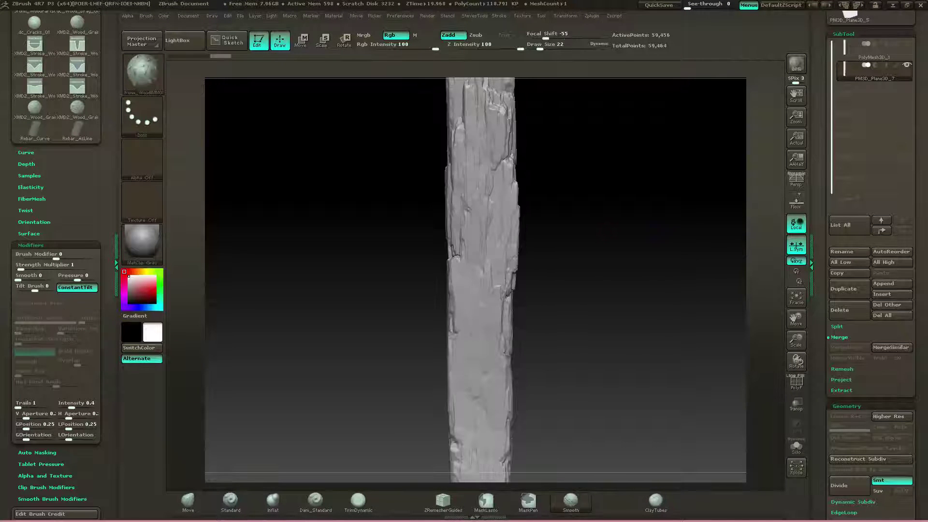
alt+drag(570, 309, 548, 294)
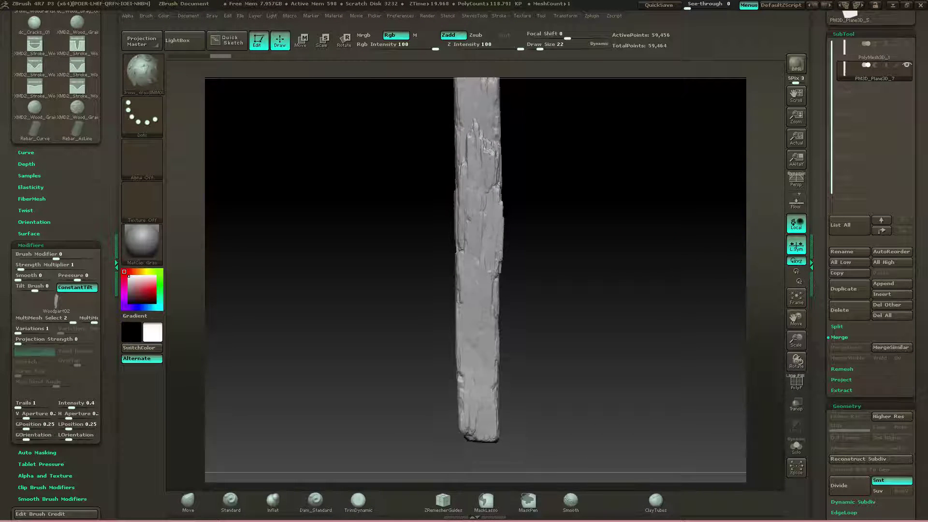
alt+drag(594, 276, 597, 255)
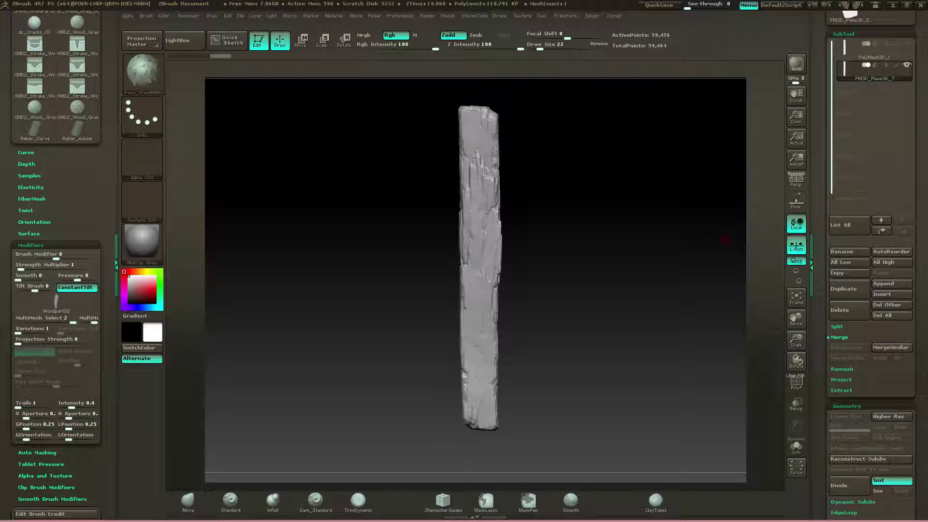
mouse_move(917, 309)
mouse_down()
mouse_move(917, 192)
mouse_move(917, 306)
mouse_up()
click(843, 286)
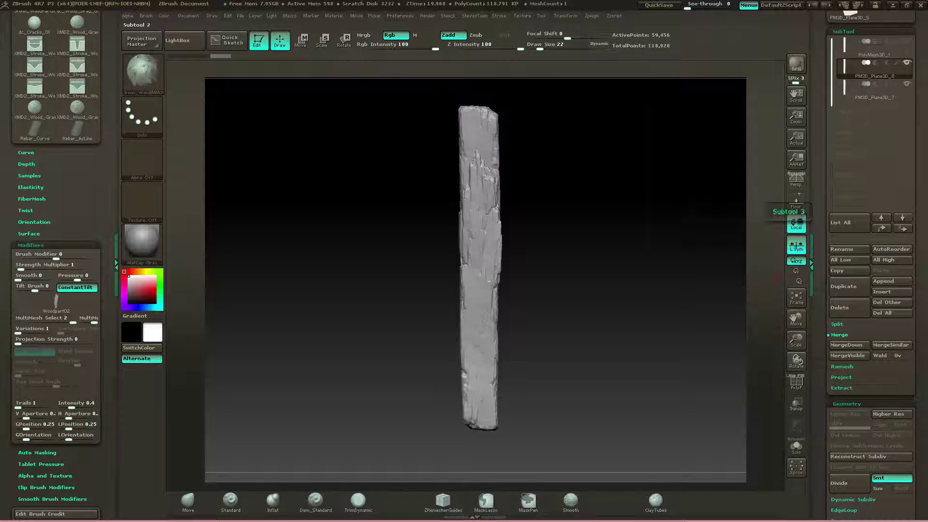
click(872, 91)
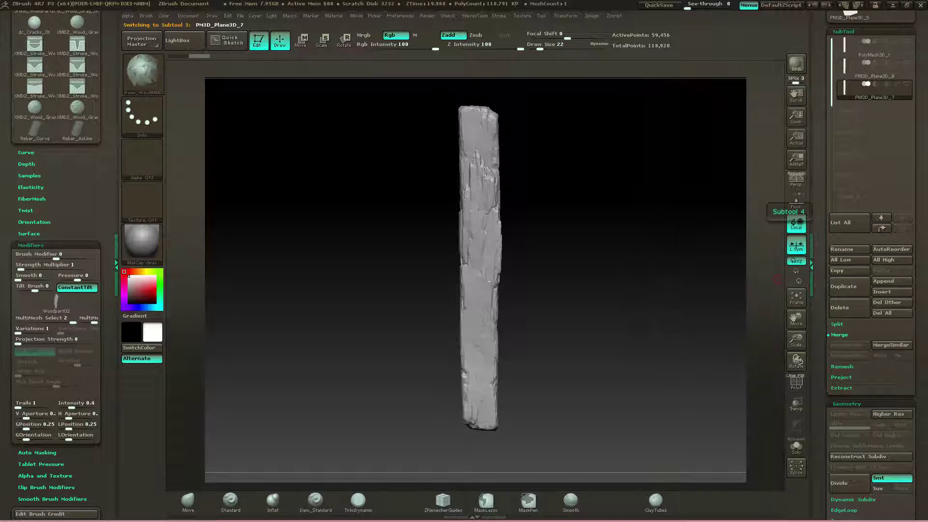
- Try DynaMesh at resolution 128 on the merged wood piece, undo it, and apply DynaMesh at resolution 448 instead
drag(917, 304, 917, 192)
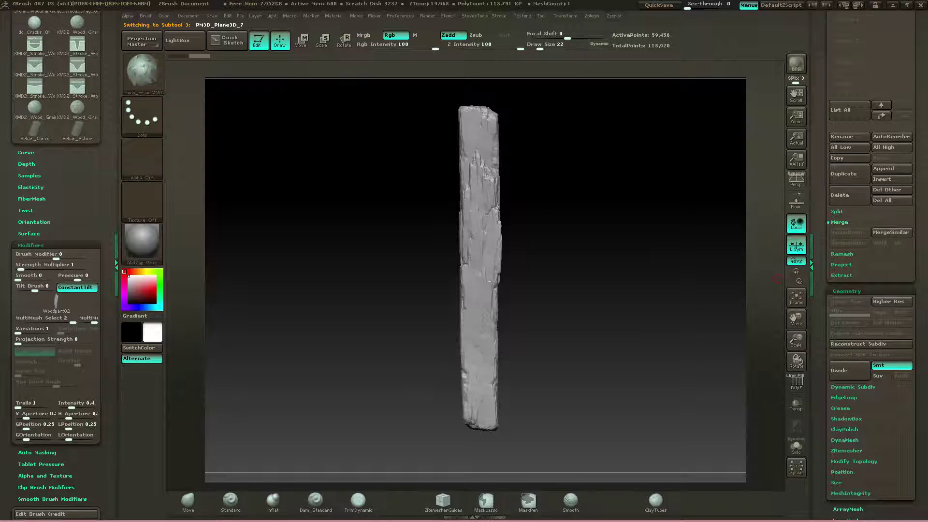
click(844, 440)
click(844, 455)
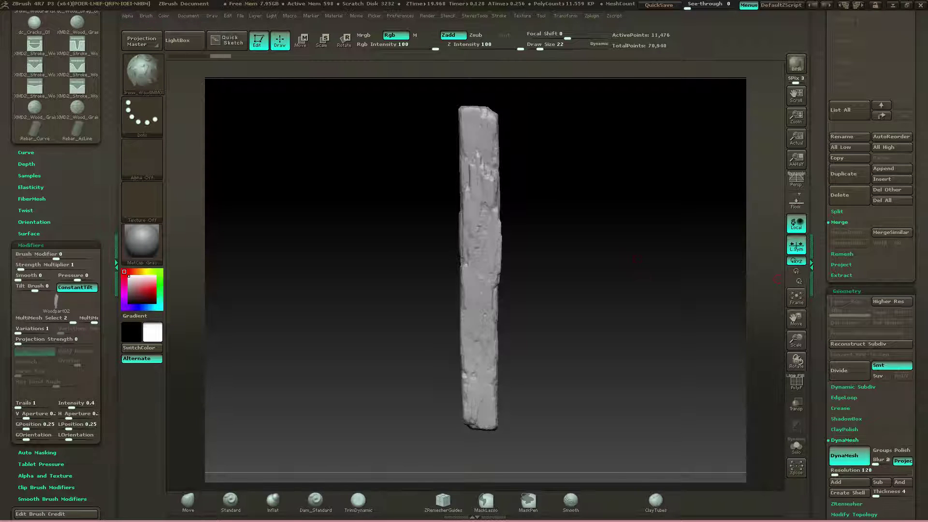
key(ctrl+z)
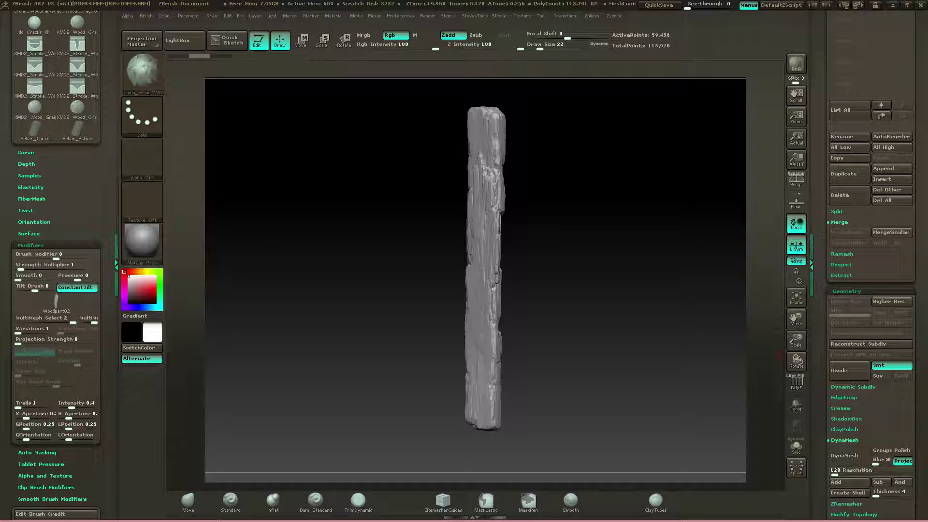
drag(834, 474, 839, 474)
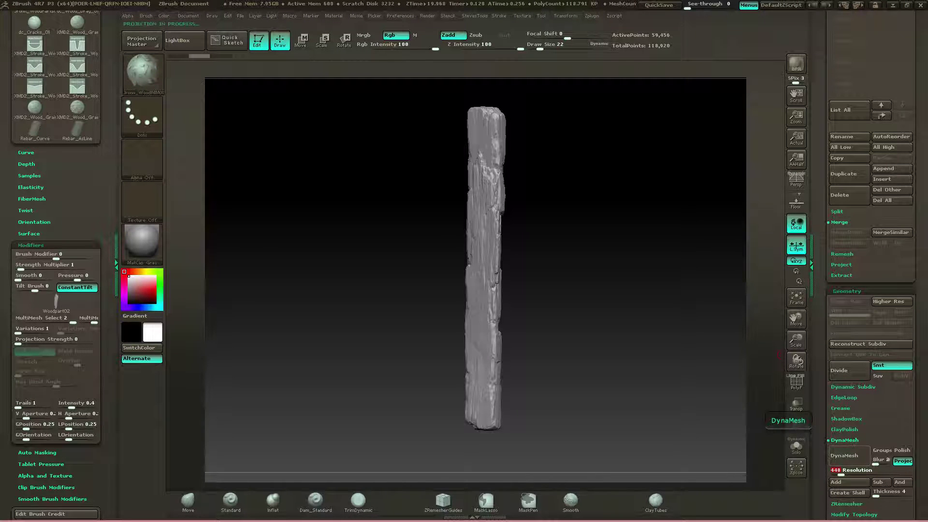
click(843, 455)
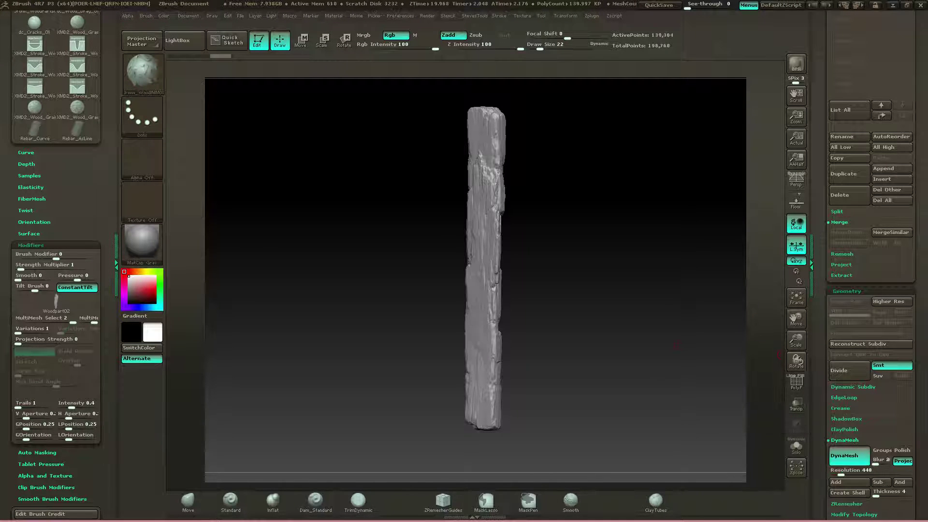
- Inspect the fused beam up close and switch to its unfused duplicate, subtool PM3D_Plane3D_8
alt+drag(595, 271, 714, 280)
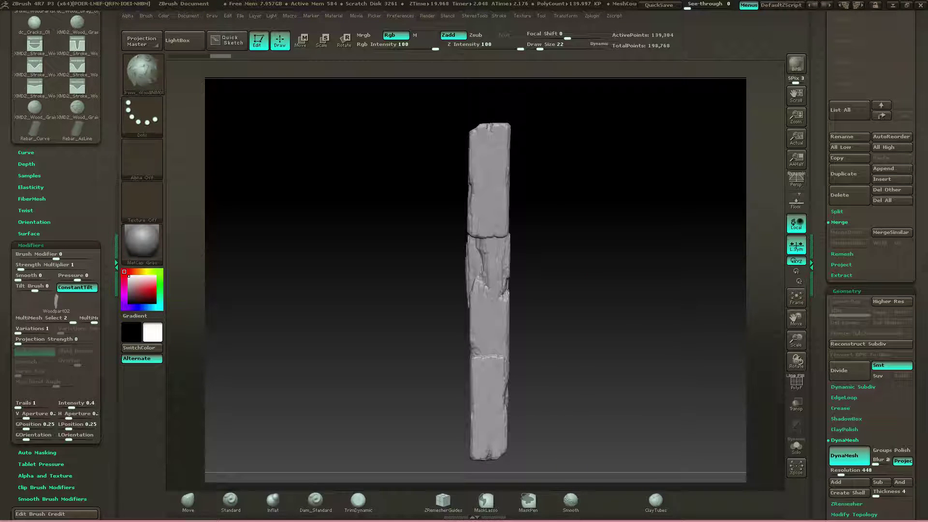
drag(604, 290, 606, 334)
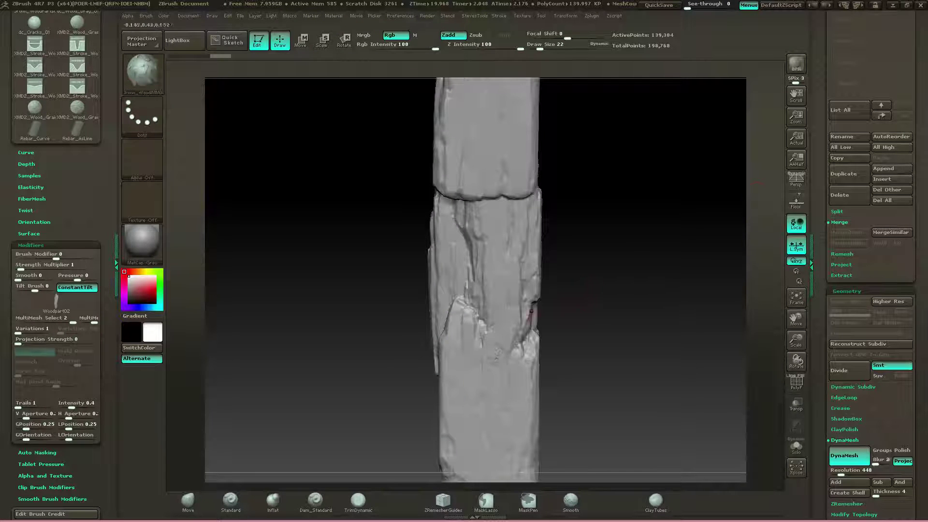
drag(823, 169, 823, 291)
click(874, 81)
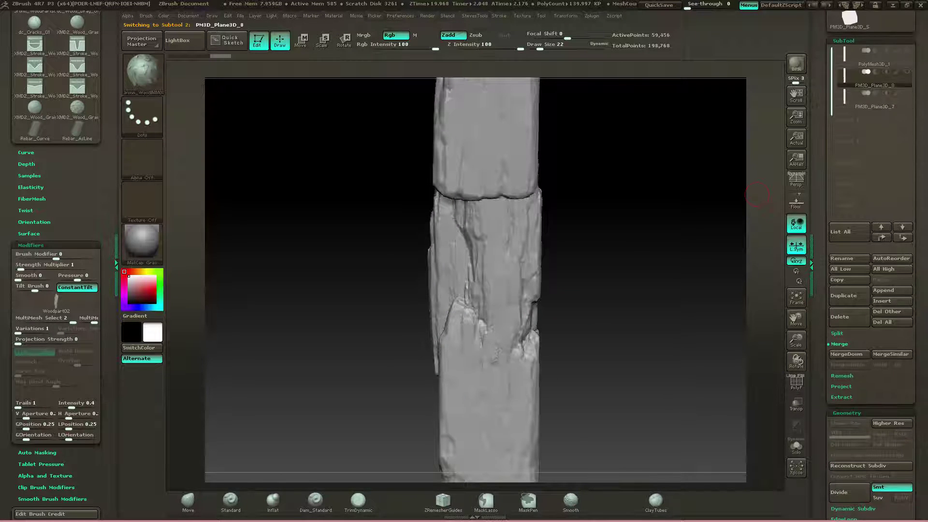
- Frame the overlapping joints of the wood pieces and grab a new brush alpha from the document view
alt+drag(710, 179, 703, 62)
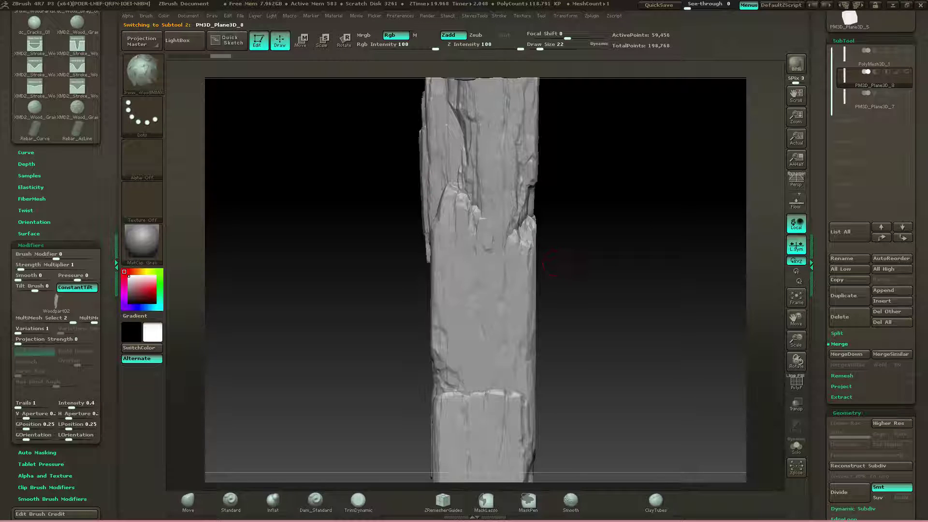
click(30, 245)
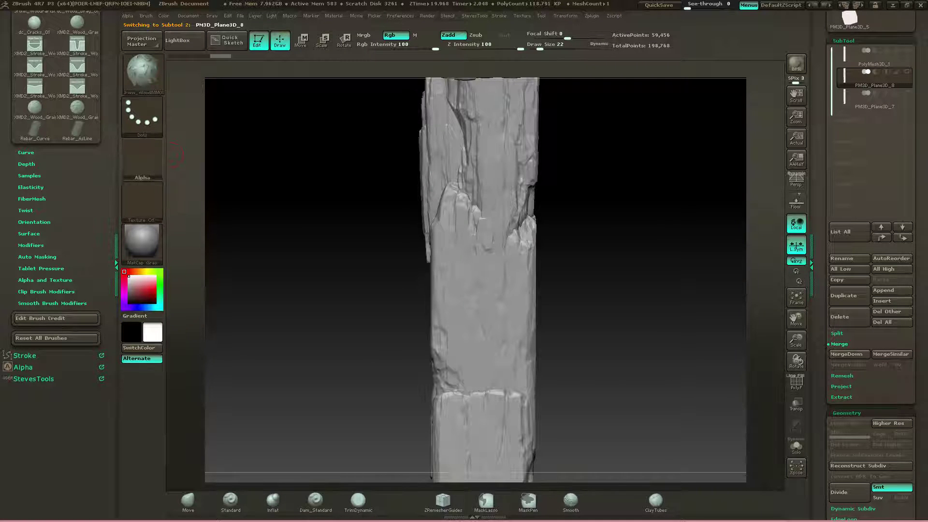
click(141, 159)
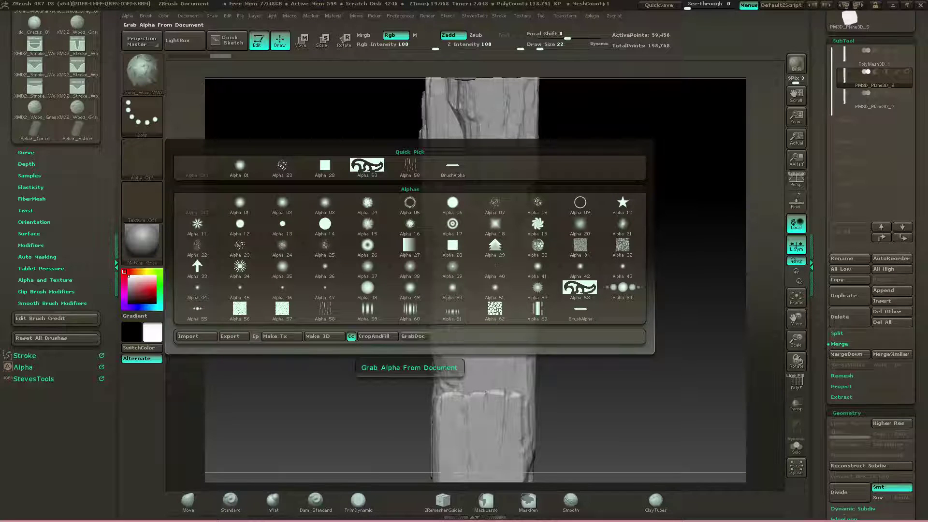
click(413, 335)
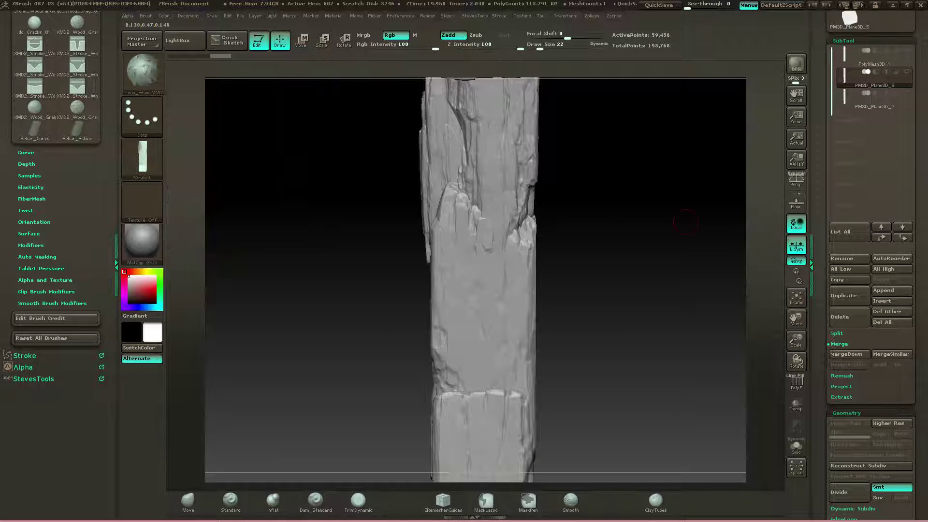
- Turn on the polyframe display to show the polygroups and select the DynaMeshed subtool PM3D_Plane3D_7
drag(309, 271, 416, 271)
drag(556, 271, 501, 280)
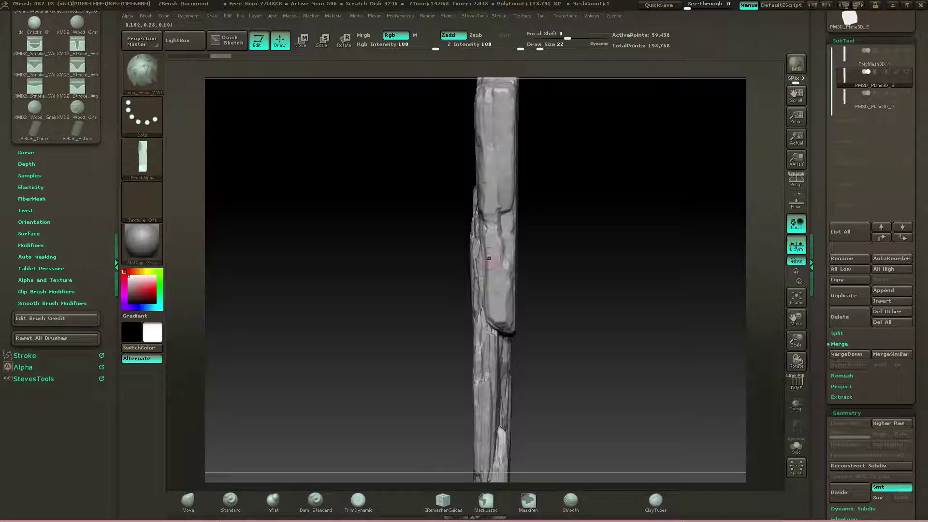
drag(521, 194, 558, 222)
click(796, 383)
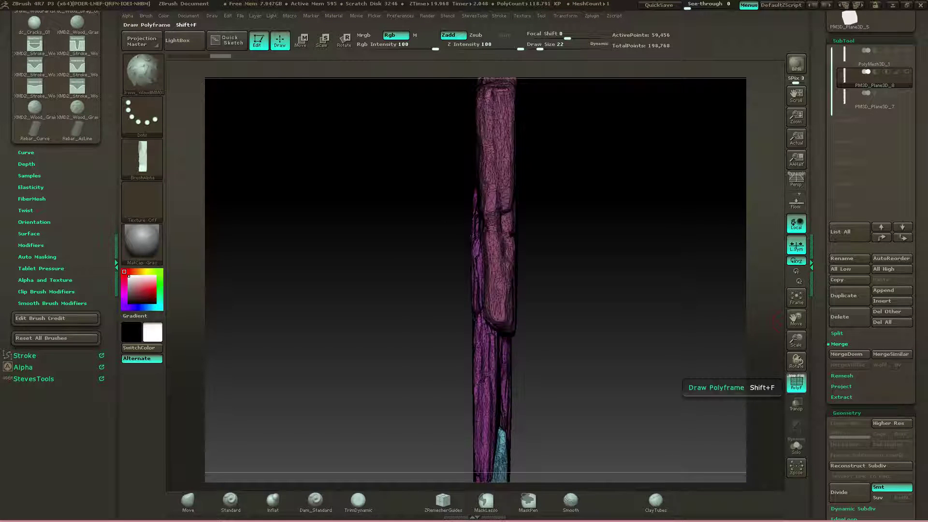
drag(604, 299, 633, 299)
click(873, 99)
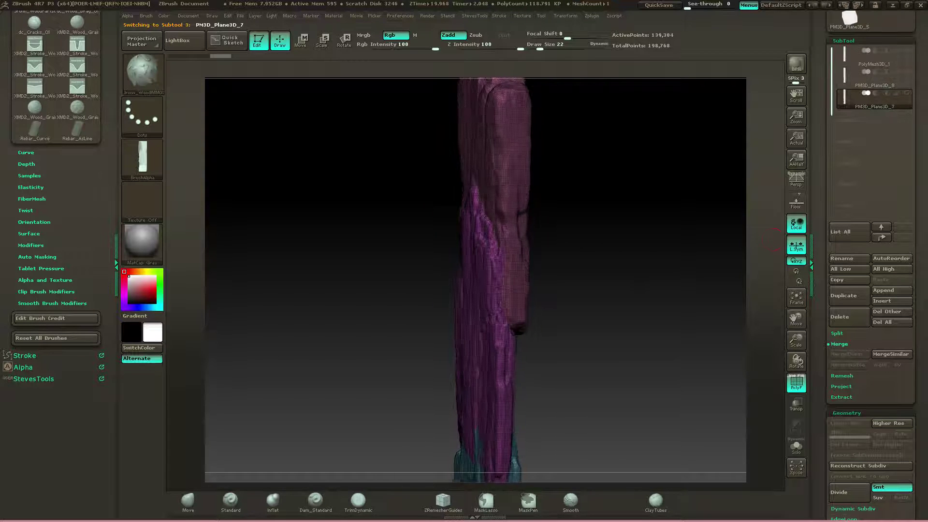
drag(734, 237, 797, 240)
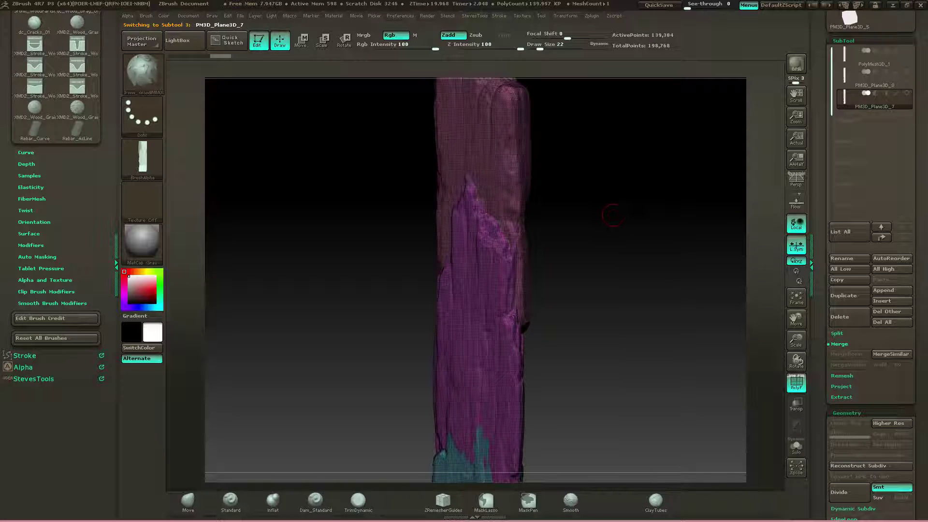
- Hide the purple middle polygroup of the beam, leaving the pink and teal pieces visible
ctrl+shift+click(496, 282)
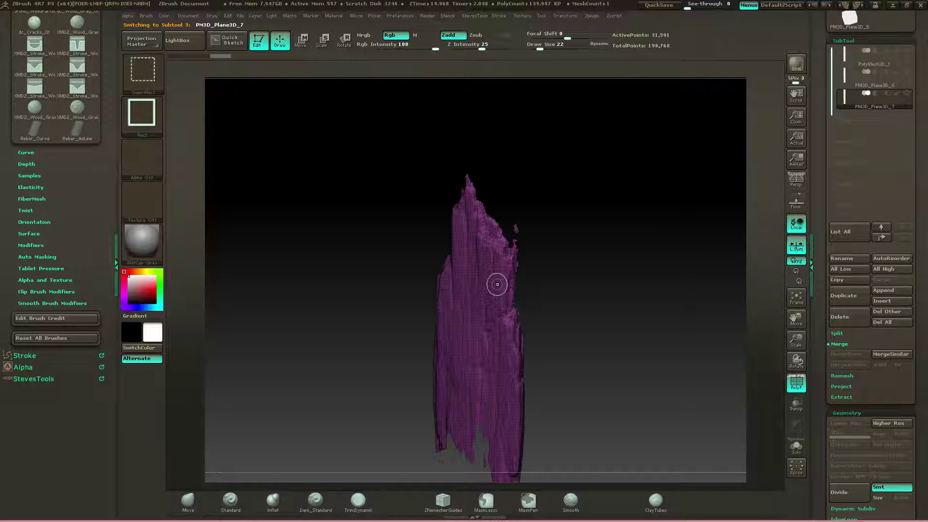
ctrl+shift+click(497, 284)
mouse_move(555, 273)
mouse_down()
mouse_move(597, 266)
mouse_move(581, 274)
mouse_move(579, 256)
mouse_move(553, 255)
mouse_up()
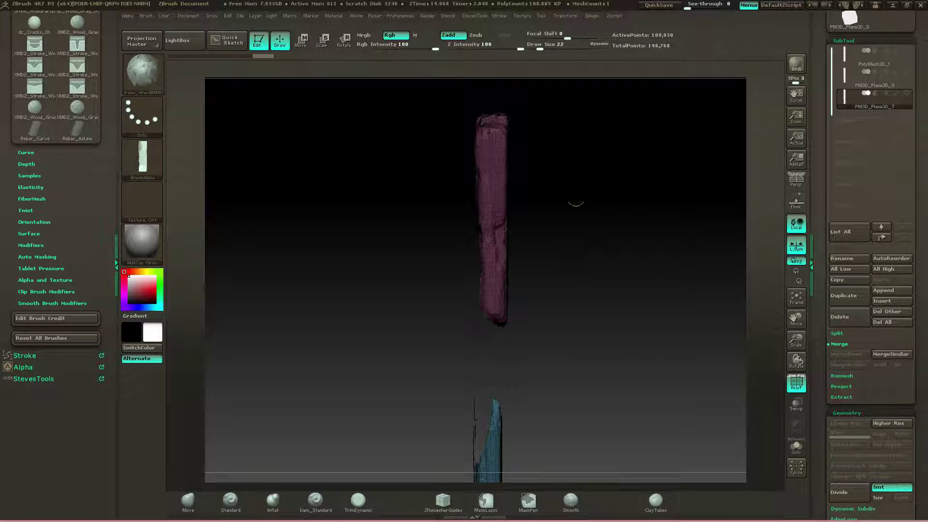
- Mask the lower teal piece and move the upper pink piece slightly sideways with the Transpose line
mouse_move(586, 170)
ctrl+mouse_down()
mouse_move(404, 131)
mouse_move(447, 339)
mouse_move(573, 268)
ctrl+mouse_up()
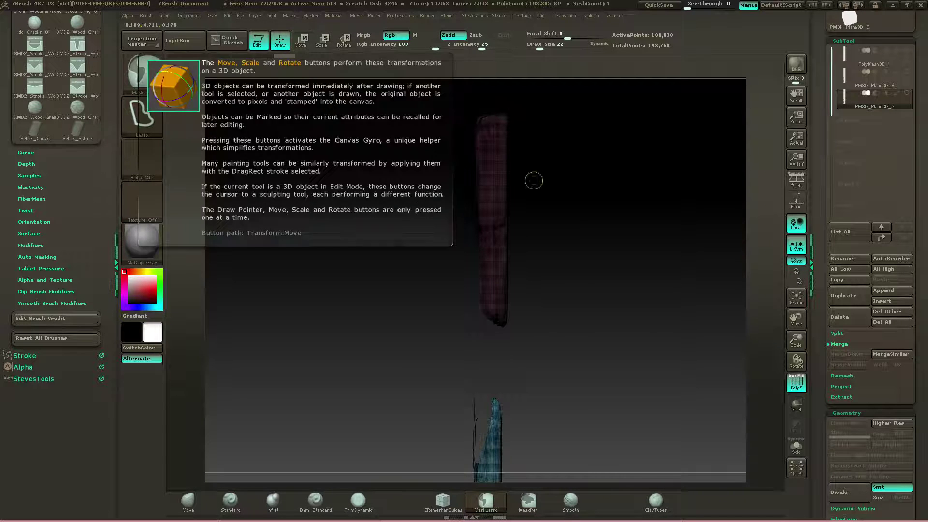
ctrl+click(580, 194)
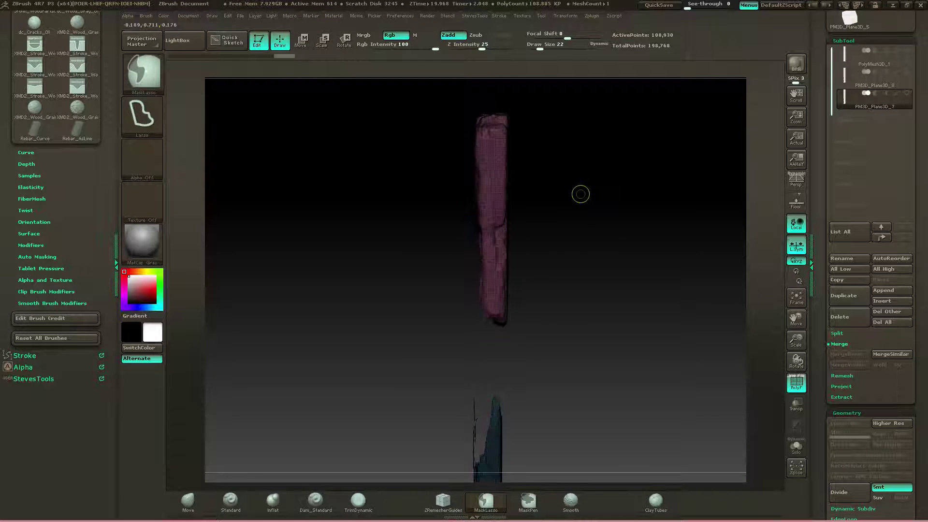
key(w)
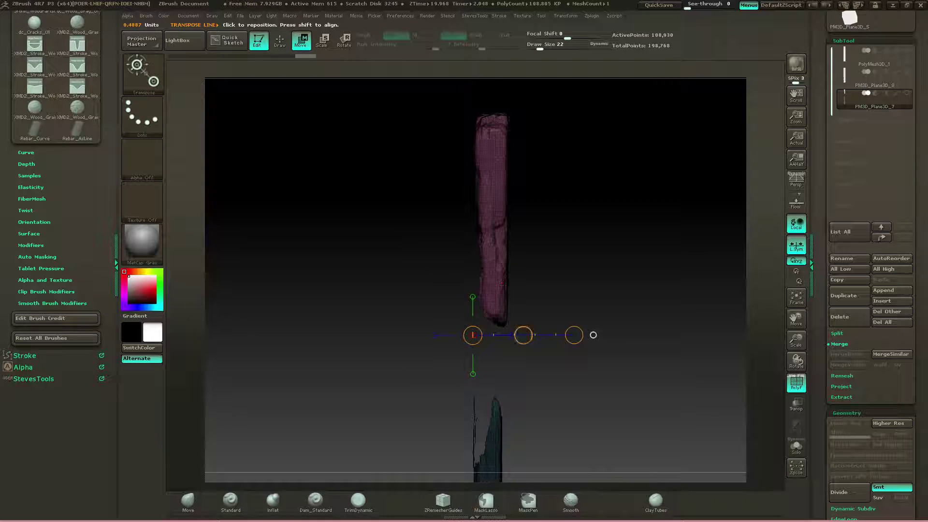
drag(524, 335, 516, 335)
- Clear the mask, make the whole beam visible again and inspect the joint between the pieces
key(ctrl)
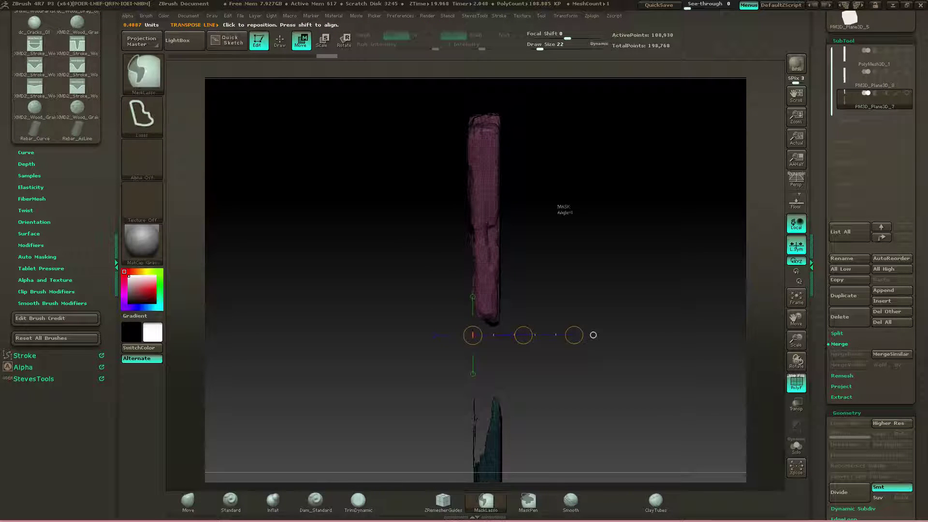
ctrl+drag(553, 202, 588, 199)
ctrl+shift+click(593, 334)
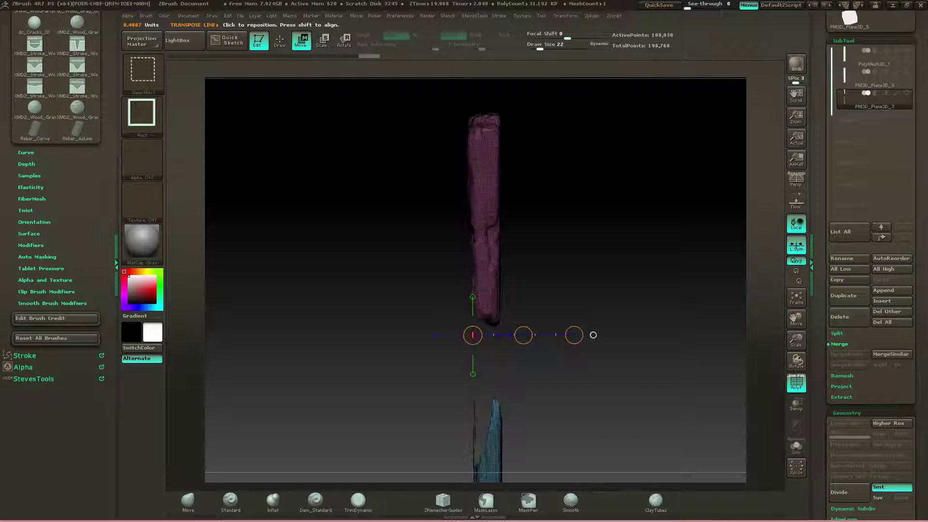
mouse_move(593, 334)
mouse_down()
mouse_move(659, 333)
mouse_move(595, 331)
mouse_move(582, 304)
mouse_up()
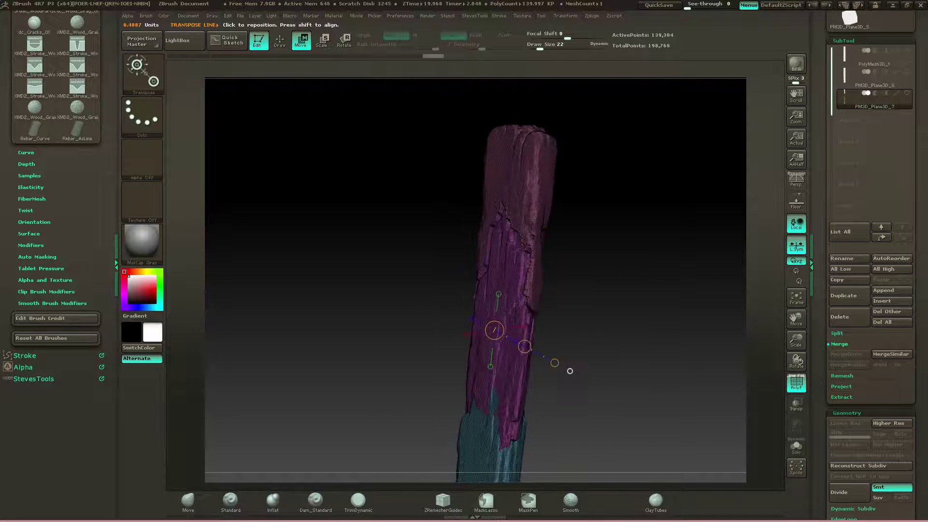
drag(569, 370, 639, 329)
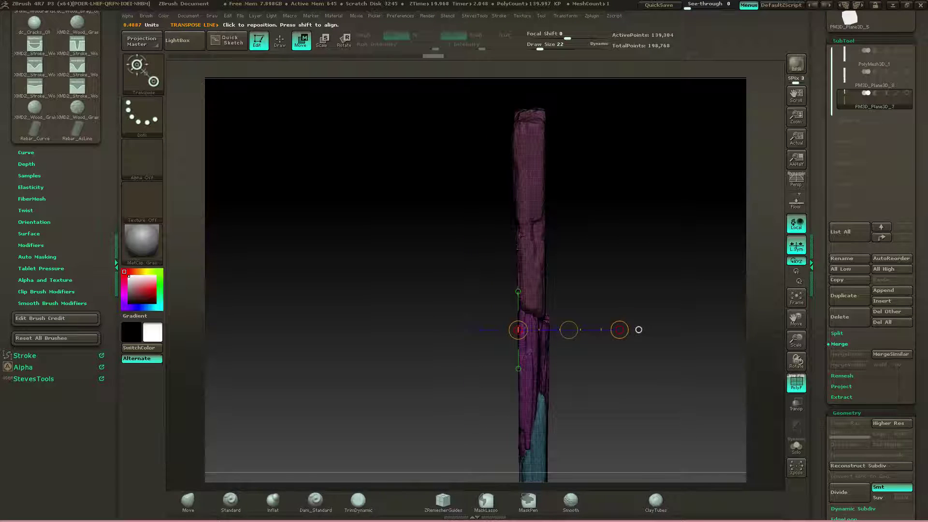
- Try shifting the whole beam slightly sideways, undo it, and step back and forth through the history around the upper piece's move
drag(569, 329, 572, 330)
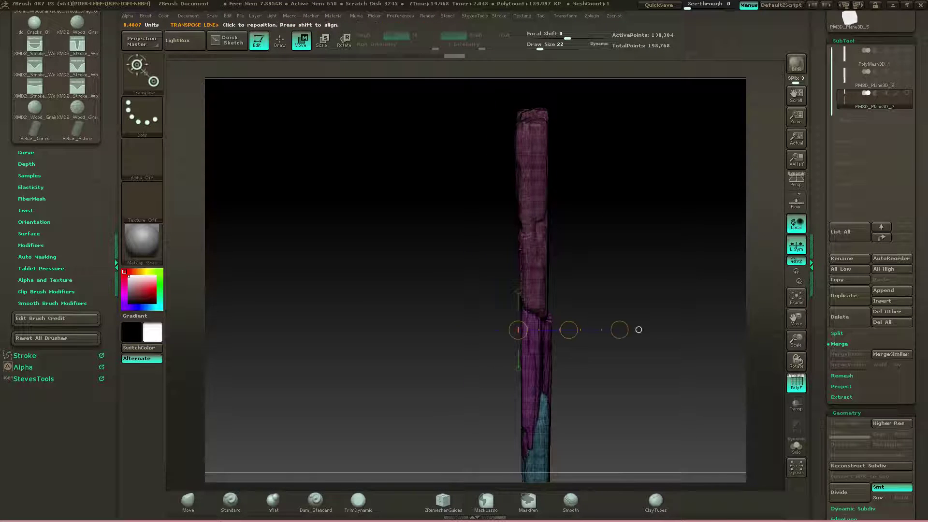
key(ctrl+z)
key(ctrl+z)
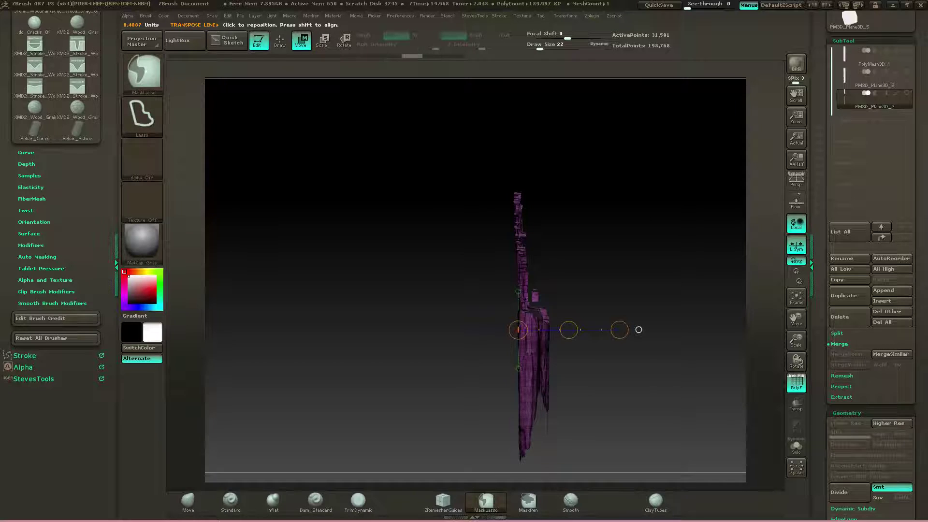
key(ctrl+z)
key(ctrl+shift+z)
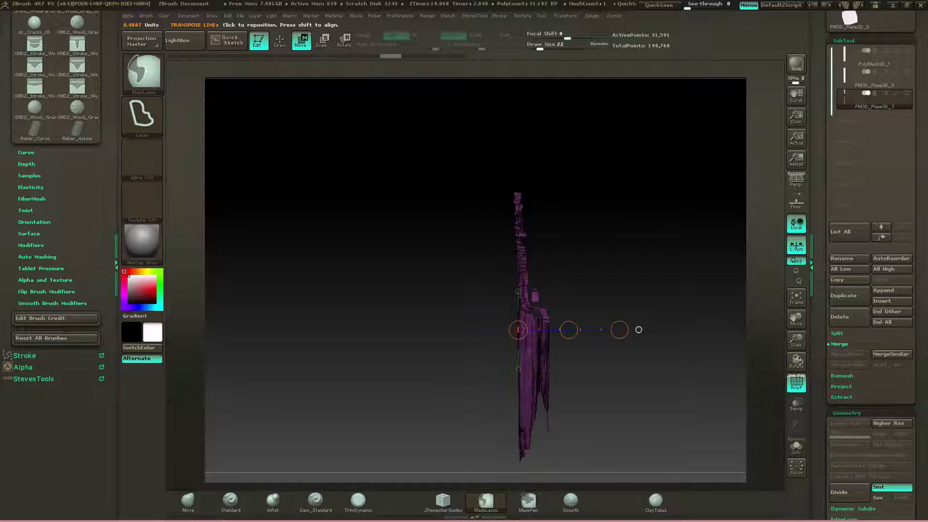
key(ctrl+z)
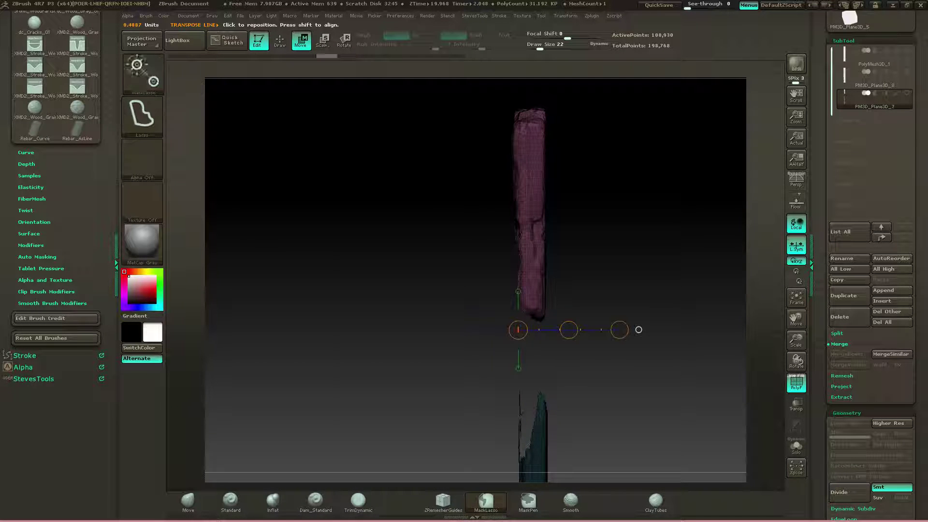
key(ctrl+z)
key(ctrl+shift+z)
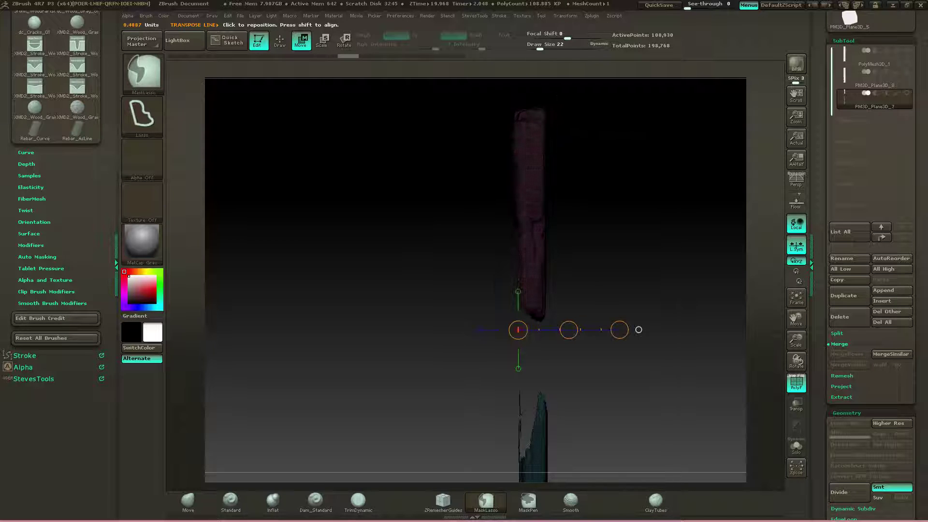
key(ctrl+shift+z)
key(ctrl+shift+z)
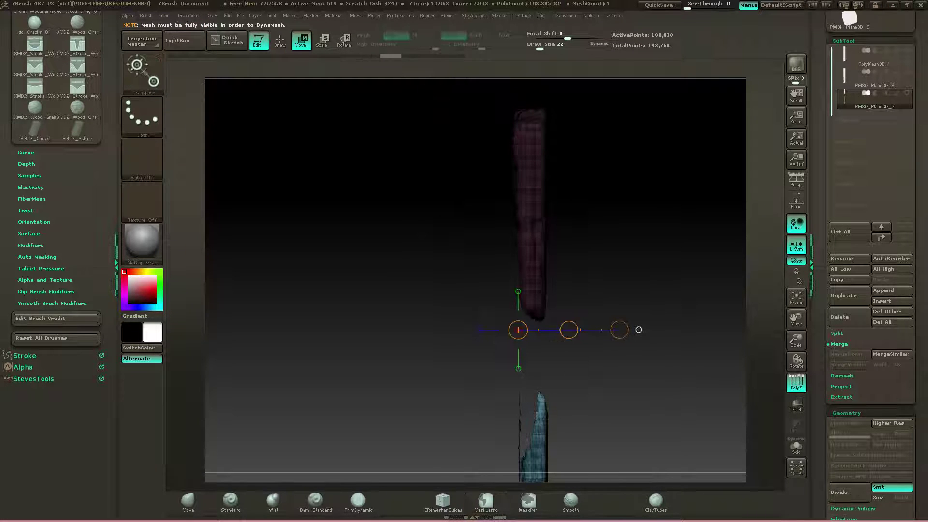
key(ctrl+shift+z)
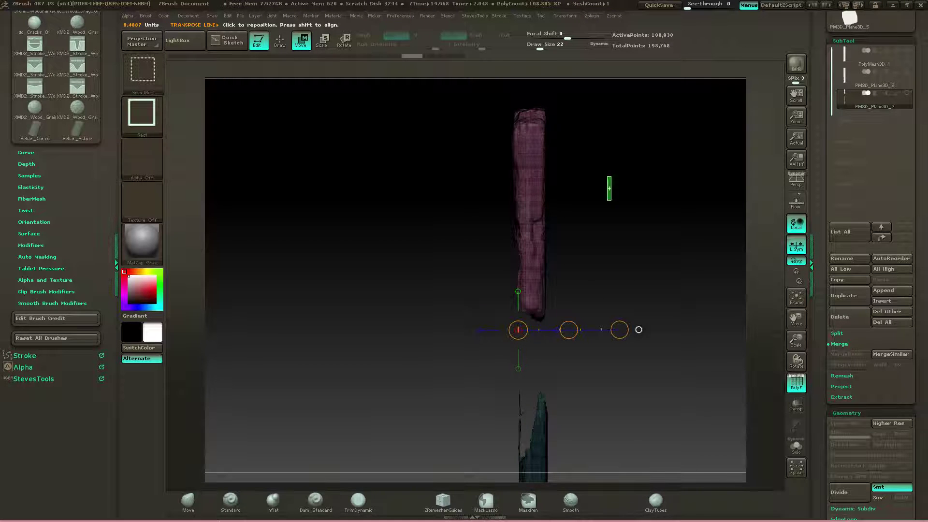
key(ctrl+shift+z)
key(ctrl+shift+z)
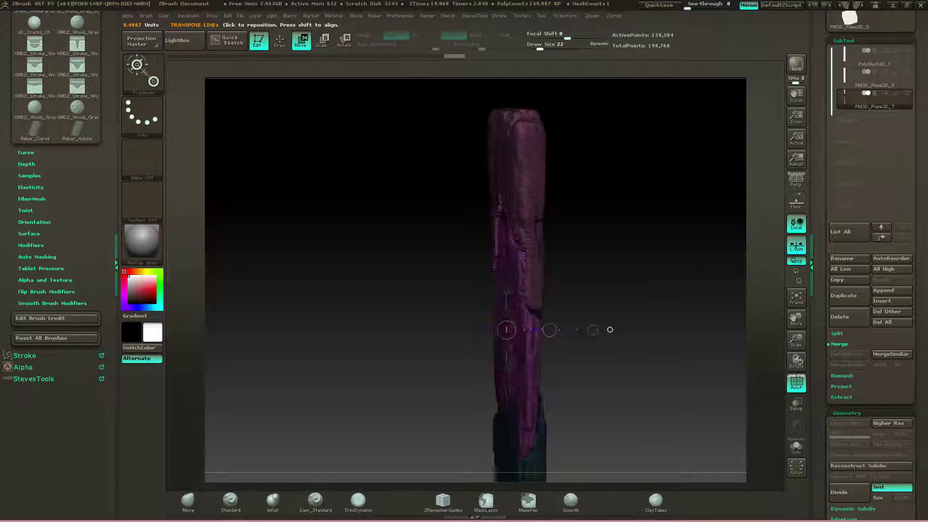
- Nudge the unmasked part of the beam slightly along the Transpose line and invert the mask twice
shift+drag(642, 367, 611, 367)
drag(569, 330, 572, 329)
key(ctrl+i)
key(ctrl+i)
drag(611, 367, 655, 367)
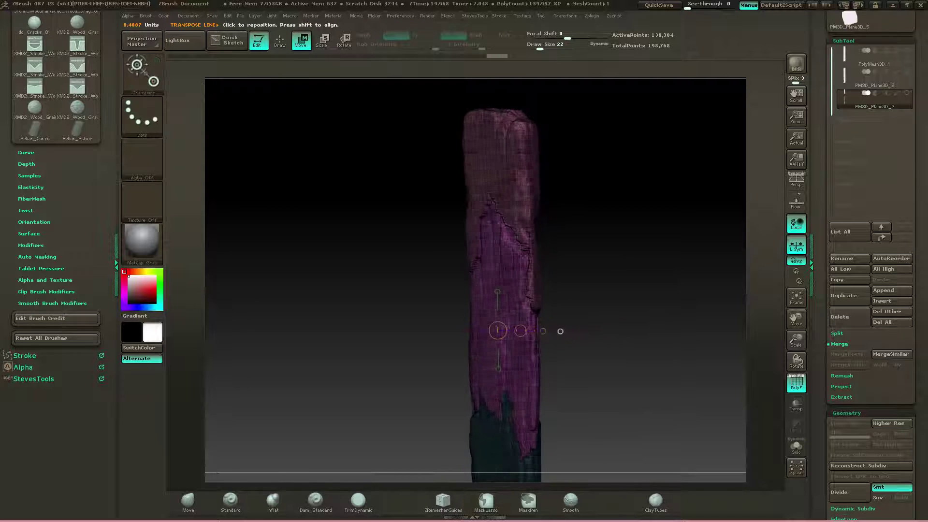
drag(560, 331, 468, 435)
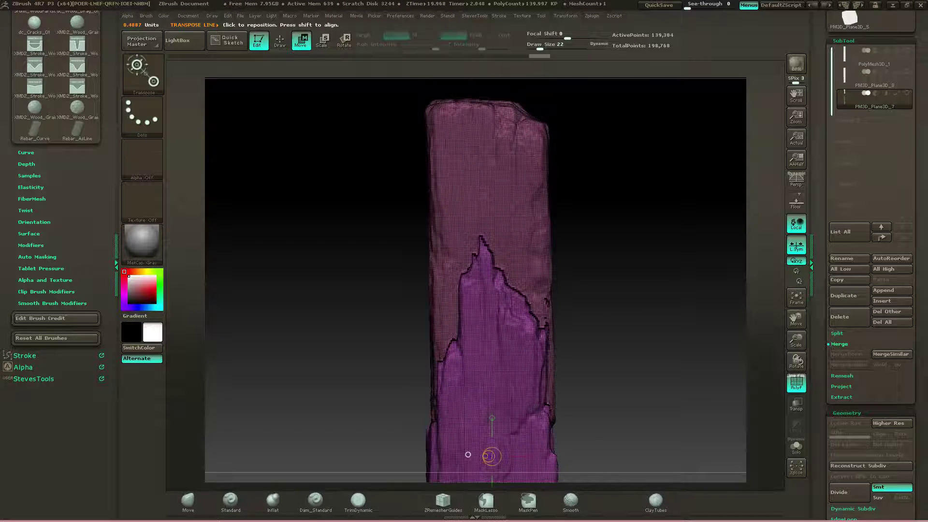
- Turn off the polyframe display and recompute the DynaMesh of the adjusted beam
key(shift+f)
key(ctrl)
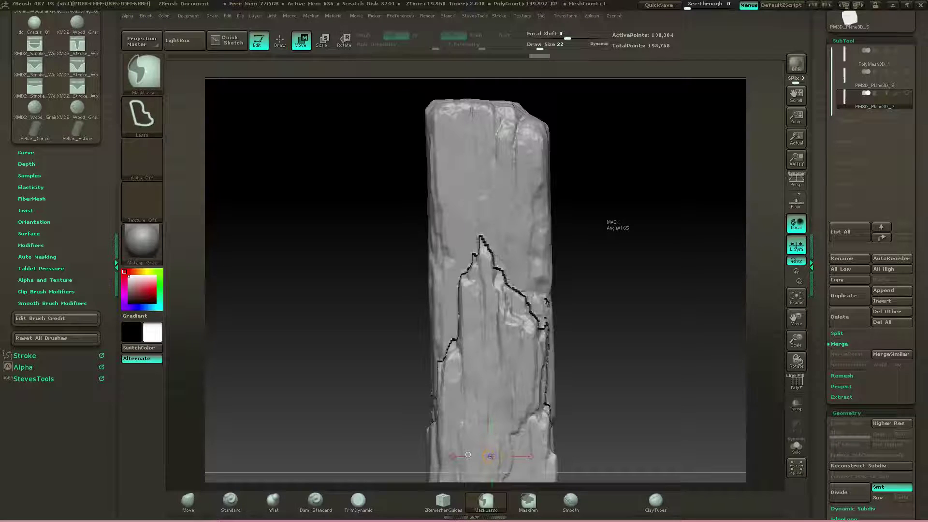
key(ctrl+shift+z)
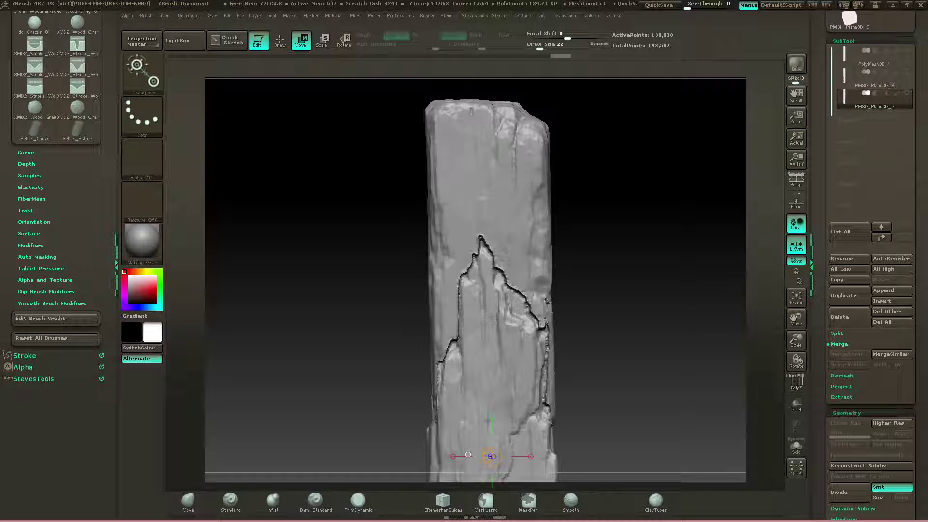
- Select the TrimDynamic brush and set its draw size to 42
key(b)
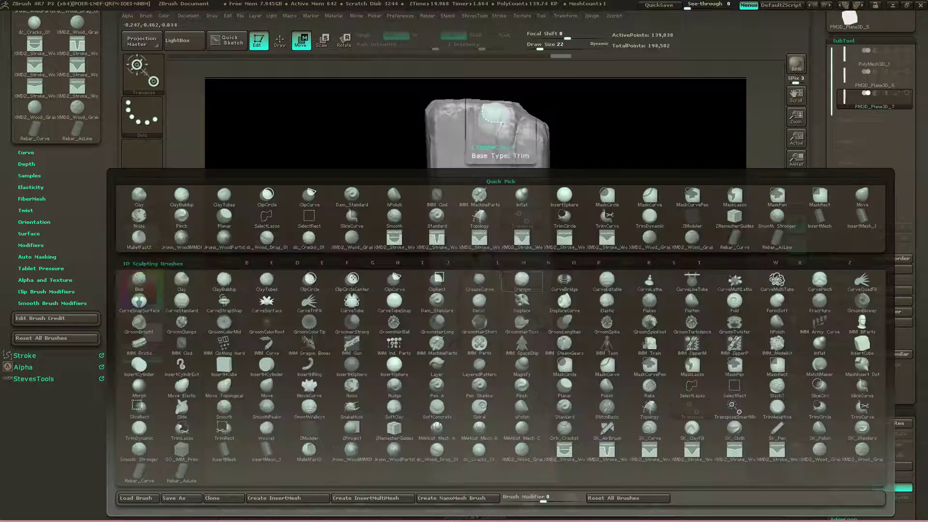
key(t)
key(d)
key(s)
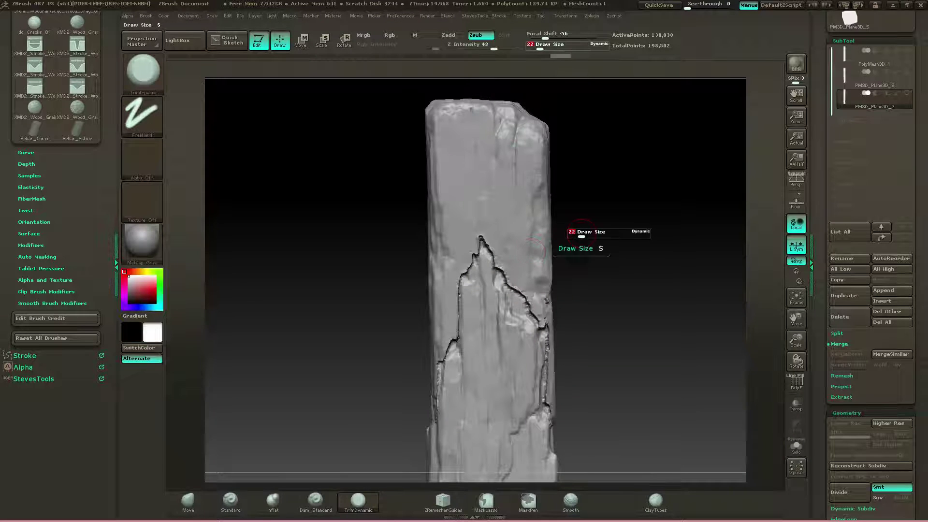
drag(581, 236, 591, 220)
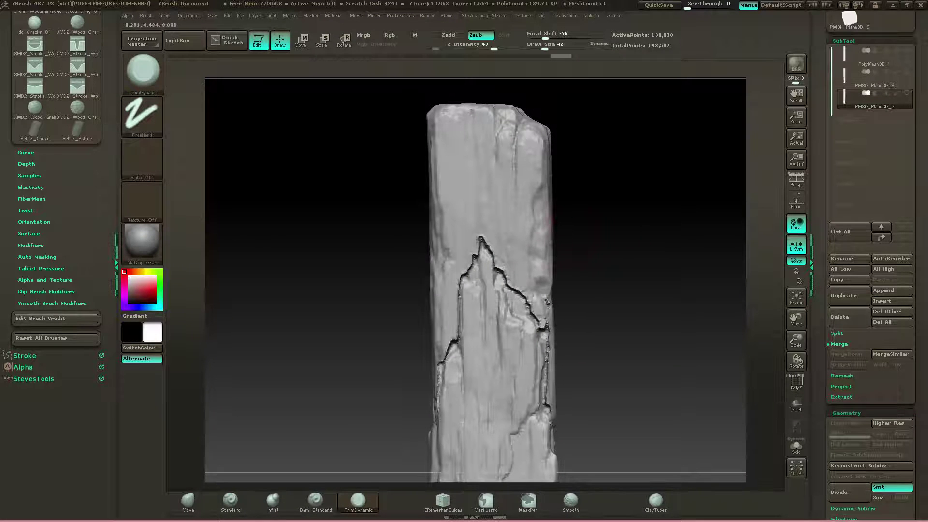
- Flatten the pointed crack around the upper joint of the beam's front face with TrimDynamic strokes
mouse_move(504, 269)
mouse_down()
mouse_move(488, 242)
mouse_move(479, 253)
mouse_move(492, 244)
mouse_move(486, 234)
mouse_move(521, 299)
mouse_move(509, 304)
mouse_move(540, 336)
mouse_up()
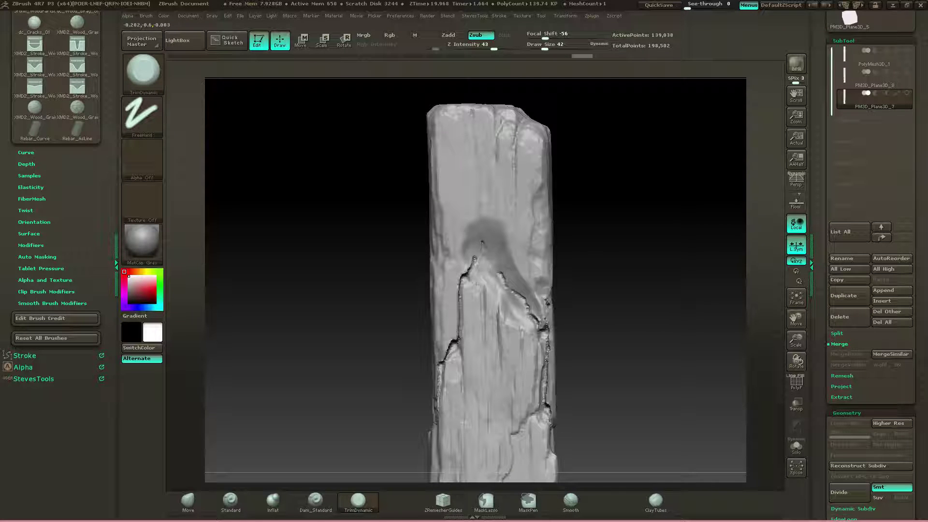
drag(474, 254, 450, 353)
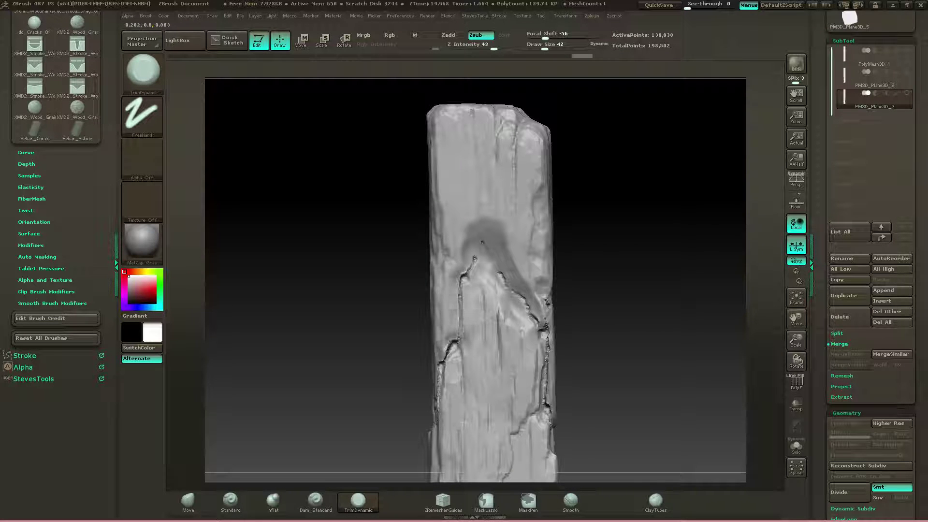
drag(476, 261, 461, 292)
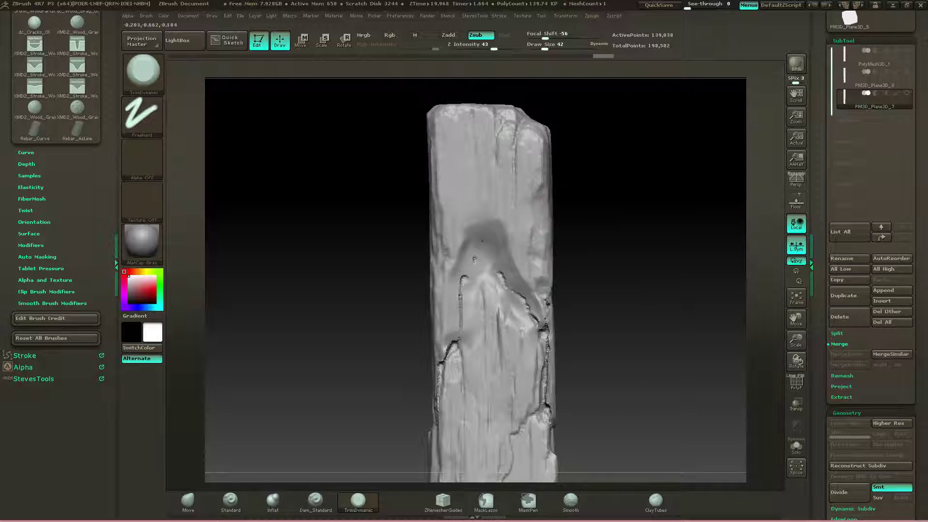
drag(540, 213, 539, 236)
mouse_move(602, 227)
mouse_down()
mouse_move(536, 225)
mouse_move(599, 218)
mouse_up()
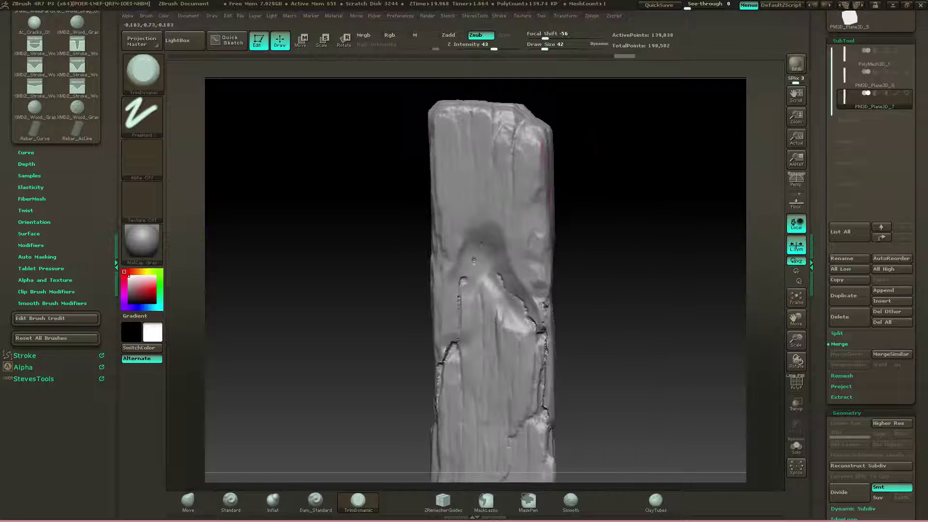
- Select the ClayTubes brush and build up clay over the tip of the flattened joint and the remaining gaps beside it
key(b)
key(c)
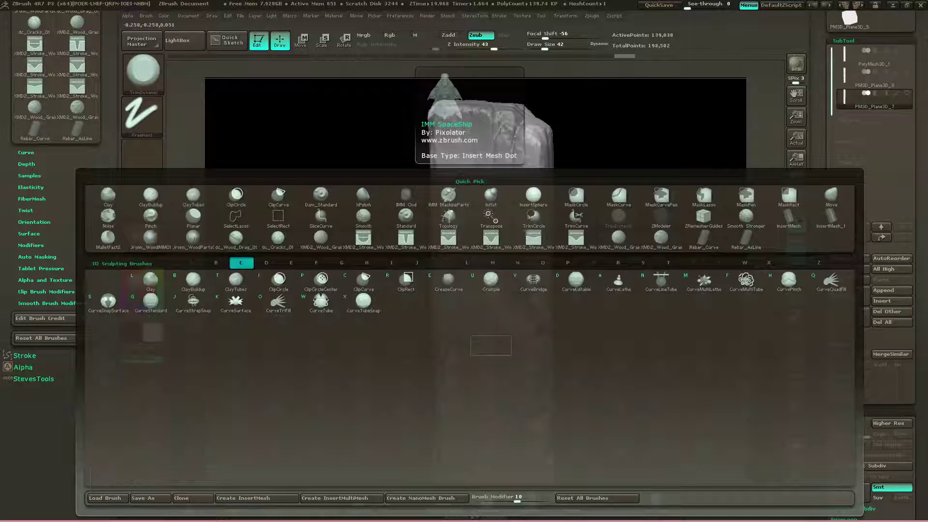
key(t)
mouse_move(472, 255)
mouse_down()
mouse_move(478, 270)
mouse_move(481, 239)
mouse_move(493, 266)
mouse_up()
mouse_move(511, 326)
mouse_down()
mouse_move(529, 310)
mouse_move(533, 322)
mouse_move(521, 296)
mouse_up()
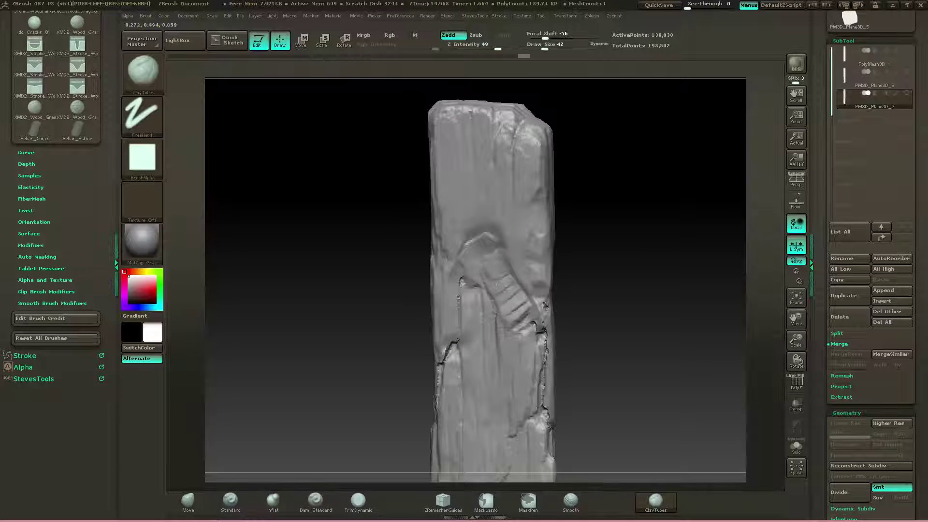
drag(477, 267, 496, 257)
drag(476, 249, 498, 228)
mouse_move(472, 287)
mouse_down()
mouse_move(472, 269)
mouse_move(467, 310)
mouse_up()
- Add further ClayTubes strokes down the middle of the joint to fill the area below its tip
mouse_move(623, 299)
mouse_down()
mouse_move(570, 296)
mouse_move(608, 293)
mouse_up()
drag(494, 259, 514, 303)
drag(611, 256, 587, 261)
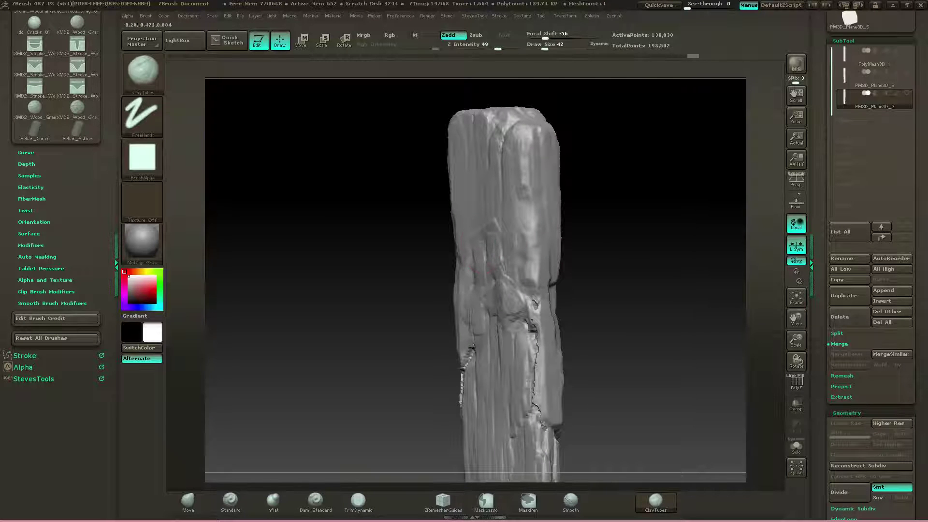
drag(494, 289, 497, 325)
drag(587, 290, 609, 286)
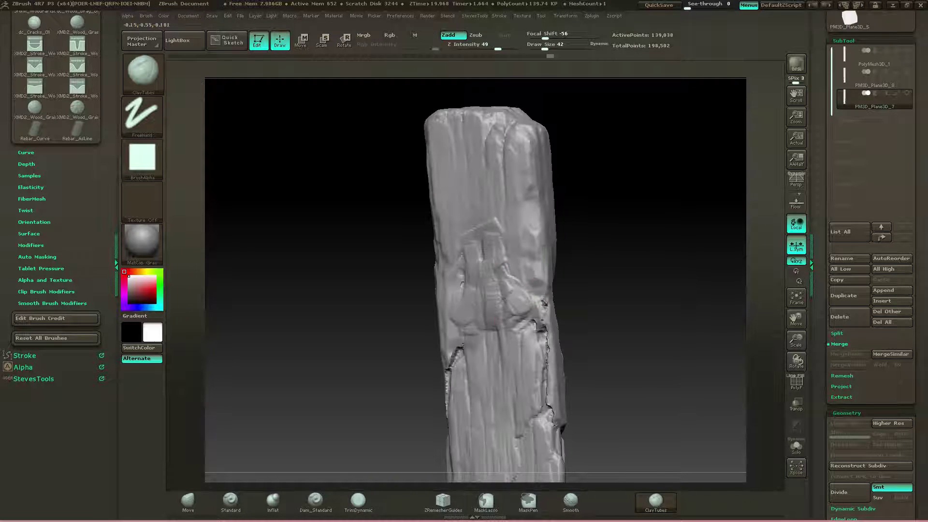
- Lay rows of ClayTubes strokes across the lower part of the joint to the beam's right edge, undoing the last stroke
mouse_move(524, 313)
mouse_down()
mouse_move(521, 354)
mouse_move(504, 370)
mouse_up()
drag(500, 333, 487, 376)
mouse_move(486, 338)
mouse_down()
mouse_move(479, 380)
mouse_move(470, 385)
mouse_up()
drag(467, 361, 467, 390)
drag(516, 316, 513, 355)
mouse_move(521, 320)
mouse_down()
mouse_move(516, 362)
mouse_move(524, 364)
mouse_up()
drag(532, 331, 536, 370)
drag(542, 344, 541, 372)
drag(540, 313, 544, 365)
mouse_move(592, 336)
mouse_down()
mouse_move(619, 333)
mouse_move(607, 278)
mouse_up()
drag(546, 359, 538, 363)
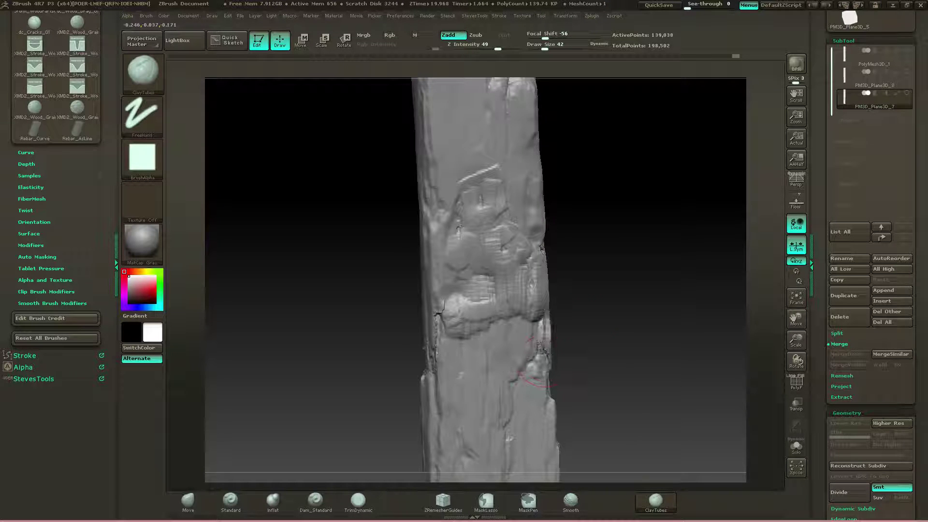
key(ctrl+z)
- Recompute the DynaMesh of the beam and return the object to edit mode
ctrl+drag(586, 235, 587, 314)
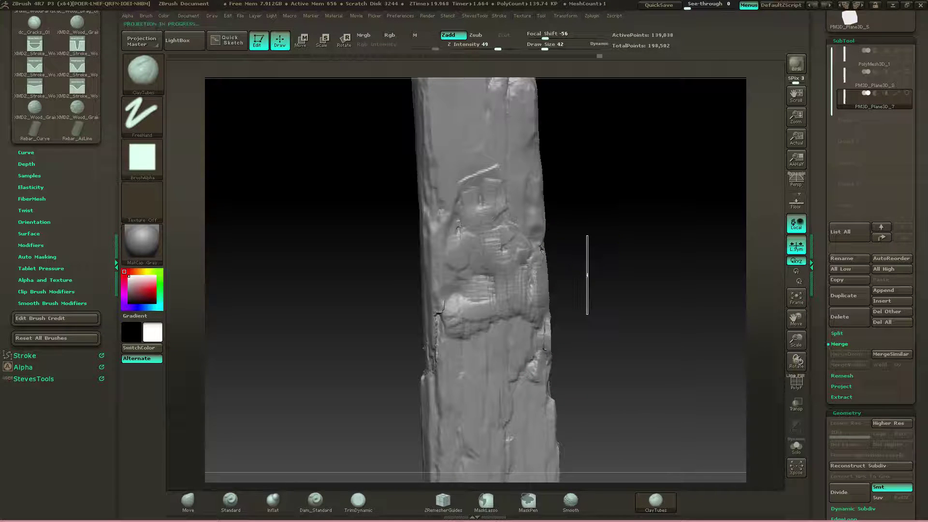
key(t)
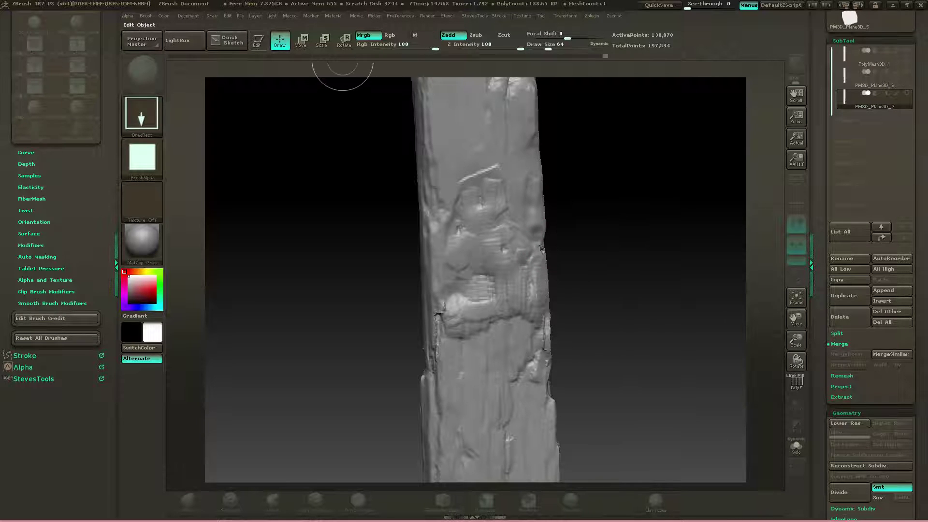
click(258, 41)
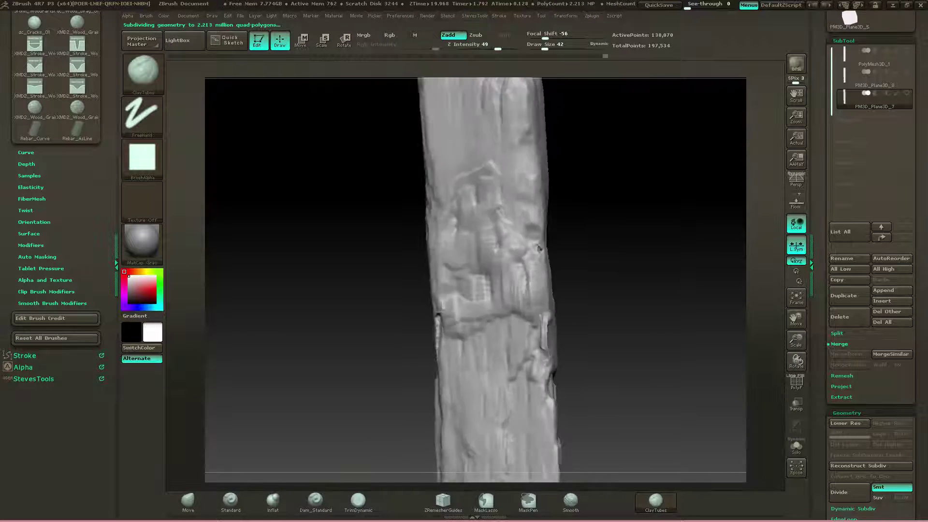
- Select the TrimDynamic brush for flattening the built-up clay
key(b)
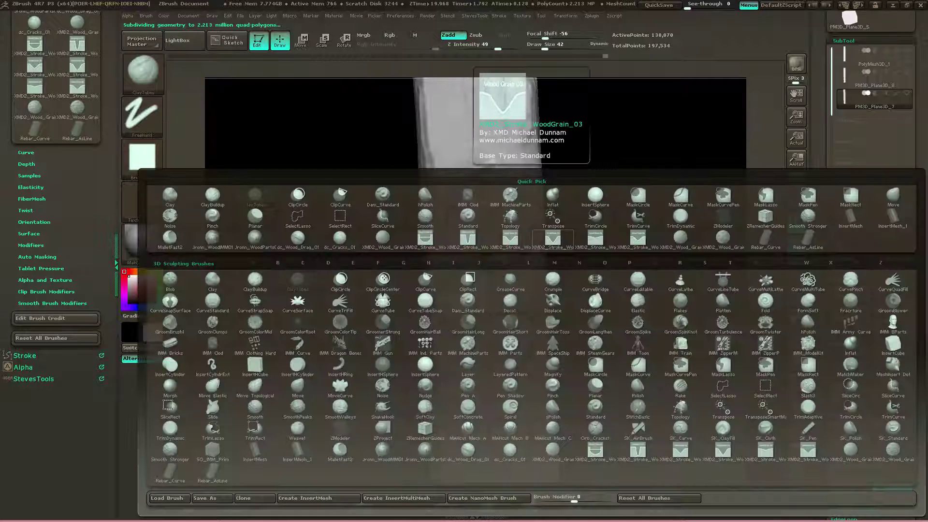
key(t)
key(d)
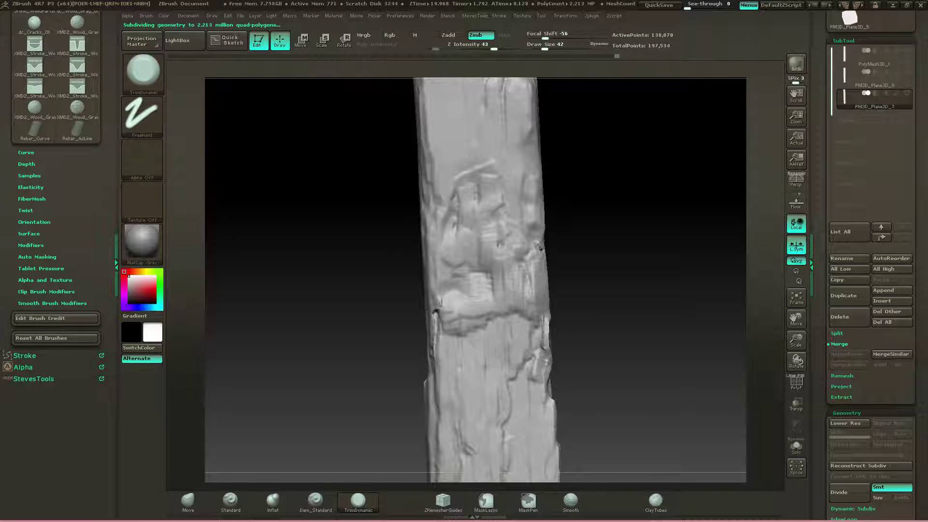
- Undo the beam's subdivision and the last DynaMesh recomputation
drag(555, 267, 578, 258)
key(ctrl+z)
key(ctrl+z)
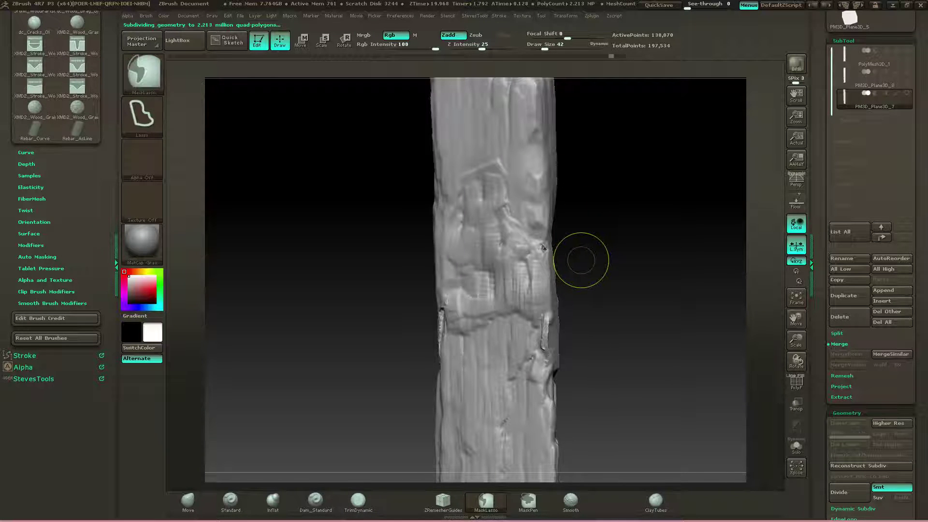
key(ctrl+z)
key(ctrl+z)
key(ctrl+z)
- Smooth the clay patch at the lower right of the filled joint and recompute the beam's DynaMesh
mouse_move(582, 259)
mouse_down()
mouse_move(602, 259)
mouse_move(575, 260)
mouse_up()
key(shift)
key(ctrl)
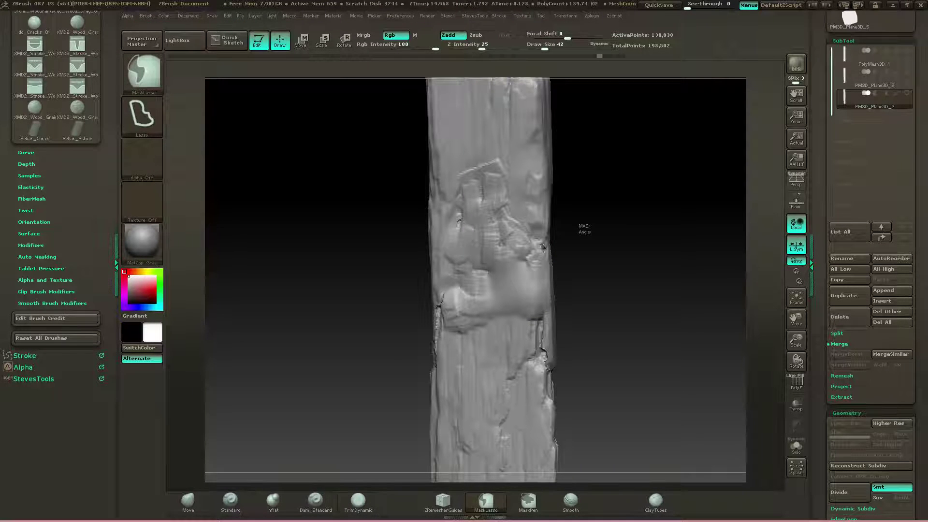
key(shift)
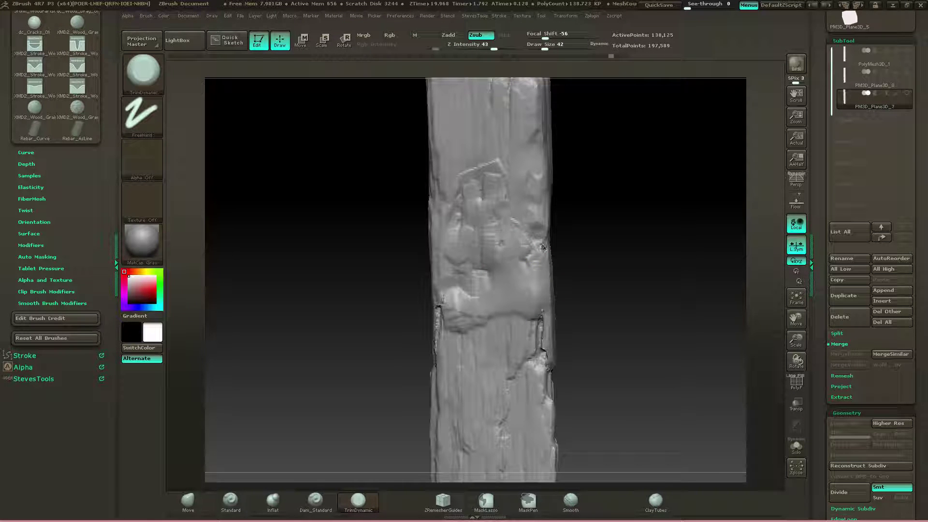
- Flatten the clay at the upper tip of the joint and the crack along the beam's right edge with TrimDynamic
drag(486, 213, 488, 167)
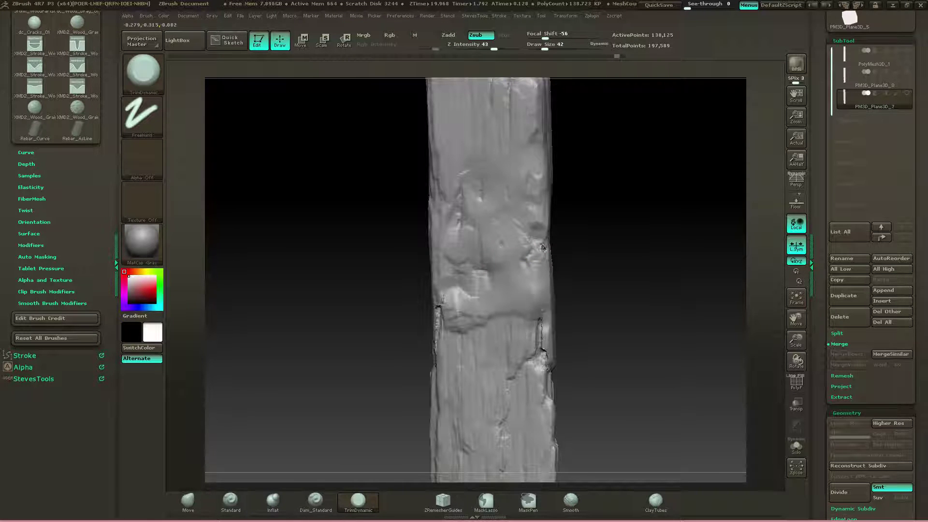
drag(542, 314, 541, 340)
drag(623, 314, 580, 322)
drag(549, 334, 547, 359)
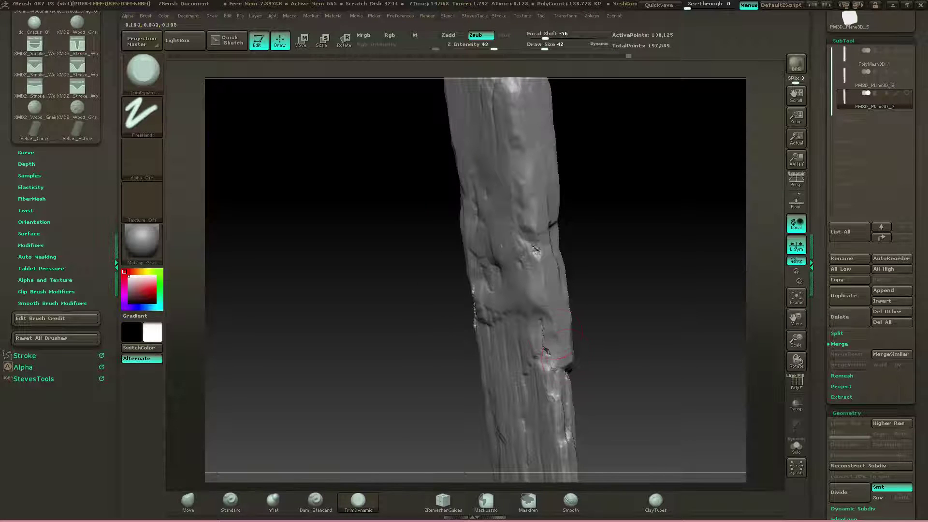
drag(596, 338, 591, 314)
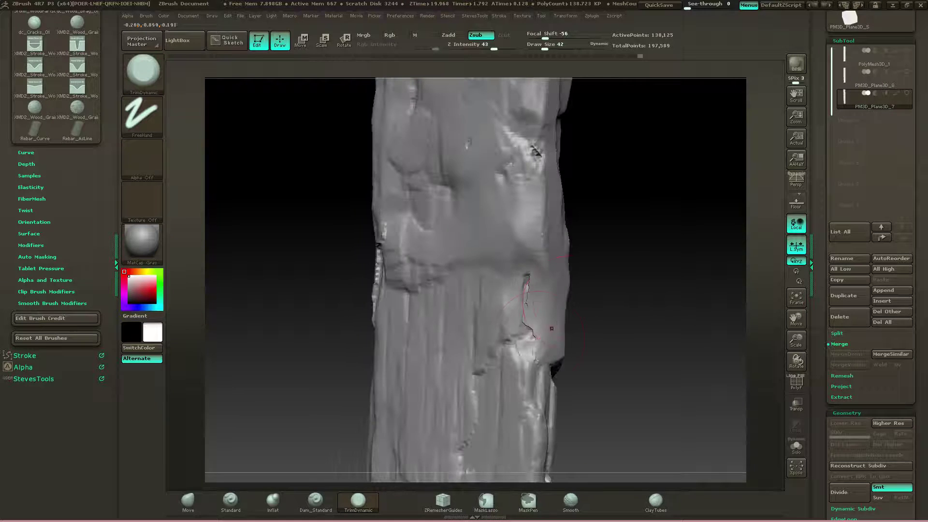
- Recompute the beam's DynaMesh and smooth the remaining cracks along both edges of the joint
key(ctrl)
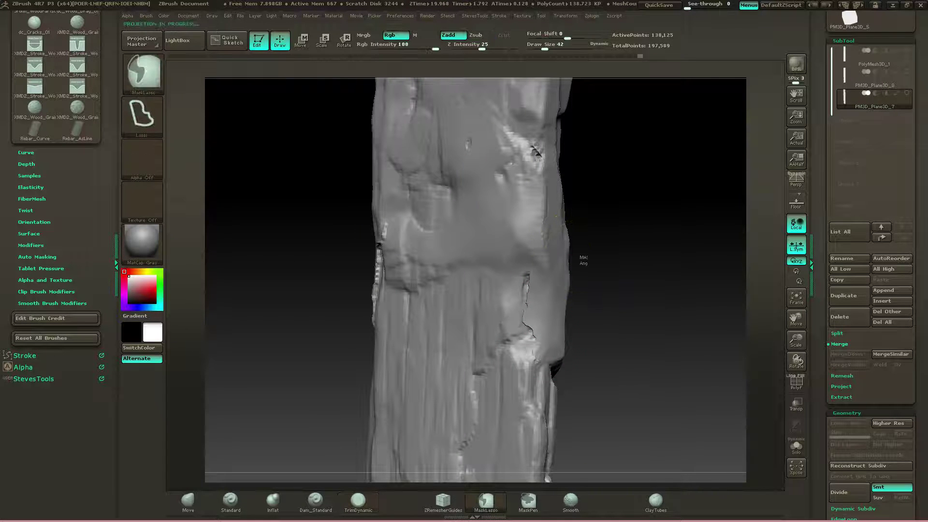
drag(593, 252, 616, 251)
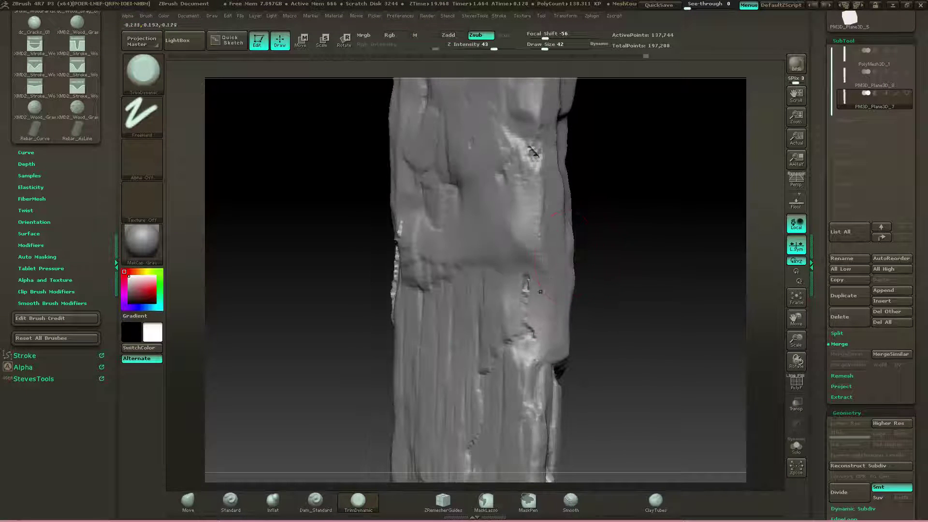
shift+drag(526, 277, 529, 285)
drag(598, 256, 640, 261)
mouse_move(399, 239)
shift+mouse_down()
mouse_move(385, 247)
mouse_move(382, 278)
shift+mouse_up()
mouse_move(616, 239)
mouse_down()
mouse_move(582, 241)
mouse_move(570, 327)
mouse_up()
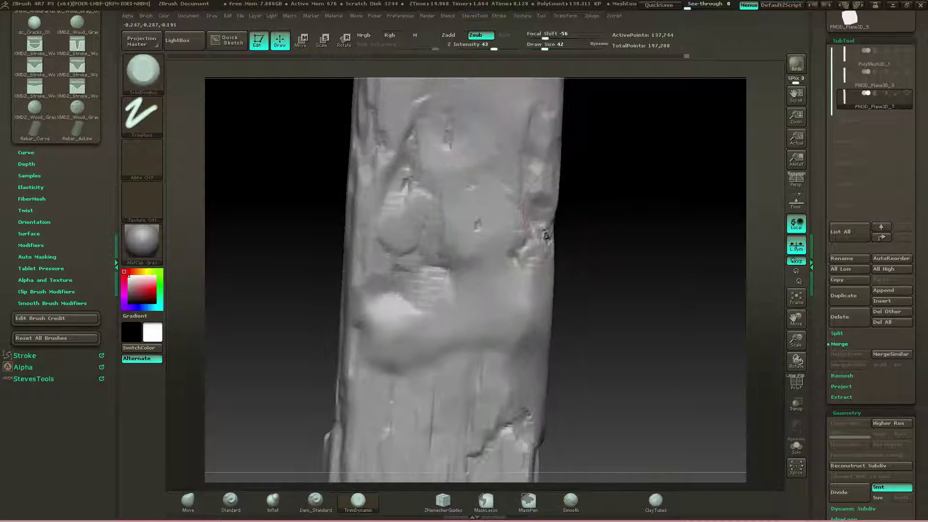
- Flatten the lumps, small pits and clay ridges across the filled joint with TrimDynamic strokes
drag(533, 304, 526, 327)
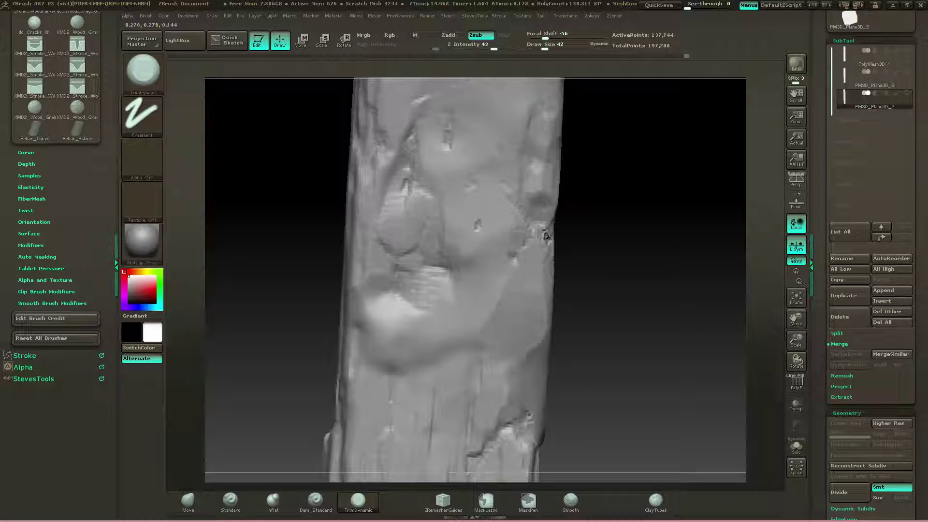
mouse_move(642, 241)
mouse_down()
mouse_move(597, 244)
mouse_move(551, 197)
mouse_move(546, 165)
mouse_up()
drag(612, 210, 654, 214)
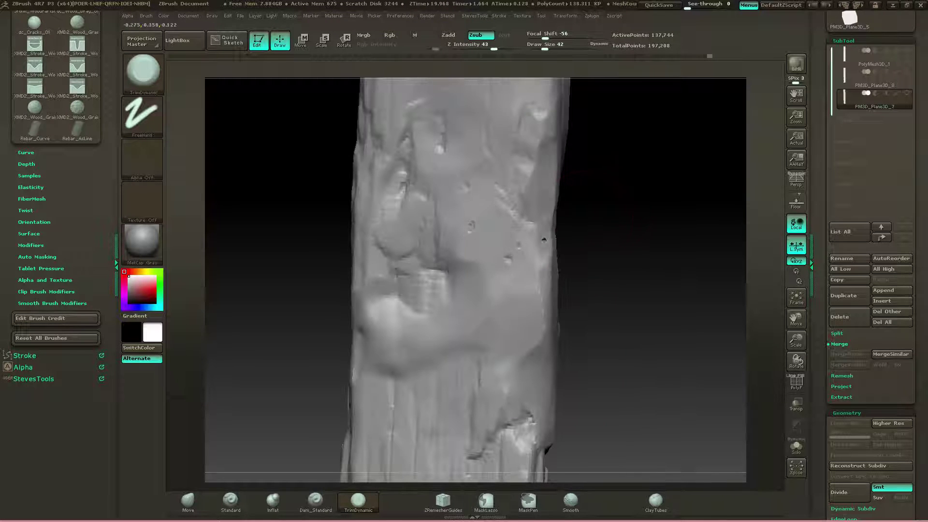
drag(444, 213, 451, 281)
mouse_move(442, 136)
mouse_down()
mouse_move(445, 205)
mouse_move(405, 144)
mouse_up()
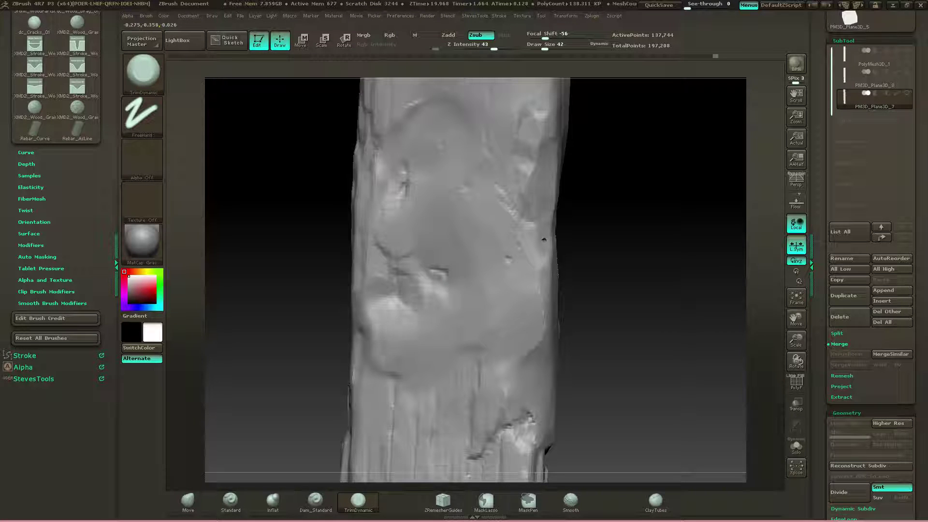
drag(479, 370, 505, 398)
drag(534, 256, 531, 309)
mouse_move(652, 280)
mouse_down()
mouse_move(575, 280)
mouse_move(652, 280)
mouse_move(633, 280)
mouse_move(628, 193)
mouse_up()
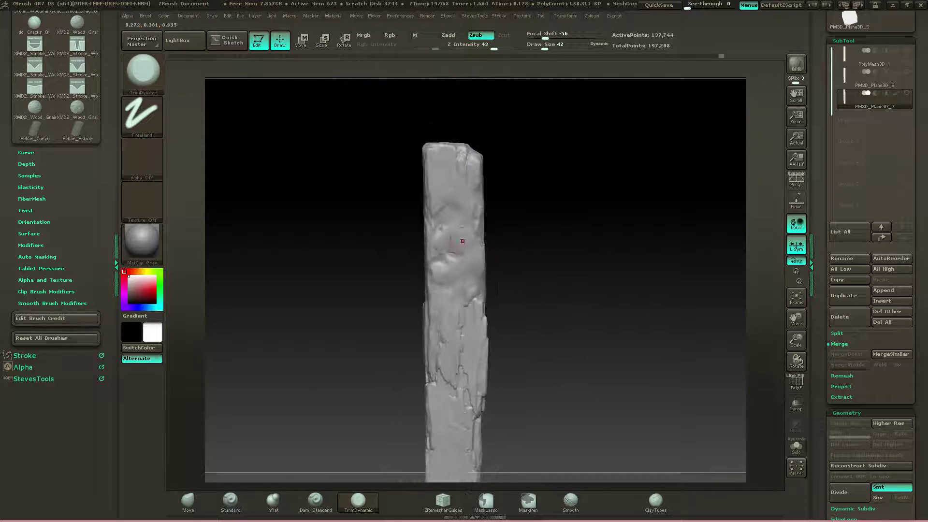
- Set up the Standard brush with the ZGrab01 wood alpha and the DragRect stroke
mouse_move(629, 300)
alt+mouse_down()
mouse_move(635, 198)
mouse_move(628, 334)
mouse_move(628, 269)
mouse_move(628, 285)
alt+mouse_up()
key(b)
key(s)
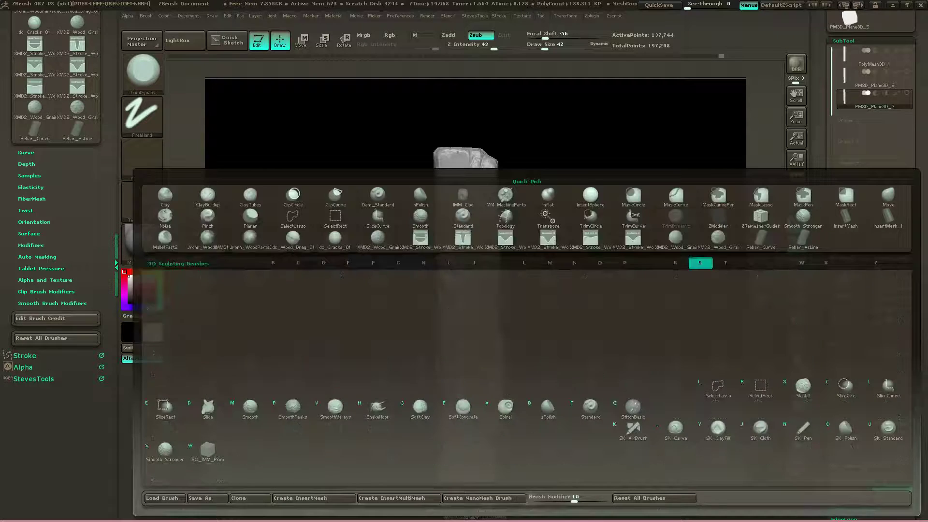
key(t)
click(142, 160)
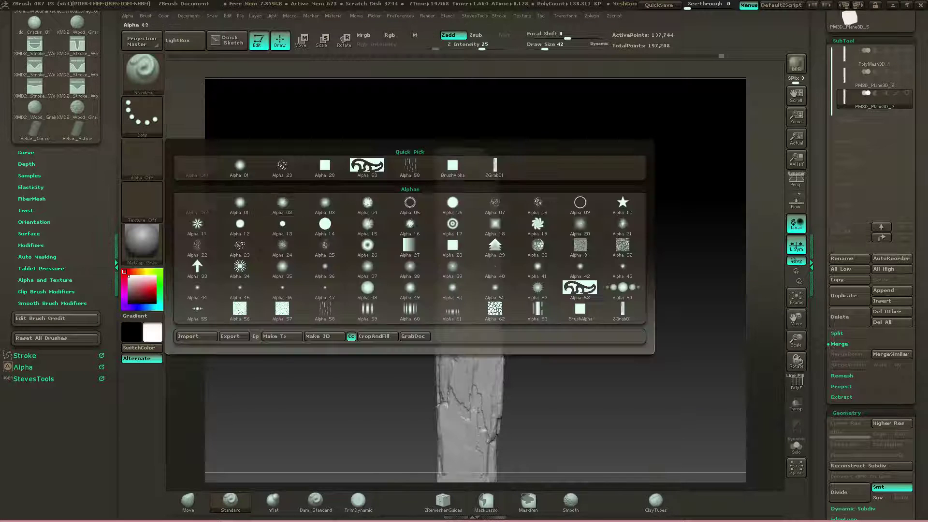
click(622, 309)
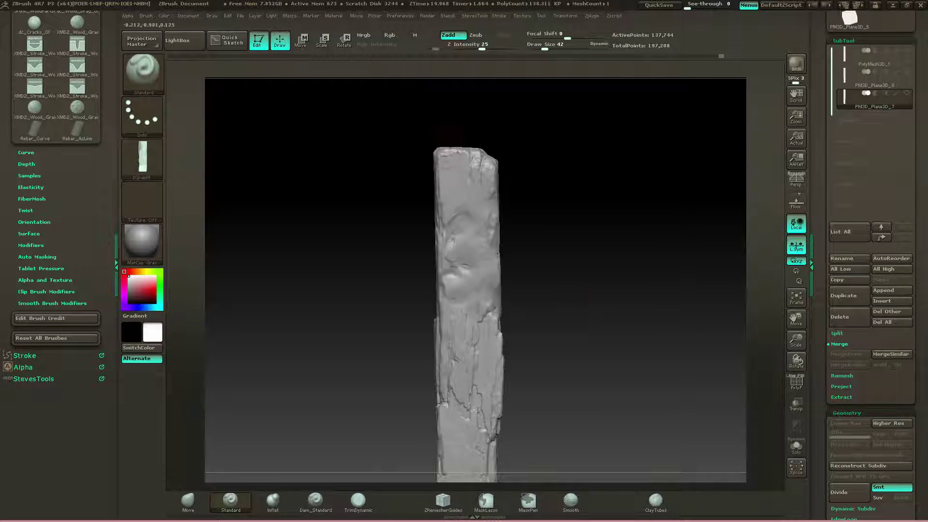
alt+drag(541, 224, 541, 251)
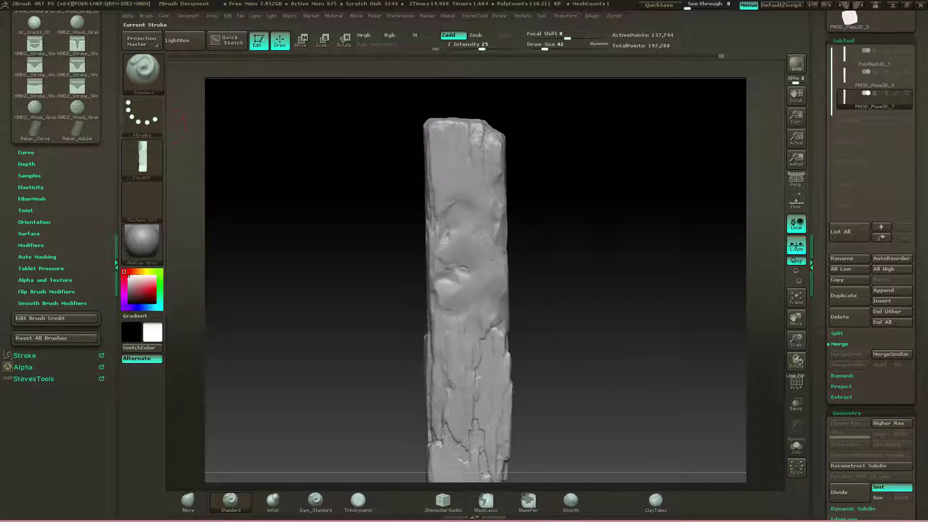
click(142, 117)
click(240, 124)
- Try stamping the wood alpha over the flattened joint on the beam's upper part, and undo the stamp
mouse_move(455, 254)
mouse_down()
mouse_move(460, 384)
mouse_move(547, 329)
mouse_move(541, 191)
mouse_move(477, 152)
mouse_move(453, 123)
mouse_move(459, 110)
mouse_move(462, 128)
mouse_up()
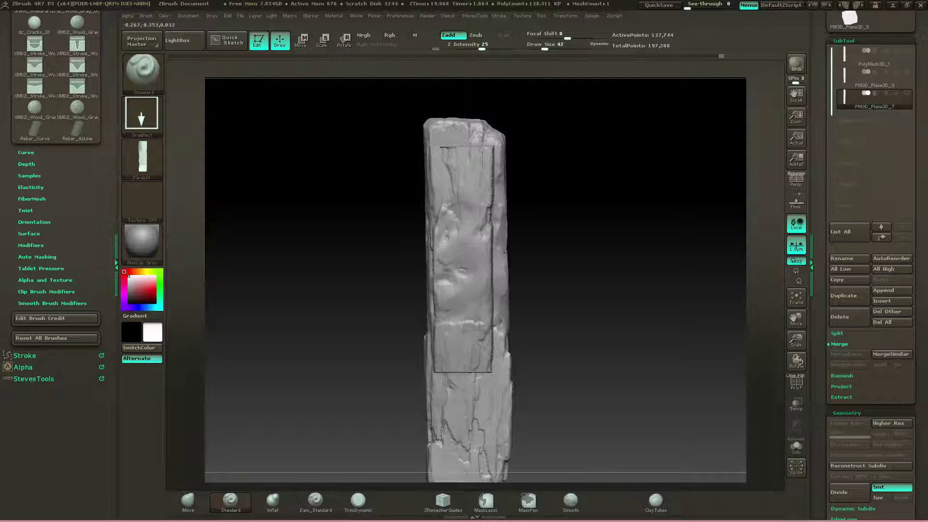
mouse_move(566, 167)
mouse_down()
mouse_move(530, 174)
mouse_move(568, 176)
mouse_up()
key(ctrl+z)
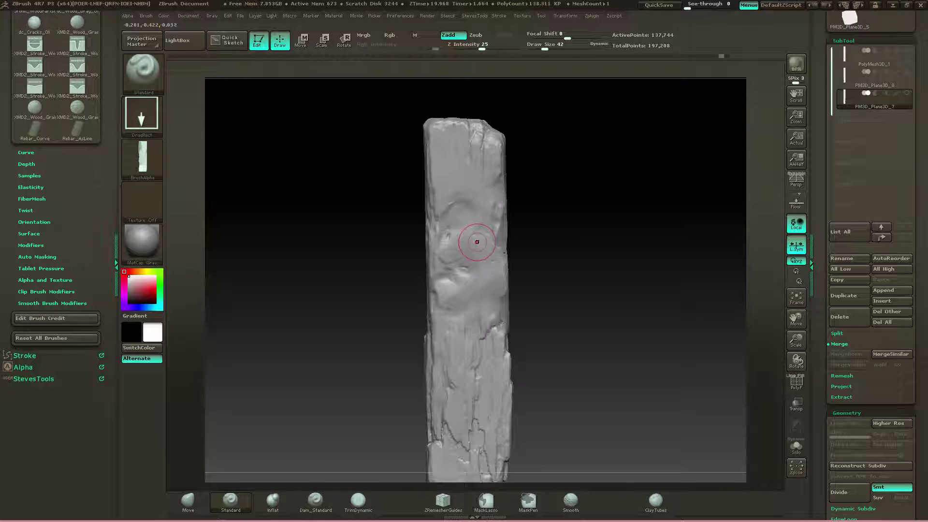
- Choose BrushAlpha, try isolating part of the beam with a rectangular selection, and show the whole mesh again
click(142, 160)
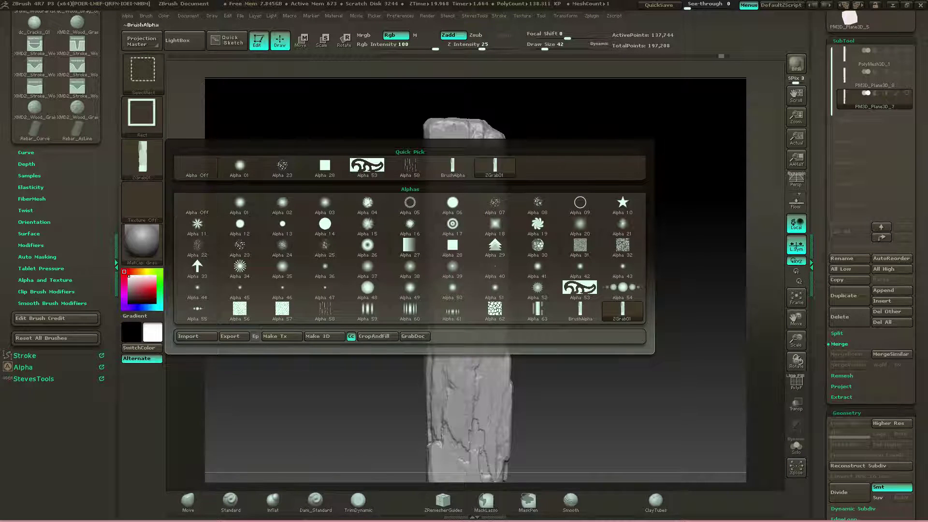
click(453, 166)
drag(465, 242, 681, 457)
mouse_move(573, 349)
mouse_down()
mouse_move(561, 314)
mouse_move(469, 222)
mouse_up()
ctrl+shift+click(582, 296)
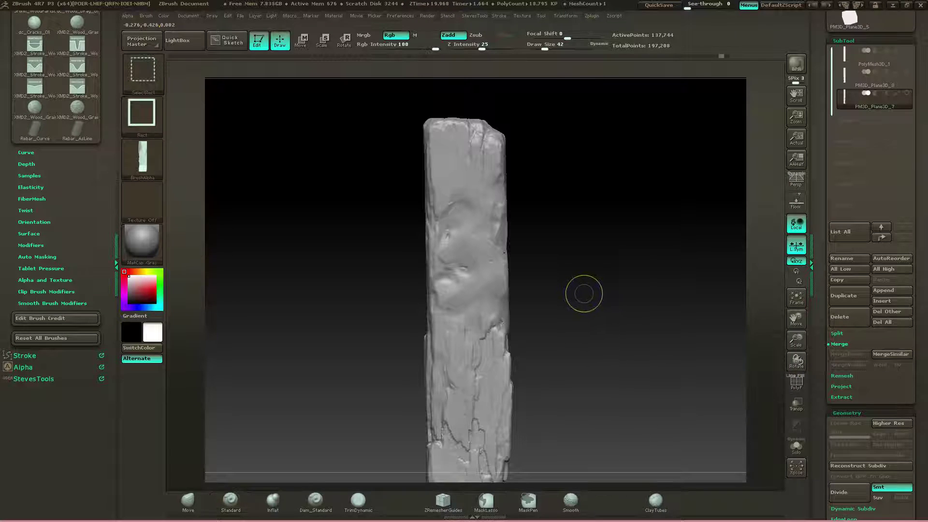
- Try a lasso mask with the ZGrab01 alpha on the beam's upper part, and undo it
key(ctrl)
click(142, 159)
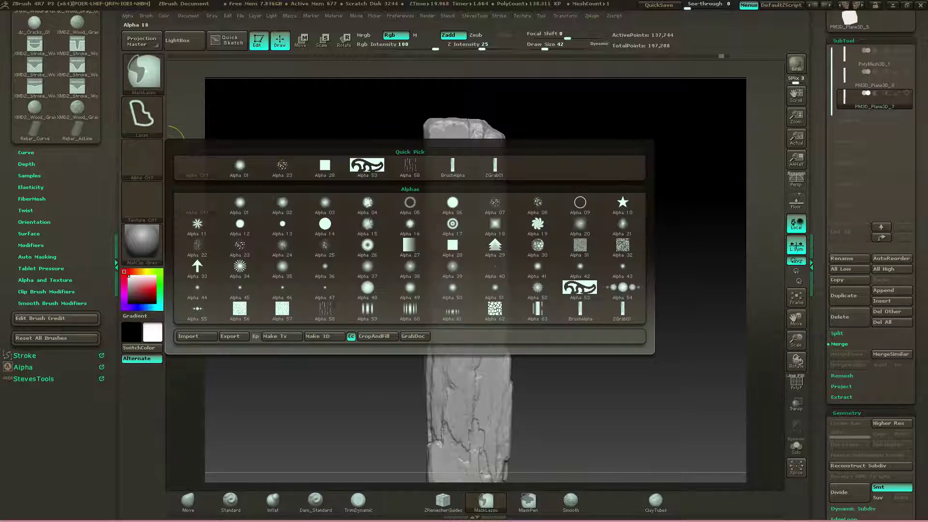
click(622, 309)
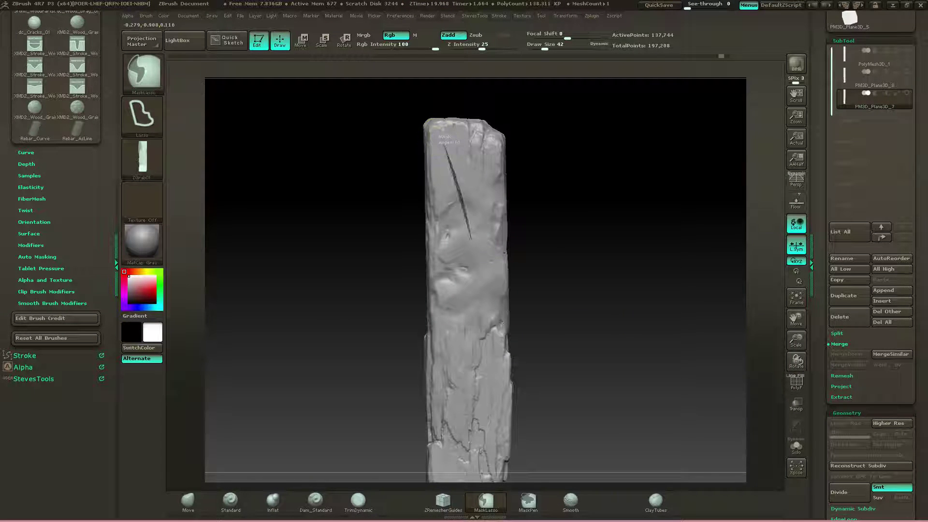
mouse_move(470, 239)
ctrl+mouse_down()
mouse_move(504, 379)
mouse_move(494, 389)
ctrl+mouse_up()
key(ctrl+z)
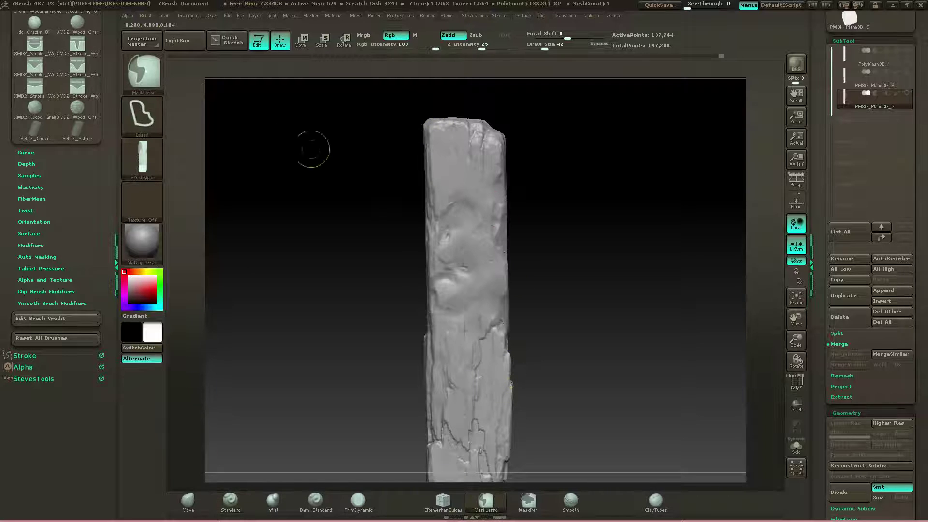
- Mask a tall rectangle down the front of the beam's upper part using MaskRect with the ZGrab01 alpha
click(144, 72)
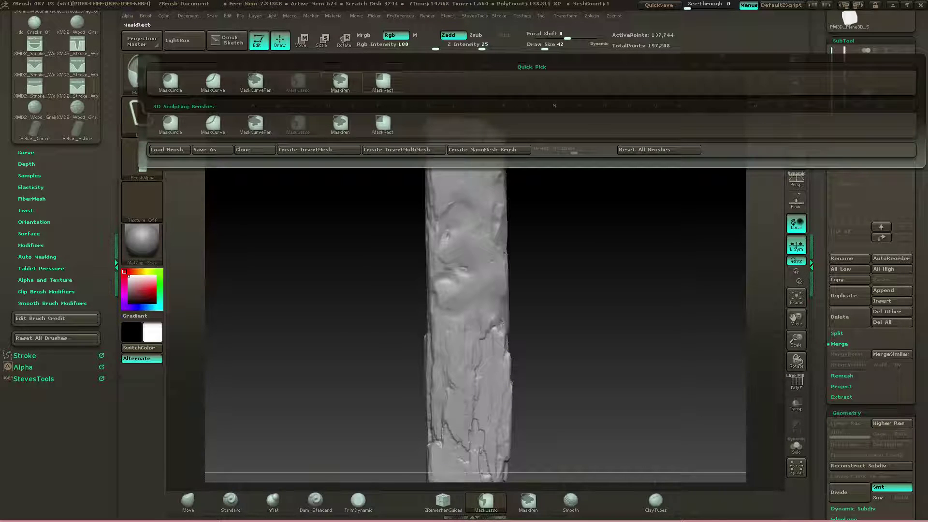
click(383, 80)
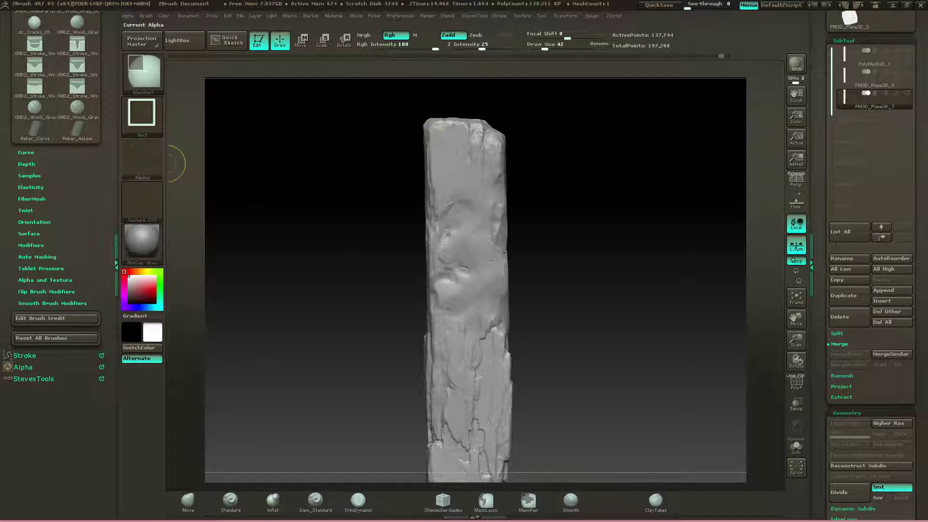
click(142, 160)
click(622, 312)
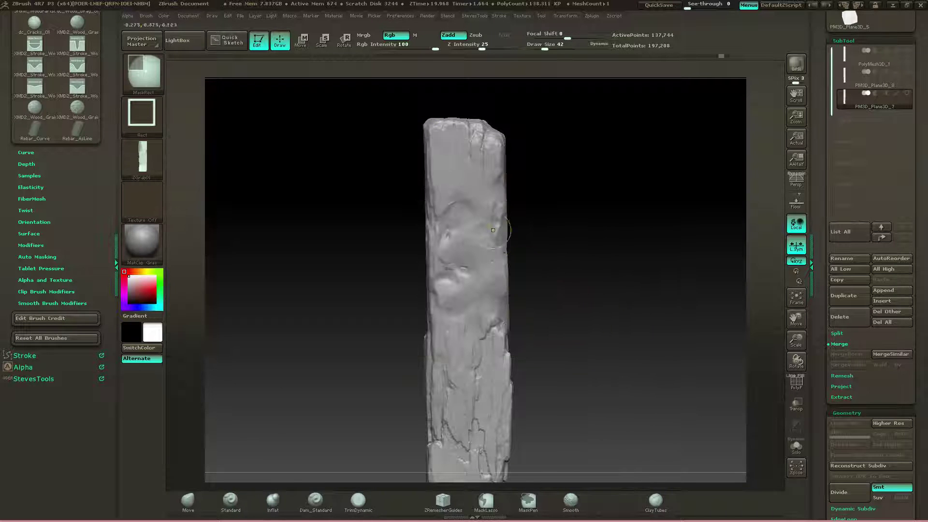
mouse_move(450, 206)
mouse_down()
mouse_move(507, 322)
mouse_move(617, 414)
mouse_move(626, 441)
mouse_move(528, 426)
mouse_move(561, 431)
mouse_move(613, 521)
mouse_move(578, 505)
mouse_up()
mouse_move(571, 280)
mouse_down()
mouse_move(555, 282)
mouse_move(610, 281)
mouse_move(540, 281)
mouse_move(578, 282)
mouse_up()
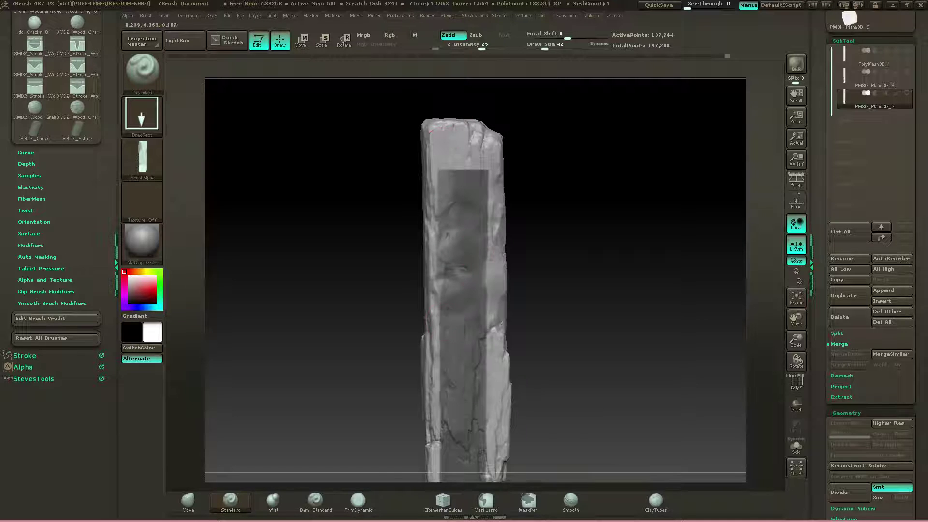
drag(556, 280, 572, 282)
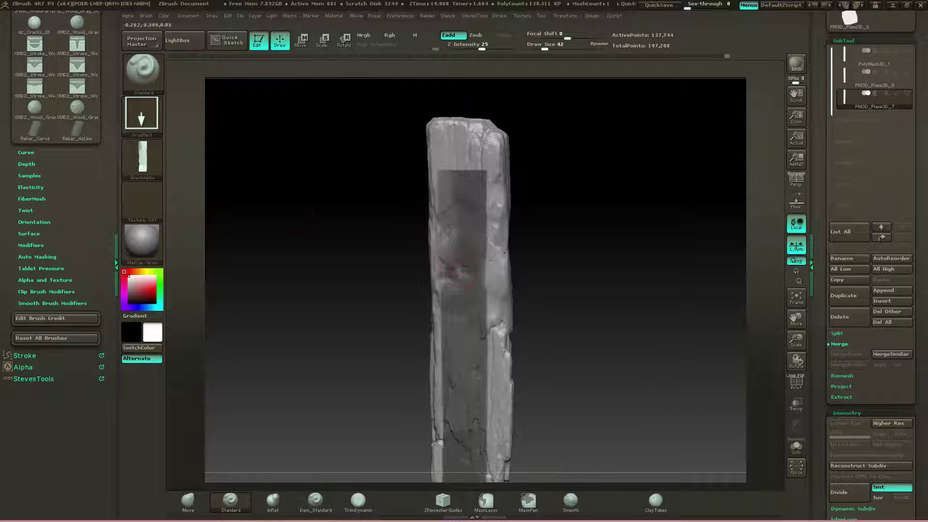
- Set the Standard brush to no alpha with the Dots stroke, and invert the beam's mask
click(142, 159)
click(197, 165)
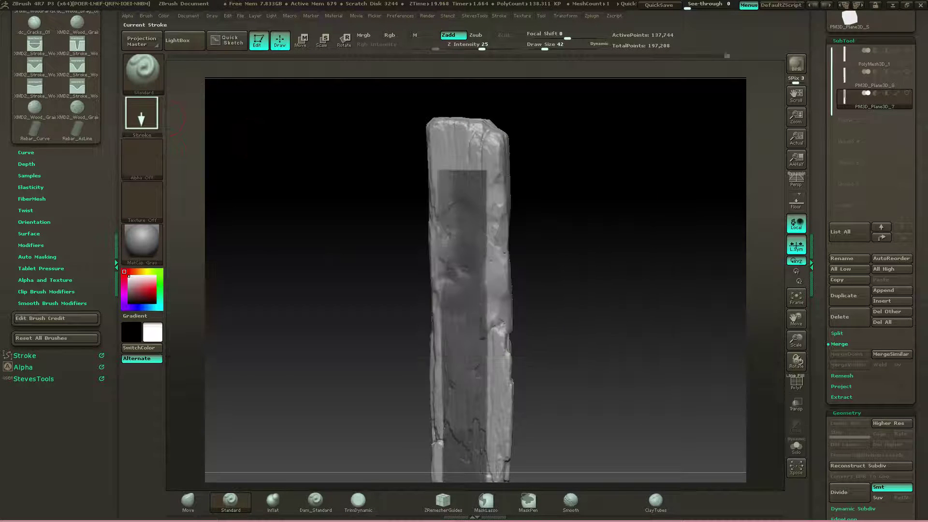
click(142, 117)
click(197, 124)
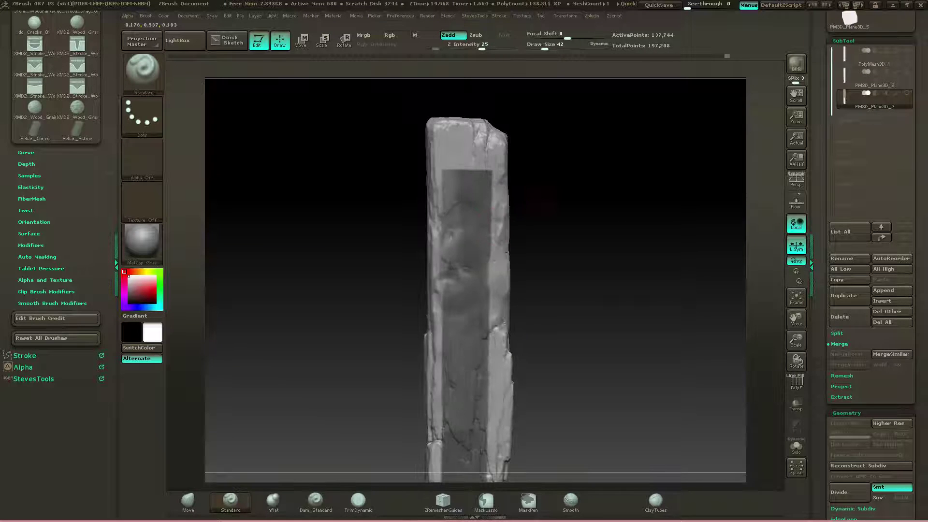
key(ctrl+i)
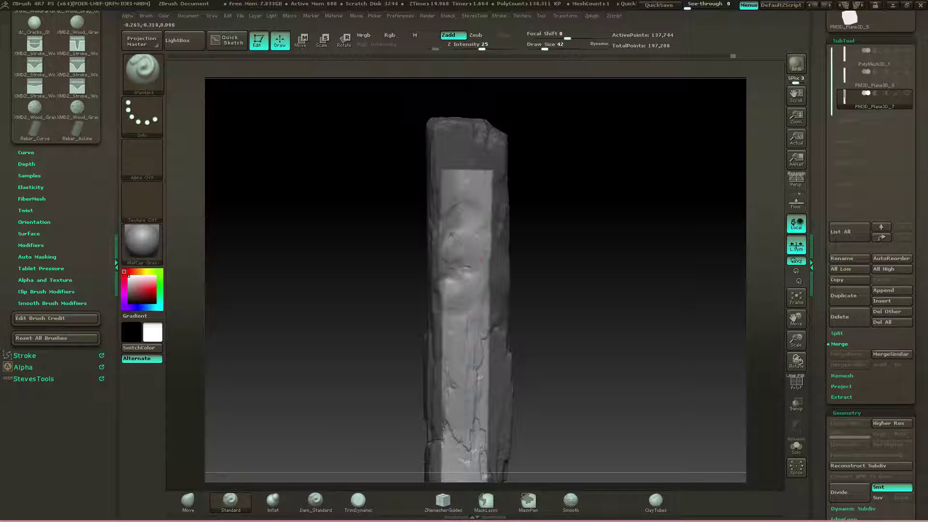
- Try sculpting raised Standard strokes inside the unmasked strip over the filled joint, and clear the mask
drag(451, 216, 461, 206)
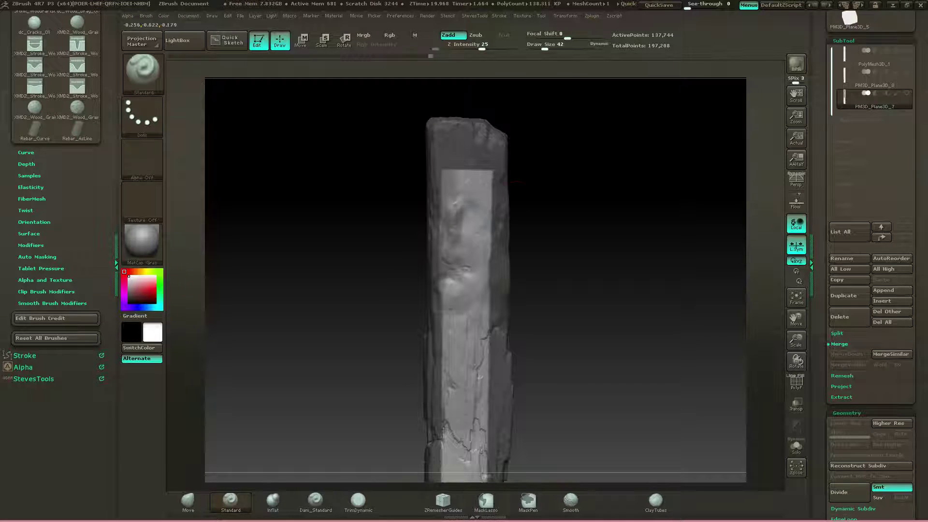
mouse_move(541, 145)
alt+mouse_down()
mouse_move(546, 188)
mouse_move(513, 199)
alt+mouse_up()
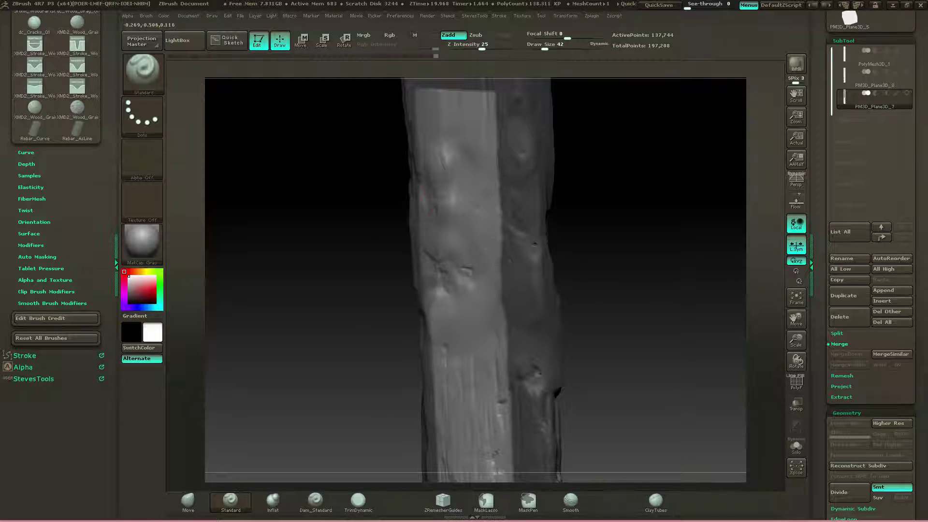
mouse_move(439, 263)
mouse_down()
mouse_move(456, 286)
mouse_move(437, 282)
mouse_up()
drag(570, 195, 609, 198)
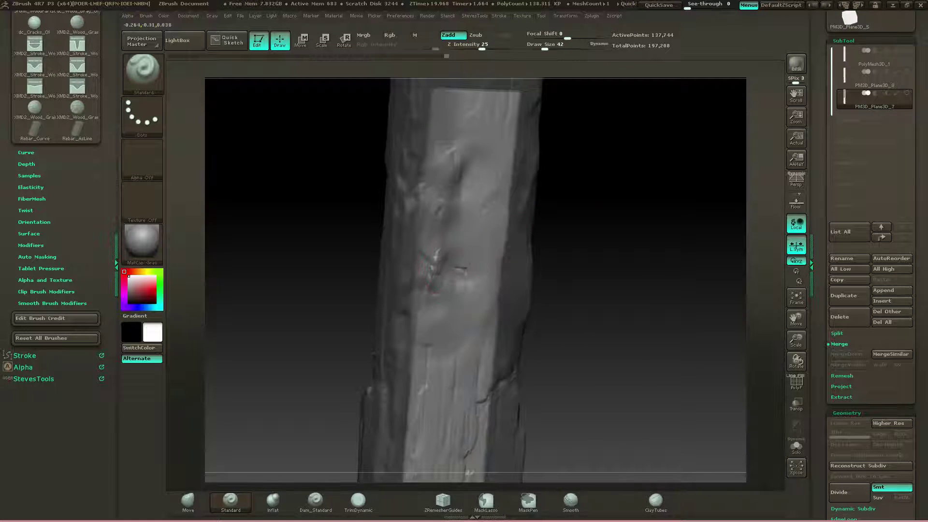
drag(435, 259, 424, 297)
drag(436, 255, 424, 294)
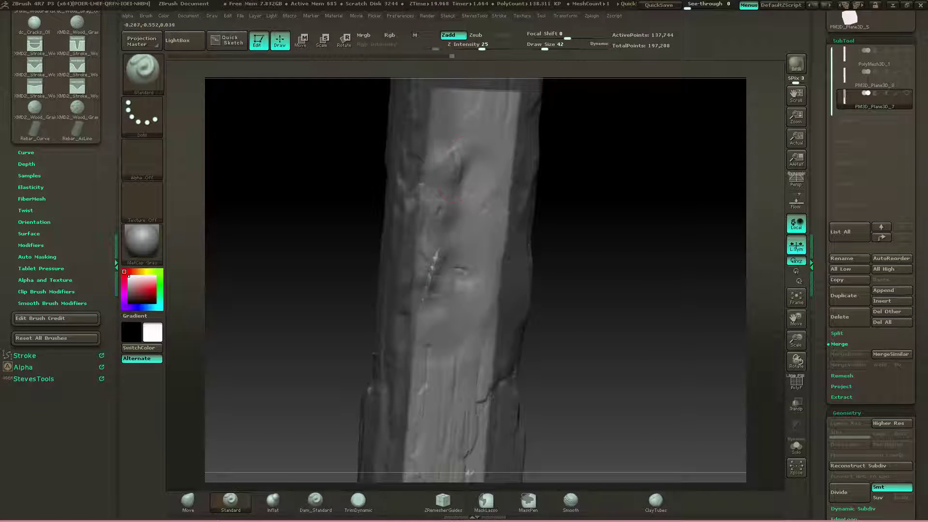
mouse_move(580, 172)
mouse_down()
mouse_move(566, 167)
mouse_move(560, 178)
mouse_move(572, 178)
mouse_move(551, 75)
mouse_up()
ctrl+drag(570, 191, 577, 217)
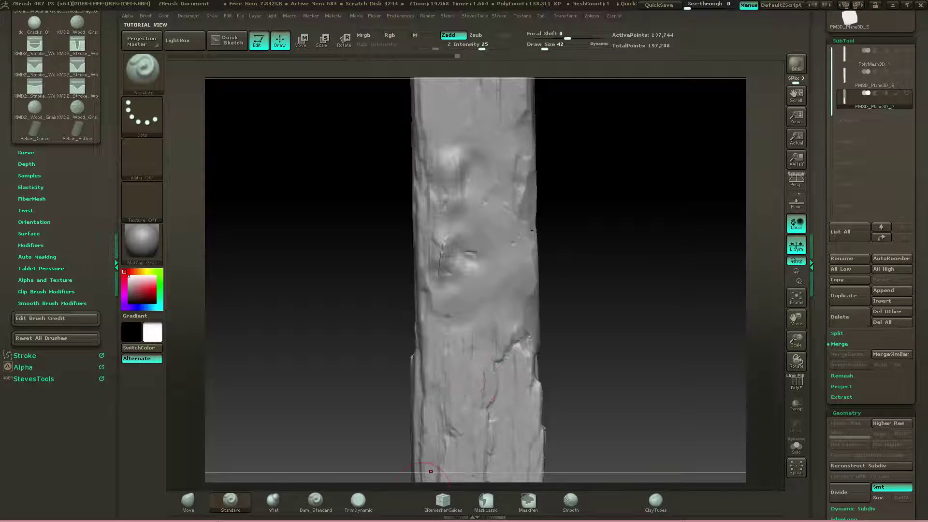
- Flatten the lumps and ridges across the filled joint with TrimDynamic strokes, and update the DynaMesh
click(358, 500)
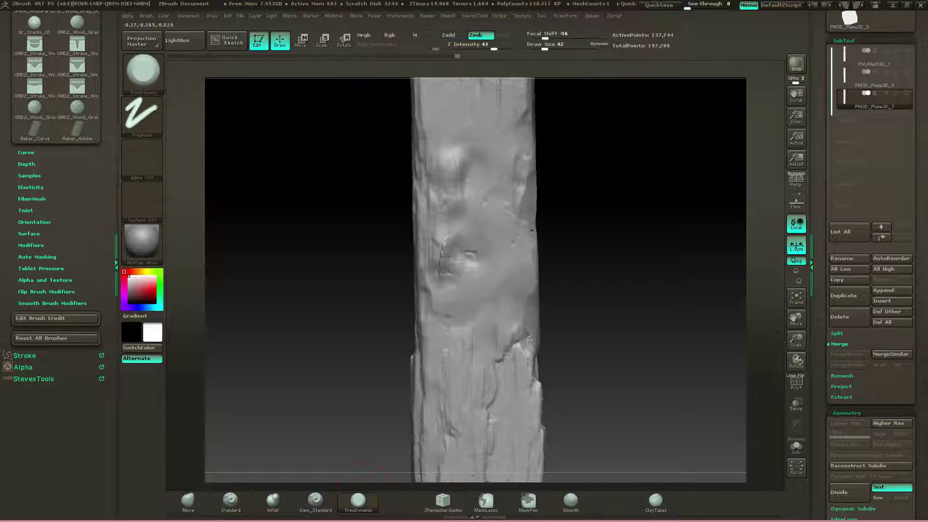
mouse_move(436, 291)
mouse_down()
mouse_move(465, 241)
mouse_move(444, 261)
mouse_move(442, 242)
mouse_move(482, 224)
mouse_move(505, 285)
mouse_move(525, 270)
mouse_up()
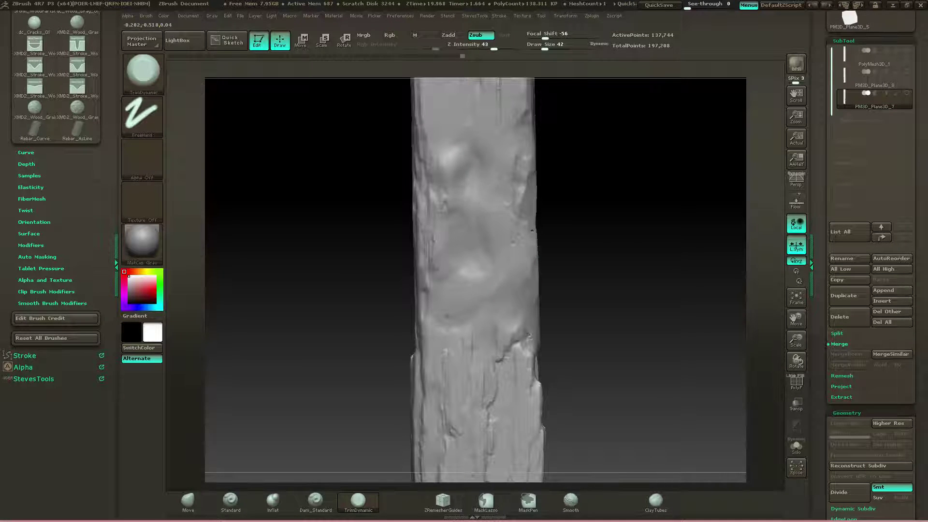
mouse_move(453, 149)
mouse_down()
mouse_move(464, 178)
mouse_move(446, 164)
mouse_move(447, 182)
mouse_up()
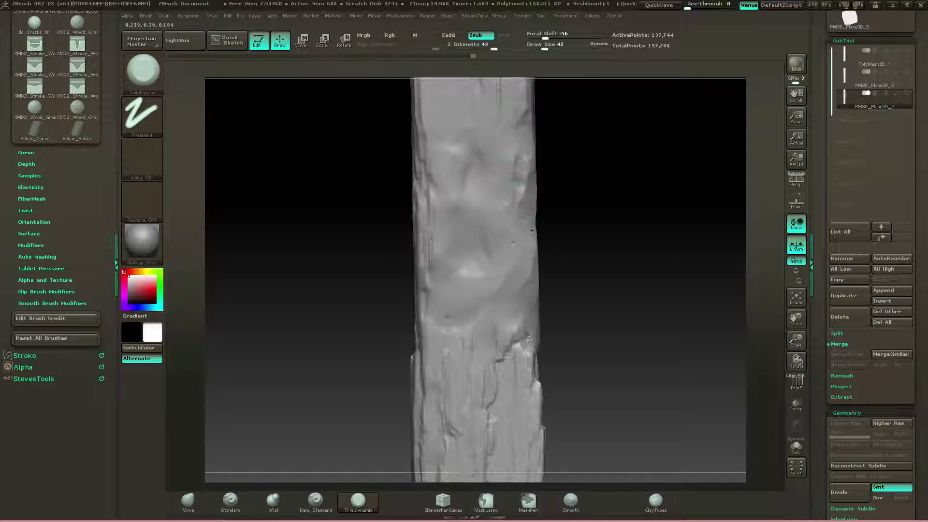
mouse_move(575, 187)
ctrl+mouse_down()
mouse_move(575, 234)
mouse_move(519, 233)
mouse_move(550, 233)
mouse_move(568, 270)
ctrl+mouse_up()
- Quick-save the project and set up the Jroen wood insert mesh brush with the third wood part and no alpha
click(143, 73)
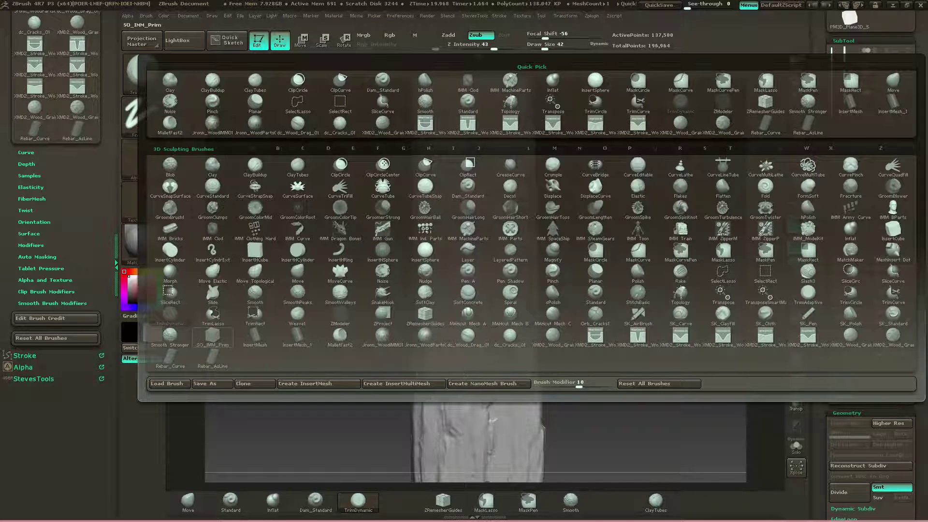
click(382, 336)
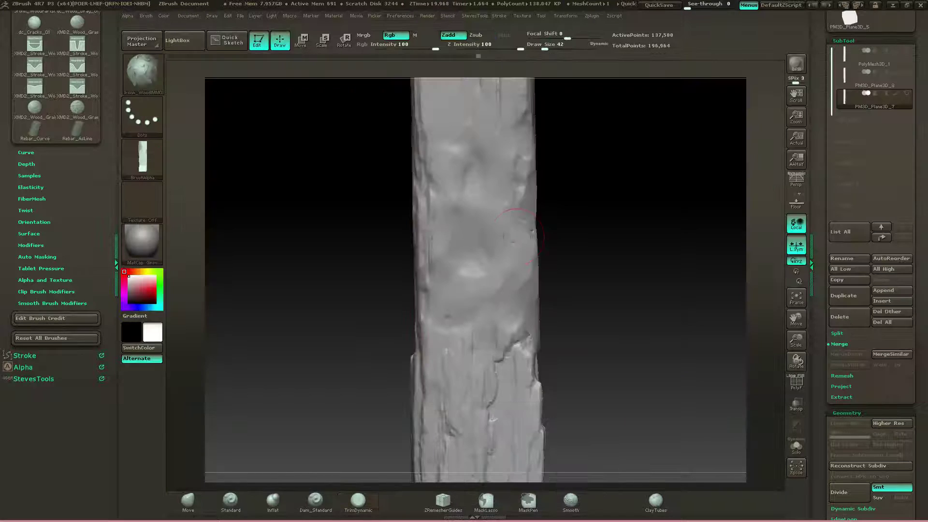
key(ctrl+s)
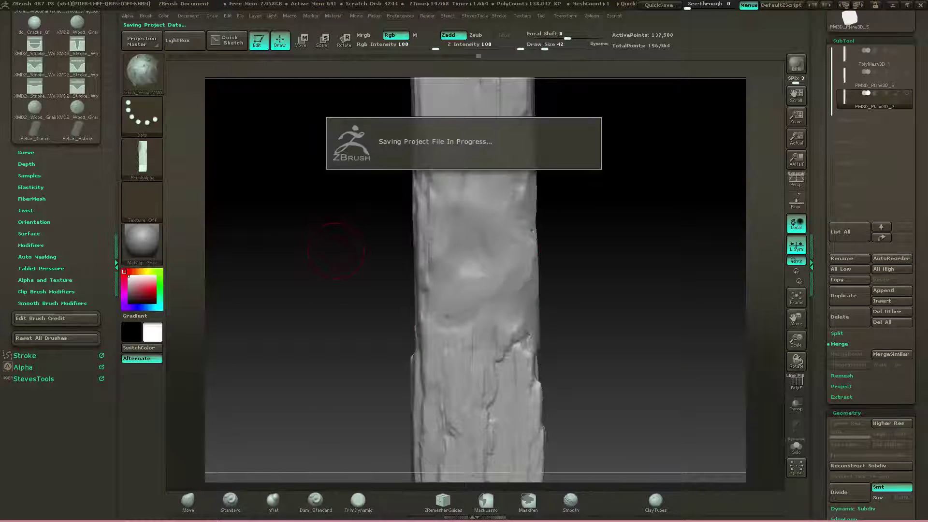
key(m)
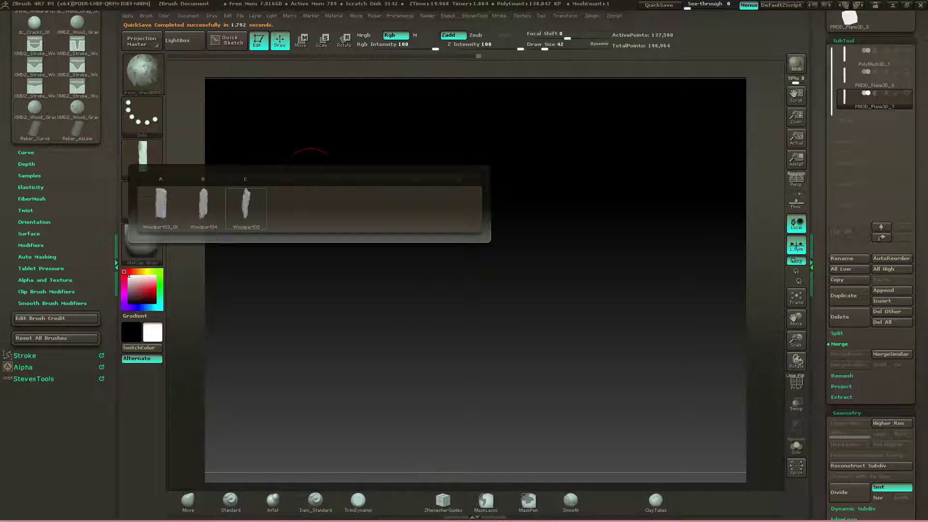
click(246, 209)
key(f)
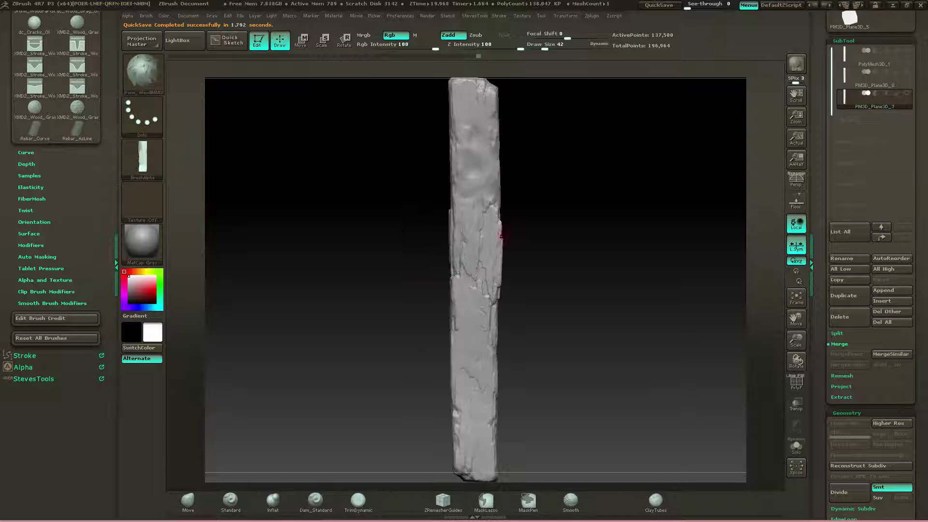
click(142, 159)
click(200, 166)
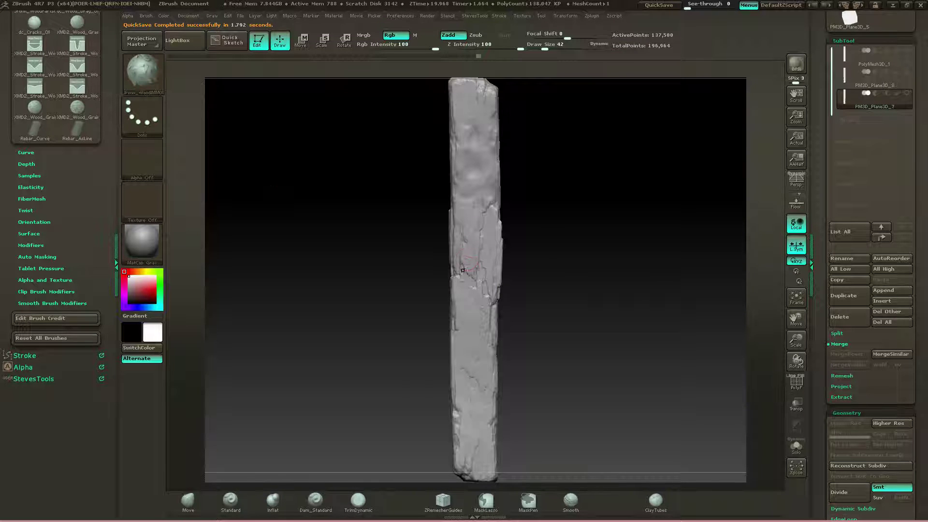
- Insert the wood part lengthwise over the flattened joint on the front of the beam's upper part
alt+drag(524, 240, 518, 437)
mouse_move(478, 234)
mouse_down()
mouse_move(471, 128)
mouse_move(352, 207)
mouse_move(387, 335)
mouse_move(466, 370)
mouse_move(469, 385)
mouse_up()
drag(471, 79, 472, 80)
mouse_move(572, 309)
mouse_down()
mouse_move(450, 316)
mouse_move(457, 311)
mouse_move(412, 380)
mouse_up()
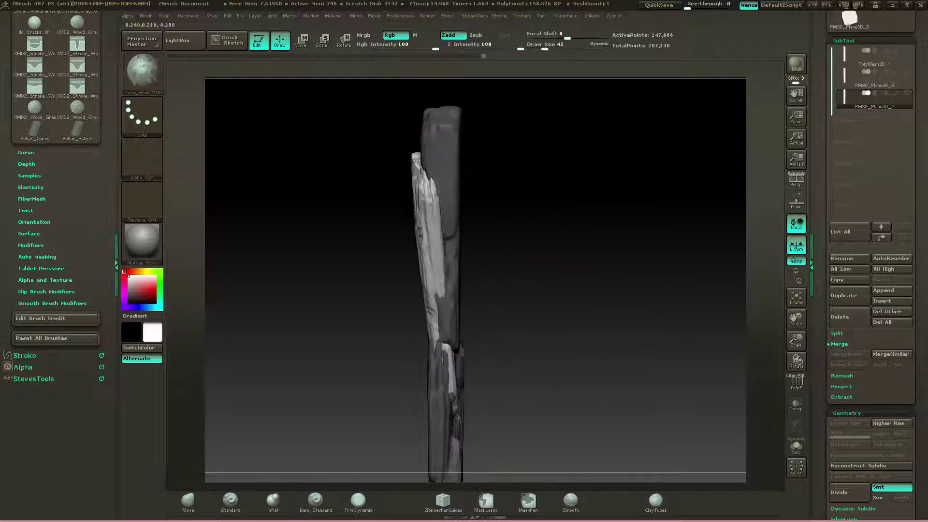
- Rotate the inserted wood part about transpose lines along its length so that it sinks into the beam's front face
click(343, 41)
drag(290, 316, 414, 167)
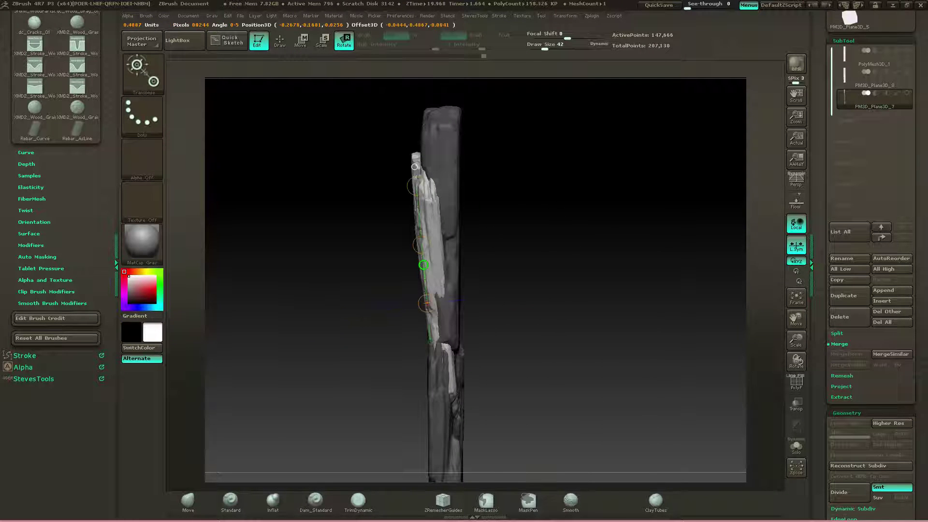
drag(421, 244, 442, 245)
drag(382, 301, 505, 313)
shift+drag(503, 376, 503, 203)
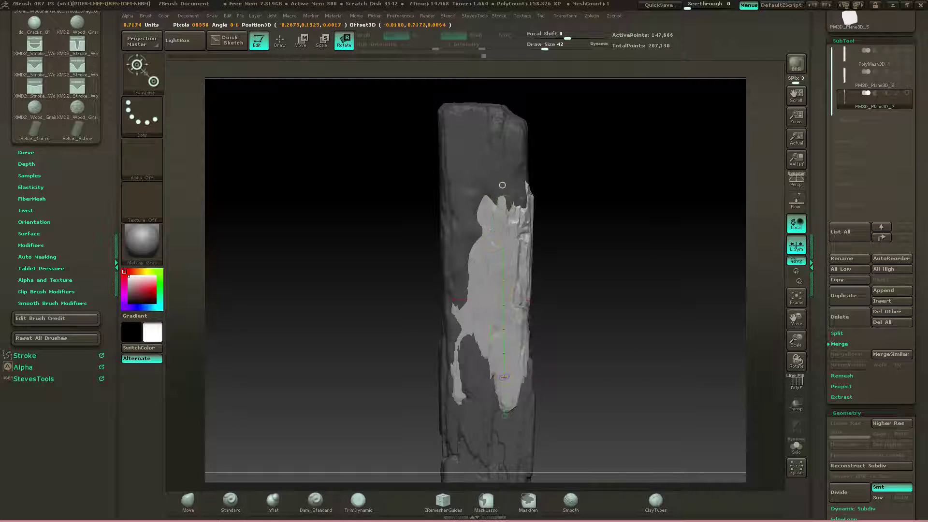
drag(503, 289, 514, 290)
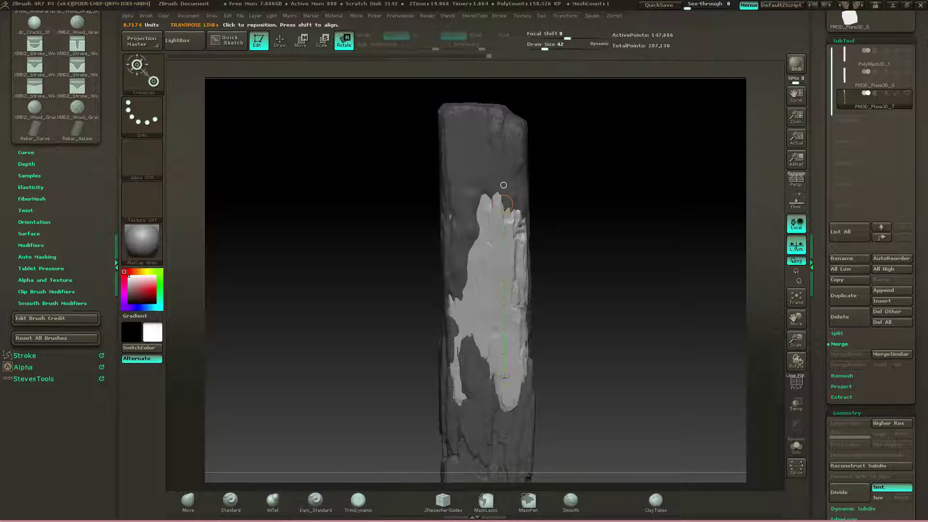
right_drag(503, 185, 452, 185)
right_drag(525, 208, 488, 215)
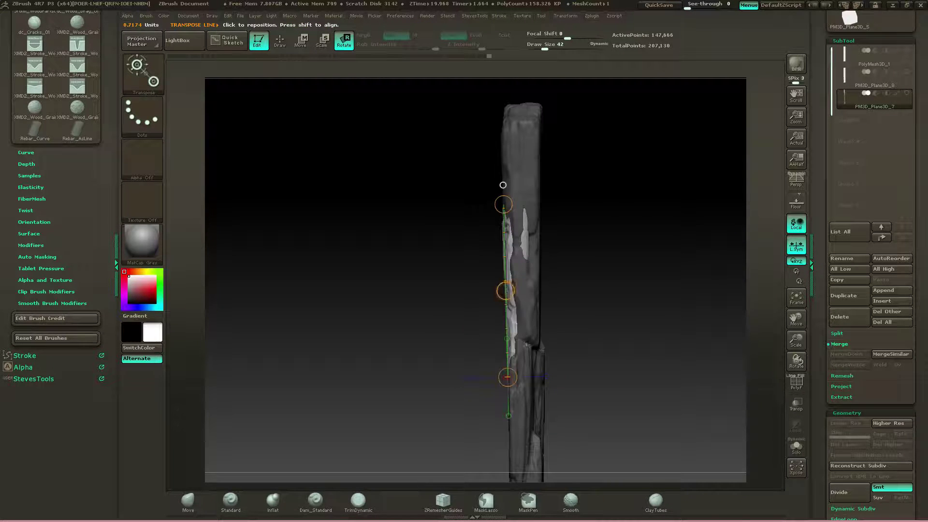
- Shift the unmasked fragments on the plank's side with a perpendicular Move transpose line, and remesh the plank with DynaMesh projection
drag(503, 185, 316, 382)
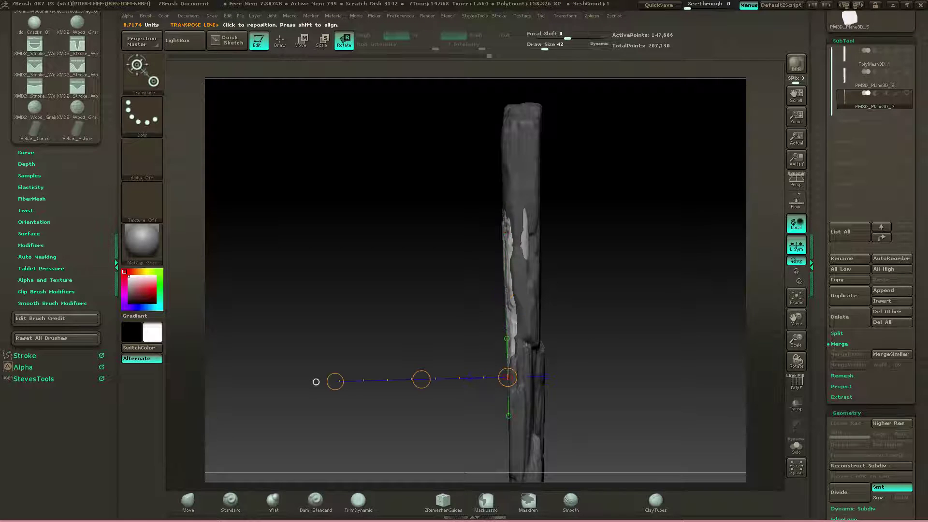
key(w)
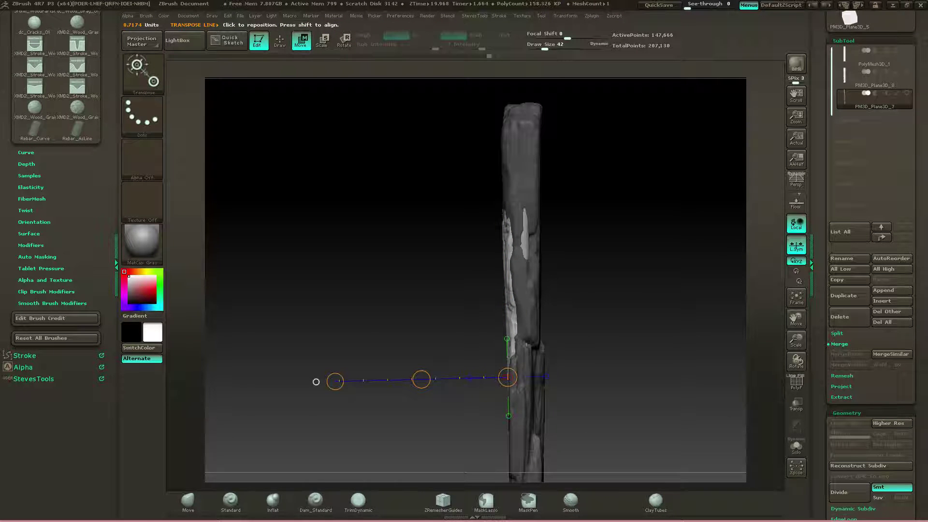
drag(422, 380, 420, 379)
drag(538, 257, 628, 266)
drag(558, 269, 539, 276)
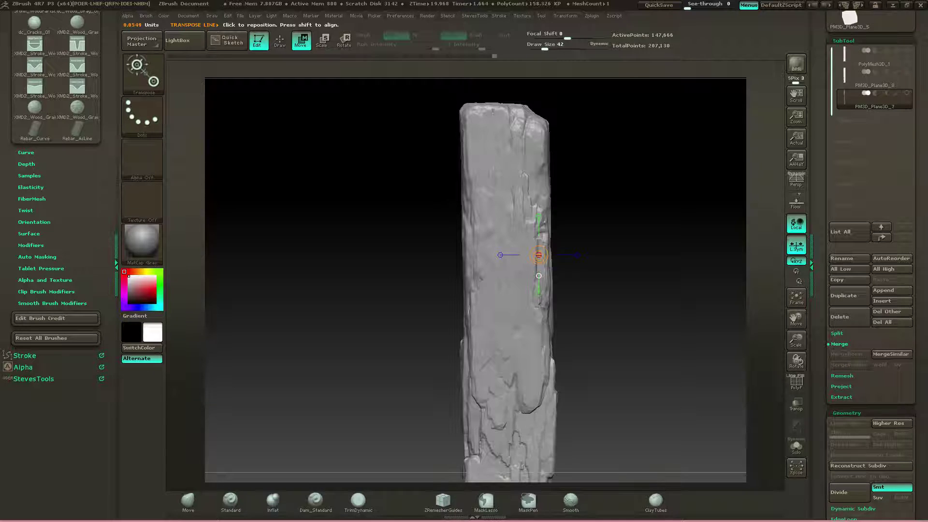
key(ctrl)
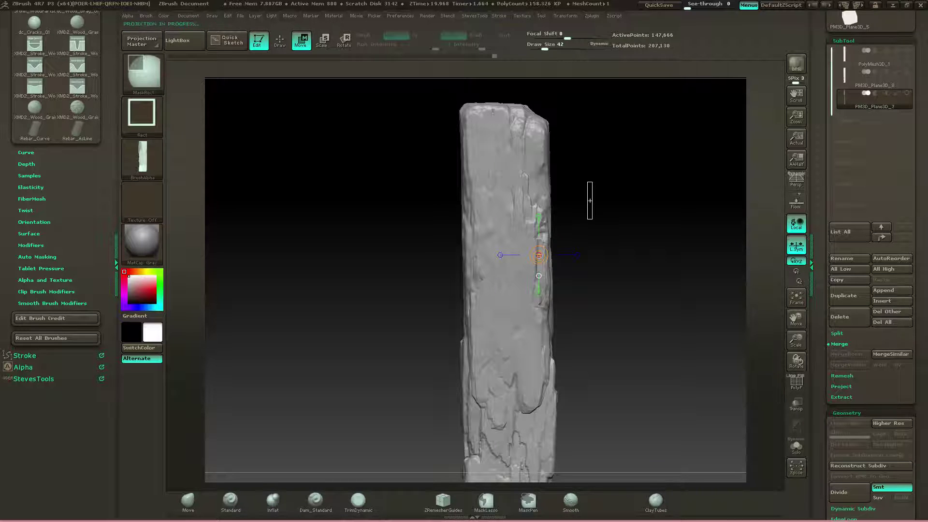
key(q)
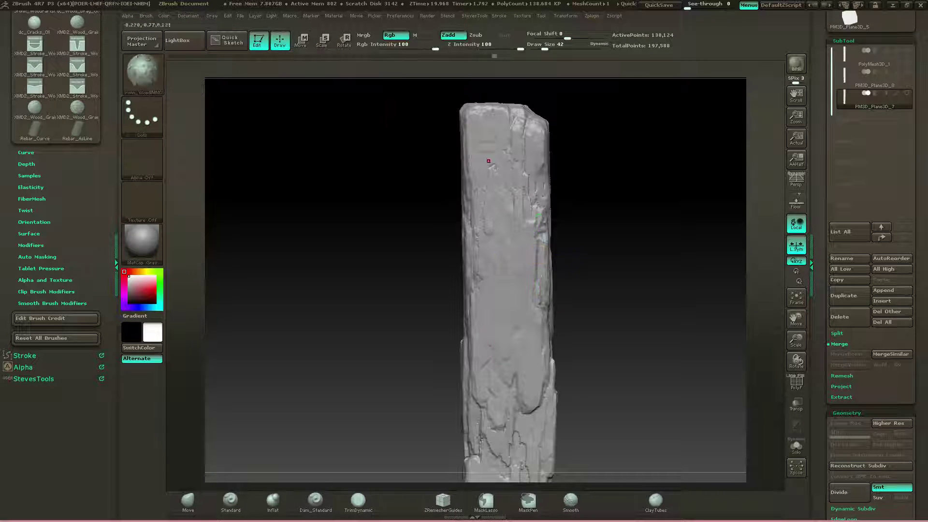
- Flatten the surface around the rounded chip at the plank's middle using the TrimDynamic brush with the square Alpha 28
mouse_move(567, 271)
alt+mouse_down()
mouse_move(564, 222)
mouse_move(531, 224)
mouse_move(577, 229)
alt+mouse_up()
alt+drag(575, 290, 573, 245)
drag(528, 295, 512, 206)
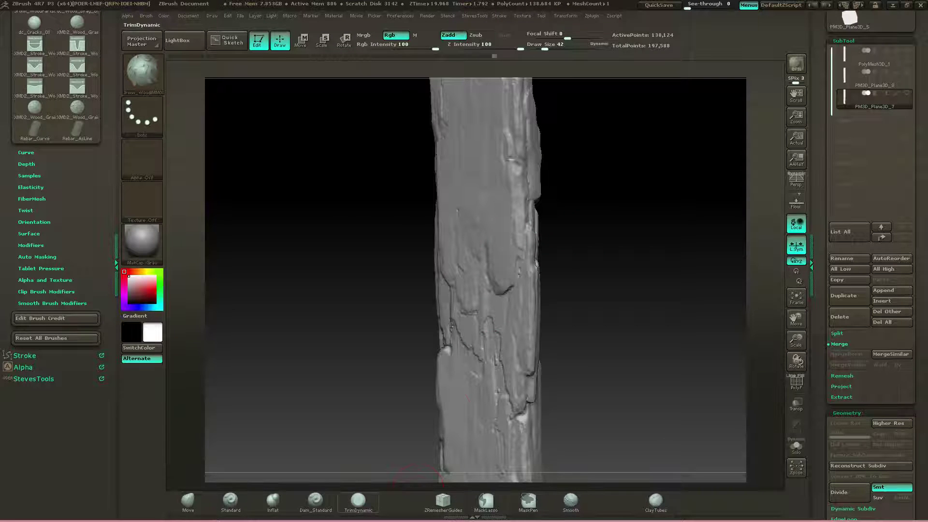
click(358, 501)
drag(401, 309, 464, 309)
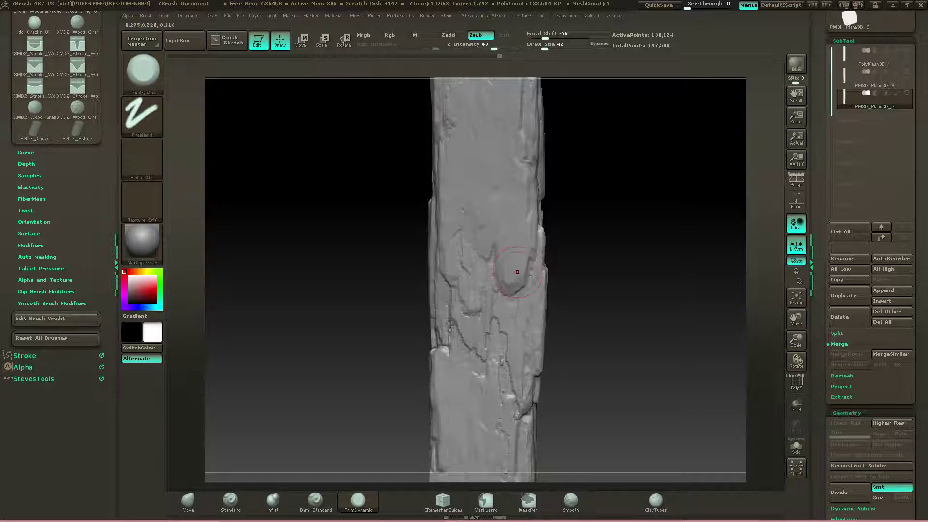
click(141, 159)
click(327, 163)
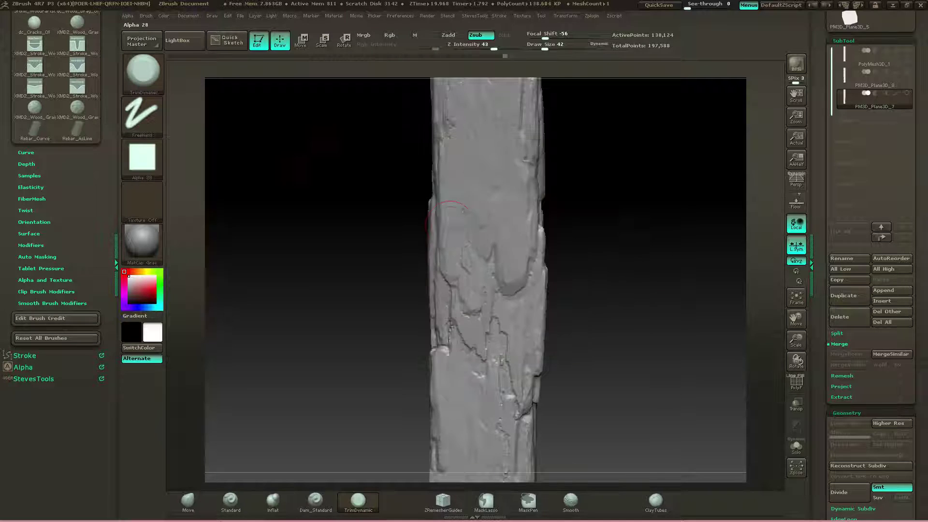
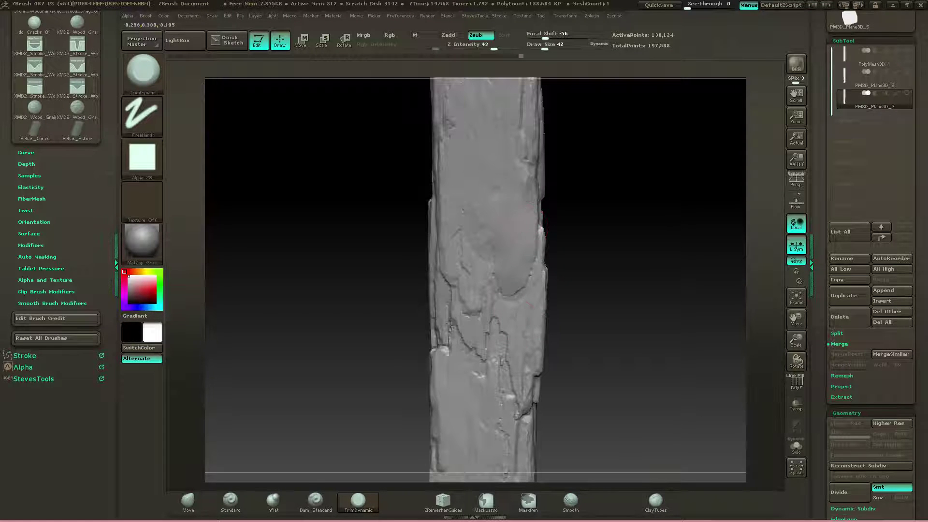
mouse_move(528, 240)
right_down()
mouse_move(517, 265)
mouse_move(621, 188)
mouse_move(575, 222)
right_up()
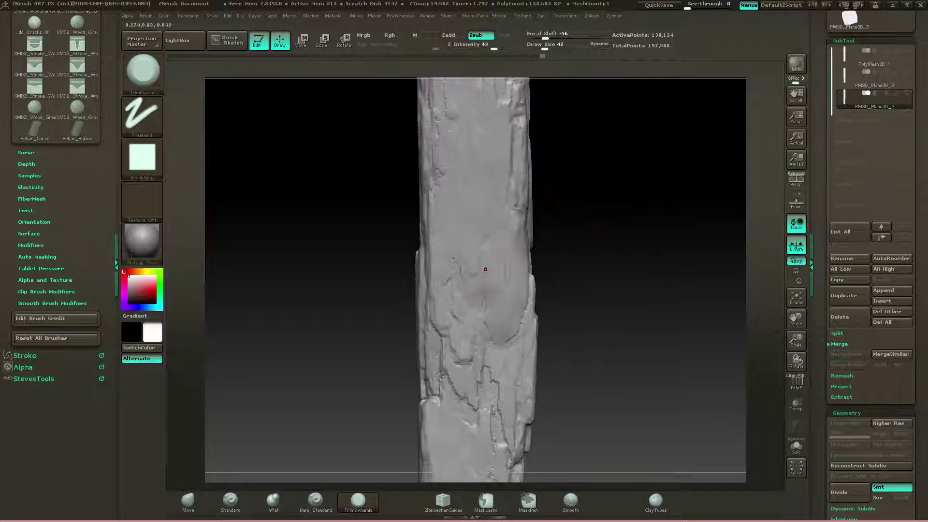
right_drag(578, 184, 477, 218)
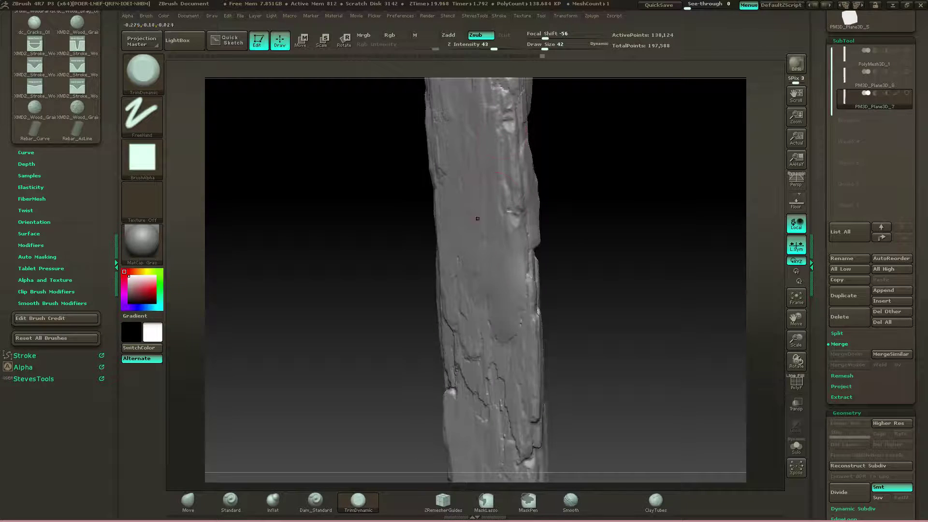
right_drag(511, 272, 555, 213)
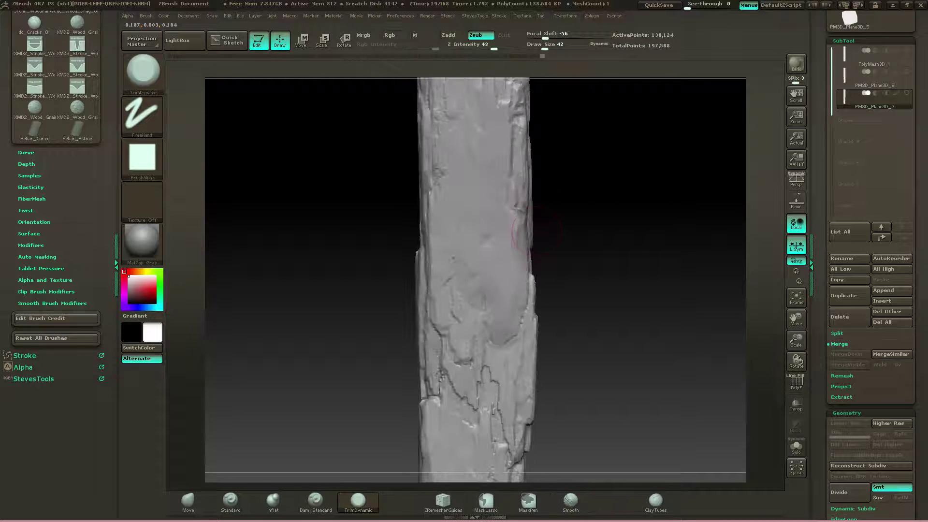
- Carve long vertical grain grooves into the plank's face above the rounded chip with the XMD2_Stroke_WoodGrain_01 brush
key(b)
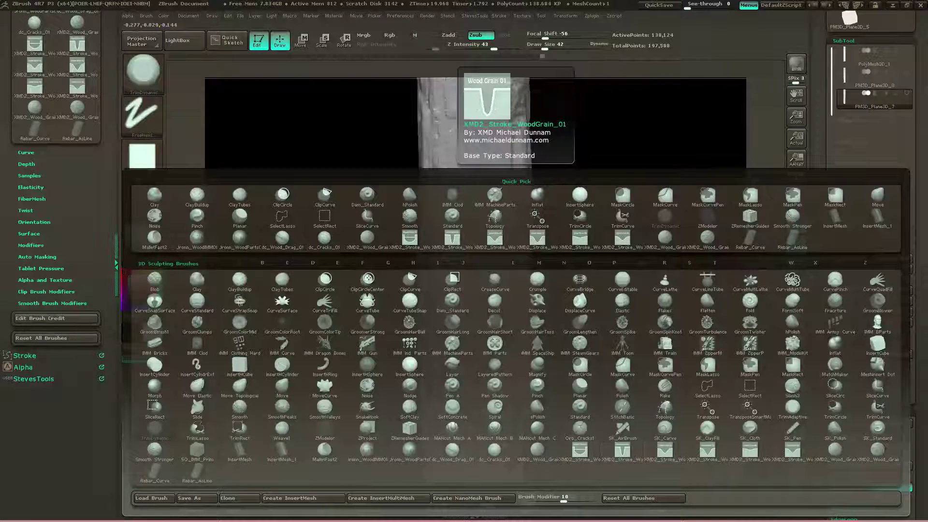
click(622, 451)
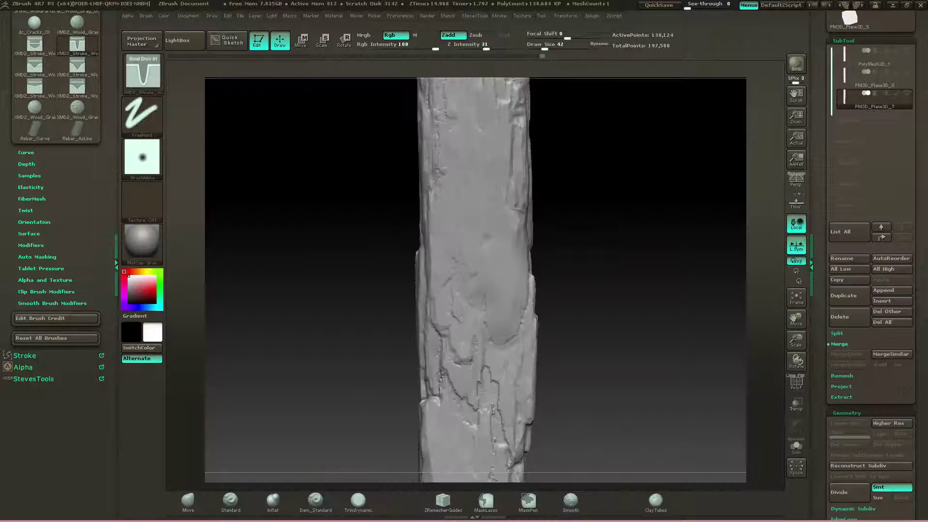
mouse_move(587, 178)
mouse_down()
mouse_move(507, 169)
mouse_move(488, 199)
mouse_up()
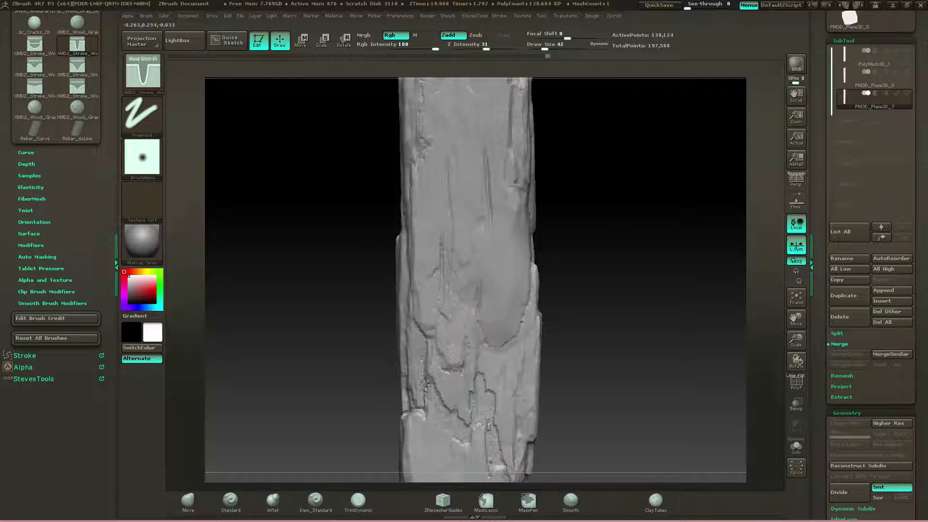
alt+right_drag(517, 128, 531, 186)
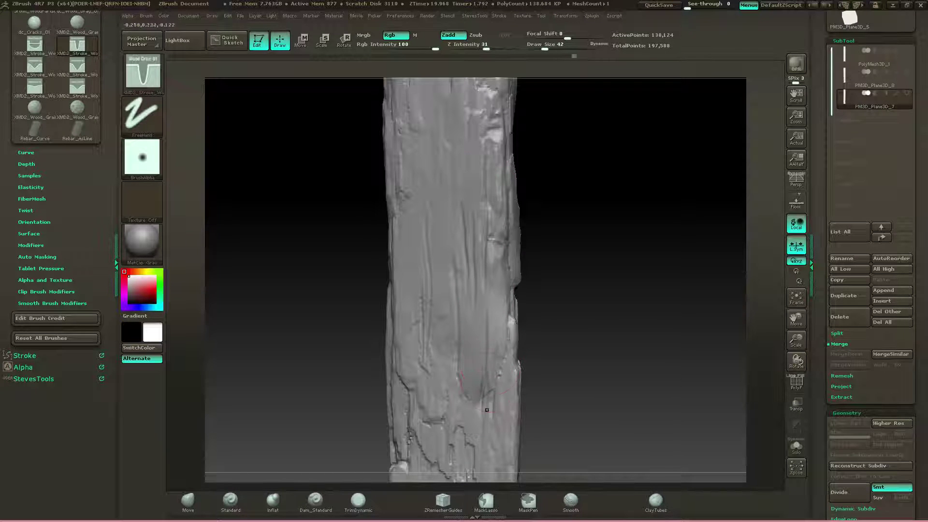
- Run wood grain strokes through the rounded chip and over its lower edge onto the layer below
drag(487, 410, 488, 420)
right_drag(471, 367, 489, 365)
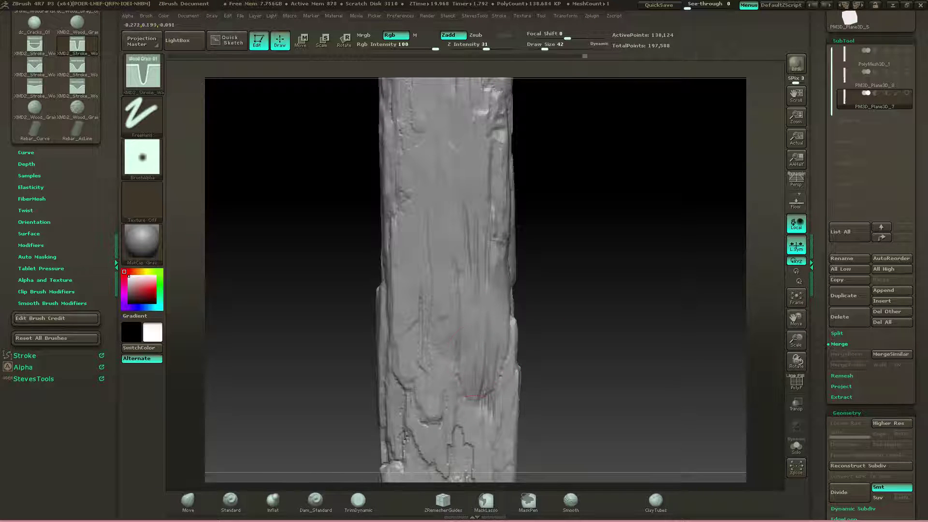
drag(476, 416, 471, 417)
mouse_move(494, 327)
ctrl+right_down()
mouse_move(468, 291)
mouse_move(472, 205)
ctrl+right_up()
click(468, 292)
right_drag(546, 241, 541, 280)
- Add vertical wood grain strokes along the plank's damaged long edge, from the top end down to the chip
alt+right_drag(594, 112, 570, 208)
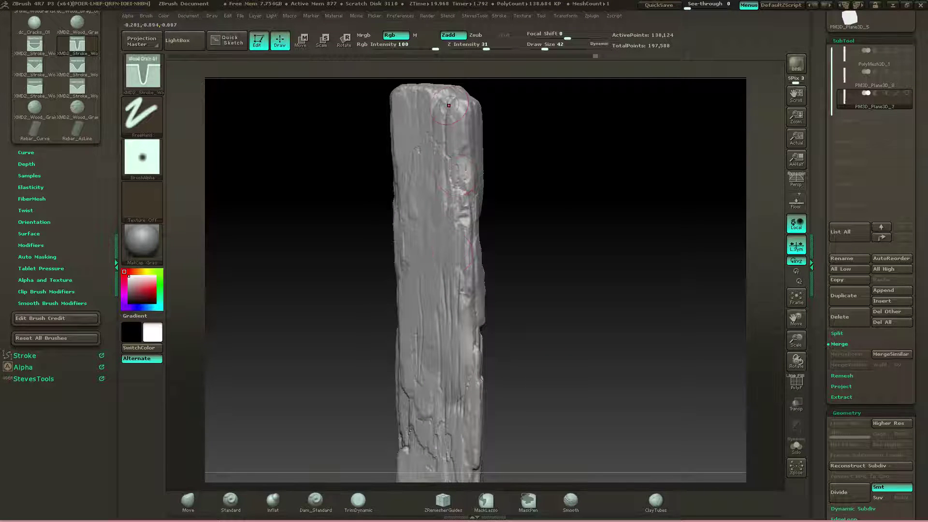
drag(448, 232, 448, 233)
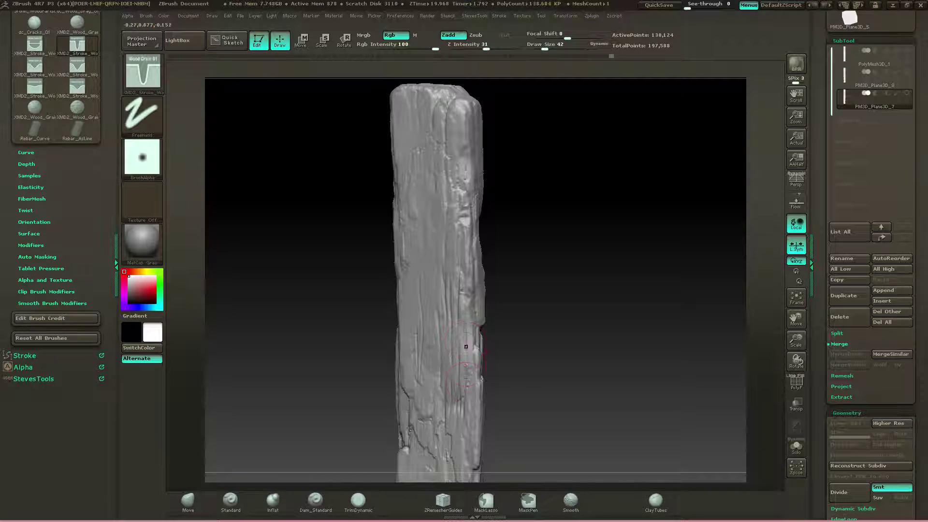
drag(467, 386, 467, 393)
mouse_move(466, 381)
right_down()
mouse_move(490, 355)
mouse_move(469, 340)
right_up()
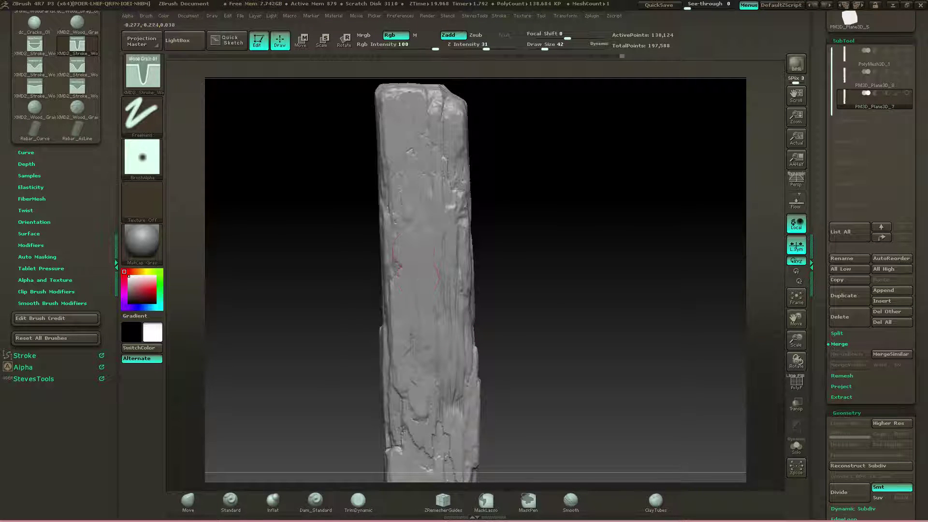
- Carve wood grain grooves down the smooth upper face of the plank, from its top end to the middle
drag(419, 277, 411, 221)
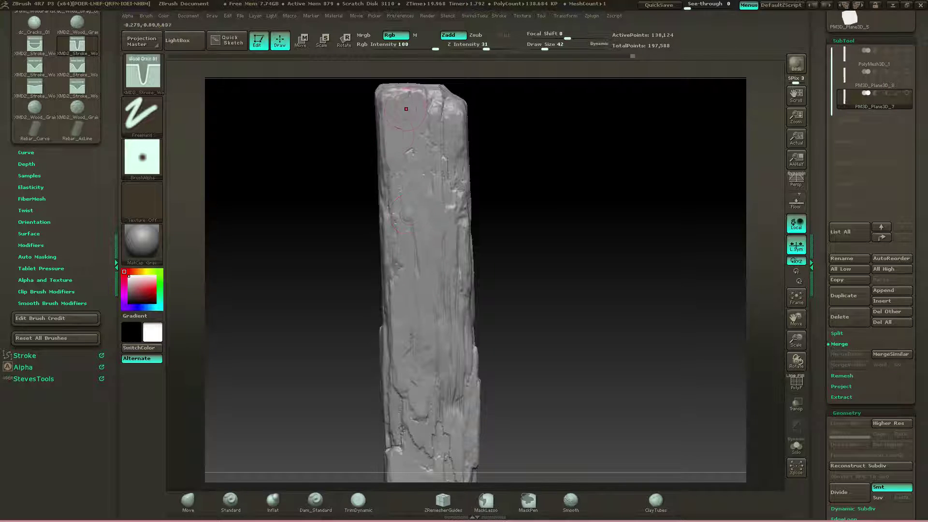
drag(406, 106, 420, 194)
drag(436, 251, 438, 289)
mouse_move(541, 271)
mouse_down()
mouse_move(507, 263)
mouse_move(519, 256)
mouse_move(491, 264)
mouse_move(505, 283)
mouse_up()
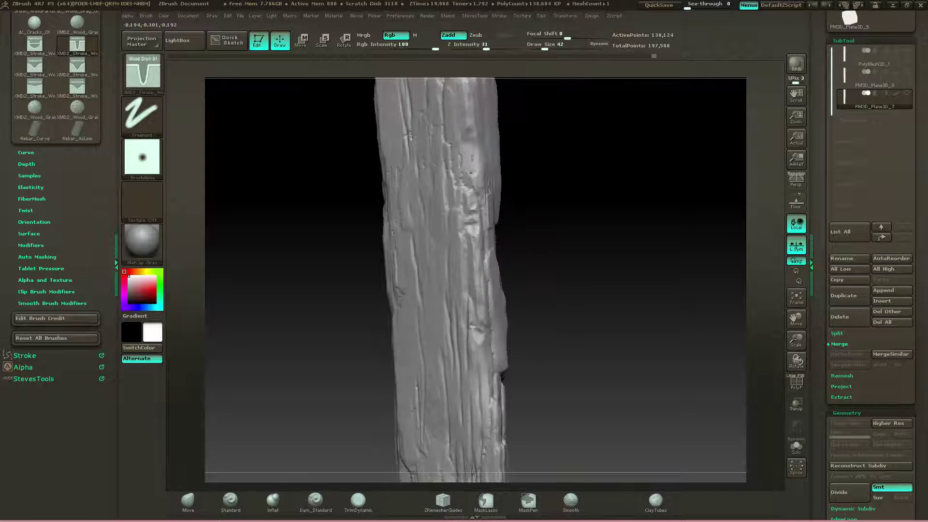
mouse_move(515, 374)
alt+mouse_down()
mouse_move(512, 291)
mouse_move(529, 297)
alt+mouse_up()
alt+drag(518, 175, 509, 223)
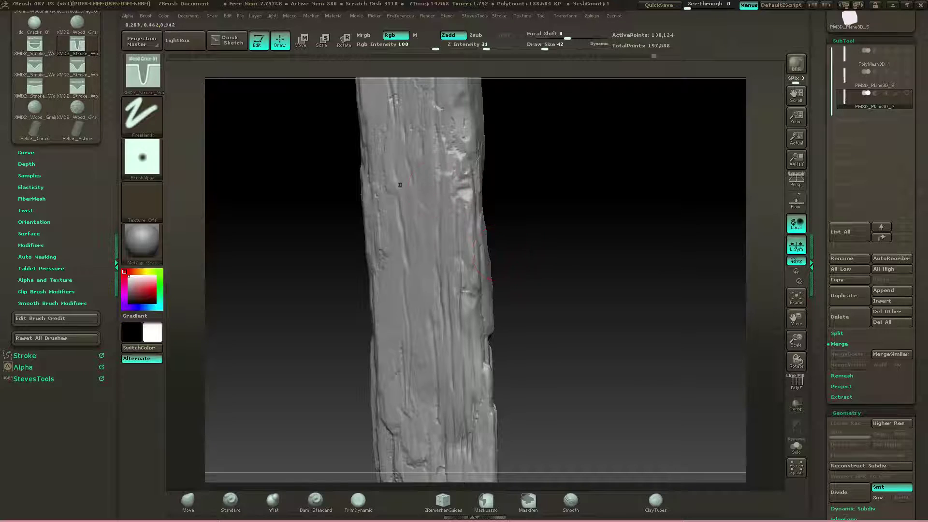
- Load the MalletFast2 brush from the Mallet folder of the LightBox brush library
click(177, 40)
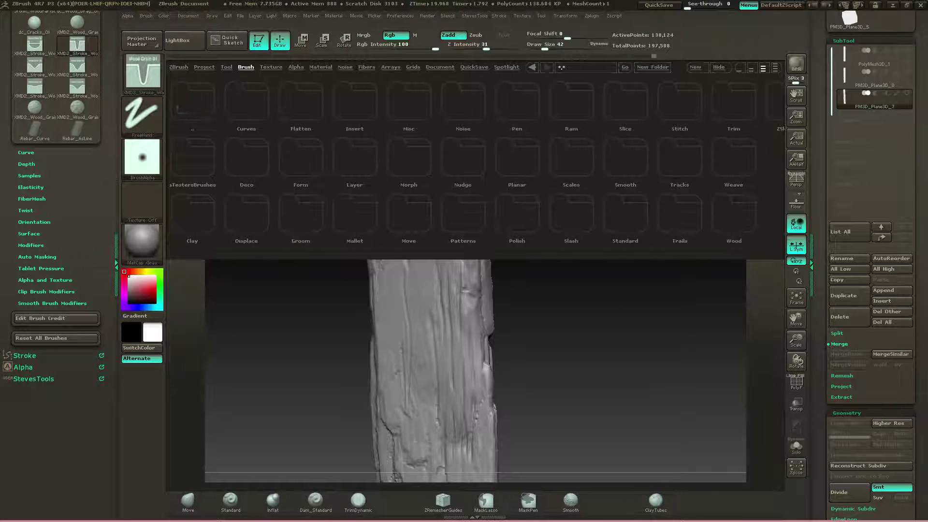
double_click(355, 215)
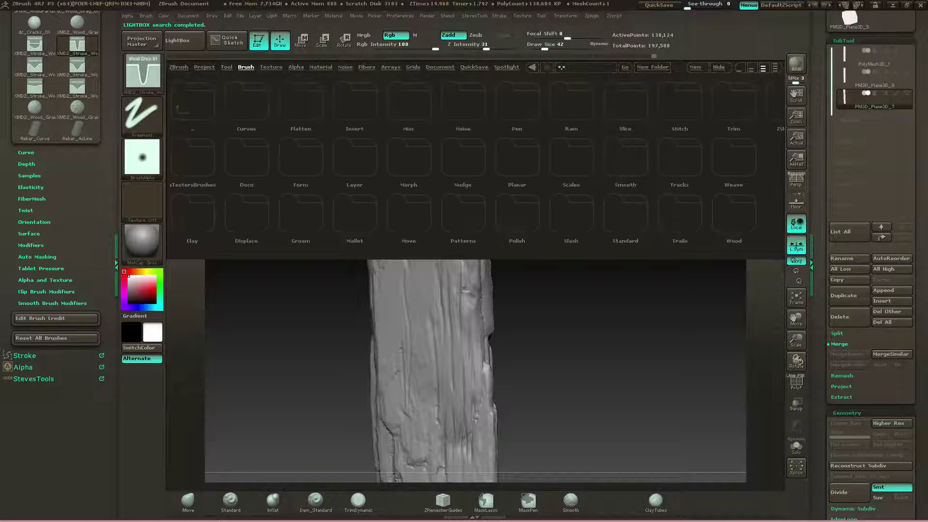
mouse_move(625, 216)
mouse_down()
mouse_move(319, 241)
mouse_move(534, 216)
mouse_move(761, 219)
mouse_move(485, 218)
mouse_move(658, 206)
mouse_move(778, 213)
mouse_up()
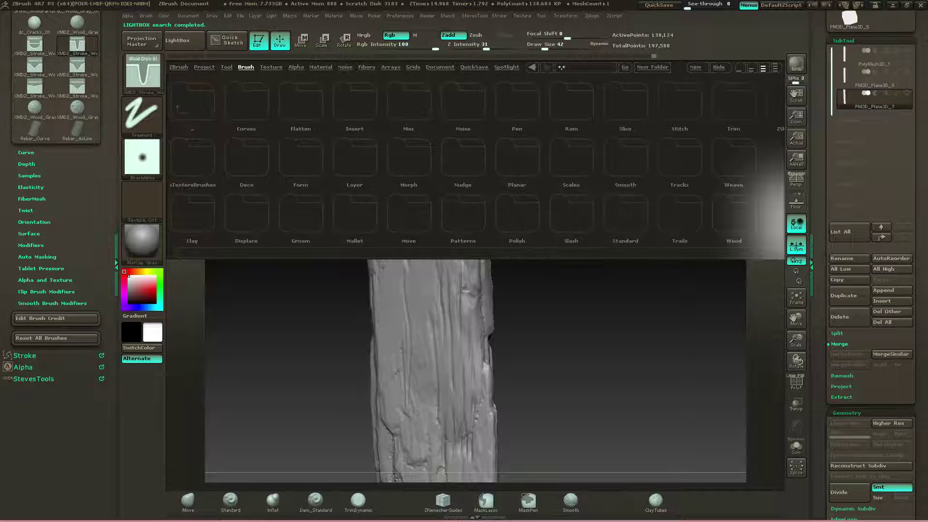
double_click(356, 213)
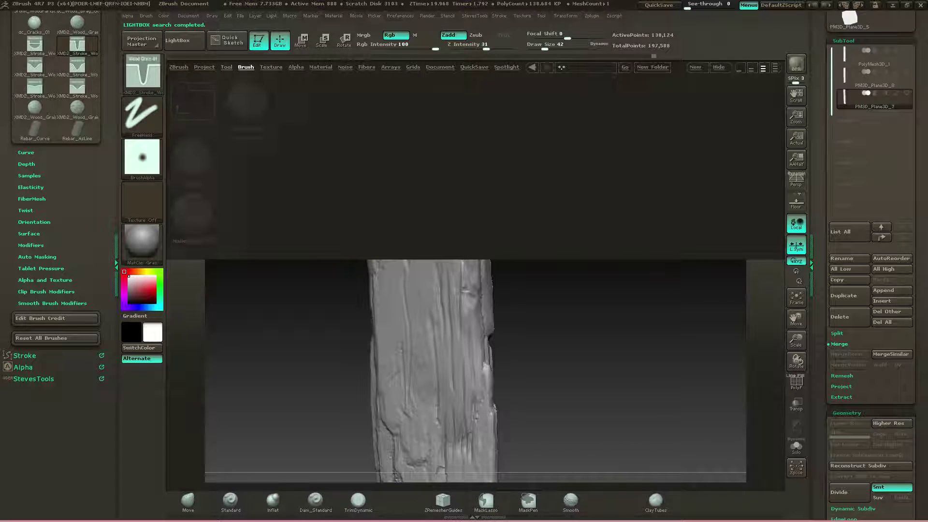
double_click(246, 101)
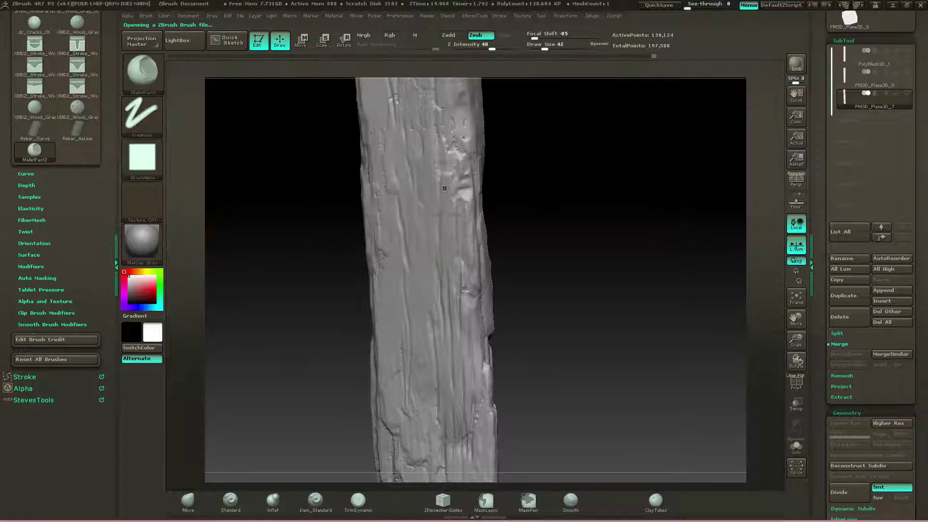
- Chip the plank's upper damaged edge with the MalletFast2 brush at draw size 22
alt+drag(520, 232, 522, 272)
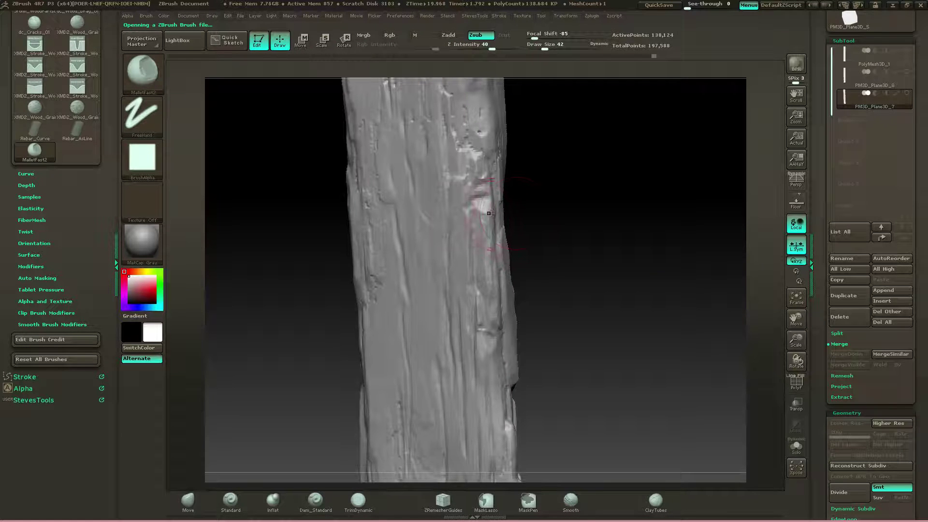
key(s)
drag(532, 214, 524, 215)
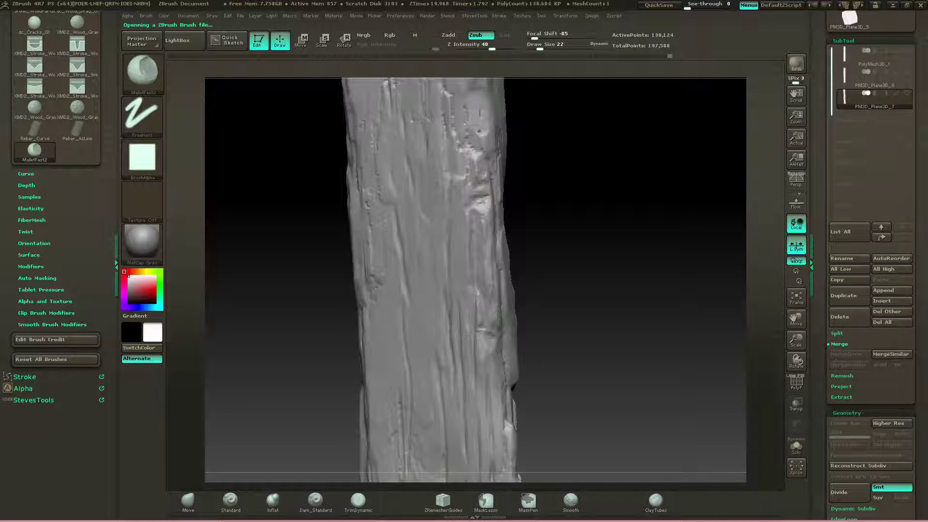
drag(484, 176, 486, 205)
alt+drag(546, 348, 526, 228)
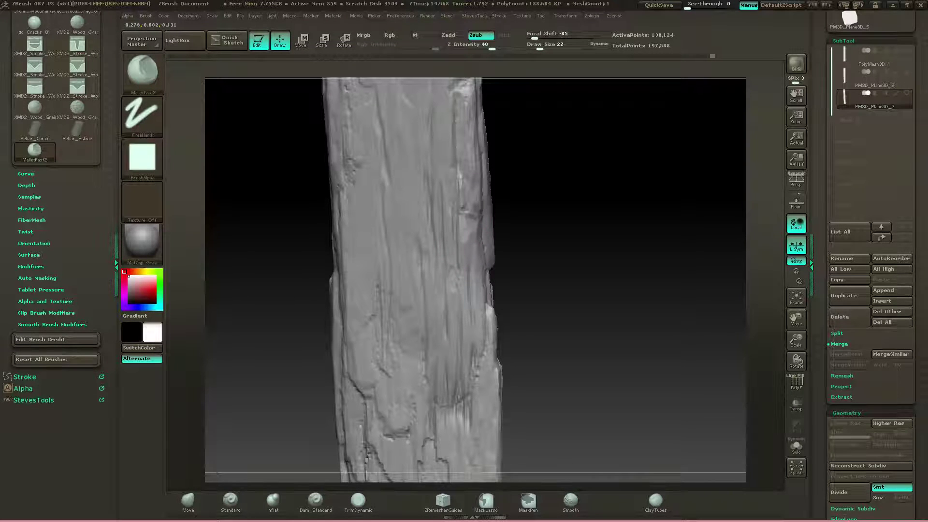
- Hammer small dents into the plank's middle face between the grain grooves with the MalletFast2 brush
drag(541, 280, 521, 270)
alt+drag(522, 270, 522, 213)
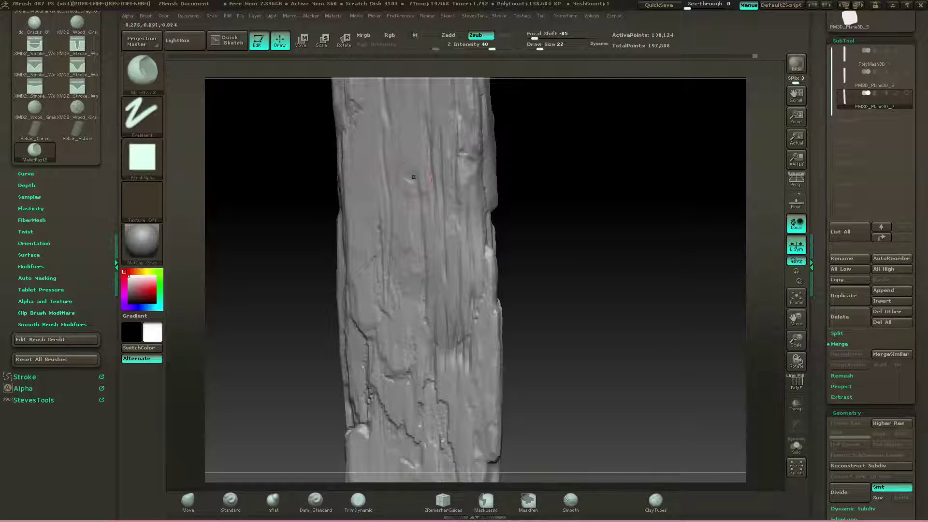
drag(413, 180, 422, 207)
mouse_move(526, 174)
mouse_down()
mouse_move(565, 174)
mouse_move(536, 174)
mouse_up()
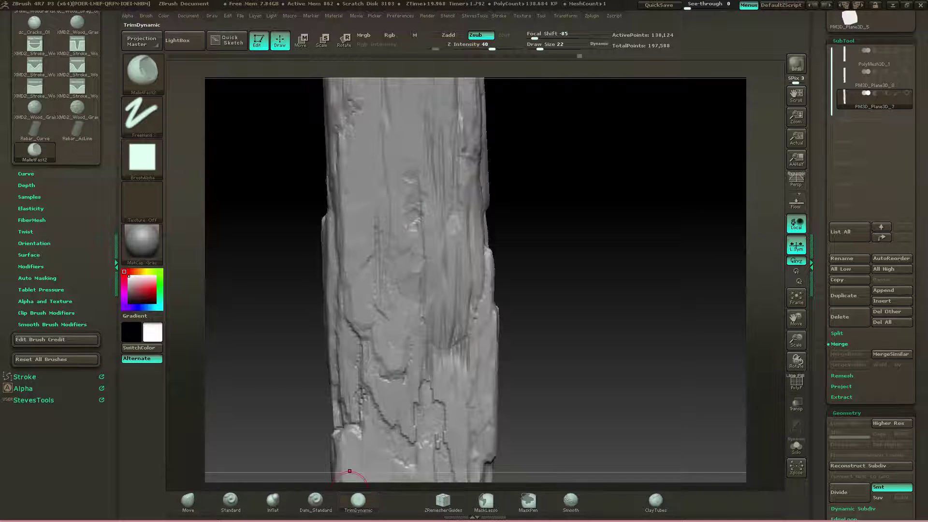
- Flatten the dents and soften the wood grain ridges on the plank's middle face with the TrimDynamic brush
click(358, 500)
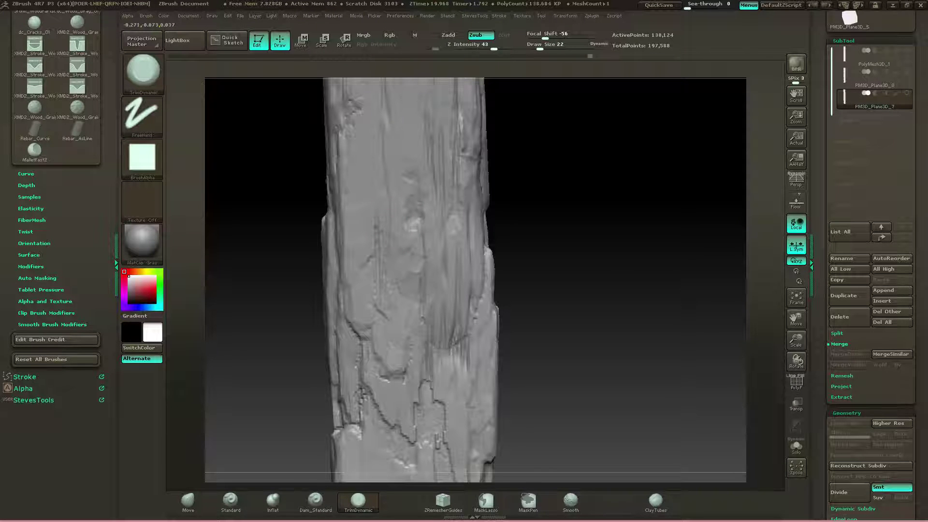
drag(546, 208, 519, 232)
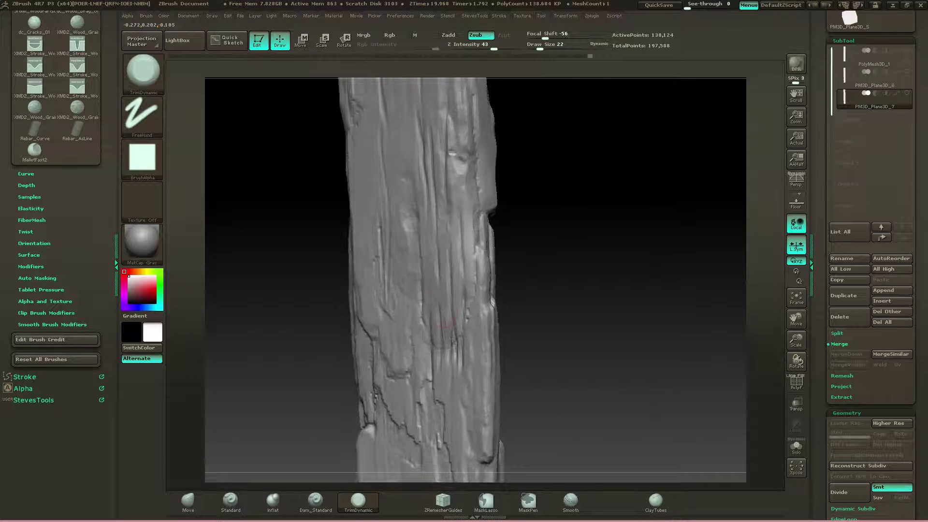
drag(456, 292, 455, 324)
right_drag(454, 318, 433, 319)
drag(445, 329, 445, 339)
drag(527, 278, 527, 251)
drag(491, 301, 505, 304)
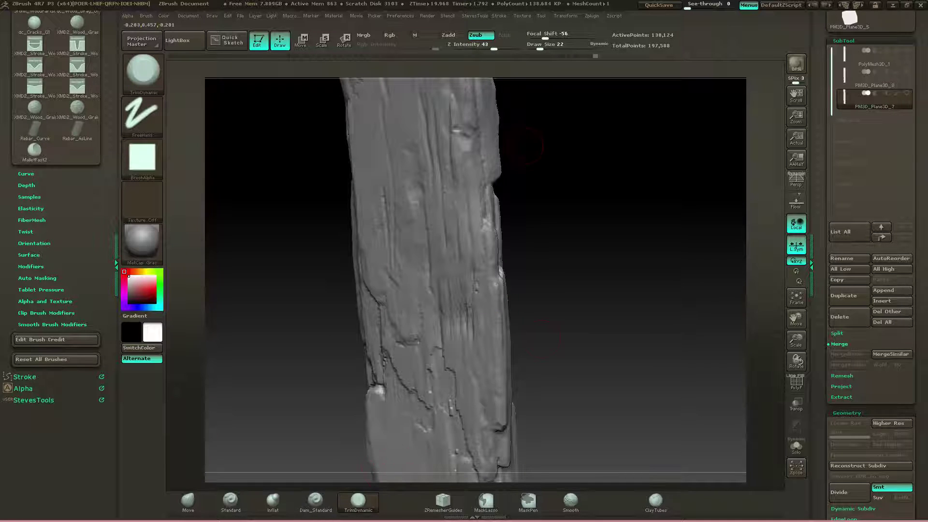
- Build up rough clay texture around the cracks on the plank's middle face with ClayTubes, and re-DynaMesh the plank
click(656, 502)
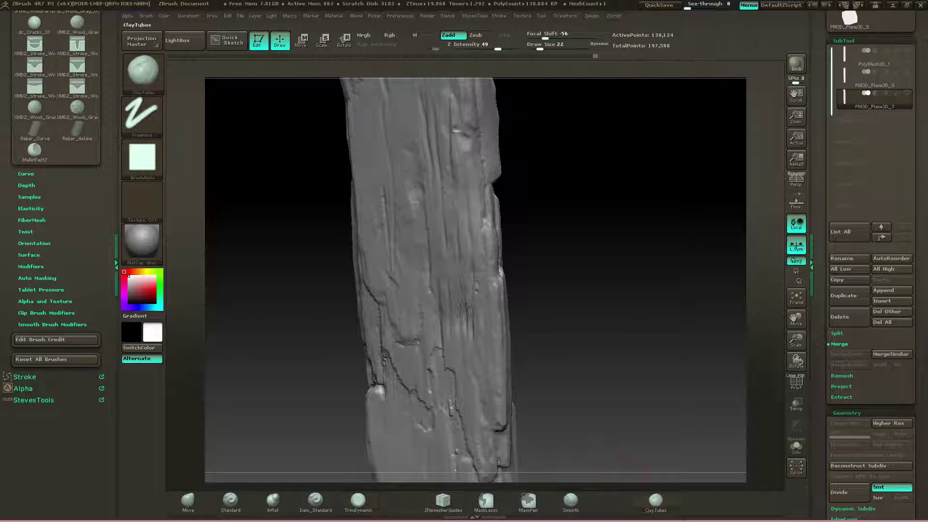
drag(565, 329, 536, 322)
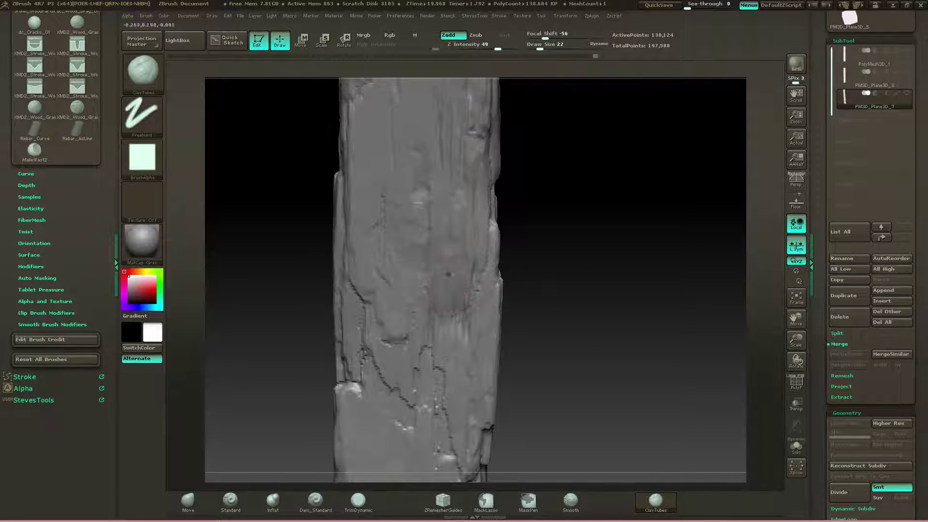
mouse_move(524, 232)
mouse_down()
mouse_move(503, 217)
mouse_move(489, 227)
mouse_up()
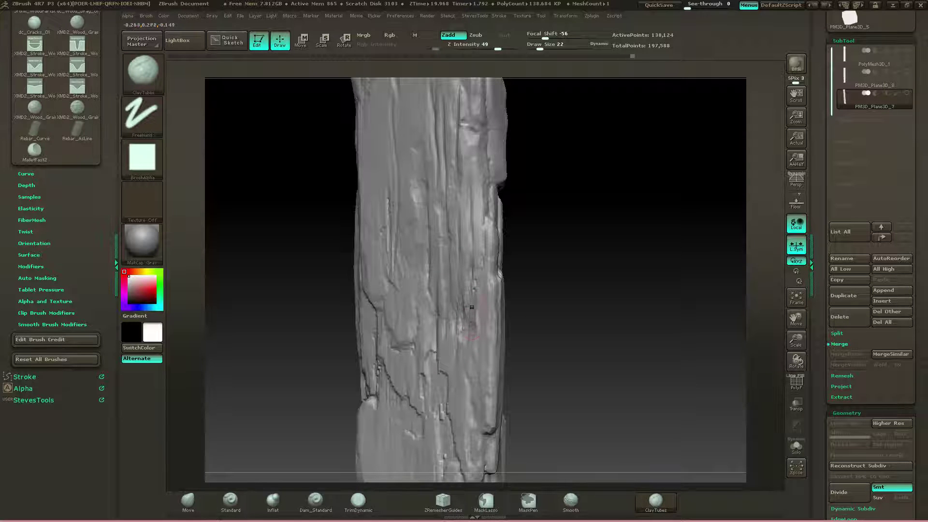
drag(519, 351, 538, 309)
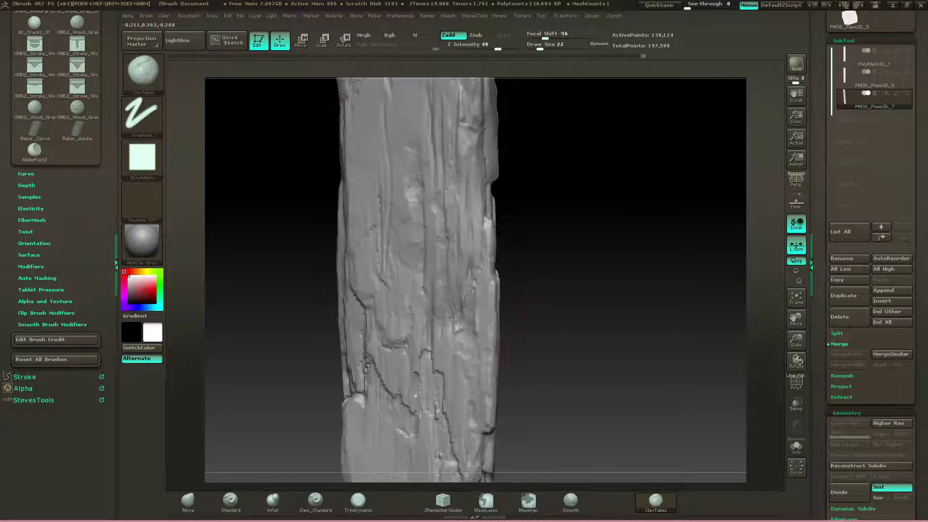
alt+drag(487, 350, 509, 231)
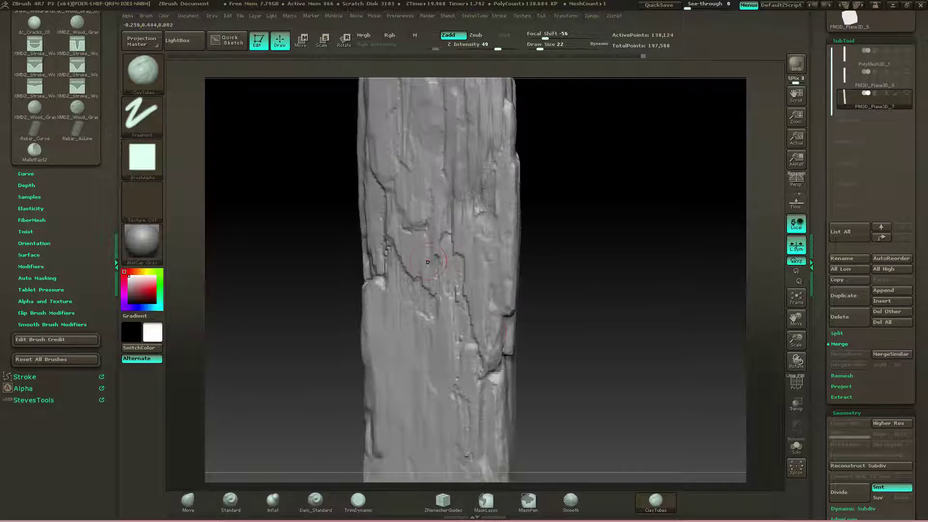
mouse_move(459, 262)
mouse_down()
mouse_move(458, 294)
mouse_move(446, 236)
mouse_up()
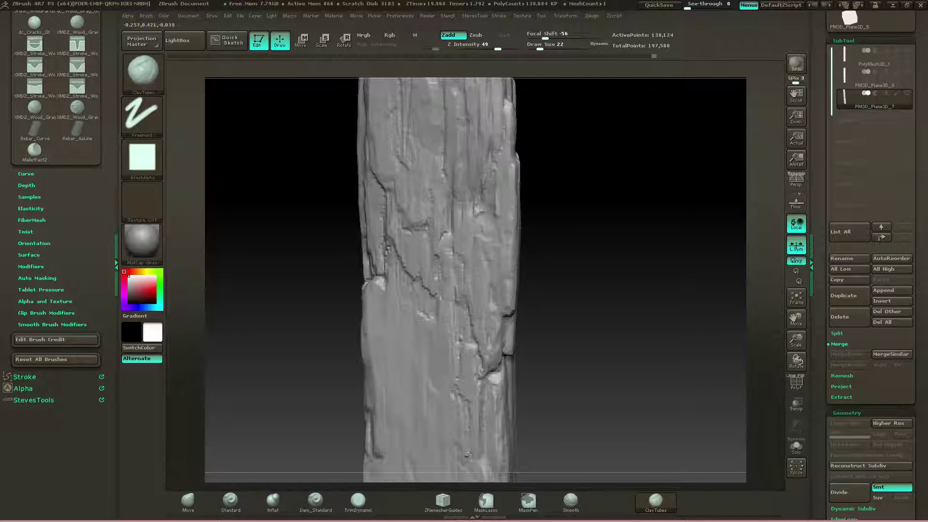
mouse_move(448, 293)
mouse_down()
mouse_move(432, 304)
mouse_move(394, 257)
mouse_move(424, 347)
mouse_up()
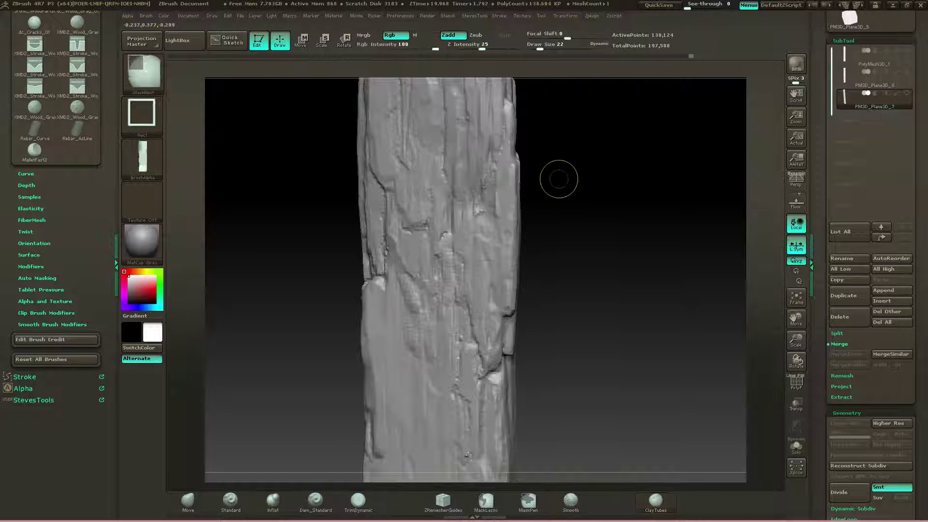
ctrl+drag(560, 188, 563, 225)
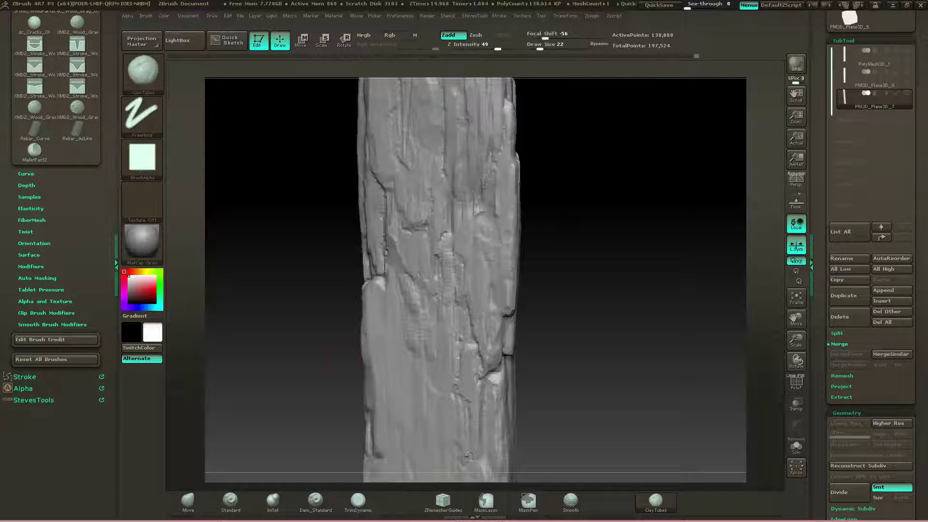
- Choose the XMD2_Stroke_WoodGrain_01 brush and adjust its LazyMouse radius and step for smoother strokes
key(b)
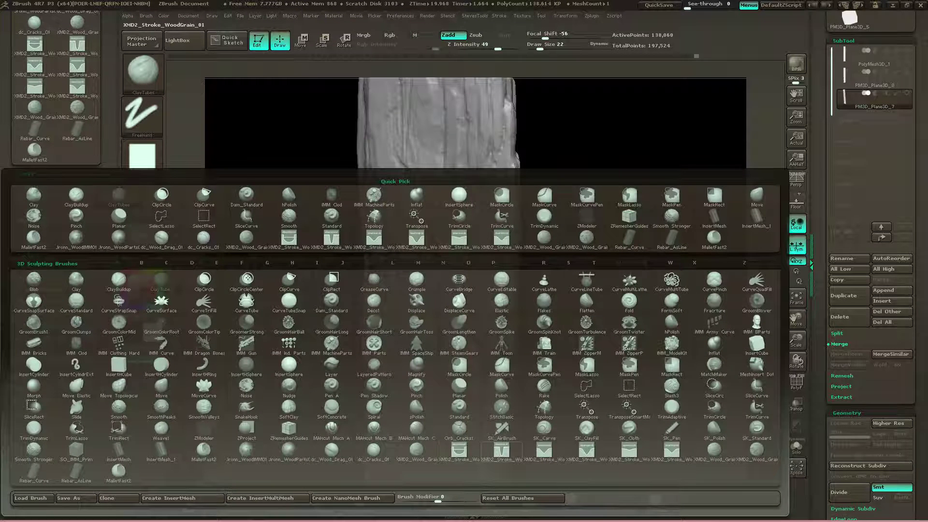
click(502, 451)
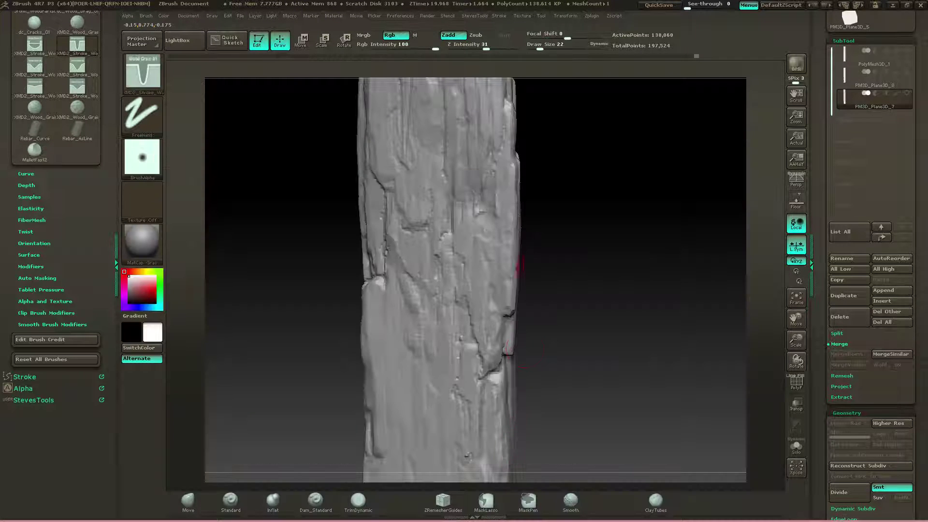
drag(533, 191, 560, 193)
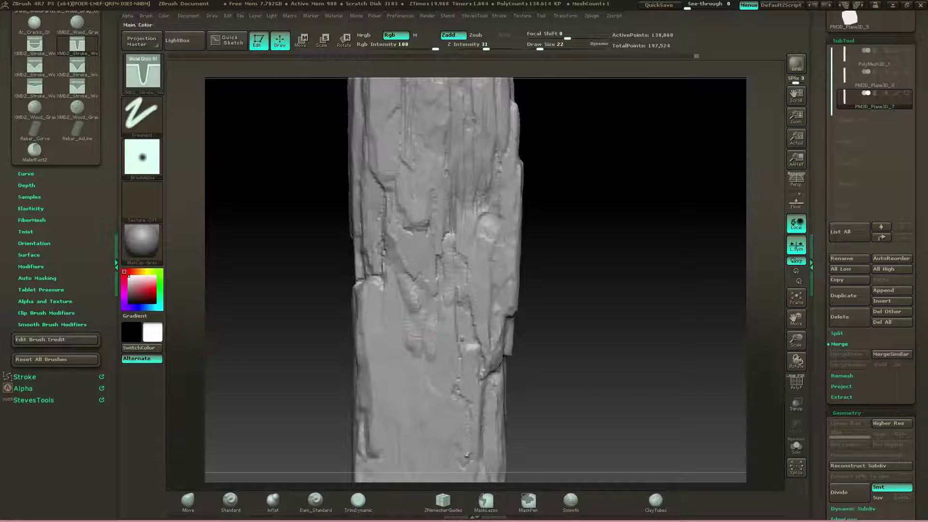
key(space)
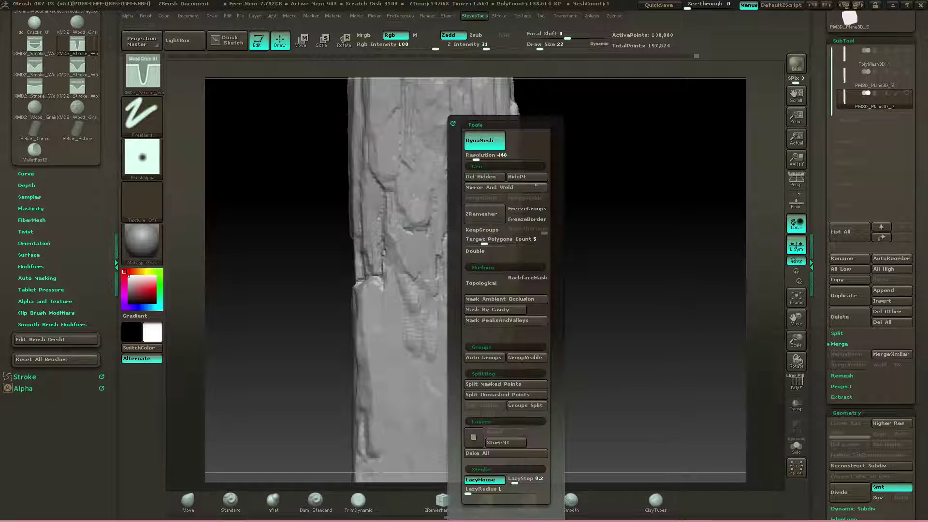
drag(468, 493, 502, 494)
click(508, 482)
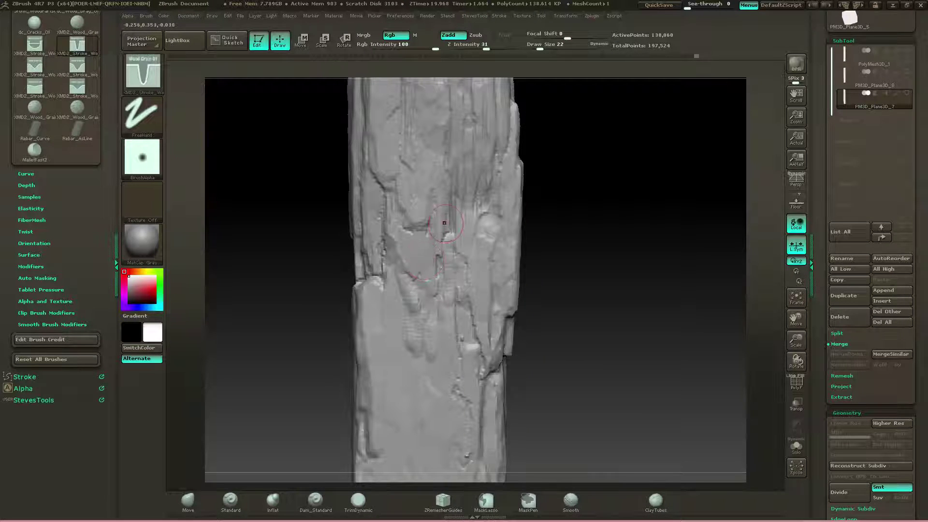
- Carve fine wood grain grooves into the smooth face below the plank's chipped area at Z Intensity 13
mouse_move(442, 230)
mouse_down()
mouse_move(432, 413)
mouse_move(440, 421)
mouse_up()
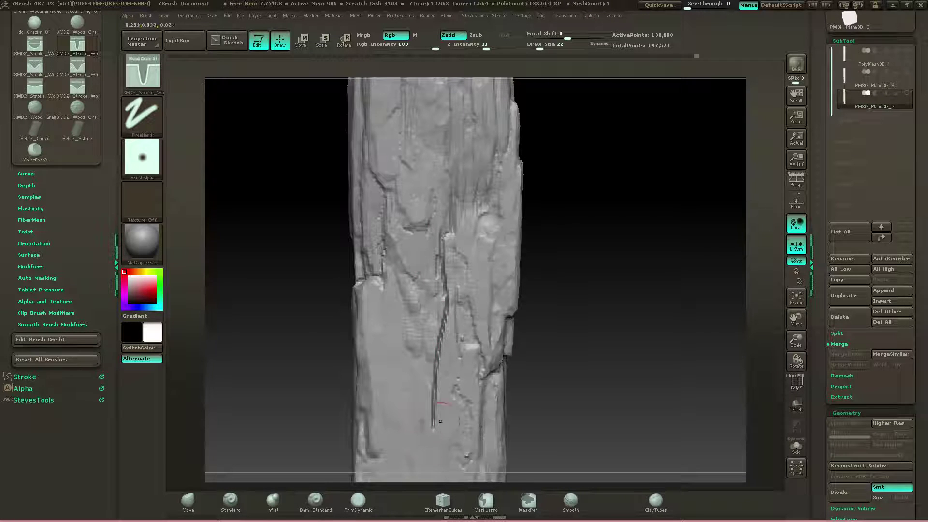
key(ctrl+z)
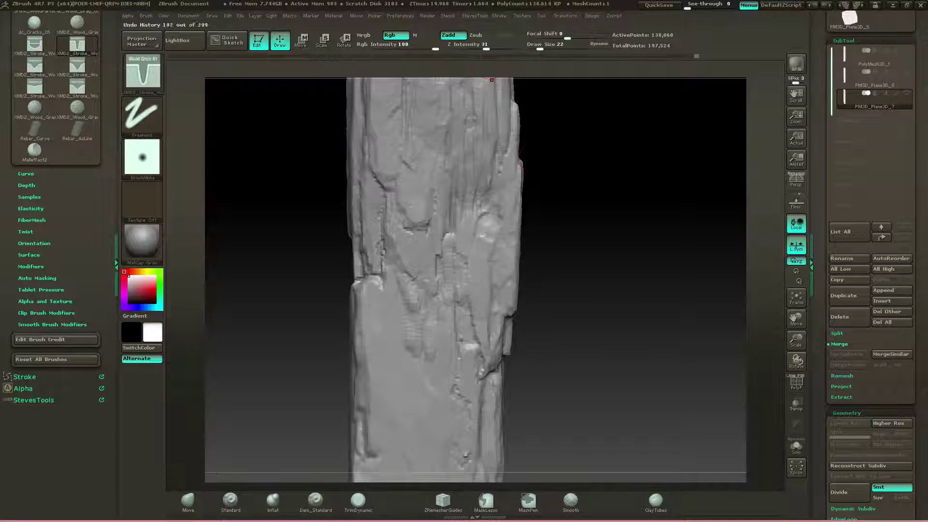
click(482, 47)
drag(472, 47, 471, 48)
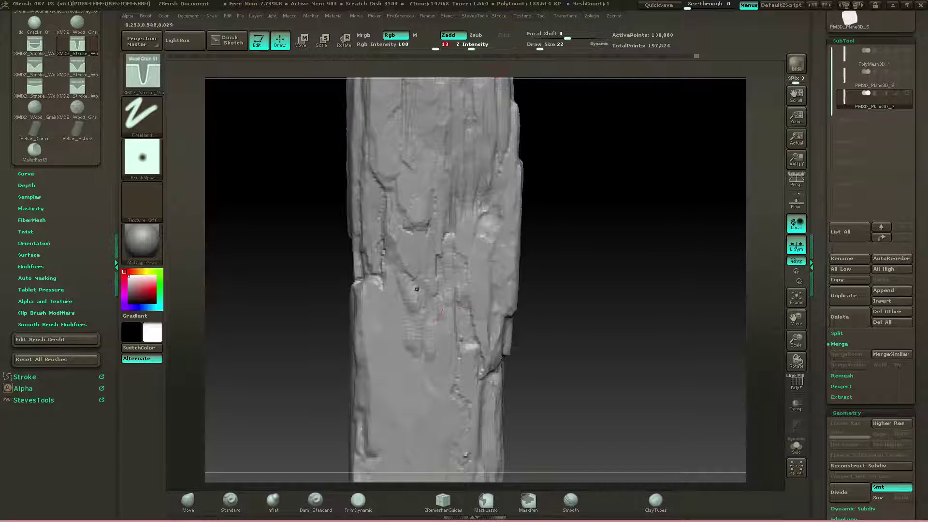
drag(382, 290, 382, 352)
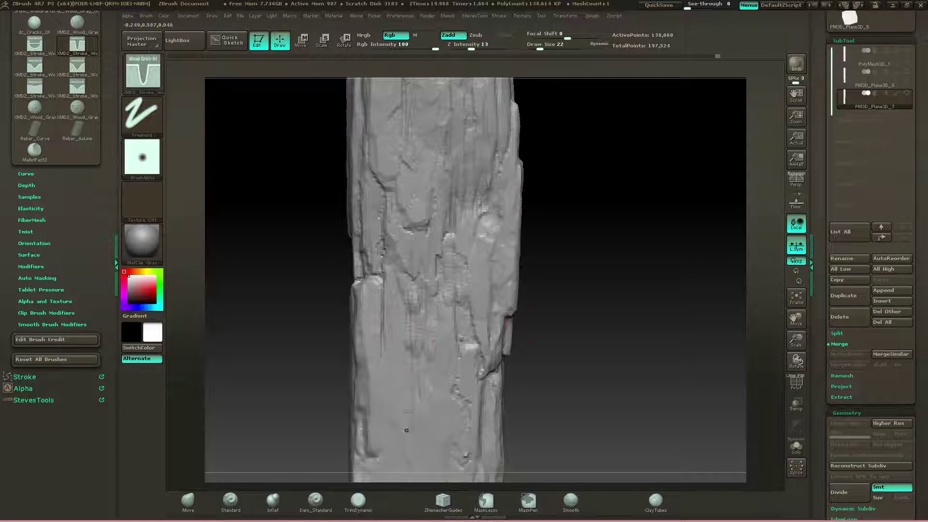
mouse_move(406, 430)
right_down()
mouse_move(399, 328)
mouse_move(372, 323)
right_up()
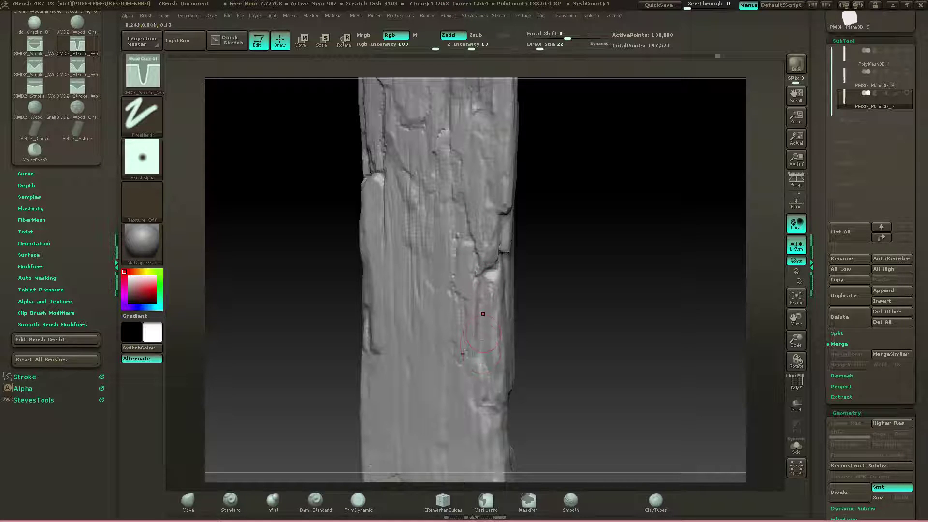
- Roughen the new wood grain grooves and chip edges below the plank's middle with the ClayTubes brush
click(650, 502)
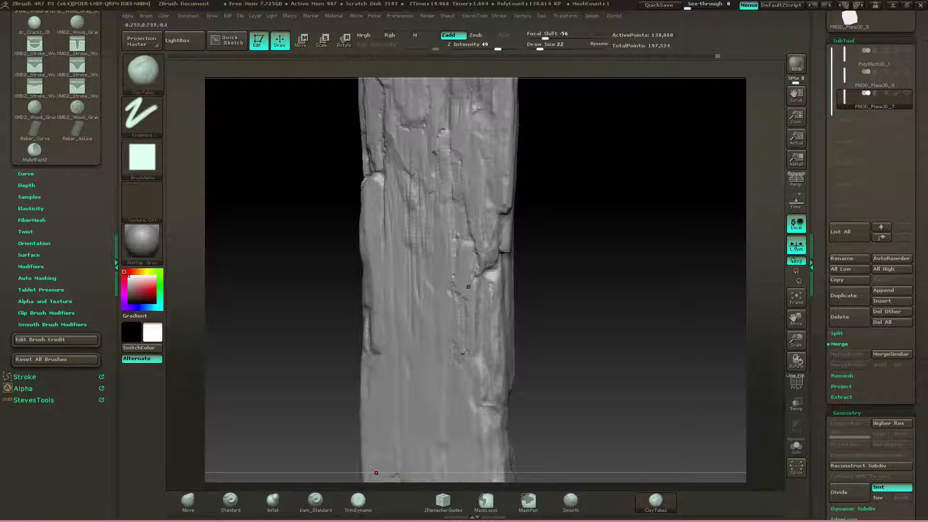
drag(426, 272, 427, 289)
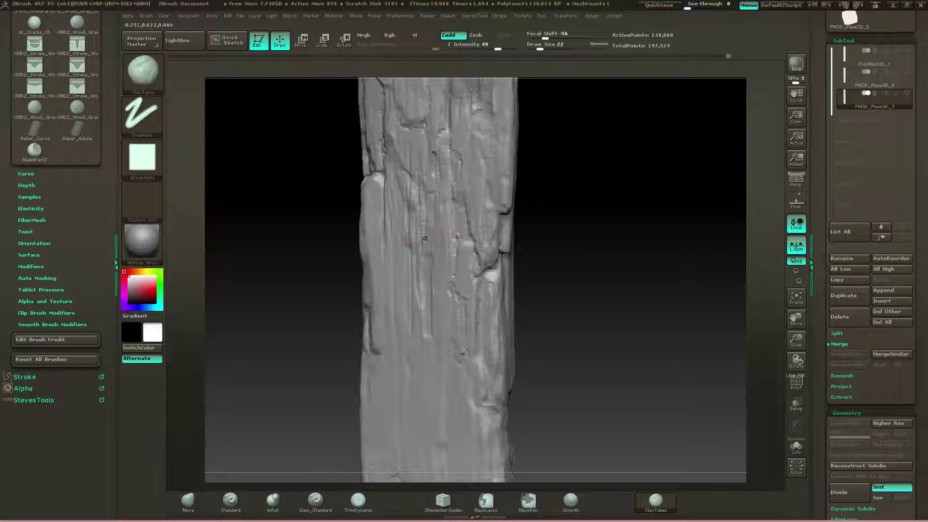
drag(425, 242, 411, 181)
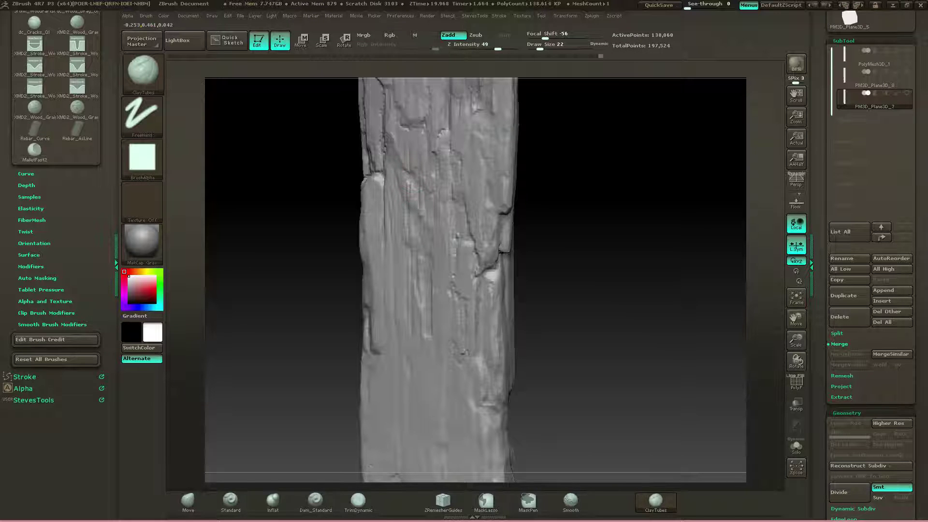
drag(548, 261, 560, 262)
right_drag(411, 184, 430, 185)
drag(434, 191, 441, 213)
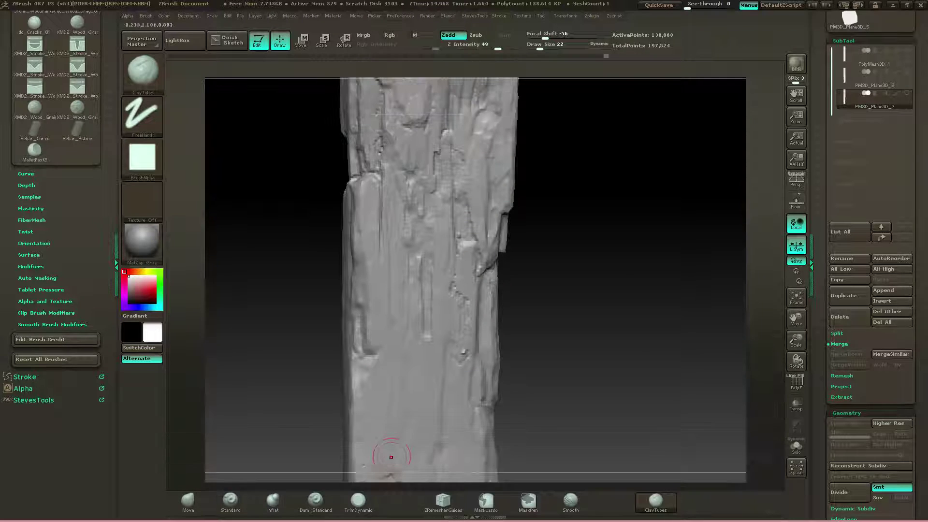
right_drag(497, 223, 479, 231)
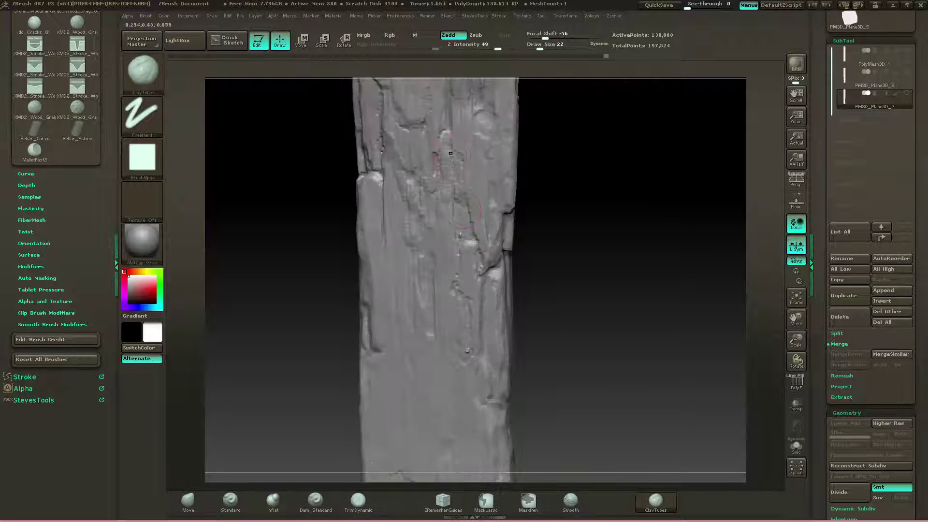
- Flatten the roughened chips on the plank's middle face with the TrimDynamic brush
click(358, 501)
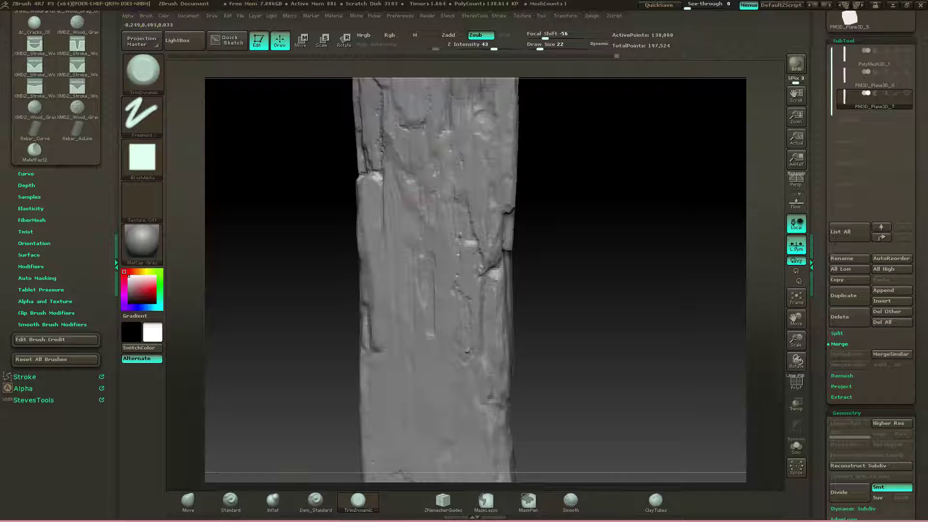
mouse_move(498, 251)
mouse_down()
mouse_move(479, 247)
mouse_move(476, 232)
mouse_up()
mouse_move(575, 241)
mouse_down()
mouse_move(393, 249)
mouse_move(541, 231)
mouse_move(521, 205)
mouse_move(464, 205)
mouse_move(548, 205)
mouse_move(508, 187)
mouse_move(500, 295)
mouse_up()
alt+drag(500, 295, 504, 278)
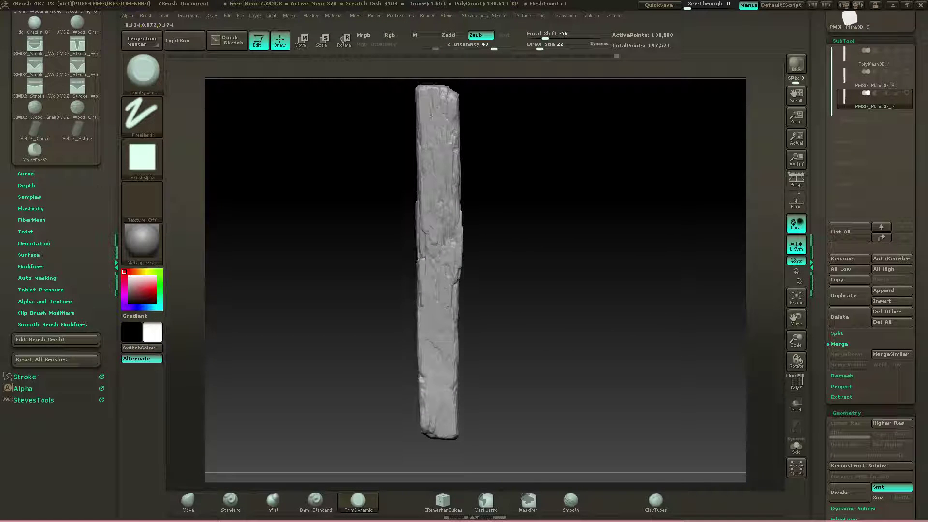
- Trim the plank's side edge just above the protruding side chip with TrimDynamic
mouse_move(418, 208)
mouse_down()
mouse_move(418, 264)
mouse_move(398, 267)
mouse_move(518, 271)
mouse_up()
alt+drag(502, 251, 504, 294)
alt+drag(512, 232, 526, 413)
mouse_move(525, 339)
mouse_down()
mouse_move(517, 338)
mouse_move(532, 337)
mouse_up()
drag(532, 246, 541, 245)
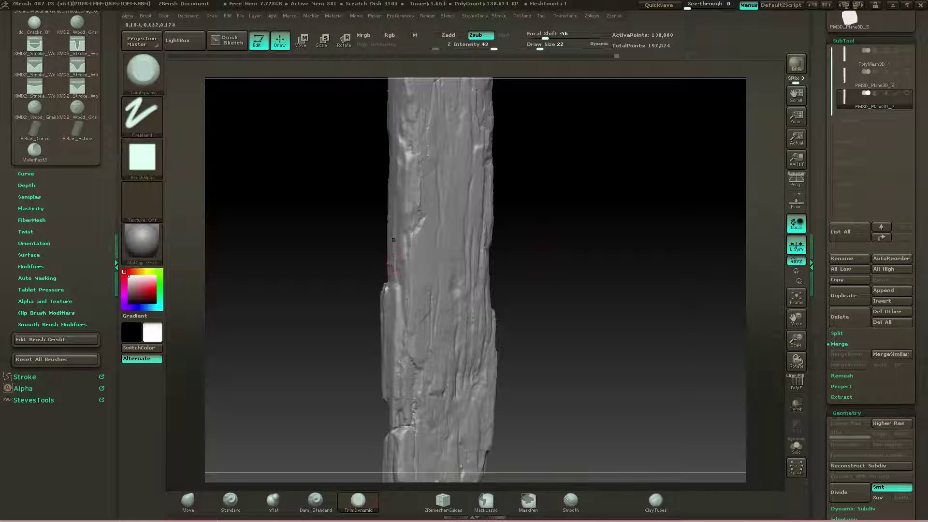
- Add worn clay detail along the side edges of the plank's upper half with ClayTubes
click(655, 502)
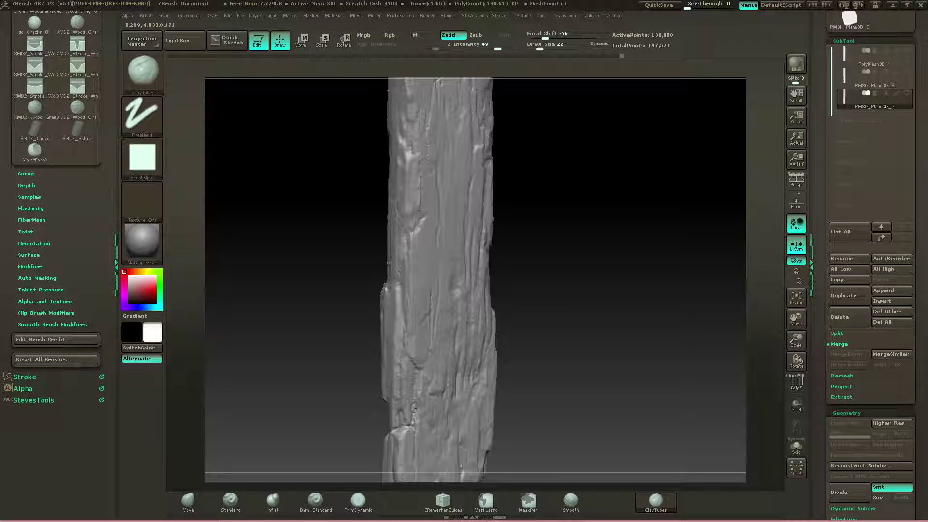
mouse_move(507, 220)
mouse_down()
mouse_move(565, 226)
mouse_move(508, 224)
mouse_up()
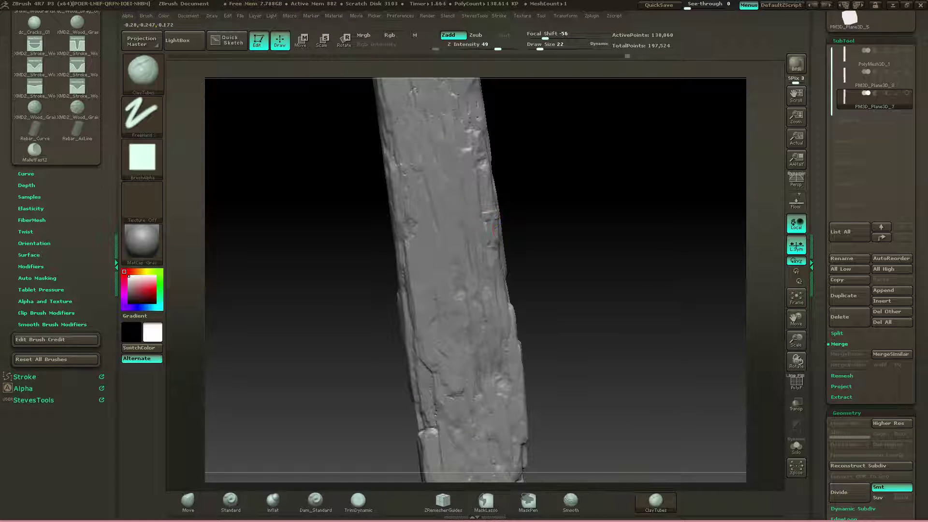
mouse_move(513, 202)
mouse_down()
mouse_move(493, 294)
mouse_move(452, 306)
mouse_up()
- Turn to the plank's smooth back side and set MaskLasso as the masking brush
mouse_move(517, 309)
mouse_down()
mouse_move(502, 300)
mouse_move(537, 296)
mouse_move(518, 306)
mouse_move(532, 271)
mouse_move(538, 309)
mouse_move(498, 363)
mouse_move(410, 377)
mouse_move(430, 416)
mouse_up()
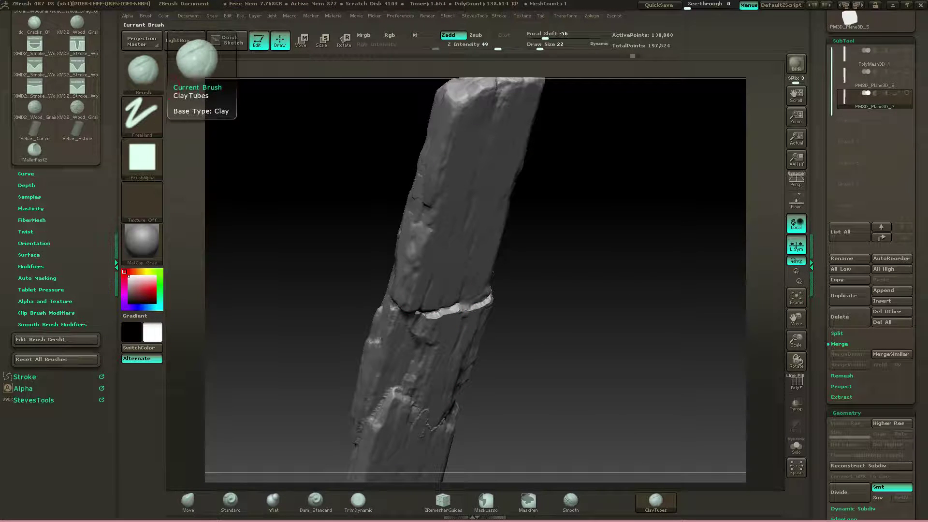
key(ctrl)
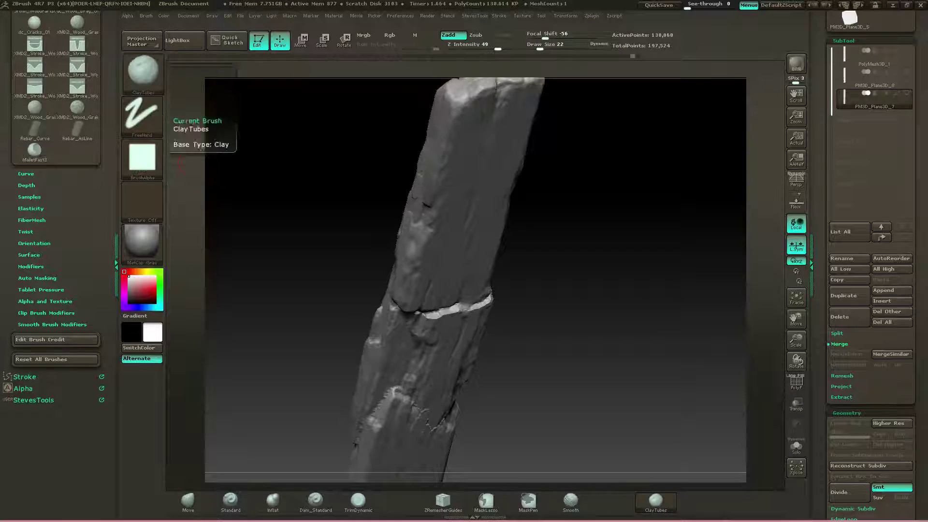
ctrl+click(143, 72)
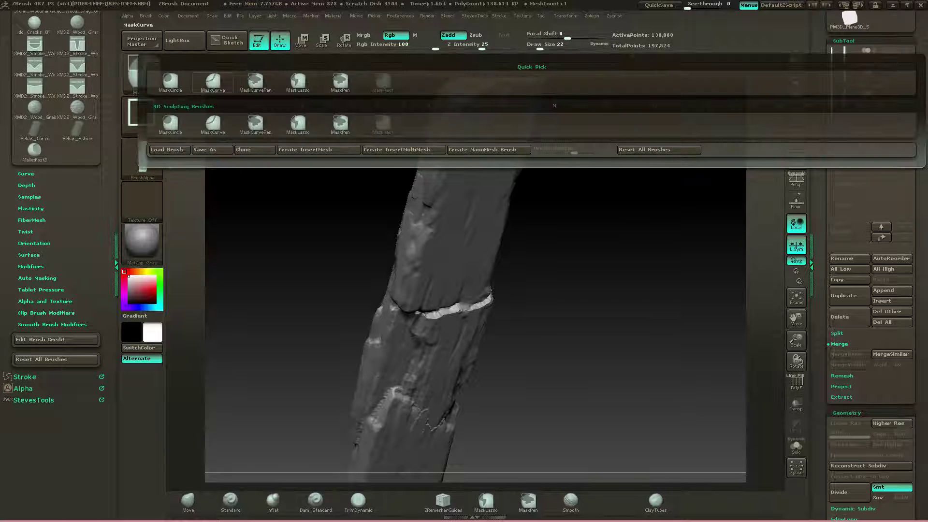
click(297, 81)
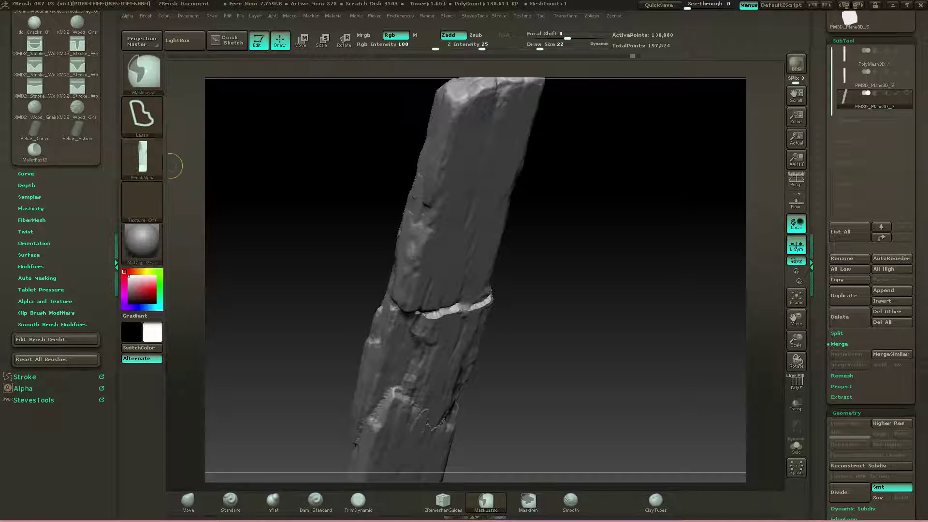
- Turn off the MaskLasso brush's alpha and limit the mask to the band just below the ledge on the plank's back
ctrl+click(144, 159)
ctrl+click(207, 163)
mouse_move(546, 271)
mouse_down()
mouse_move(503, 308)
mouse_move(423, 330)
mouse_move(427, 316)
mouse_move(515, 283)
mouse_up()
drag(522, 282, 507, 217)
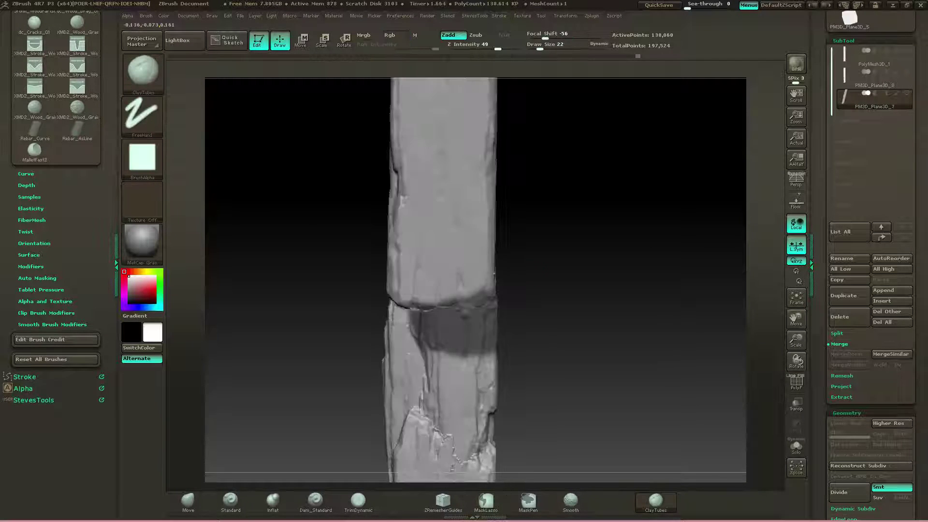
mouse_move(360, 233)
ctrl+mouse_down()
mouse_move(388, 320)
mouse_move(504, 297)
ctrl+mouse_up()
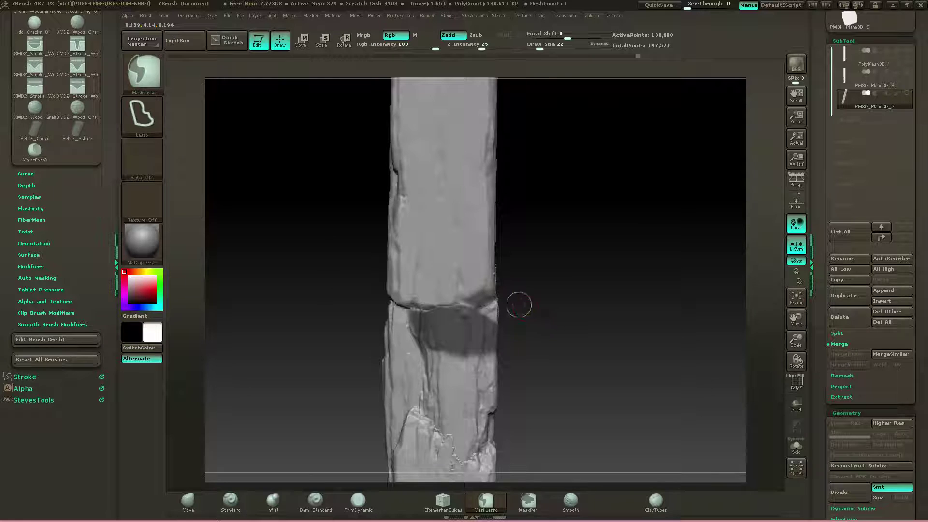
mouse_move(385, 250)
ctrl+mouse_down()
mouse_move(398, 312)
mouse_move(465, 304)
mouse_move(503, 312)
mouse_move(500, 329)
mouse_move(456, 320)
mouse_move(452, 302)
mouse_move(505, 297)
mouse_move(597, 319)
mouse_move(502, 273)
mouse_move(437, 289)
mouse_move(502, 278)
mouse_move(515, 264)
mouse_move(488, 285)
mouse_move(597, 296)
ctrl+mouse_up()
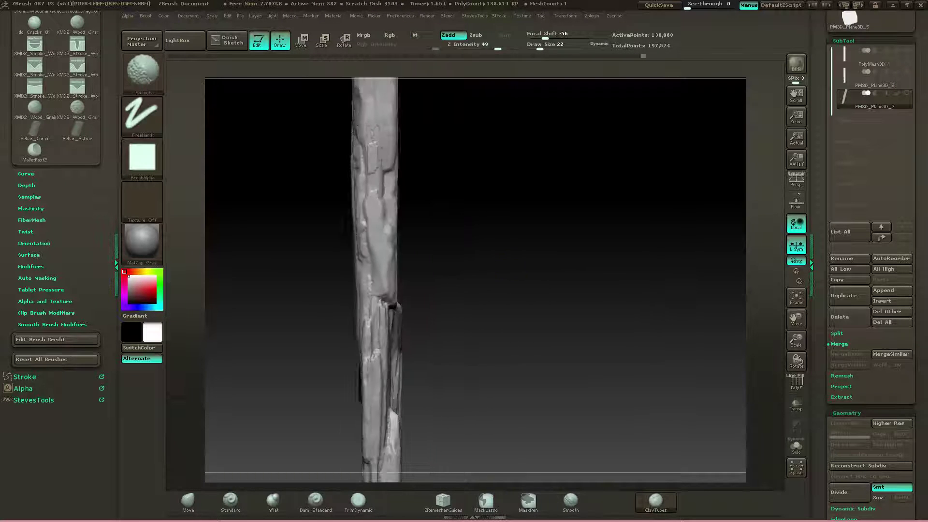
- Push the unmasked ledge edge down over the masked band with the Move brush at draw size 62
drag(397, 304, 464, 285)
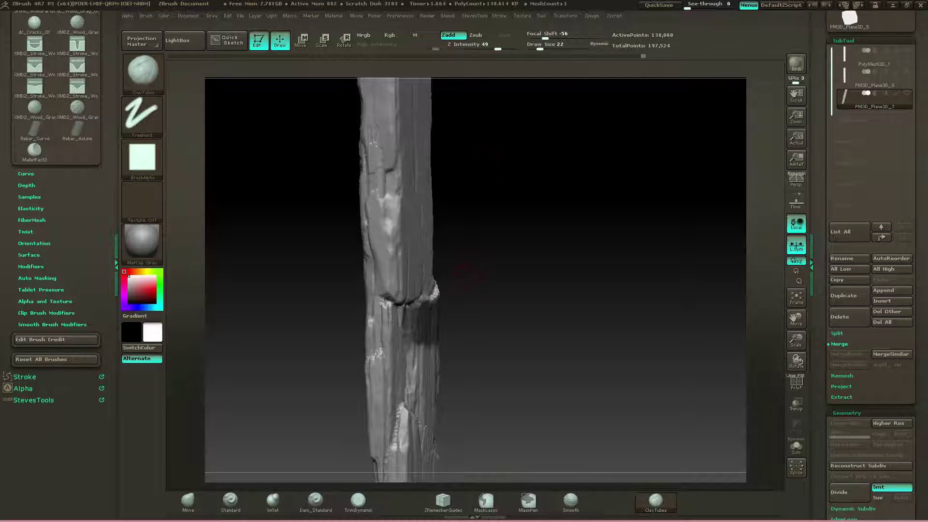
key(b)
key(m)
key(v)
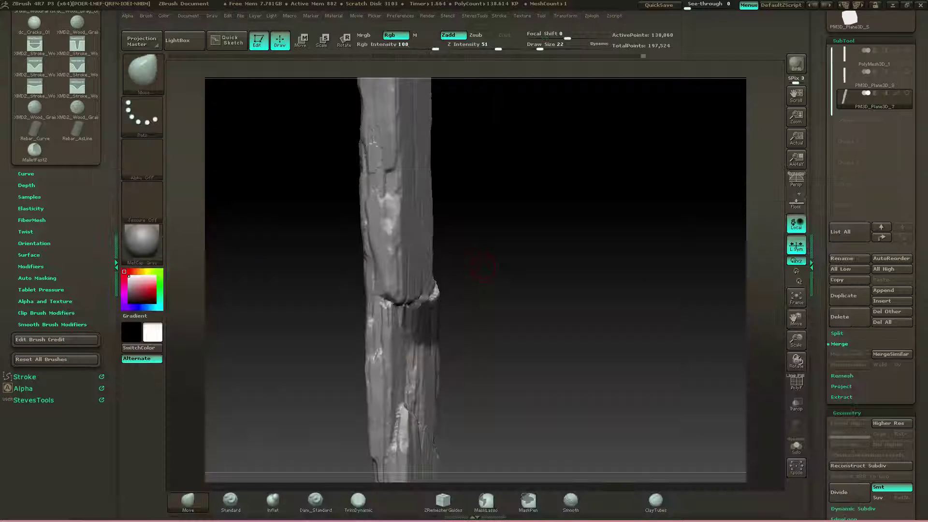
key(s)
drag(485, 272, 492, 273)
drag(429, 284, 408, 303)
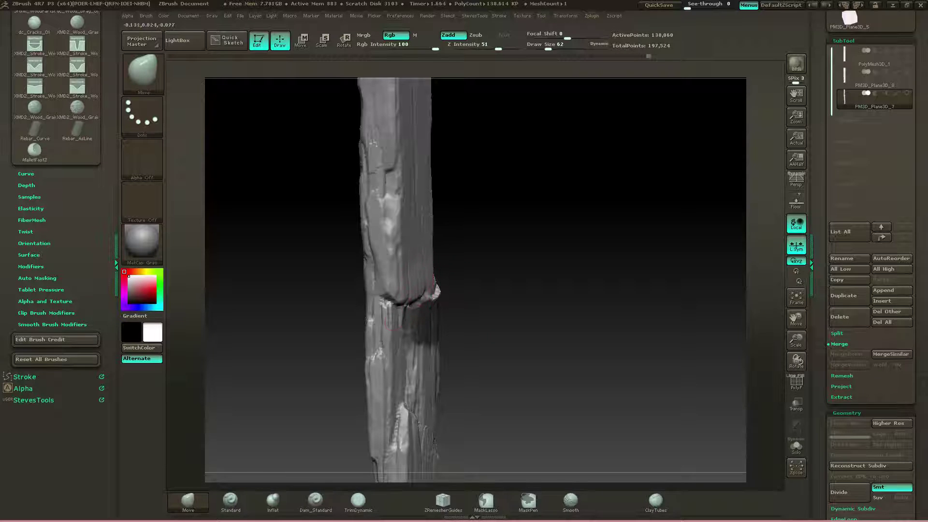
- Reshape the surface just above the ledge with the Move brush and clear the mask
right_drag(414, 292, 421, 290)
drag(421, 280, 419, 268)
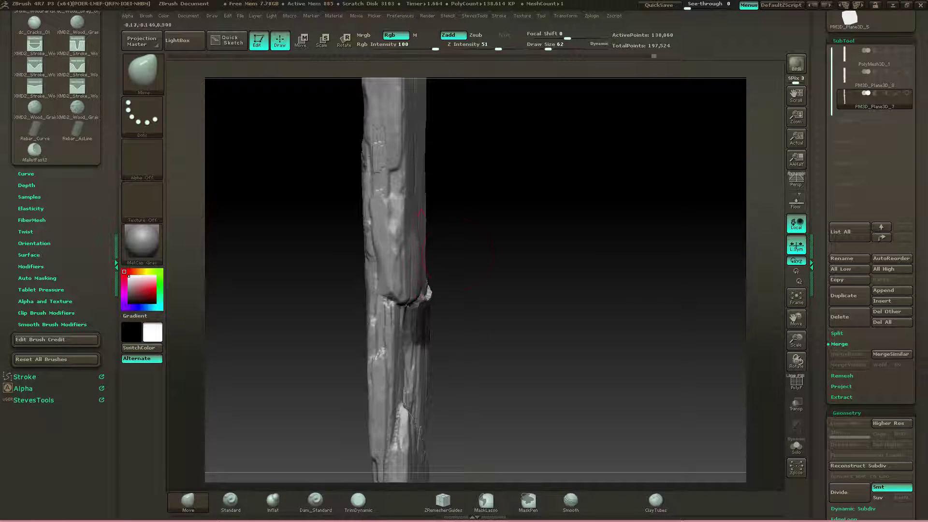
mouse_move(414, 241)
right_down()
mouse_move(384, 238)
mouse_move(410, 256)
right_up()
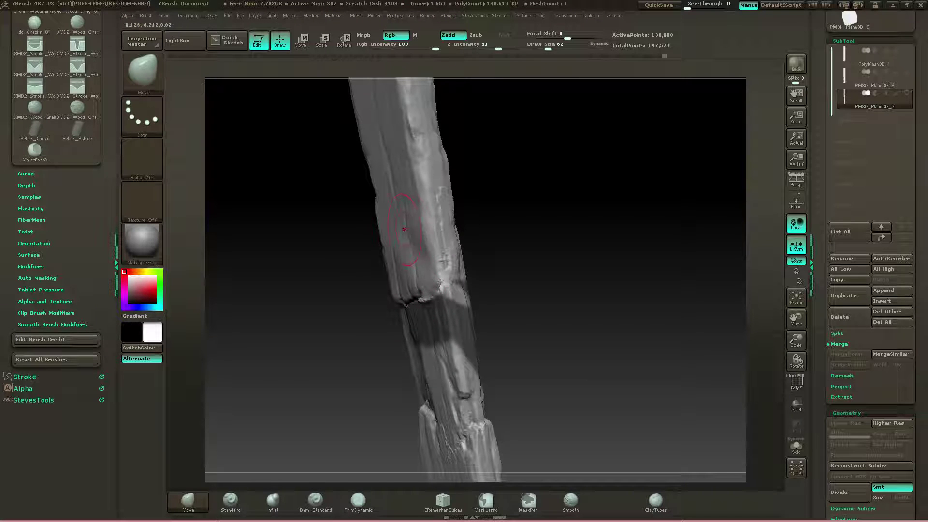
shift+right_drag(437, 196, 463, 196)
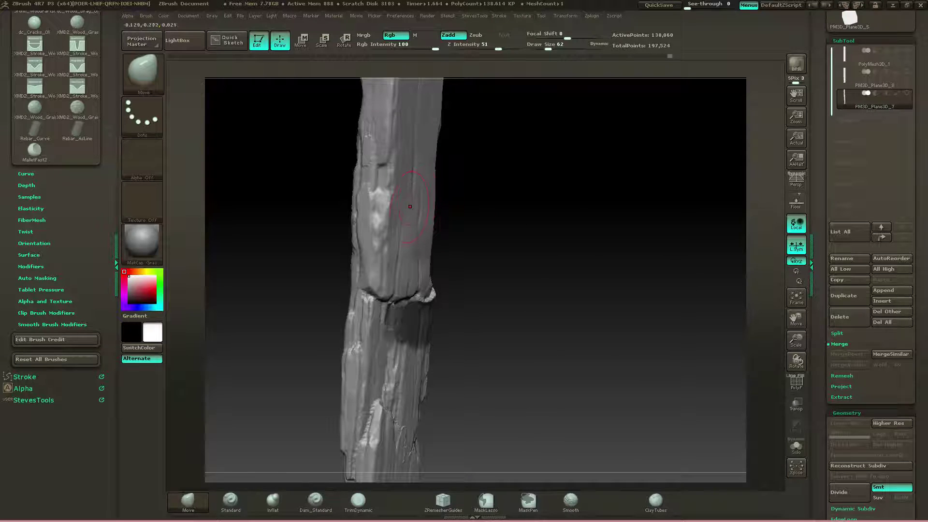
right_drag(498, 226, 484, 229)
mouse_move(486, 237)
ctrl+mouse_down()
mouse_move(501, 242)
mouse_move(500, 225)
ctrl+mouse_up()
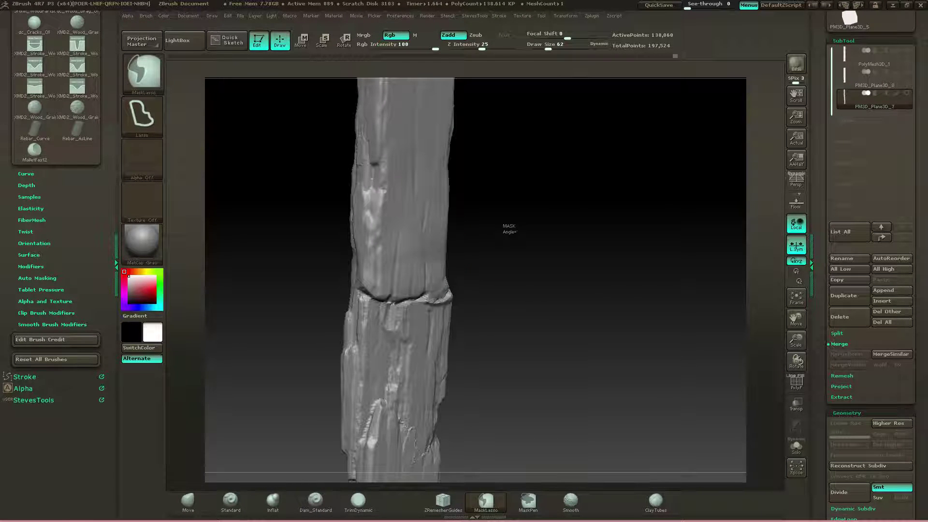
- Flatten the protruding corner of the ledge with the TrimDynamic brush
click(358, 502)
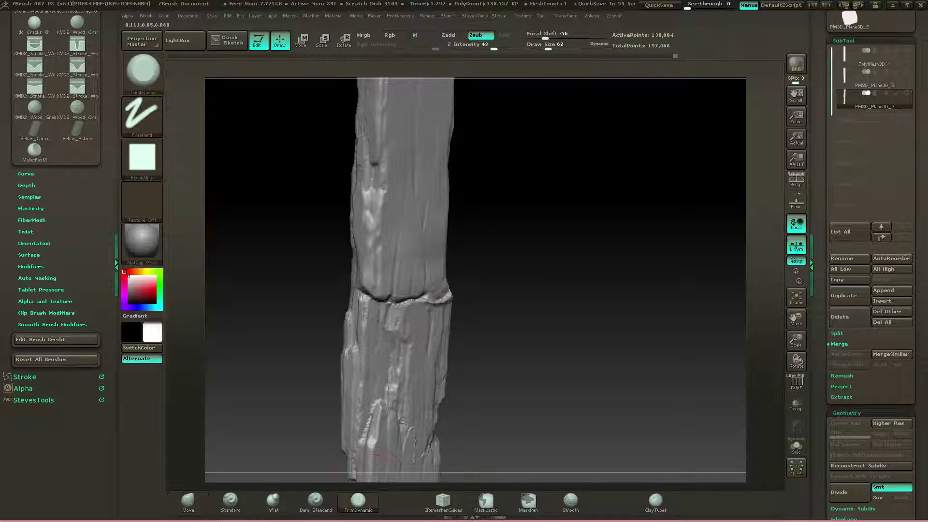
mouse_move(431, 305)
mouse_down()
mouse_move(443, 303)
mouse_move(431, 304)
mouse_up()
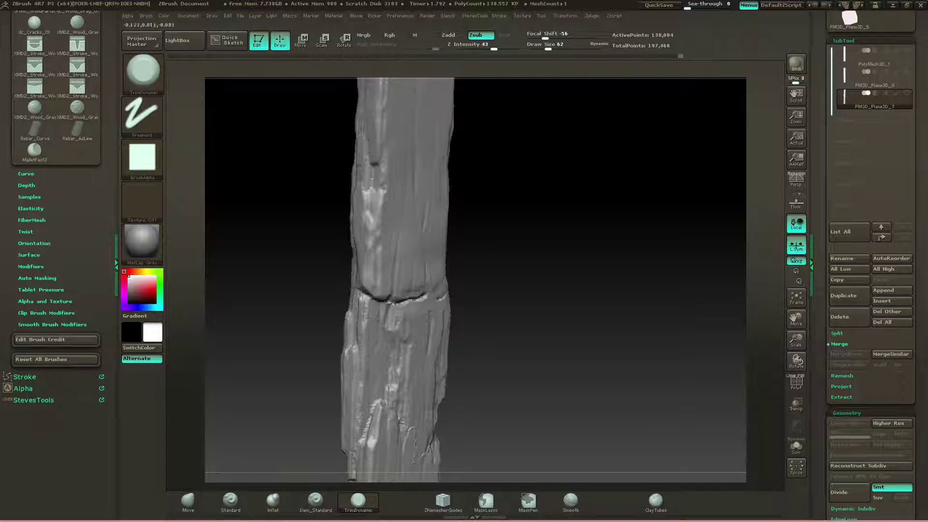
right_drag(420, 308, 381, 312)
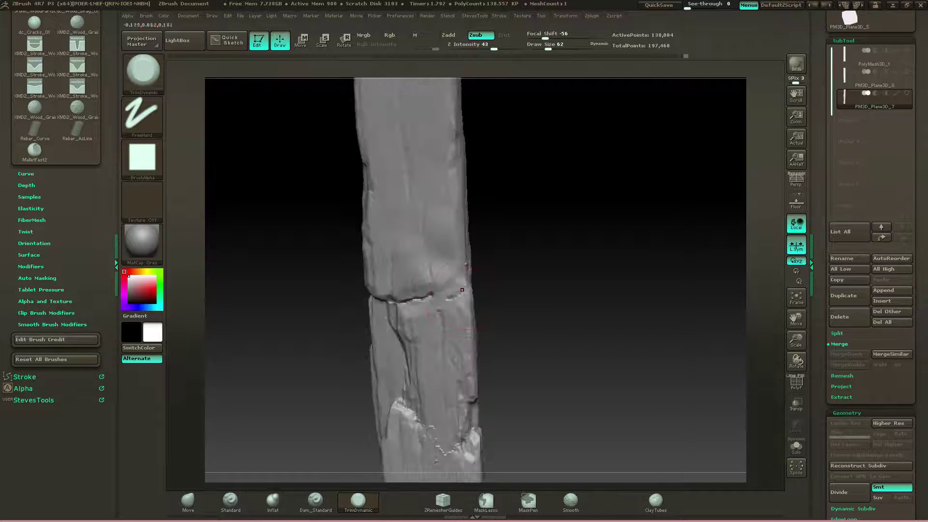
- Build up clay along the ledge's crease with the ClayTubes brush at draw size 20
key(b)
key(c)
key(t)
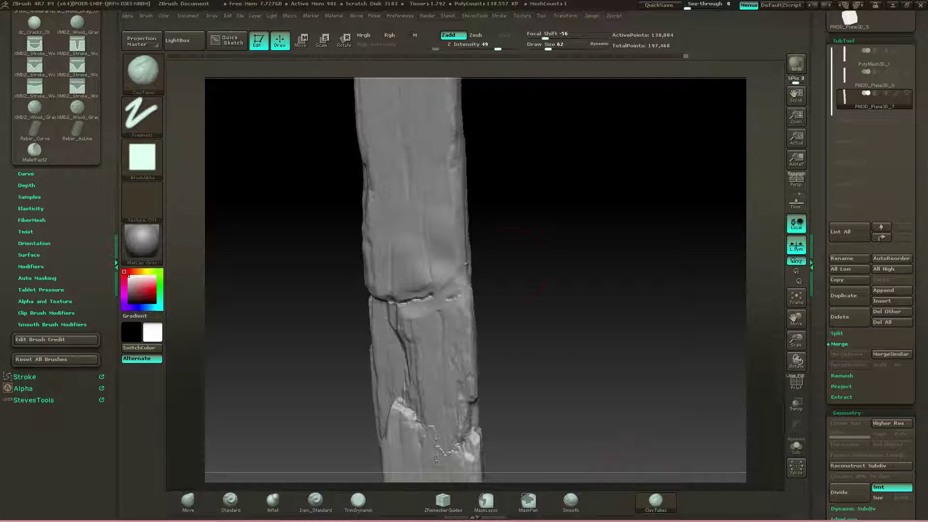
key(s)
drag(509, 271, 503, 270)
right_drag(449, 293, 462, 293)
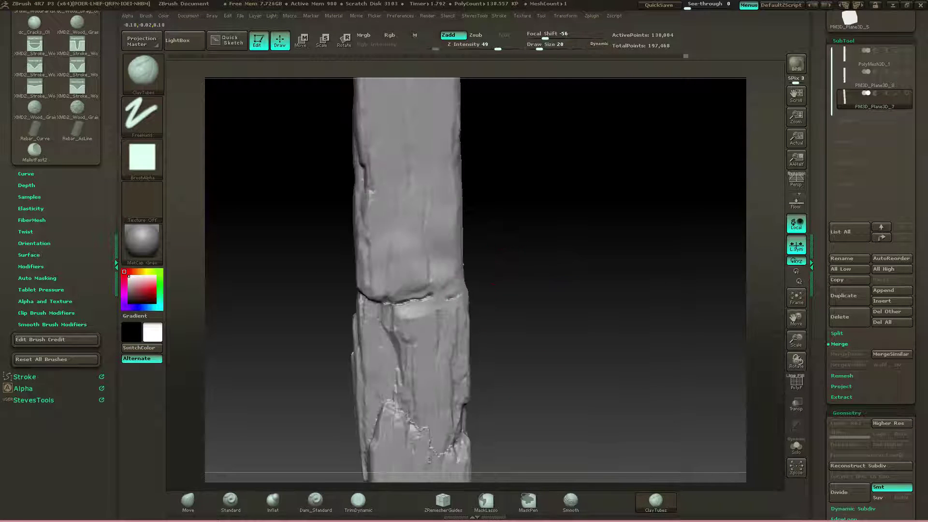
drag(430, 295, 384, 302)
mouse_move(505, 334)
mouse_down()
mouse_move(555, 336)
mouse_move(524, 329)
mouse_move(531, 360)
mouse_move(551, 314)
mouse_up()
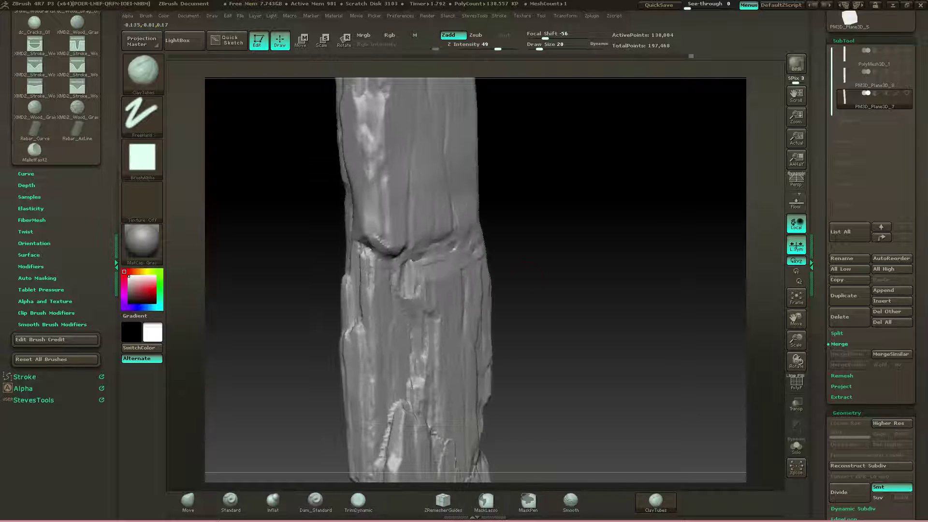
mouse_move(516, 271)
mouse_down()
mouse_move(568, 269)
mouse_move(525, 267)
mouse_up()
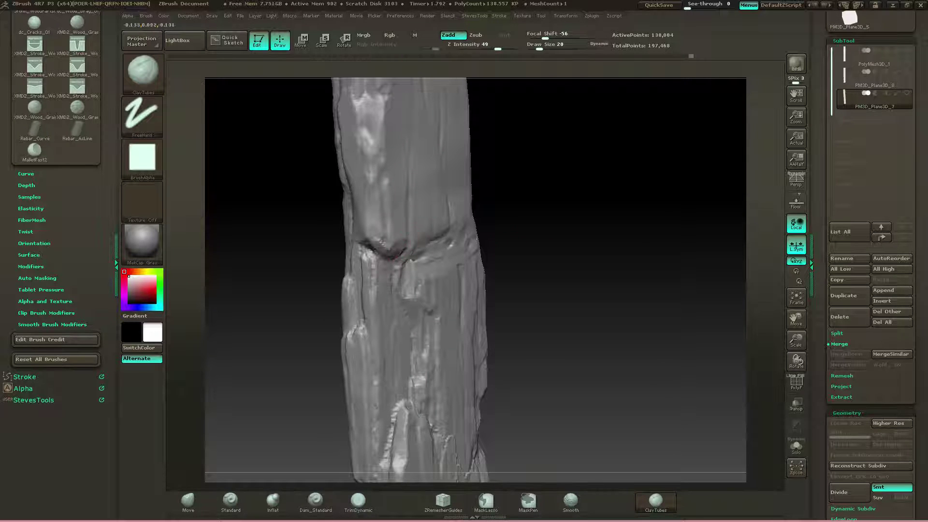
- Layer lengthwise ClayTubes strokes over the surface and crease just above the ledge, near the plank's side edge
mouse_move(379, 241)
mouse_down()
mouse_move(397, 247)
mouse_move(389, 201)
mouse_up()
drag(389, 234, 400, 242)
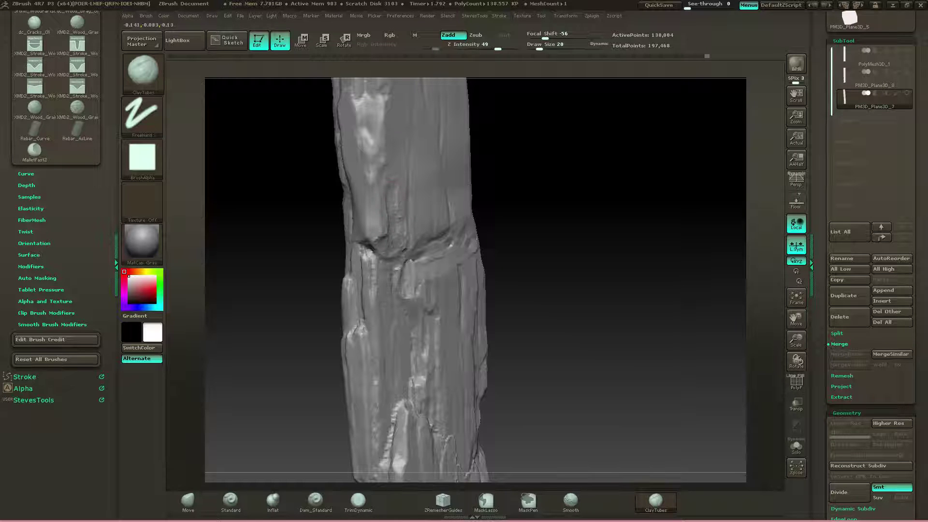
drag(390, 184, 395, 218)
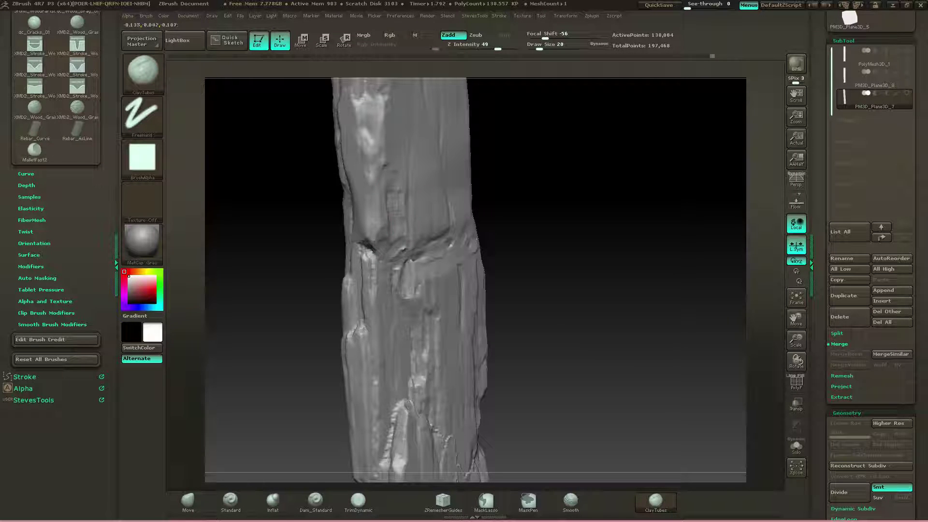
mouse_move(393, 249)
mouse_down()
mouse_move(413, 239)
mouse_move(400, 223)
mouse_up()
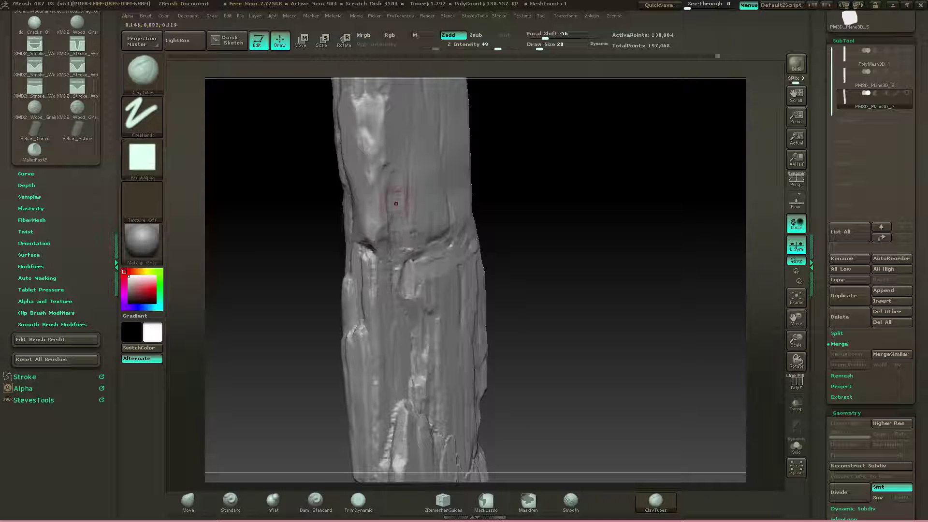
mouse_move(488, 199)
mouse_down()
mouse_move(541, 192)
mouse_move(427, 192)
mouse_up()
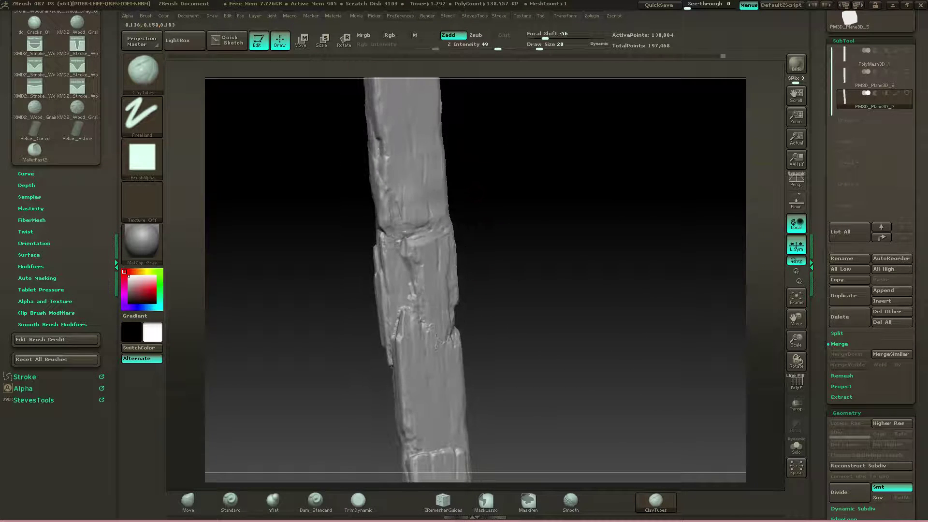
- Carve lengthwise wood grain grooves above the ledge and on the adjoining side face with an XMD2 wood grain brush
key(b)
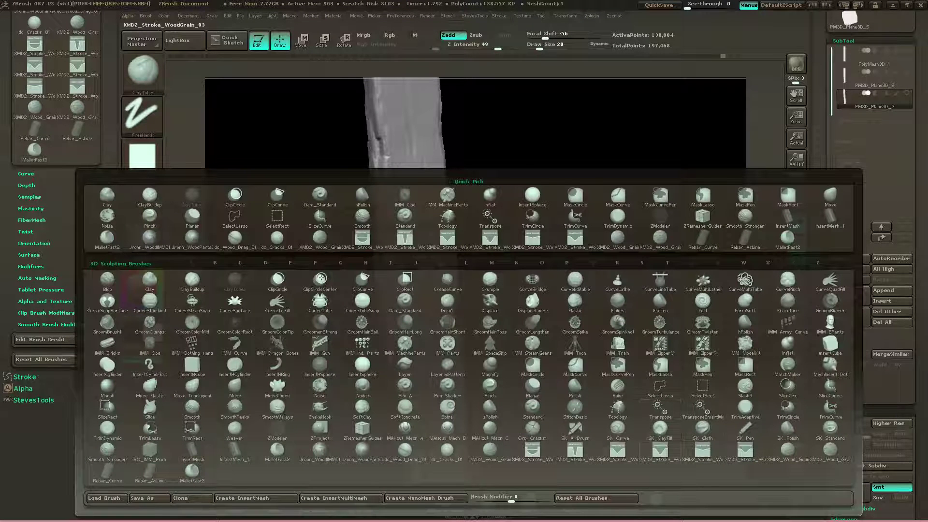
click(659, 451)
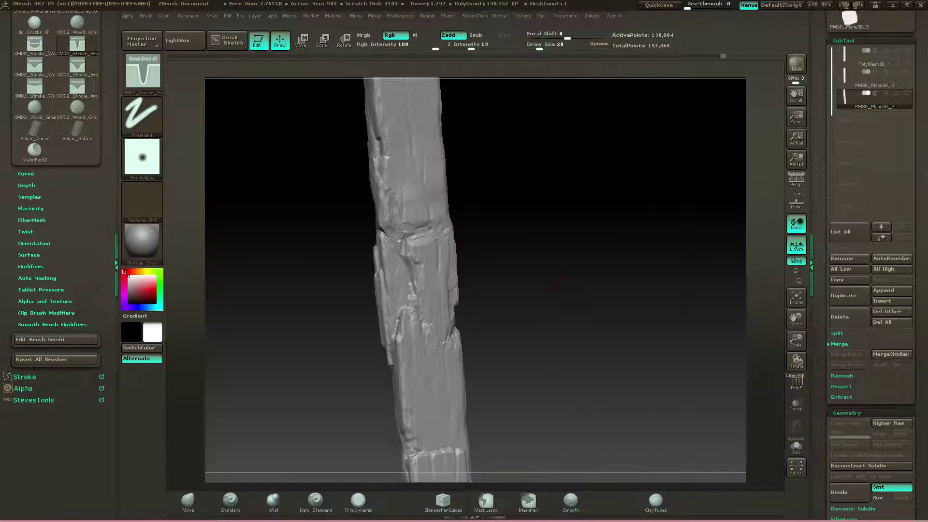
alt+right_drag(401, 161, 392, 203)
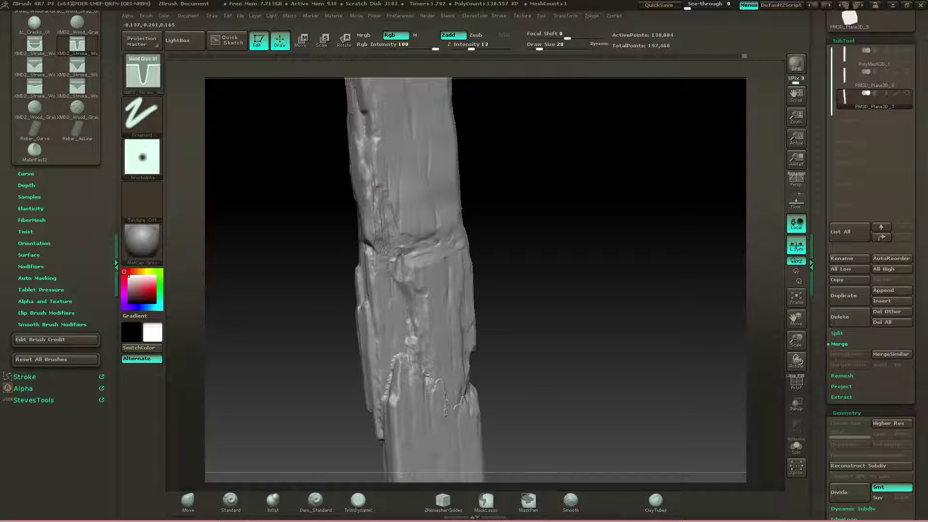
mouse_move(375, 193)
right_down()
mouse_move(385, 230)
mouse_move(356, 216)
mouse_move(368, 246)
mouse_move(463, 243)
right_up()
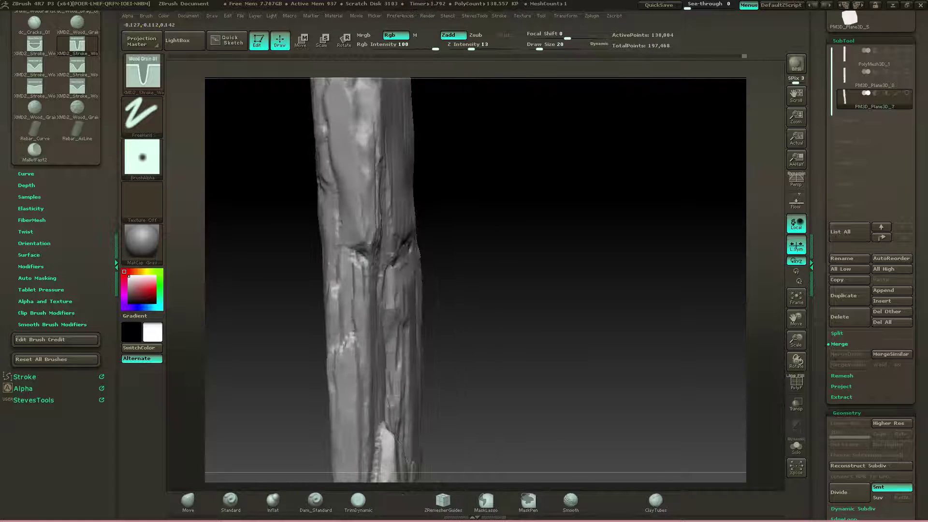
drag(363, 233, 359, 164)
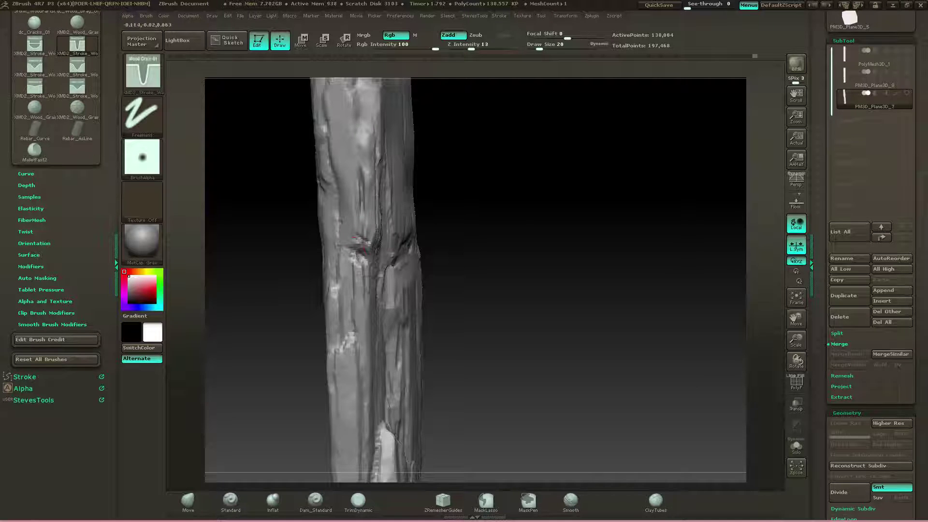
- Flatten the grooved side edge around the ledge with the TrimDynamic brush
mouse_move(363, 250)
right_down()
mouse_move(314, 248)
mouse_move(331, 263)
right_up()
click(358, 501)
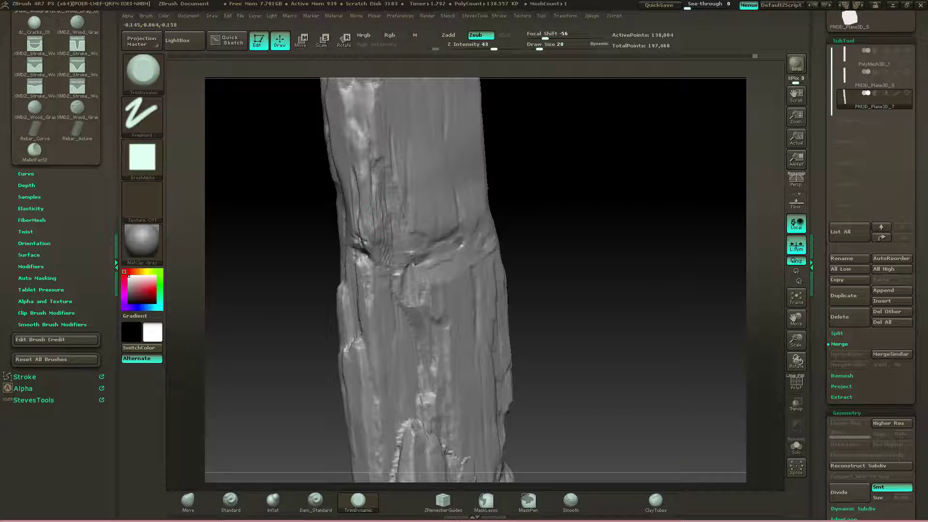
drag(365, 238, 358, 266)
right_drag(358, 261, 399, 258)
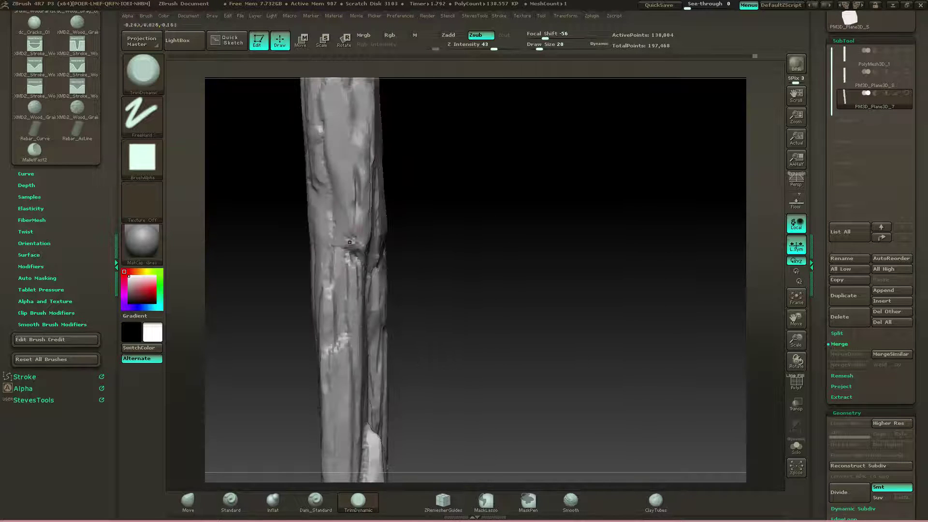
mouse_move(360, 193)
mouse_down()
mouse_move(359, 174)
mouse_move(358, 212)
mouse_up()
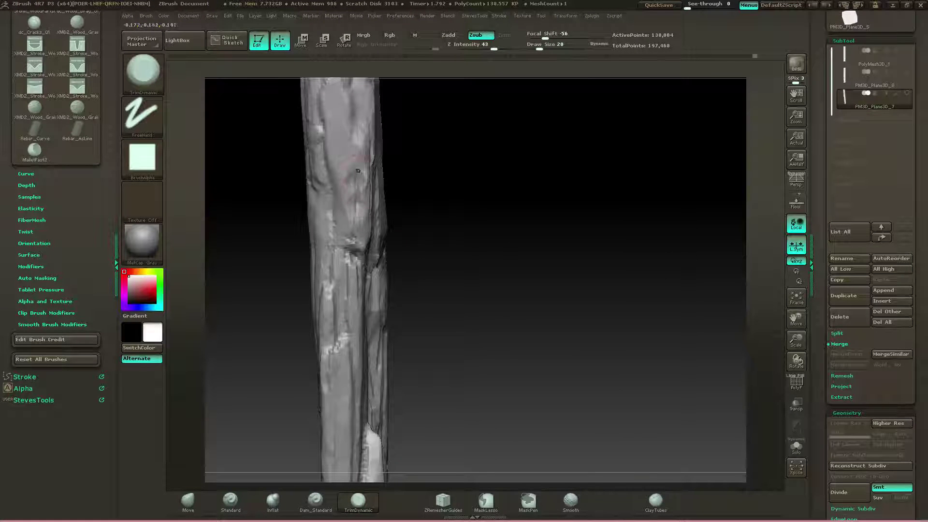
right_drag(428, 205, 403, 194)
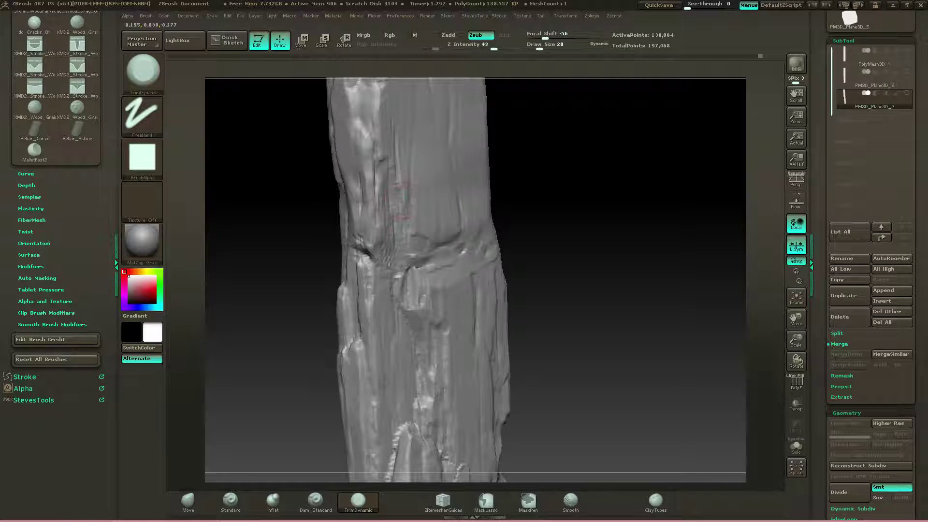
- Smooth down the back face just above the ledge's crease with TrimDynamic
mouse_move(329, 259)
mouse_down()
mouse_move(382, 261)
mouse_move(325, 259)
mouse_up()
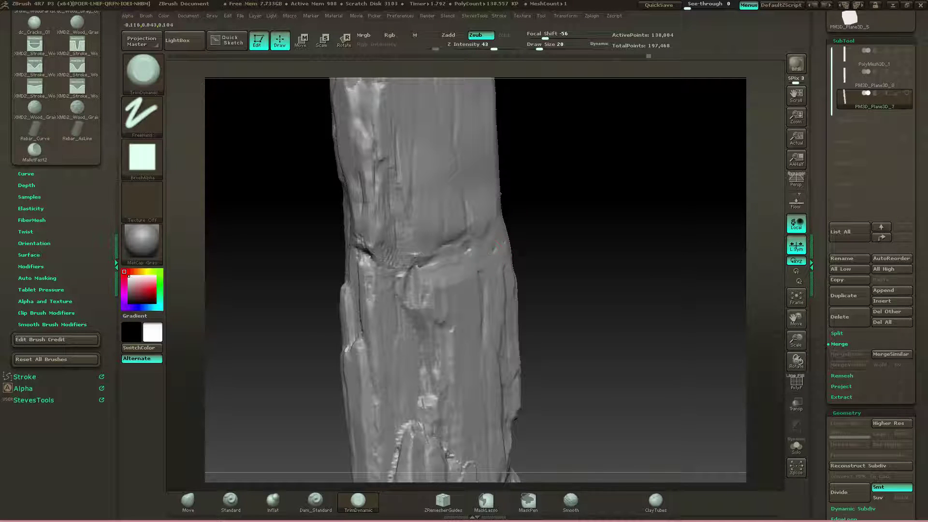
drag(630, 248, 592, 251)
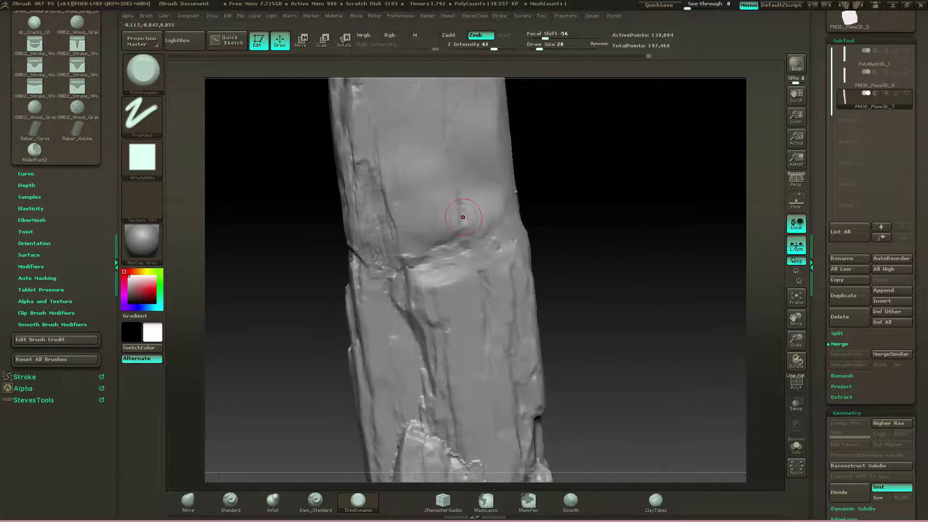
drag(462, 214, 462, 223)
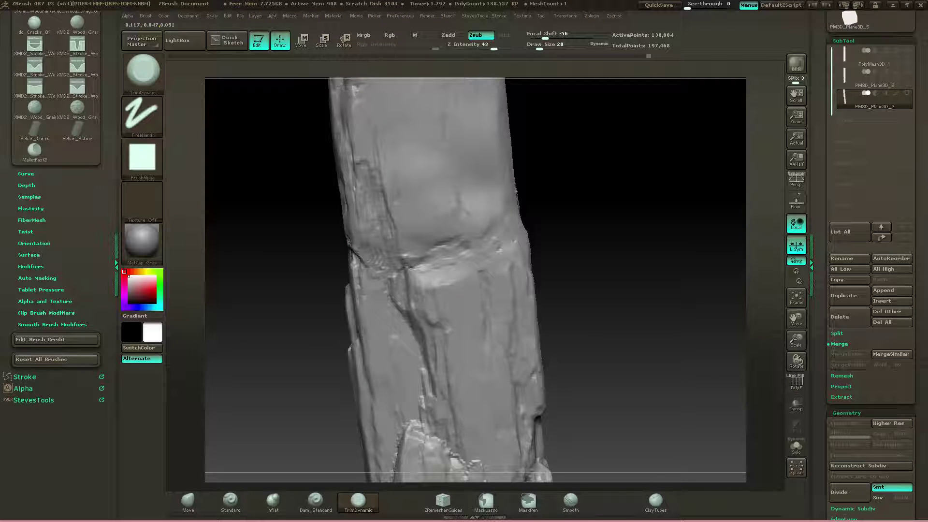
- Set the draw size to 45 and layer lengthwise ClayTubes strokes over the chipped corner below the ledge
drag(599, 251, 617, 165)
drag(599, 232, 634, 219)
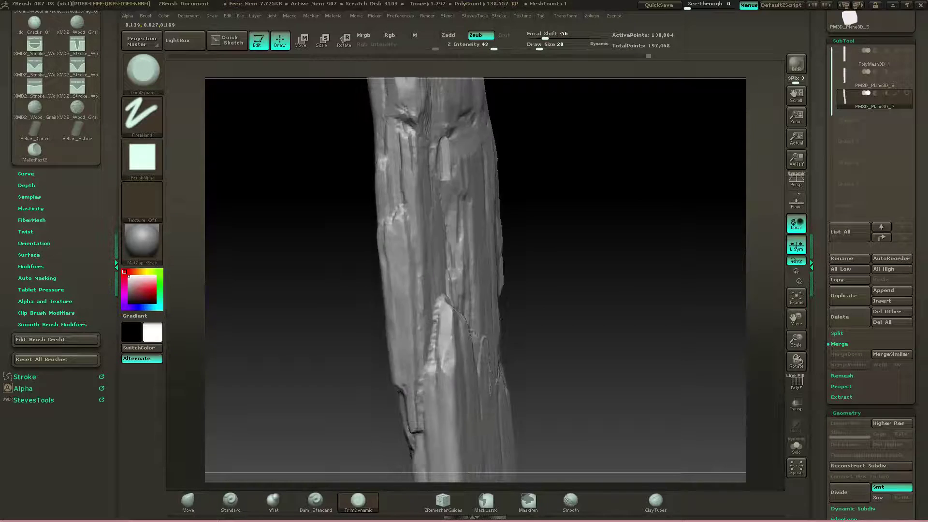
right_drag(391, 223, 452, 304)
key(s)
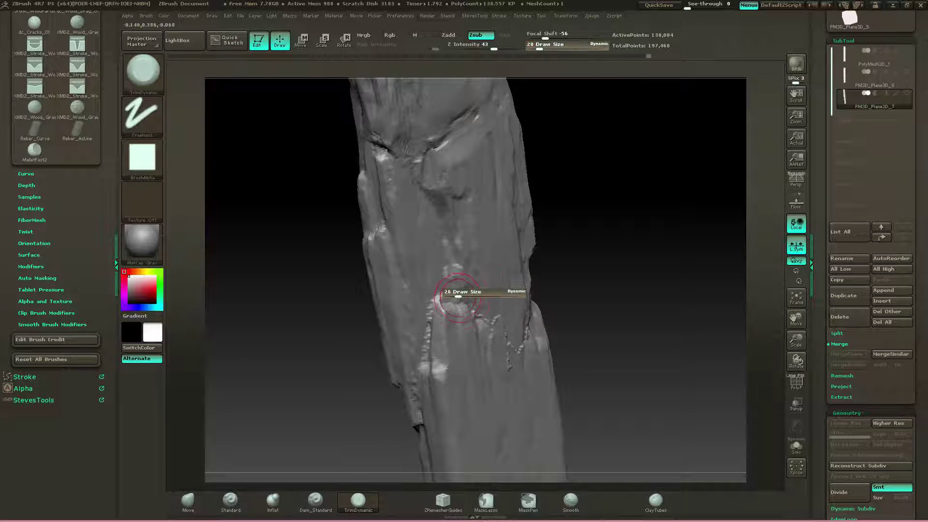
drag(458, 297, 443, 336)
click(655, 502)
mouse_move(459, 298)
mouse_down()
mouse_move(432, 241)
mouse_move(442, 286)
mouse_move(431, 211)
mouse_up()
mouse_move(431, 243)
mouse_down()
mouse_move(435, 207)
mouse_move(447, 295)
mouse_move(430, 315)
mouse_up()
mouse_move(430, 355)
mouse_down()
mouse_move(406, 164)
mouse_move(438, 220)
mouse_move(446, 256)
mouse_move(447, 210)
mouse_up()
right_drag(468, 284, 517, 295)
drag(451, 296, 419, 360)
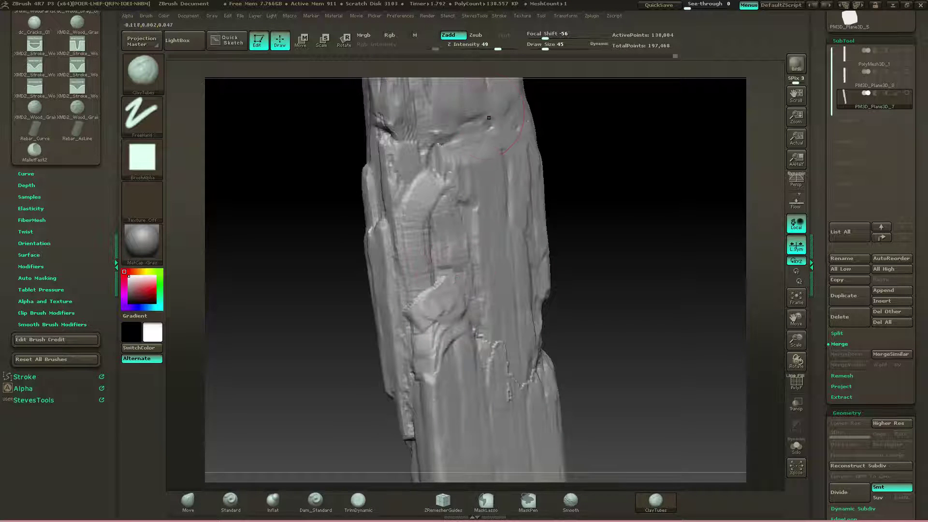
- Add overlapping ClayTubes patches between the ledge and the jagged crack below it to fill out the corner
drag(583, 207, 529, 179)
mouse_move(466, 289)
mouse_down()
mouse_move(441, 301)
mouse_move(406, 223)
mouse_up()
drag(623, 184, 601, 208)
mouse_move(466, 225)
mouse_down()
mouse_move(457, 241)
mouse_move(472, 269)
mouse_move(479, 326)
mouse_move(450, 314)
mouse_up()
drag(592, 218, 647, 230)
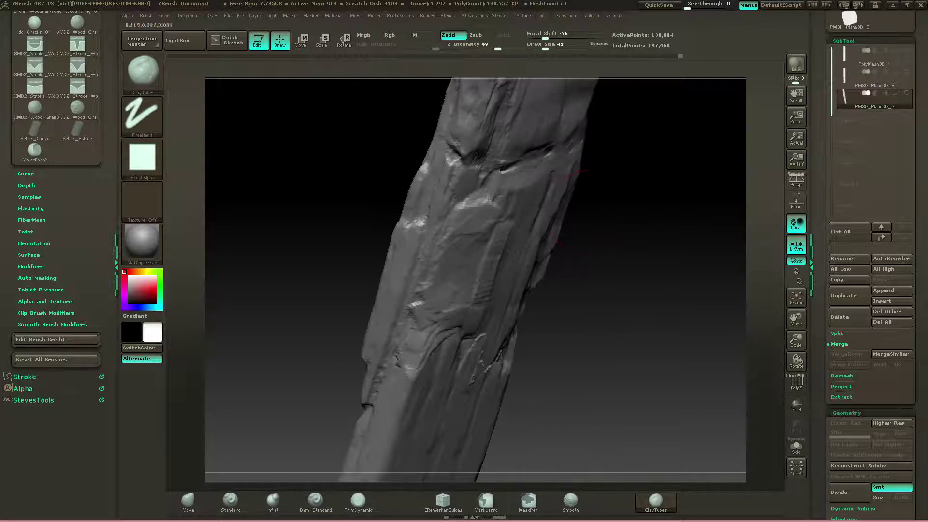
drag(452, 319, 452, 349)
drag(474, 200, 464, 246)
mouse_move(474, 181)
mouse_down()
mouse_move(484, 180)
mouse_move(458, 189)
mouse_move(465, 204)
mouse_up()
- Build up the notched opposite side edge beside the jagged crack with short ClayTubes strokes
drag(657, 137, 611, 118)
mouse_move(650, 189)
mouse_down()
mouse_move(664, 222)
mouse_move(600, 186)
mouse_up()
mouse_move(533, 328)
mouse_down()
mouse_move(519, 339)
mouse_move(538, 313)
mouse_move(541, 320)
mouse_move(541, 280)
mouse_move(543, 321)
mouse_up()
drag(609, 290, 638, 309)
drag(536, 322, 540, 334)
drag(604, 338, 633, 367)
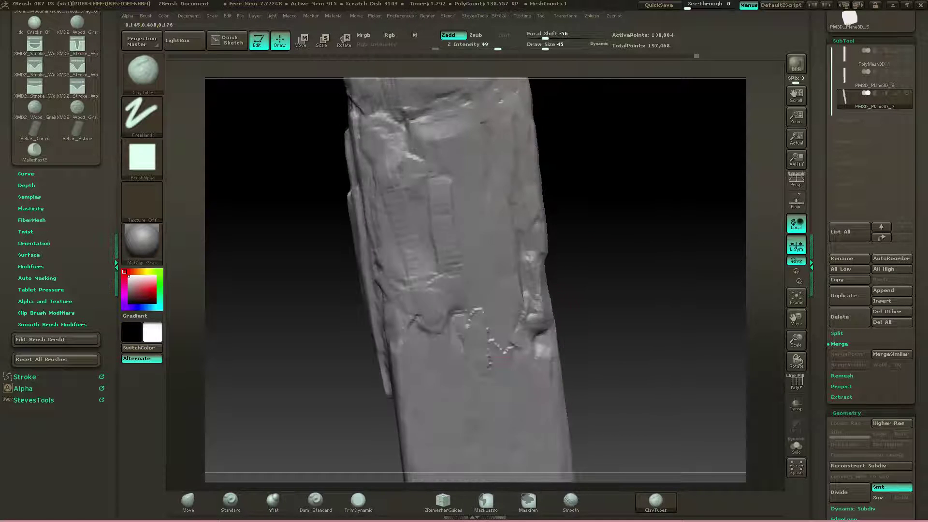
- Flatten the built-up side edge and the clay patches above the jagged crack with the TrimDynamic brush
click(358, 503)
mouse_move(537, 302)
mouse_down()
mouse_move(535, 265)
mouse_move(539, 321)
mouse_move(541, 251)
mouse_up()
drag(543, 296, 542, 326)
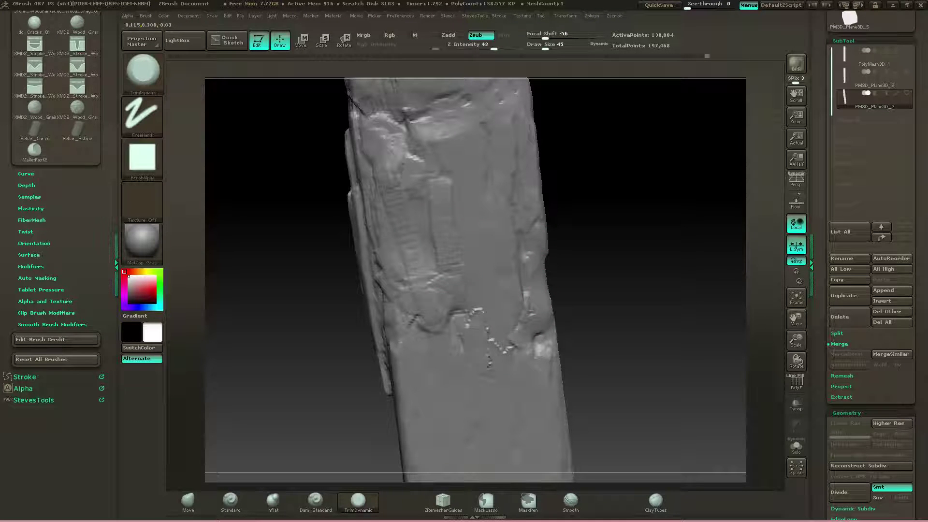
drag(434, 206, 450, 275)
drag(628, 290, 650, 290)
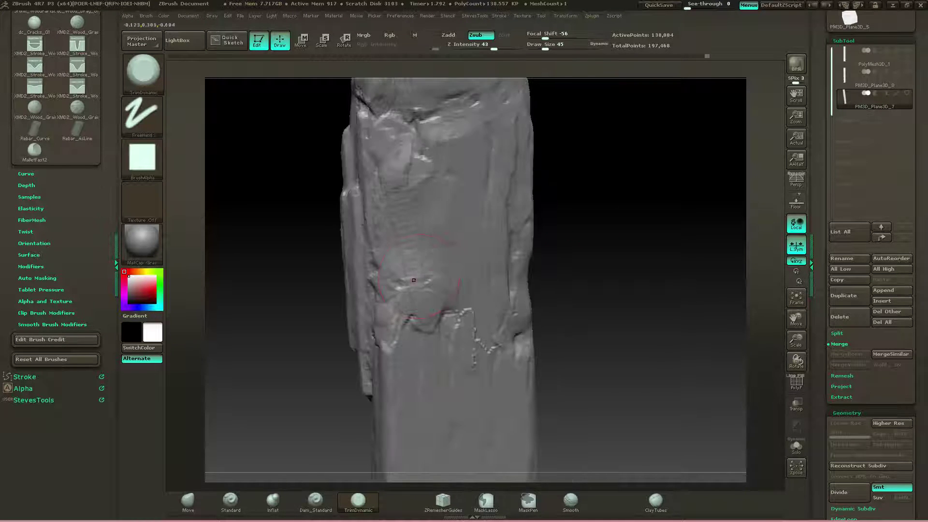
mouse_move(426, 332)
mouse_down()
mouse_move(433, 304)
mouse_move(413, 280)
mouse_up()
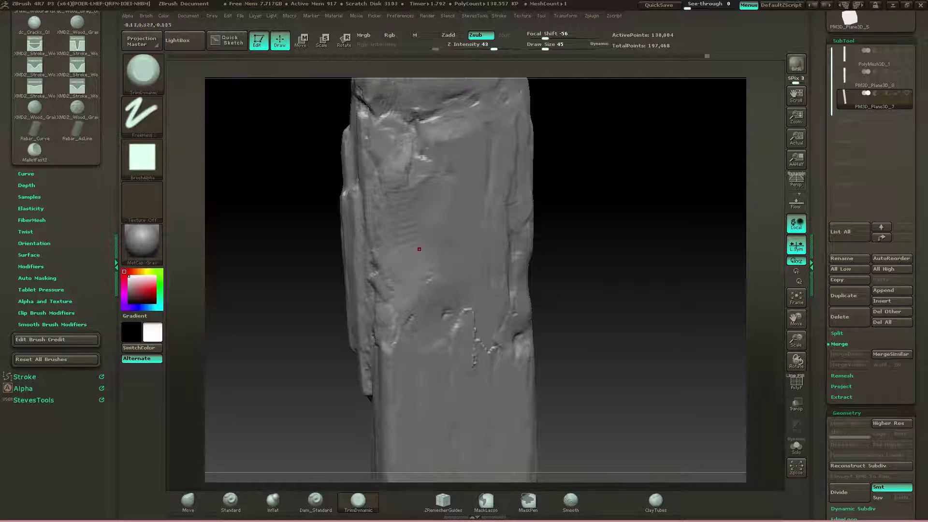
- Smooth down the corner between the two faces below the ledge with TrimDynamic strokes
drag(624, 290, 652, 292)
drag(401, 193, 424, 166)
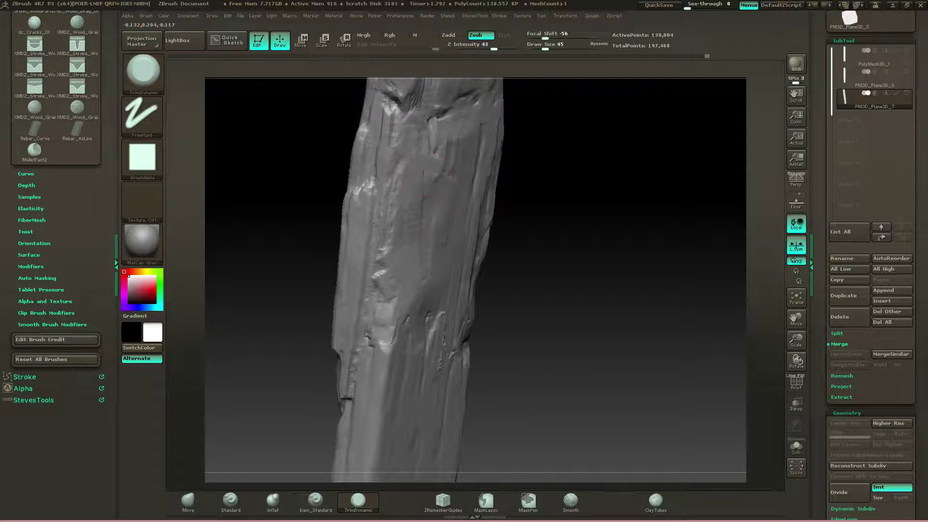
drag(390, 274, 388, 251)
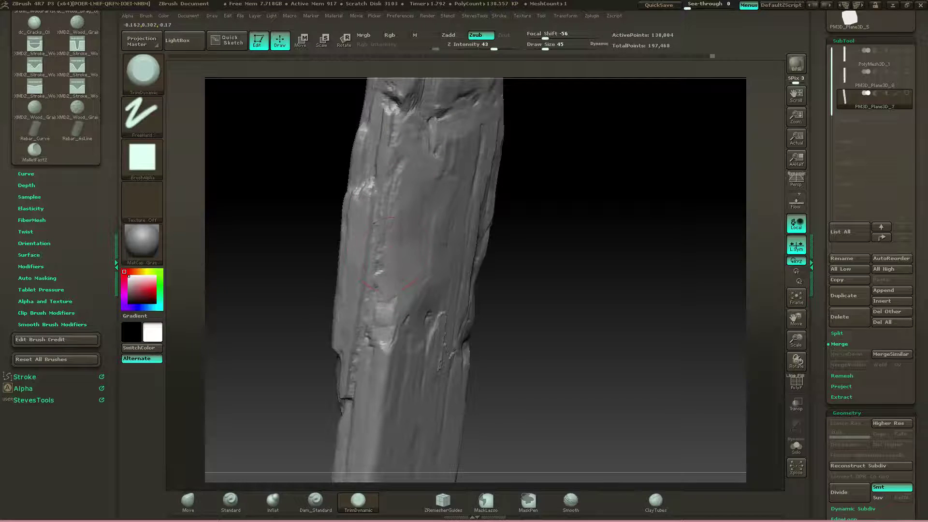
drag(387, 319, 386, 337)
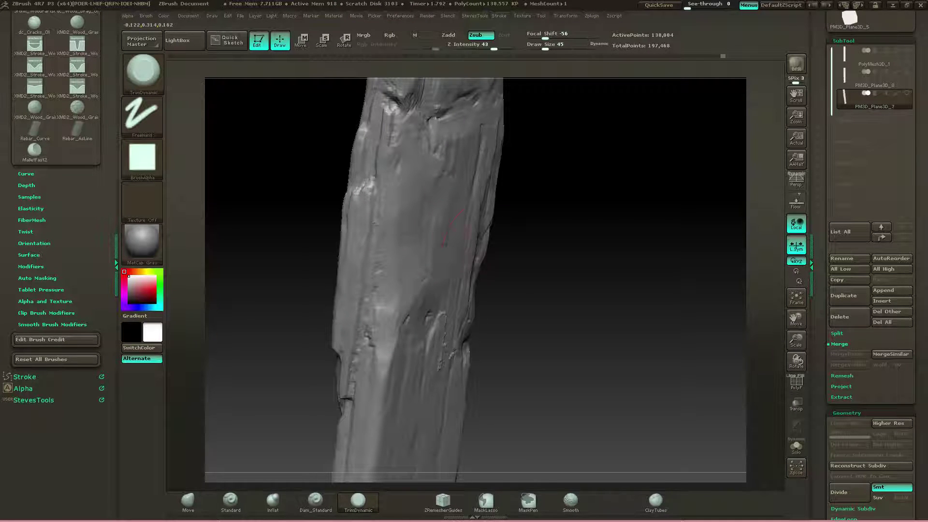
drag(584, 207, 556, 169)
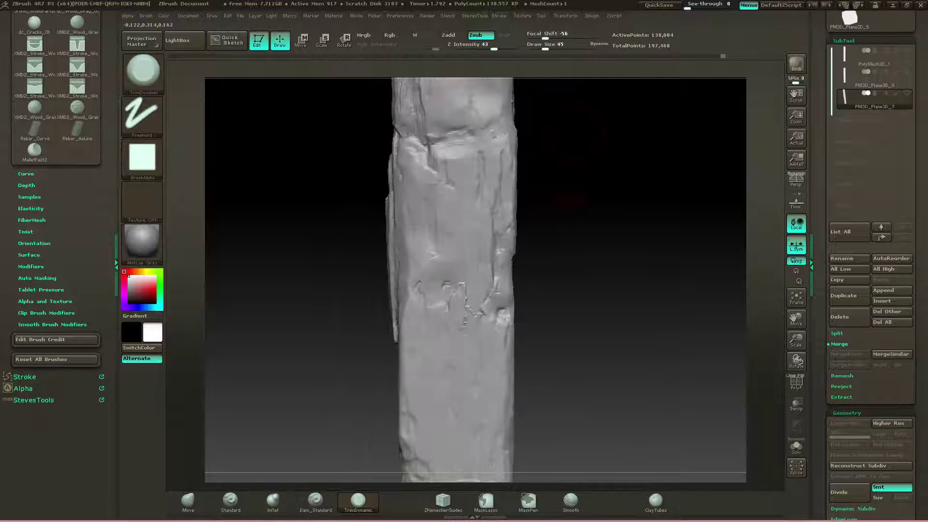
- Carve long lengthwise grooves from below the ledge through the jagged crack with the XMD2 Wood Grain 01 brush
key(b)
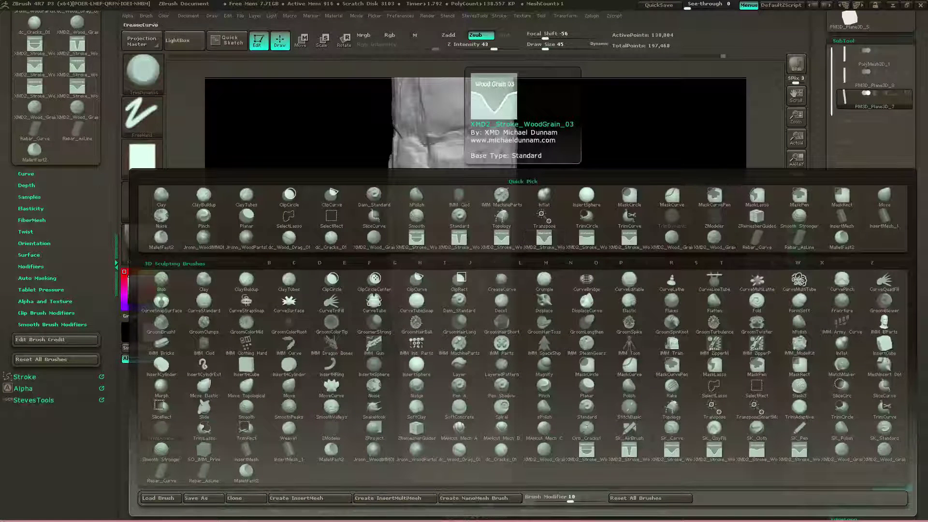
click(629, 450)
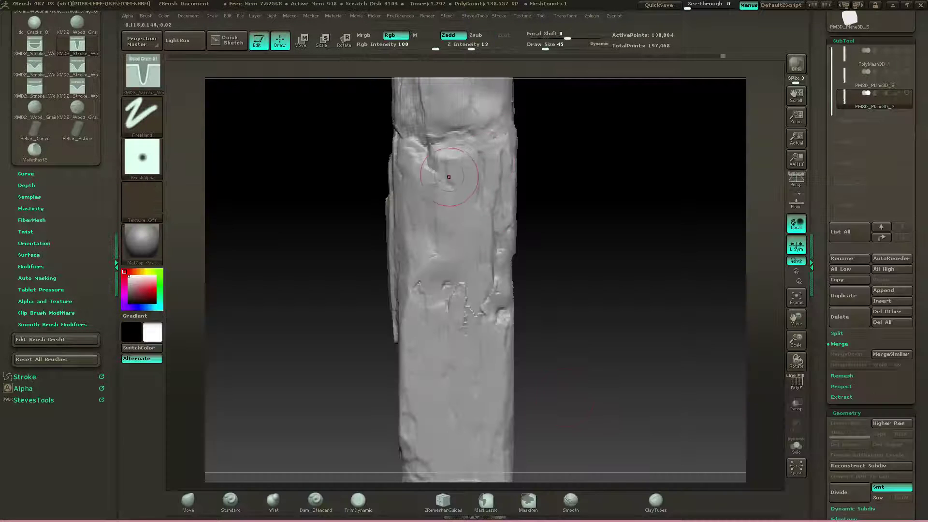
drag(444, 167, 453, 223)
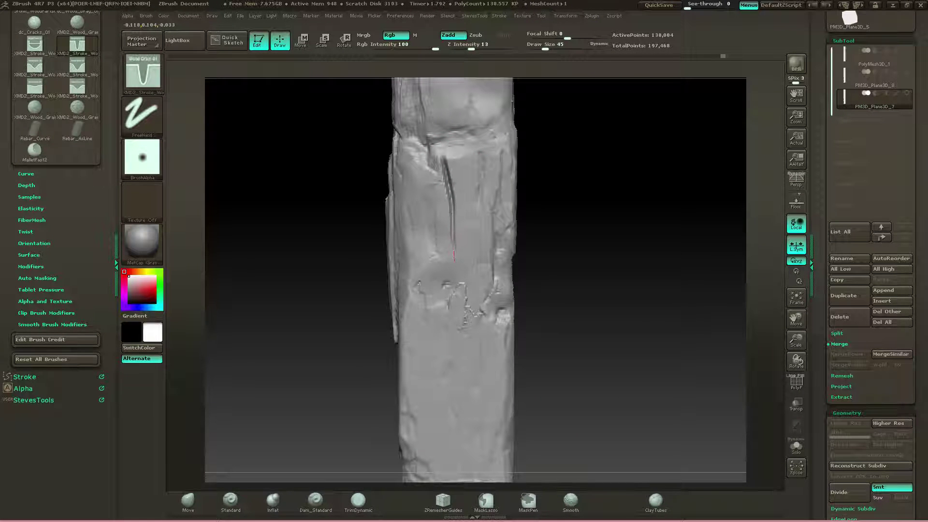
drag(454, 256, 455, 270)
drag(453, 320, 448, 341)
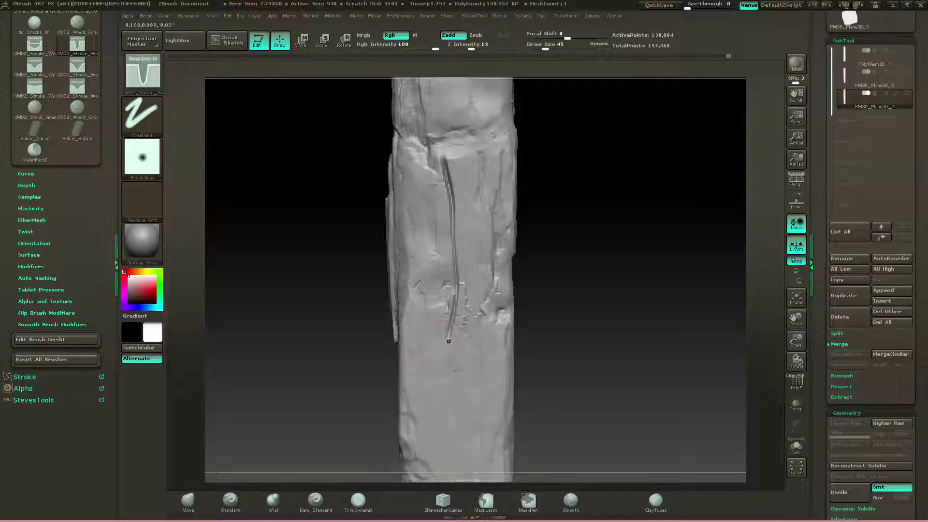
drag(438, 229, 439, 301)
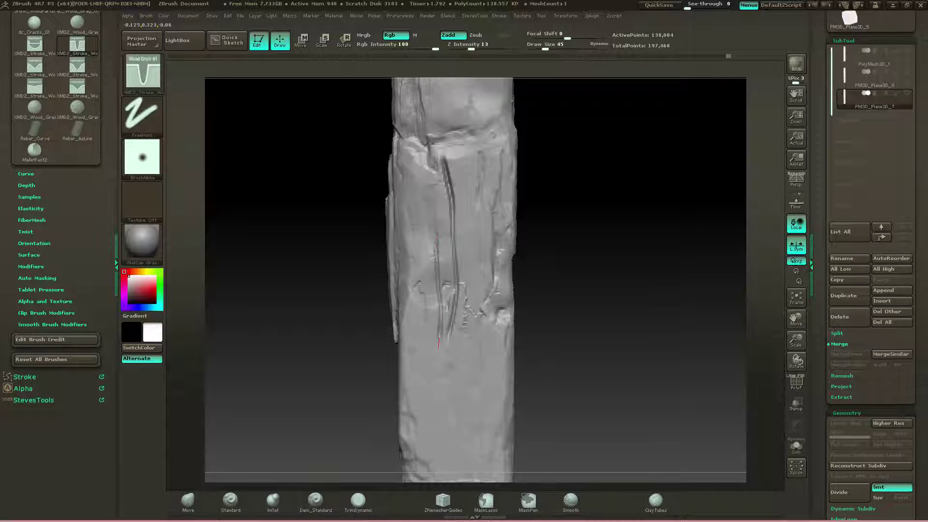
drag(438, 344, 439, 362)
drag(482, 397, 484, 438)
- Continue the lengthwise wood grain grooves across the face down to the lower ledge
alt+right_drag(481, 434, 489, 291)
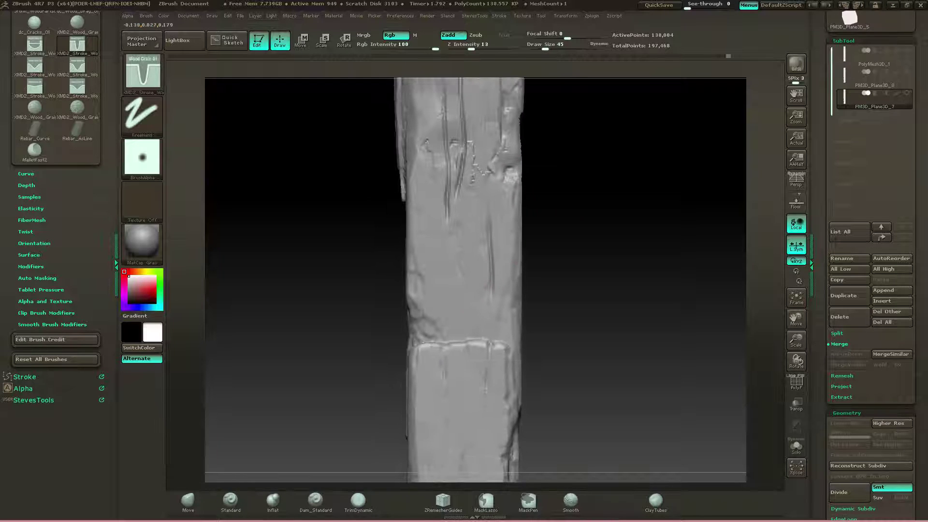
drag(445, 372, 450, 266)
drag(467, 336, 466, 297)
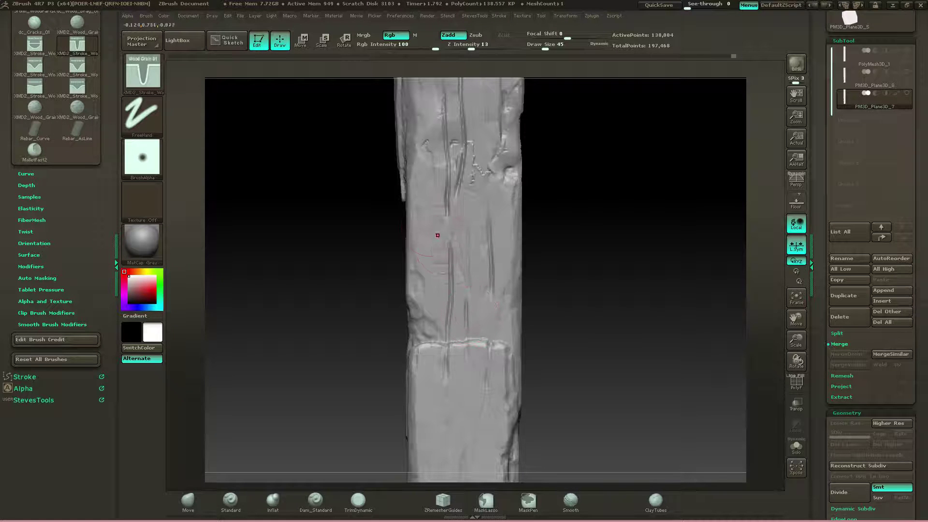
drag(439, 335, 441, 337)
mouse_move(319, 232)
mouse_down()
mouse_move(368, 229)
mouse_move(346, 225)
mouse_up()
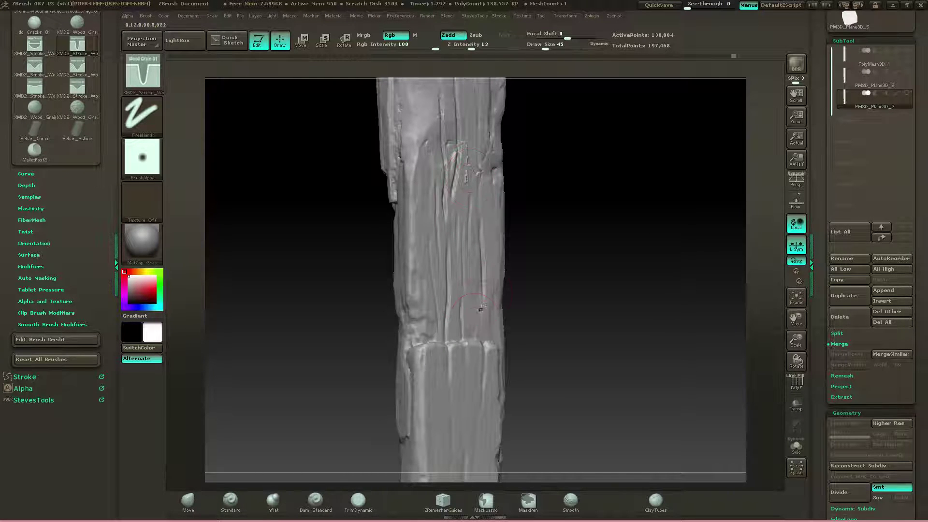
mouse_move(501, 199)
mouse_down()
mouse_move(539, 205)
mouse_move(503, 210)
mouse_up()
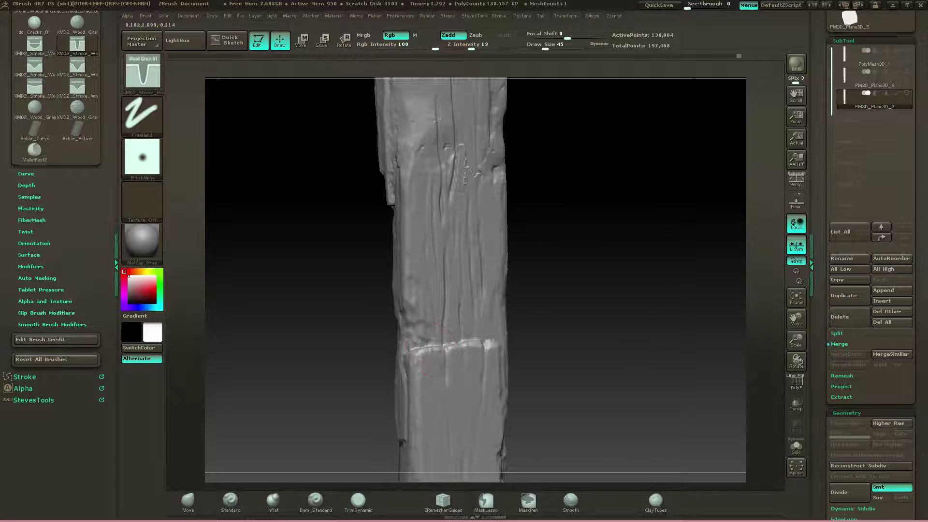
mouse_move(534, 166)
mouse_down()
mouse_move(560, 162)
mouse_move(539, 155)
mouse_up()
- Add thin, rough ClayTubes strips along the grooves above the lower ledge at draw size 17
click(655, 500)
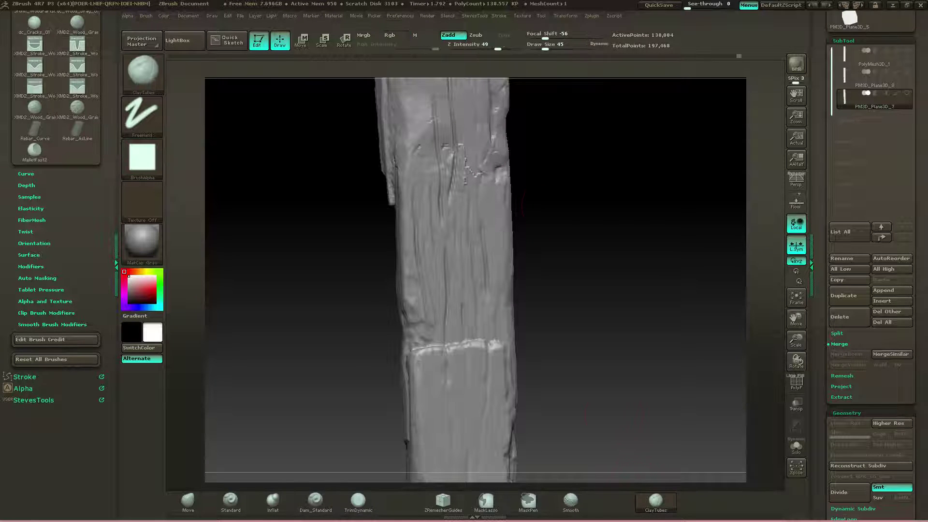
key(s)
drag(551, 207, 553, 232)
drag(553, 232, 572, 235)
key(s)
drag(477, 213, 472, 213)
click(472, 216)
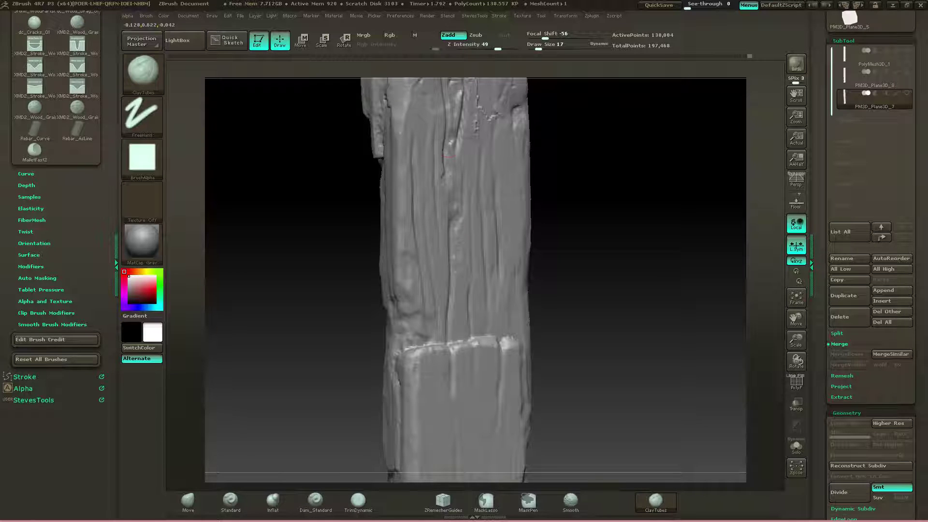
key(space)
drag(570, 212, 508, 226)
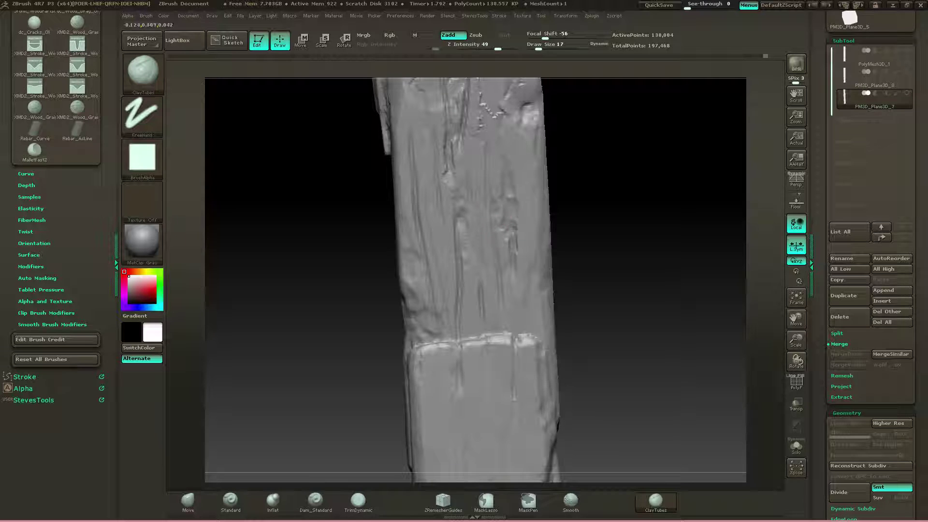
drag(571, 195, 549, 154)
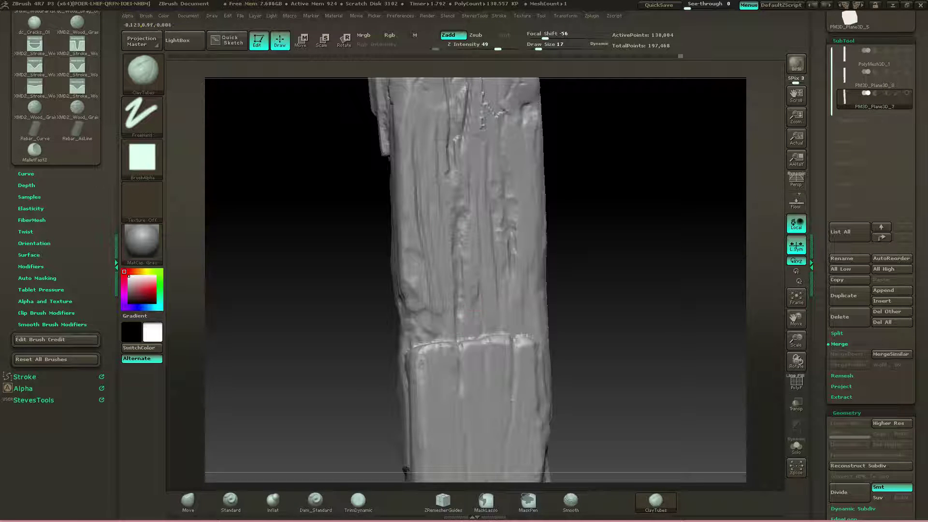
- Cover the lower ledge with crosswise ClayTubes strokes, increasing the draw size to 35
right_drag(476, 311, 514, 325)
mouse_move(516, 338)
mouse_down()
mouse_move(484, 344)
mouse_move(485, 366)
mouse_up()
drag(489, 331, 446, 337)
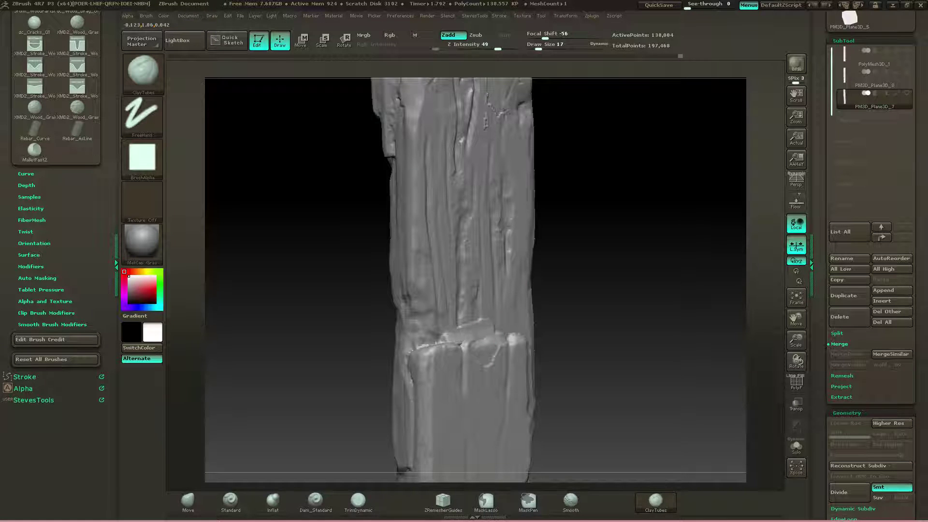
key(s)
mouse_move(507, 320)
mouse_down()
mouse_move(419, 342)
mouse_move(431, 347)
mouse_up()
mouse_move(431, 347)
mouse_down()
mouse_move(476, 340)
mouse_move(441, 327)
mouse_move(478, 315)
mouse_move(541, 331)
mouse_move(534, 313)
mouse_move(457, 351)
mouse_up()
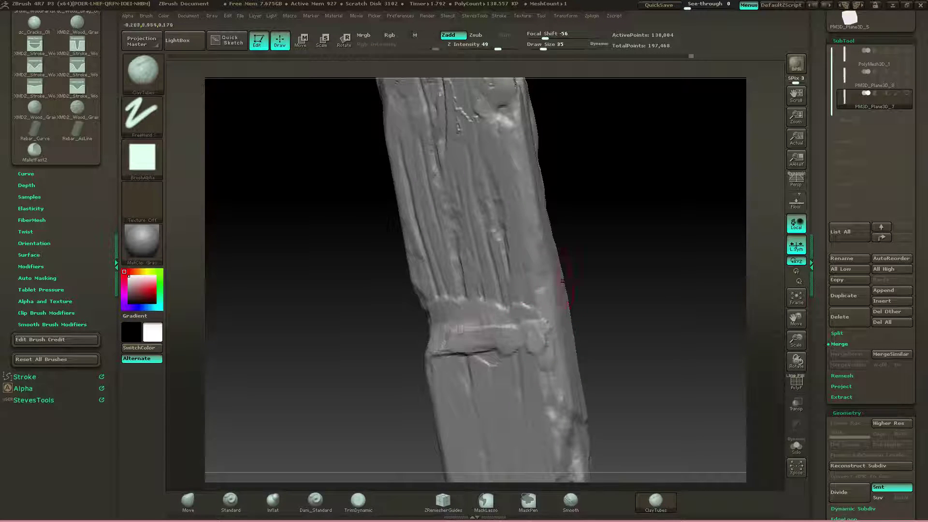
- Layer more crossing ClayTubes patches over the lower ledge and around its side corners
drag(582, 273, 628, 278)
mouse_move(445, 335)
mouse_down()
mouse_move(466, 295)
mouse_move(446, 325)
mouse_up()
drag(522, 312, 442, 327)
mouse_move(584, 280)
mouse_down()
mouse_move(676, 295)
mouse_move(589, 287)
mouse_up()
mouse_move(442, 309)
mouse_down()
mouse_move(471, 290)
mouse_move(450, 288)
mouse_move(446, 335)
mouse_up()
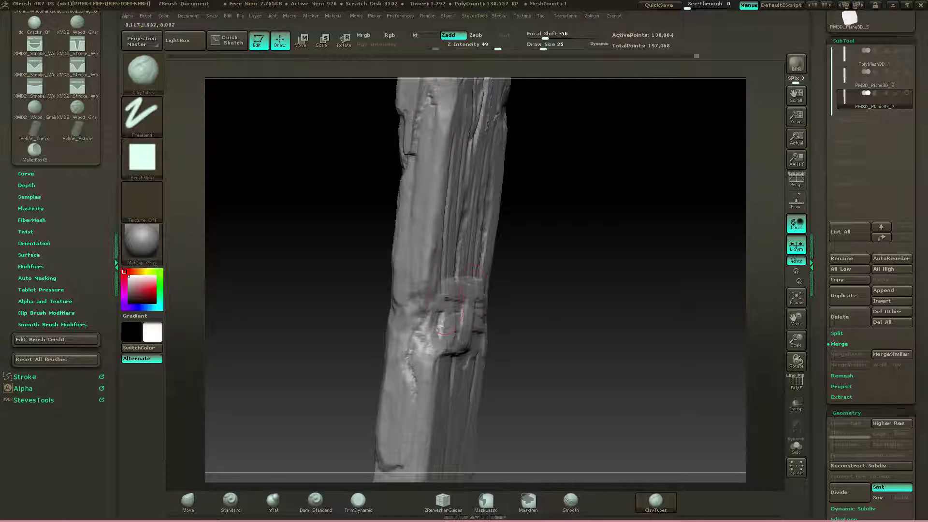
mouse_move(614, 290)
mouse_down()
mouse_move(550, 295)
mouse_move(500, 338)
mouse_up()
drag(522, 300, 519, 338)
mouse_move(538, 335)
mouse_down()
mouse_move(536, 300)
mouse_move(536, 328)
mouse_up()
mouse_move(505, 292)
mouse_down()
mouse_move(502, 339)
mouse_move(464, 314)
mouse_move(438, 348)
mouse_up()
drag(430, 304, 429, 342)
drag(599, 290, 676, 292)
drag(580, 150, 522, 141)
- Chip flat facets into the clay patches on the lower ledge with the MalletFast2 brush
key(b)
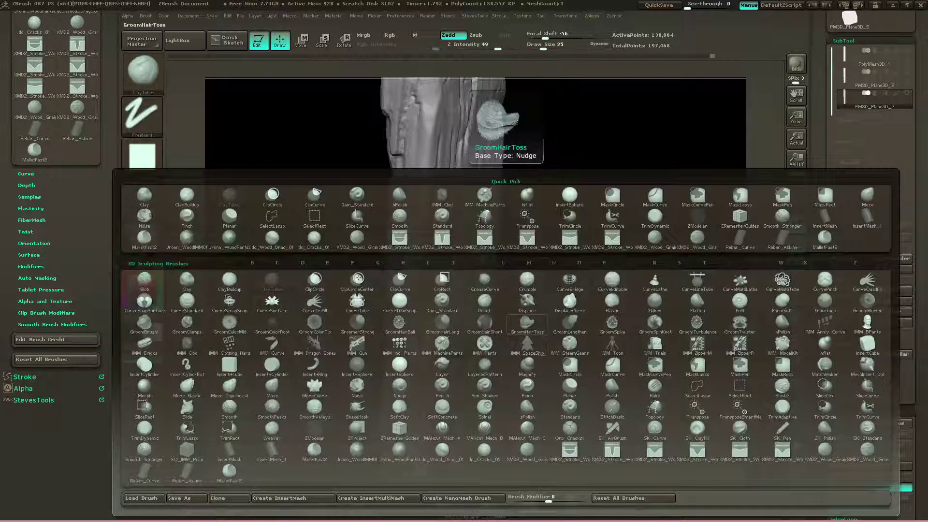
click(230, 473)
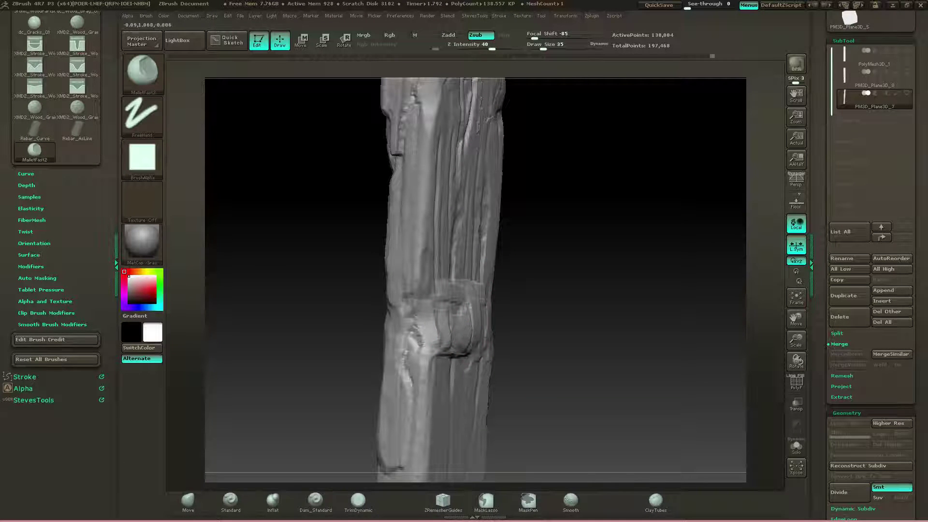
right_drag(531, 328, 482, 328)
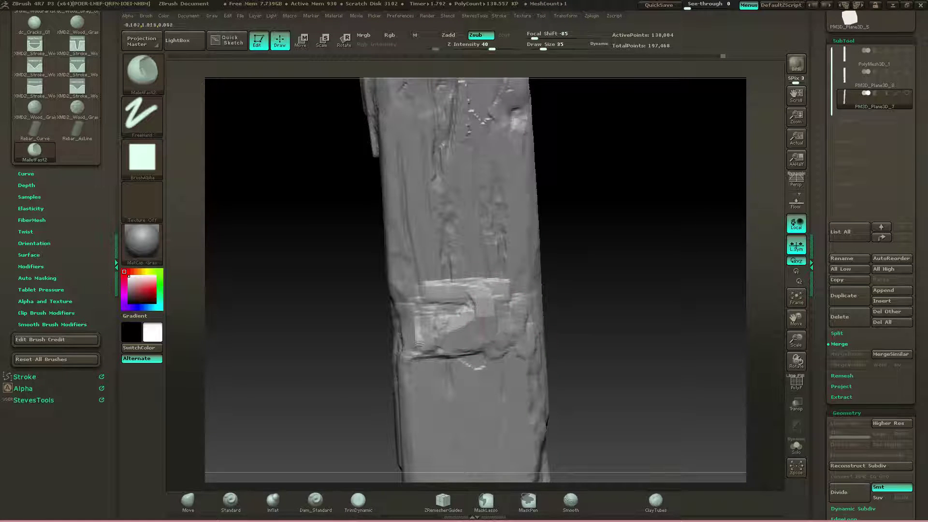
mouse_move(515, 319)
mouse_down()
mouse_move(513, 334)
mouse_move(498, 307)
mouse_up()
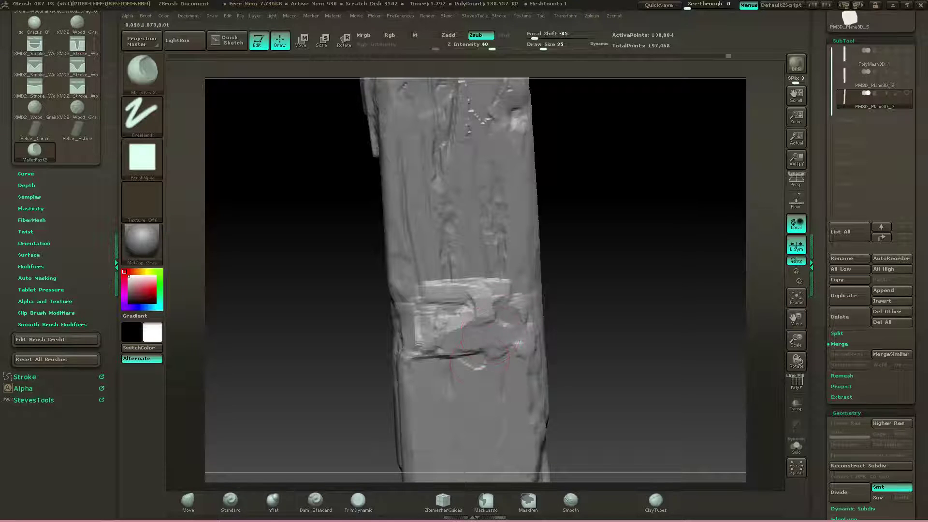
- Try chipping the surface just below the lower ledge with MalletFast2 strokes
drag(479, 359, 483, 377)
drag(468, 317, 481, 317)
drag(488, 353, 505, 379)
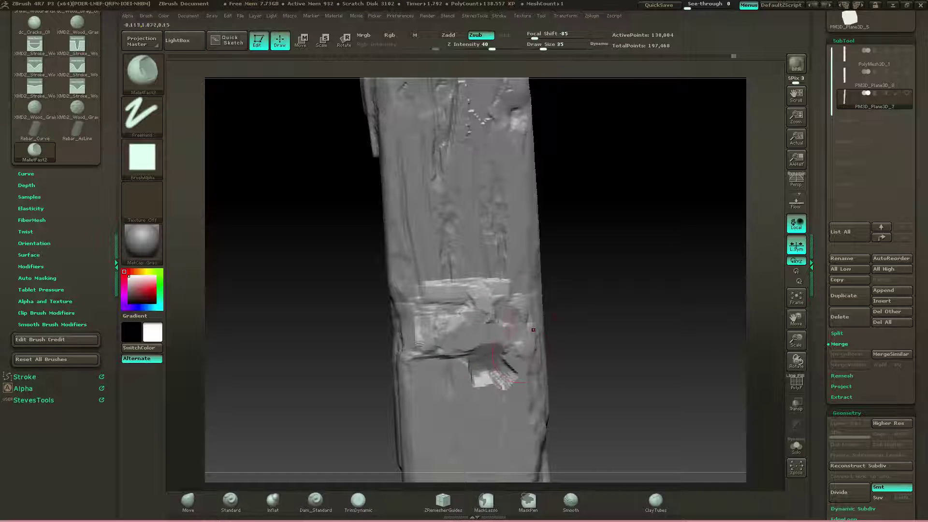
drag(555, 323, 570, 294)
- Undo the recent mallet strokes around and below the lower ledge
key(ctrl+z)
key(ctrl+z)
key(ctrl+z)
key(ctrl+z)
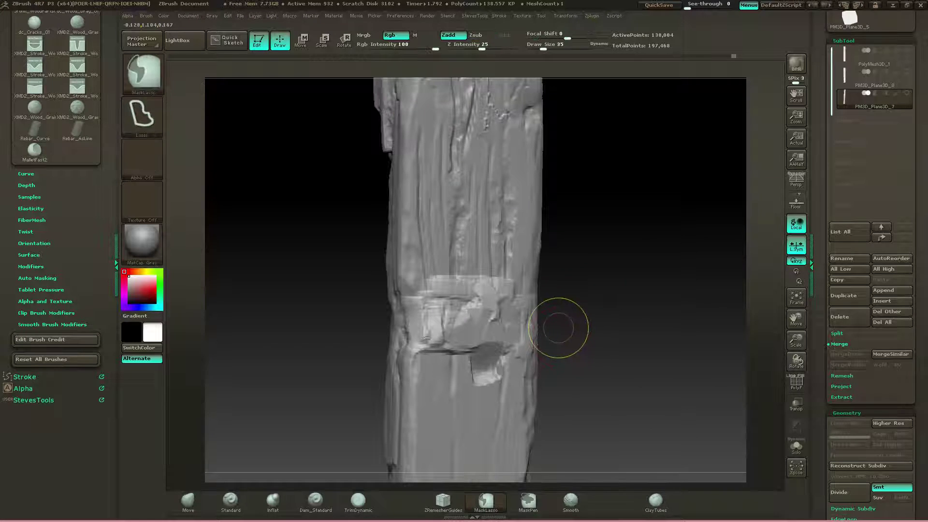
key(ctrl+z)
key(ctrl+z)
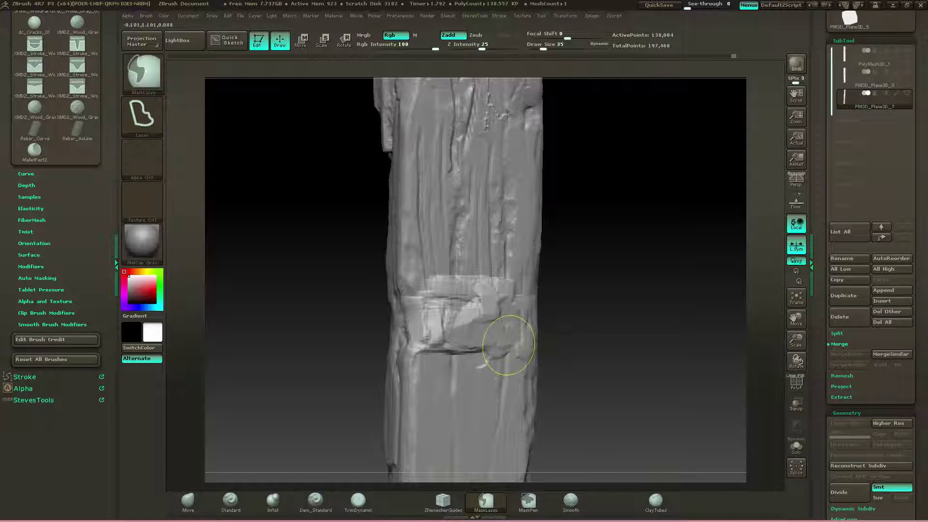
- Chip more facets into the lower ledge with MalletFast2 strokes and undo the last deep cut
mouse_move(487, 284)
mouse_down()
mouse_move(475, 314)
mouse_move(447, 340)
mouse_up()
drag(491, 305, 449, 326)
drag(505, 329, 454, 338)
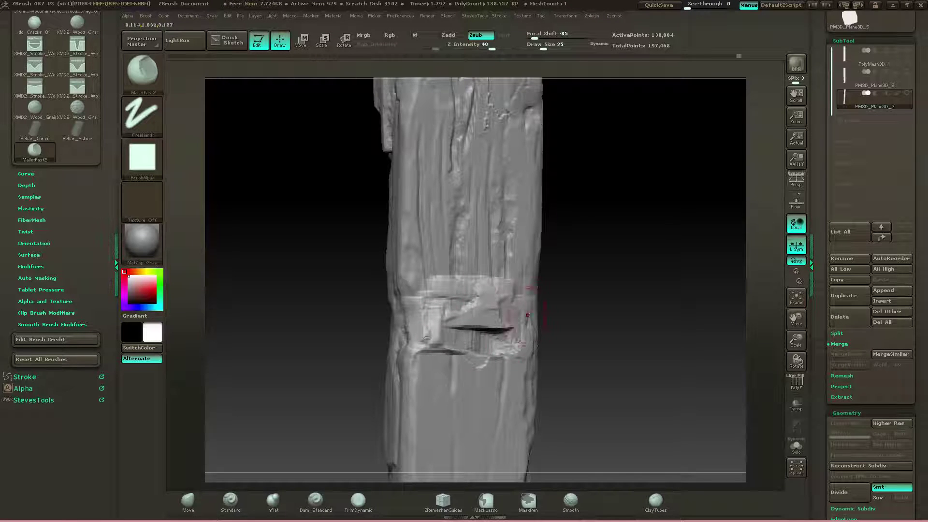
drag(570, 232, 602, 230)
key(ctrl+z)
drag(577, 287, 507, 312)
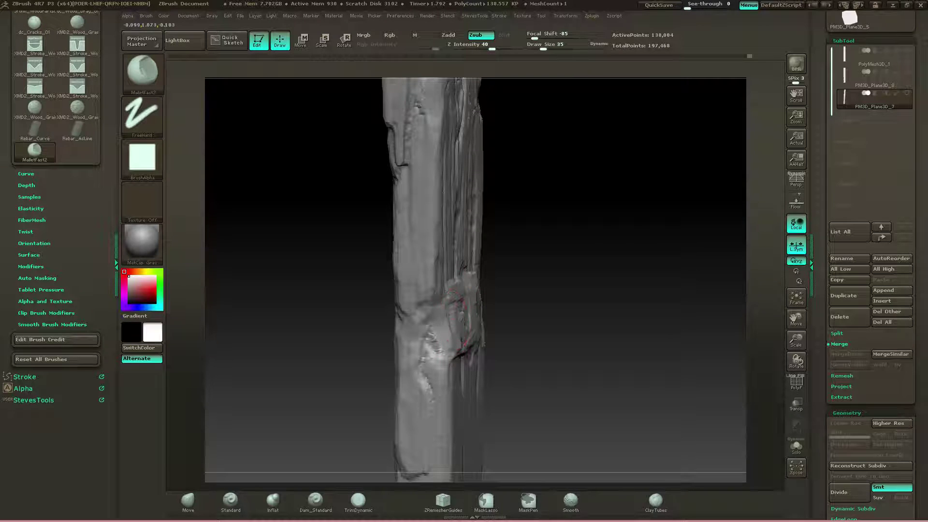
drag(536, 336, 482, 344)
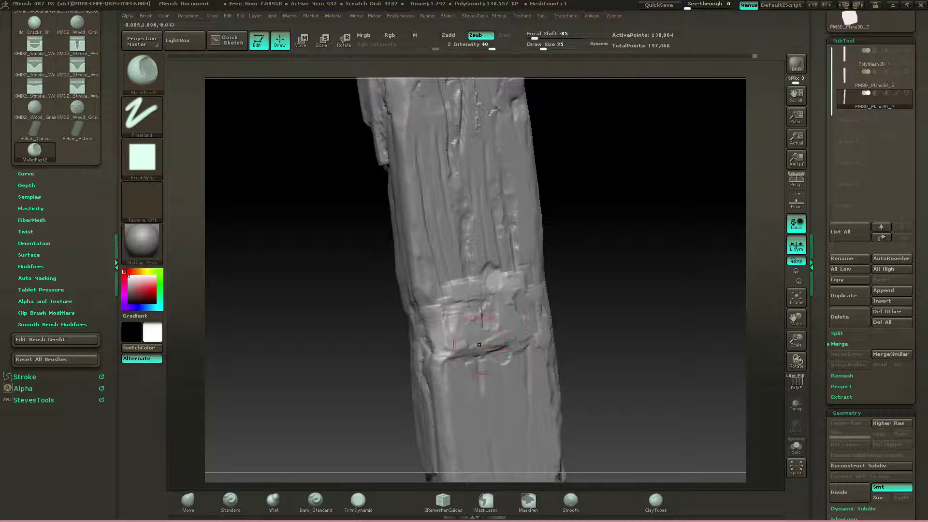
drag(570, 270, 628, 278)
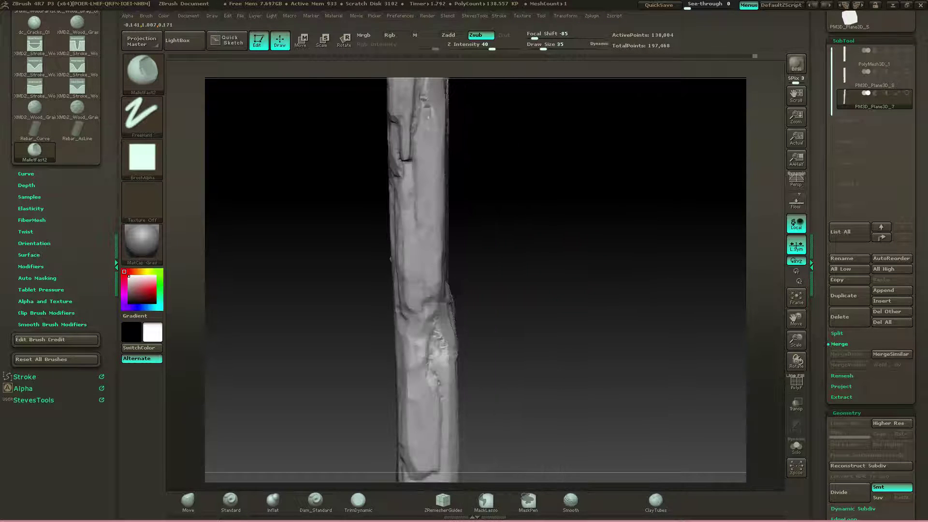
- Stamp the XMD2_Wood_Grain_01 texture over the plank's upper face, from above the upper ledge towards the plank's end
mouse_move(512, 293)
alt+mouse_down()
mouse_move(506, 249)
mouse_move(539, 274)
mouse_move(582, 257)
alt+mouse_up()
mouse_move(538, 284)
mouse_down()
mouse_move(550, 272)
mouse_move(548, 137)
mouse_up()
key(b)
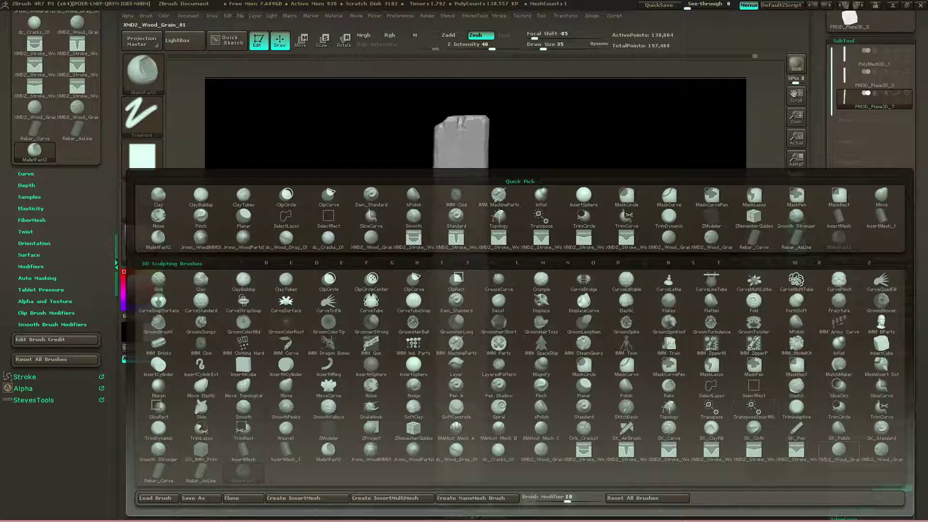
click(839, 450)
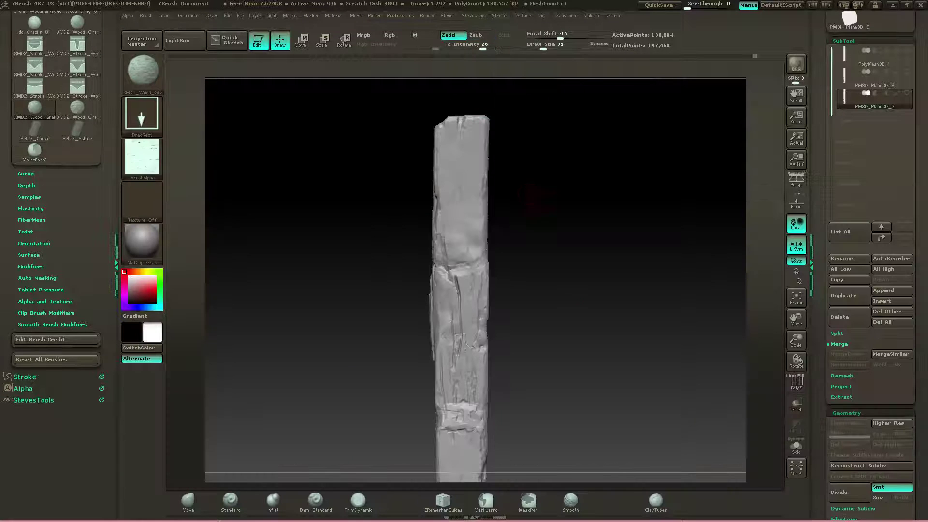
alt+drag(539, 198, 562, 199)
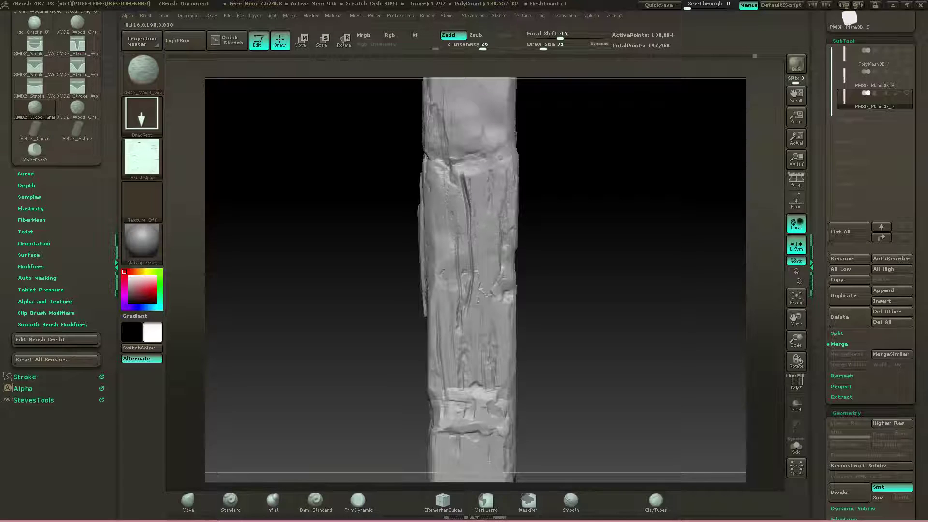
alt+drag(563, 199, 555, 342)
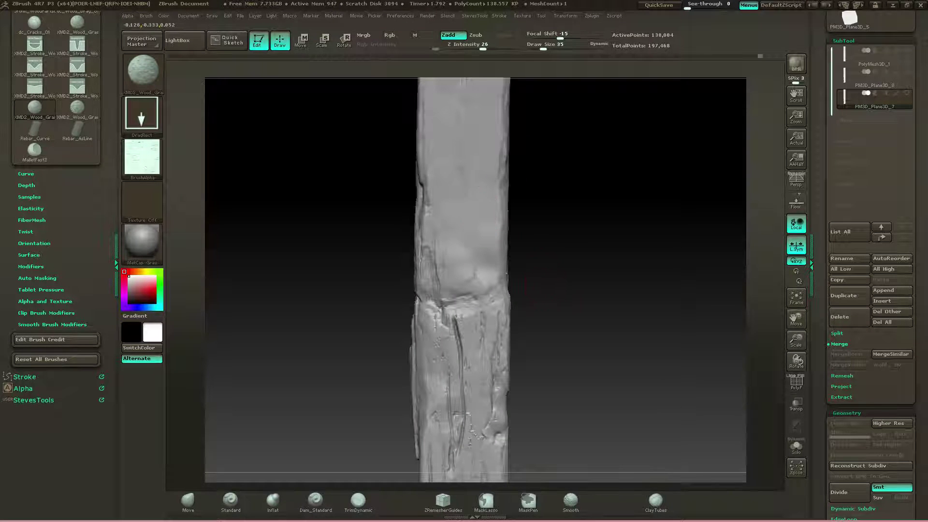
drag(464, 218, 507, 221)
alt+drag(555, 198, 553, 303)
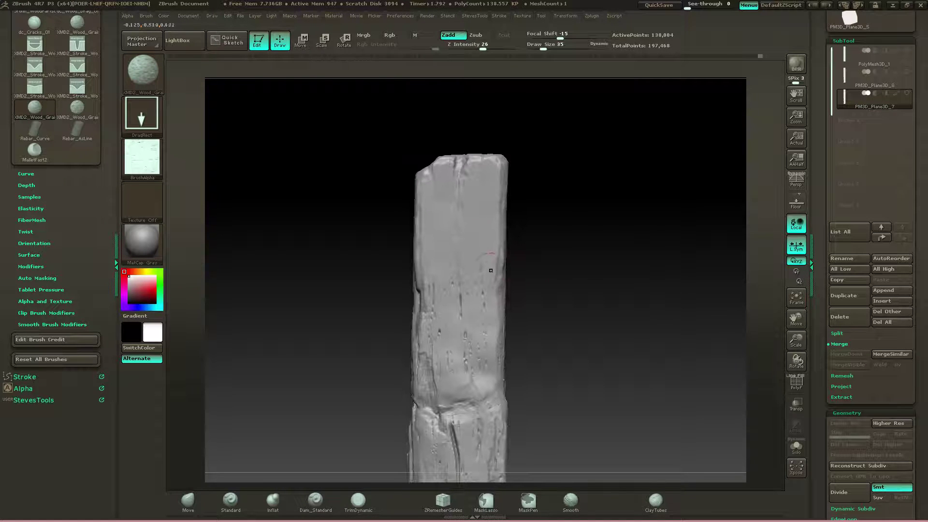
drag(459, 220, 513, 221)
- Stamp more XMD2_Wood_Grain_01 texture over the plank around and just below the upper ledge
drag(571, 264, 541, 235)
alt+drag(599, 285, 541, 230)
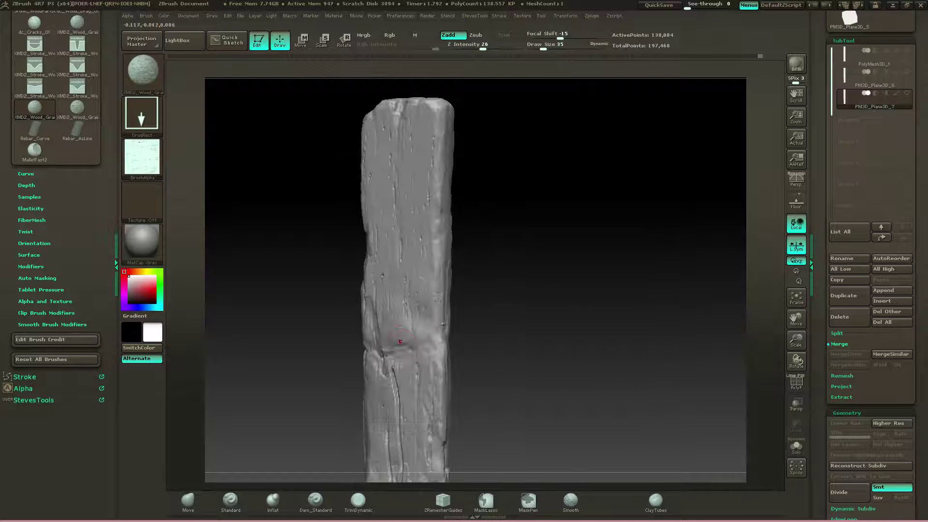
drag(424, 369, 513, 371)
drag(541, 289, 582, 295)
alt+drag(553, 314, 582, 244)
drag(426, 205, 403, 213)
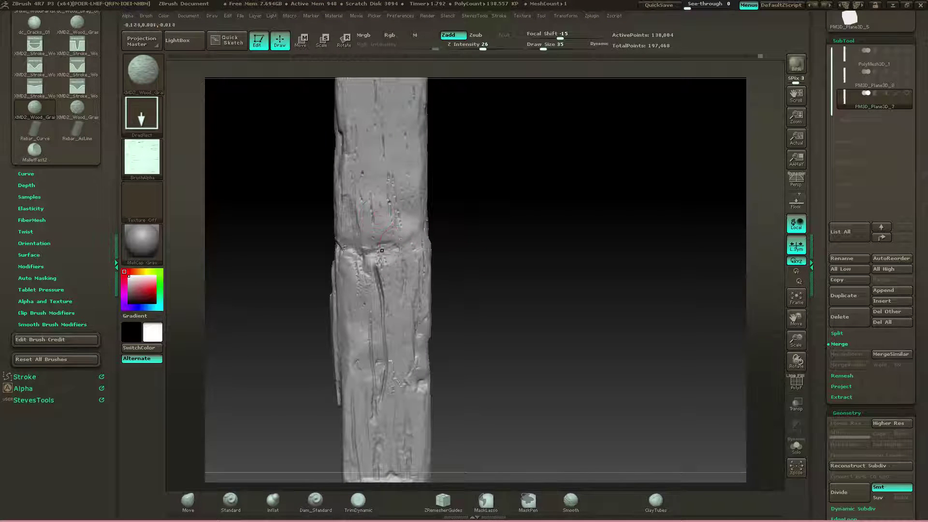
- Stamp a dense band of grain across the upper ledge with the second XMD2 wood grain brush
mouse_move(444, 236)
mouse_down()
mouse_move(512, 237)
mouse_move(447, 236)
mouse_up()
key(b)
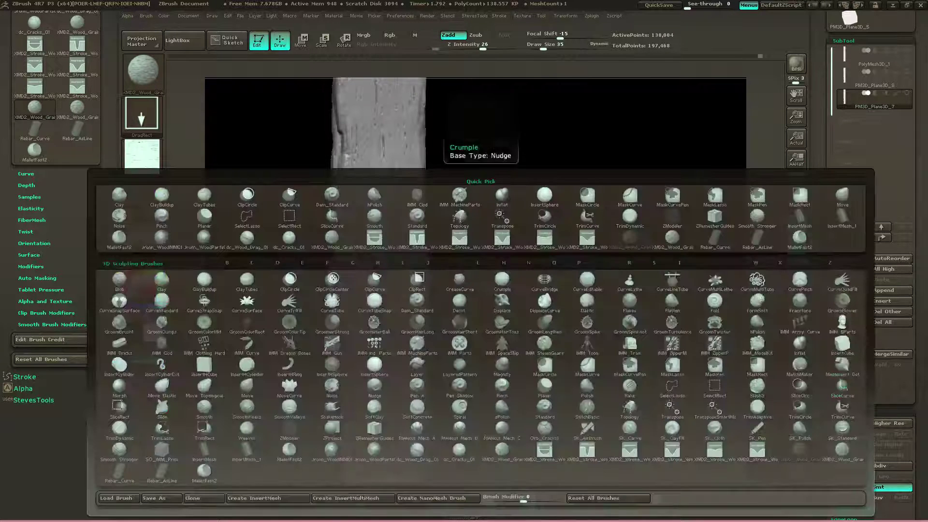
click(841, 451)
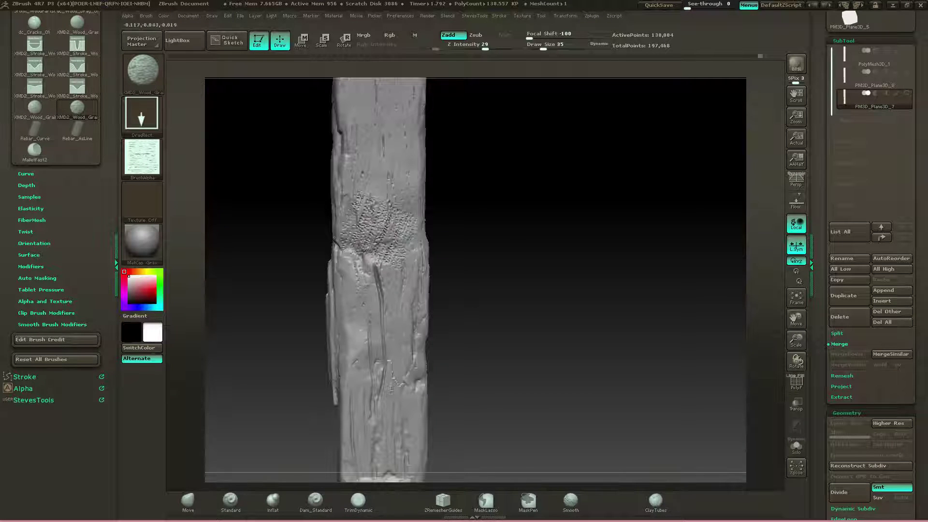
drag(409, 246, 422, 232)
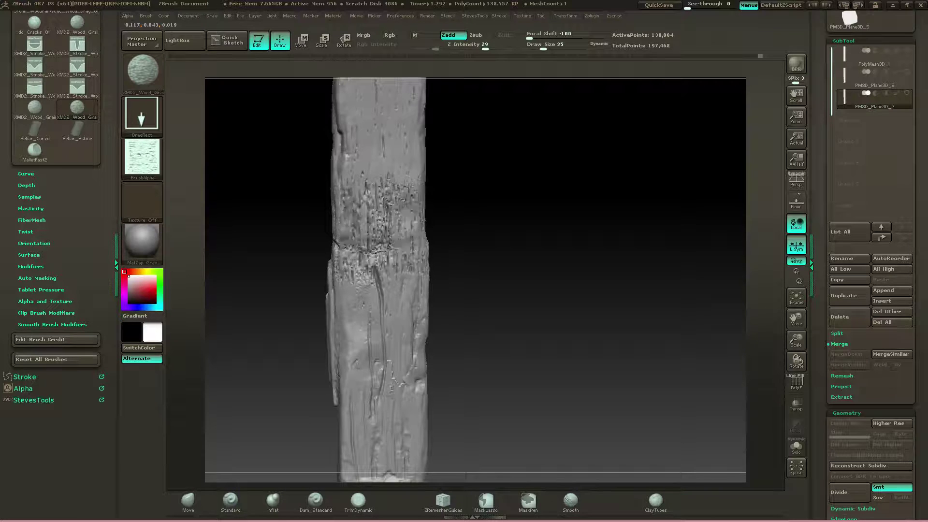
mouse_move(512, 271)
mouse_down()
mouse_move(592, 272)
mouse_move(471, 272)
mouse_up()
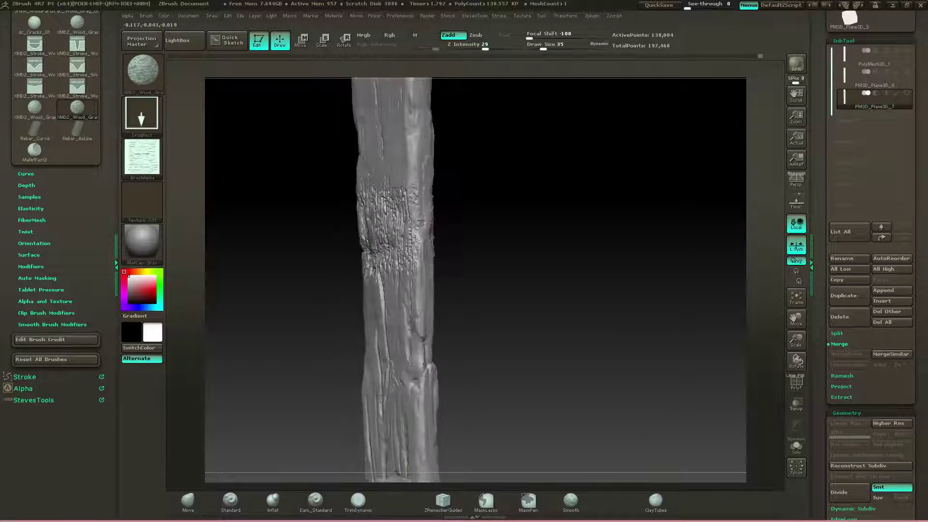
drag(464, 232, 546, 232)
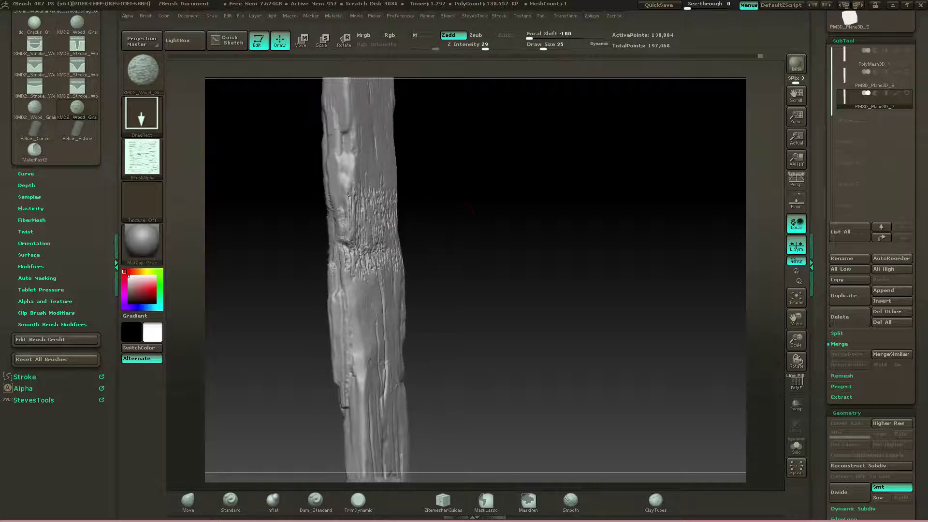
drag(468, 209, 478, 213)
- Flatten patches of the dense grain just above the upper ledge with the TrimDynamic brush
click(358, 501)
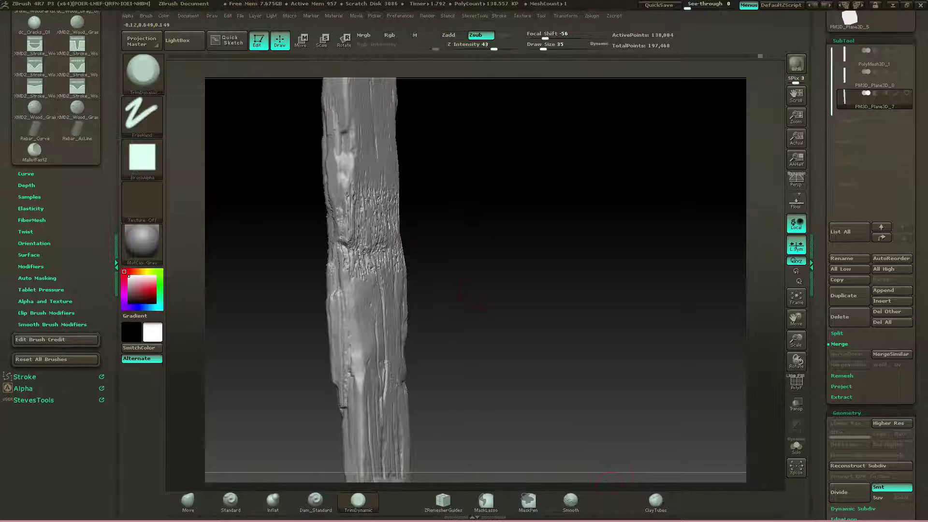
drag(483, 284, 469, 365)
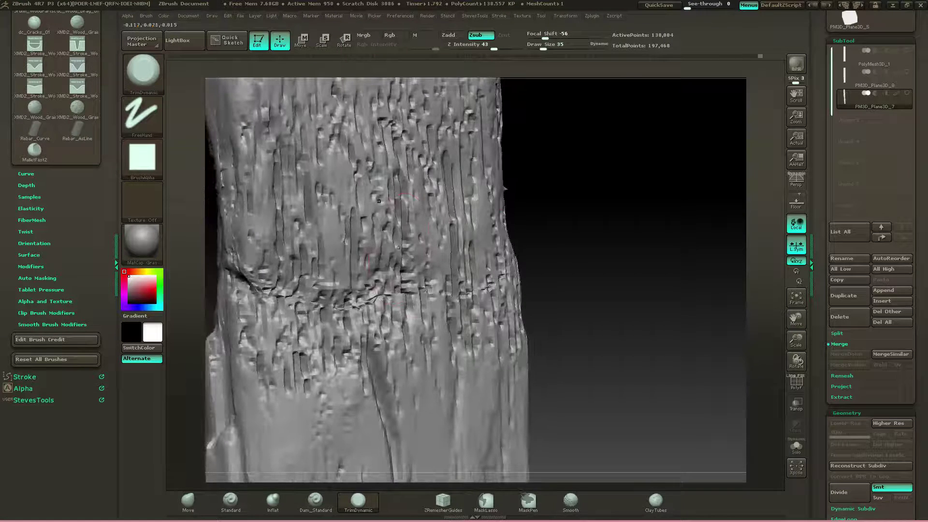
drag(401, 249, 371, 148)
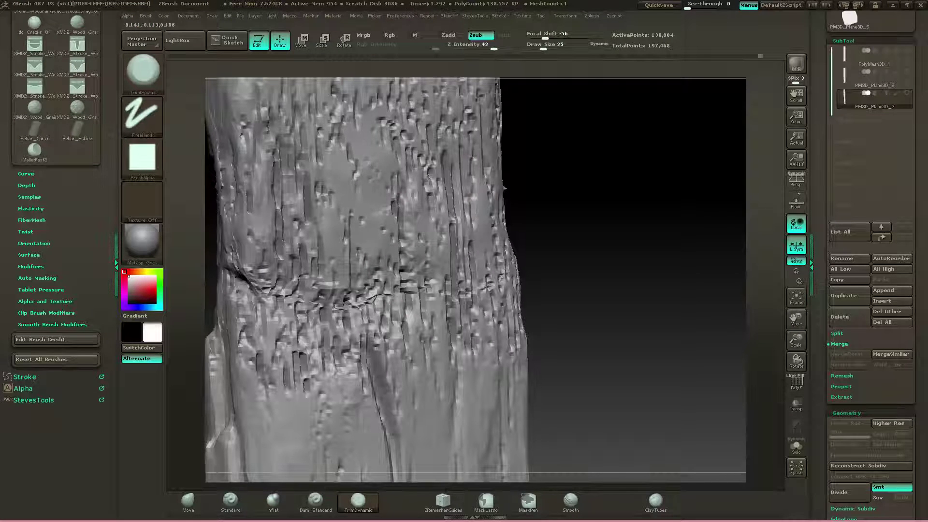
alt+drag(553, 271, 541, 203)
drag(413, 174, 393, 206)
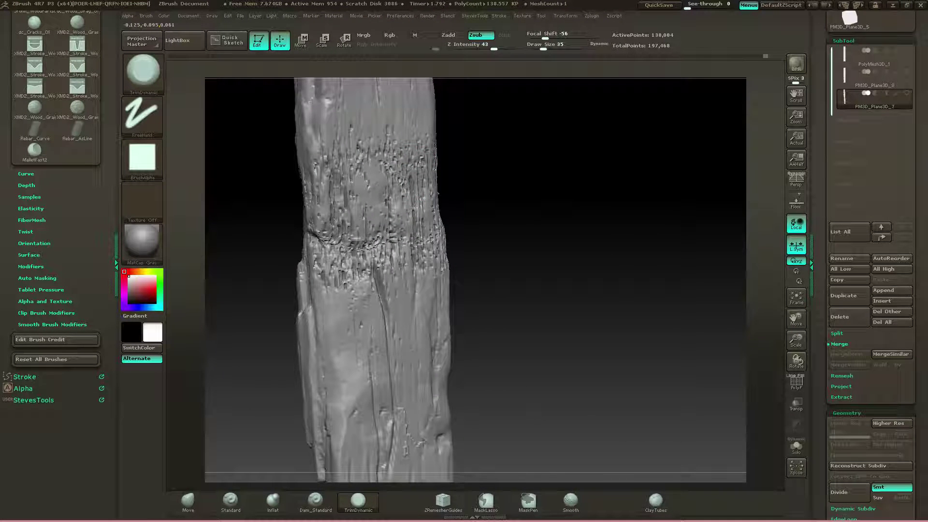
mouse_move(393, 164)
mouse_down()
mouse_move(386, 189)
mouse_move(405, 214)
mouse_up()
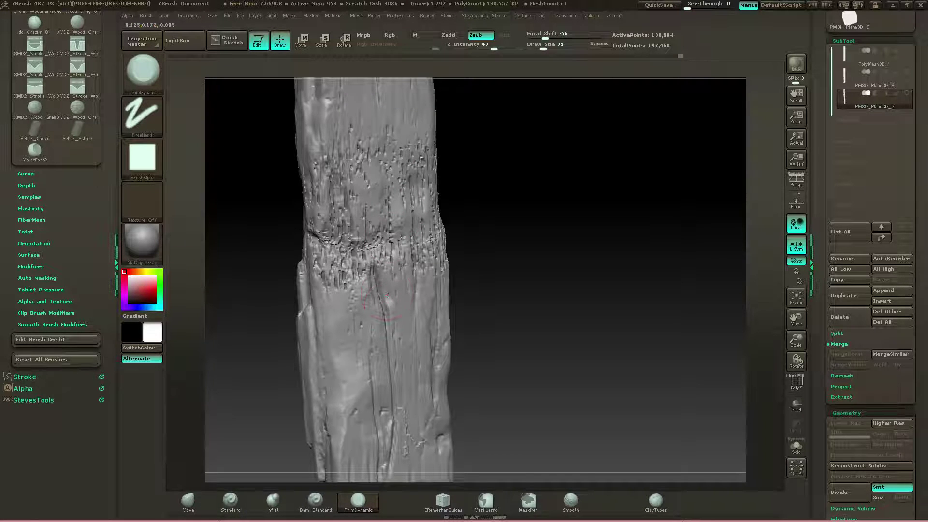
- Remesh the plank with DynaMesh, and smooth and trim the grain at the middle of the upper ledge with TrimDynamic
key(ctrl)
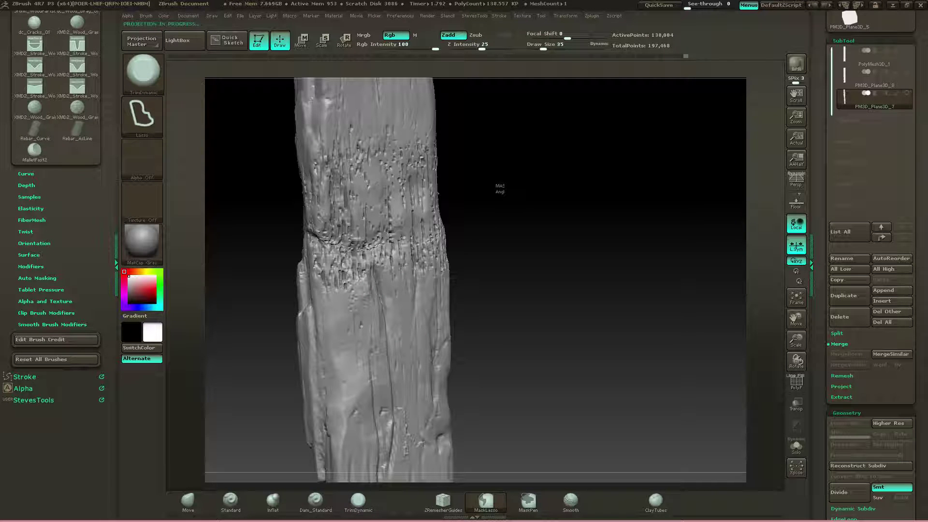
mouse_move(480, 248)
mouse_down()
mouse_move(438, 248)
mouse_move(461, 251)
mouse_up()
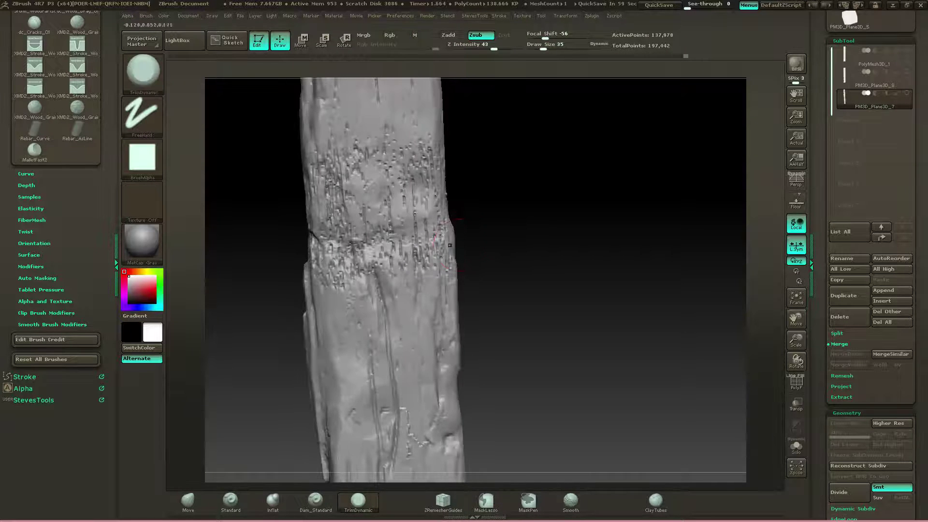
mouse_move(401, 233)
shift+mouse_down()
mouse_move(394, 260)
mouse_move(383, 253)
mouse_move(381, 266)
mouse_move(392, 252)
mouse_move(386, 208)
shift+mouse_up()
mouse_move(390, 270)
mouse_down()
mouse_move(382, 303)
mouse_move(385, 296)
mouse_up()
drag(368, 258, 372, 205)
mouse_move(469, 208)
mouse_down()
mouse_move(503, 206)
mouse_move(477, 204)
mouse_up()
key(b)
key(t)
key(d)
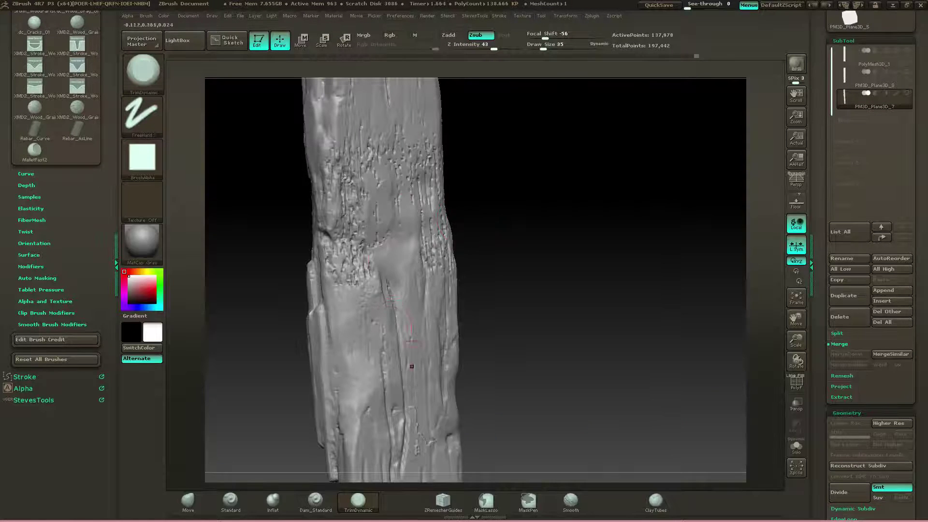
- Carve long wood grain grooves through the smoothed middle of the upper ledge with the XMD2_Stroke_WoodGrain_01 brush
key(b)
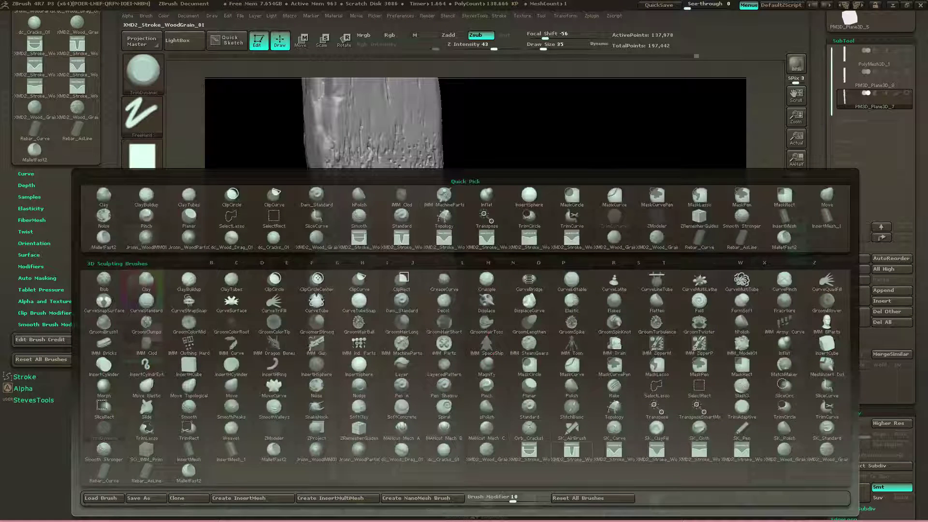
click(446, 272)
drag(476, 217, 459, 219)
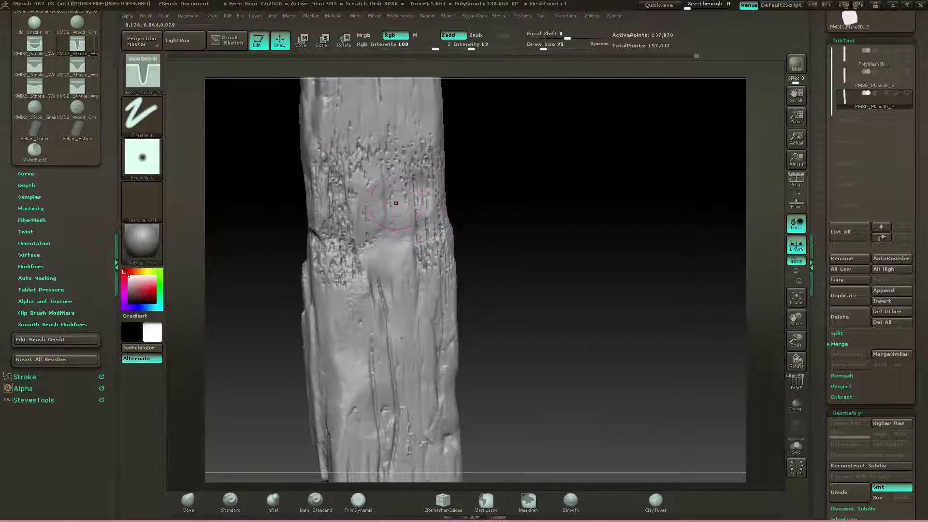
drag(396, 205, 406, 276)
mouse_move(403, 365)
mouse_down()
mouse_move(395, 298)
mouse_move(405, 187)
mouse_up()
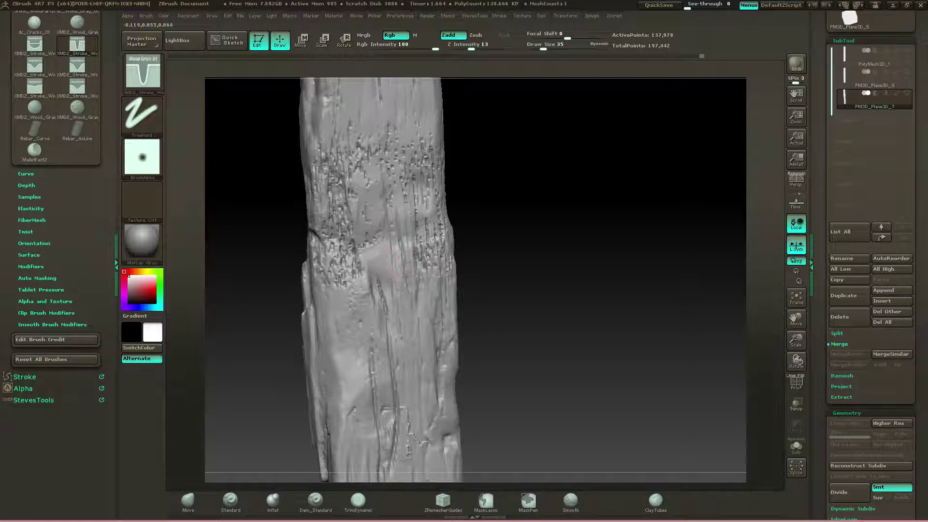
- Extend the XMD2_Stroke_WoodGrain_01 grooves along the central crack and up above the dense grain band
drag(392, 299, 390, 182)
drag(388, 242, 379, 188)
mouse_move(382, 275)
mouse_down()
mouse_move(383, 190)
mouse_move(355, 249)
mouse_move(381, 254)
mouse_up()
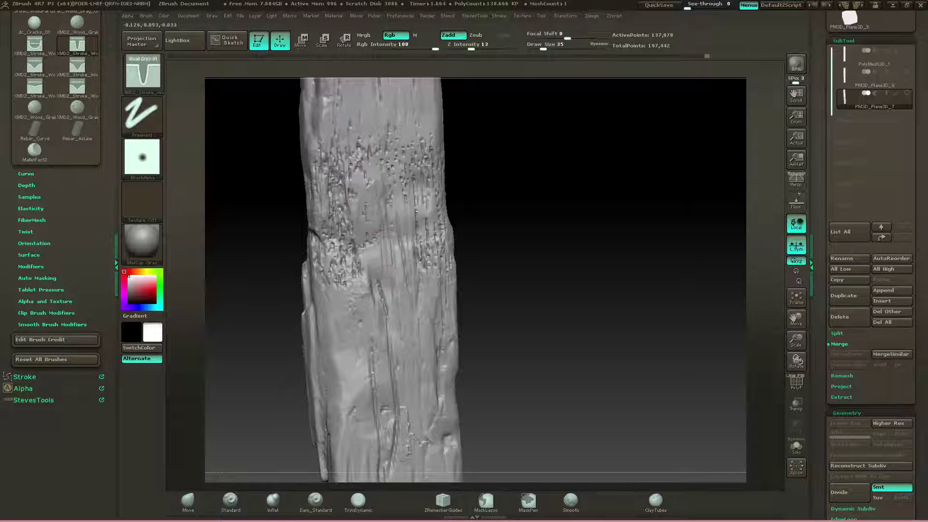
mouse_move(375, 356)
mouse_down()
mouse_move(388, 249)
mouse_move(384, 186)
mouse_up()
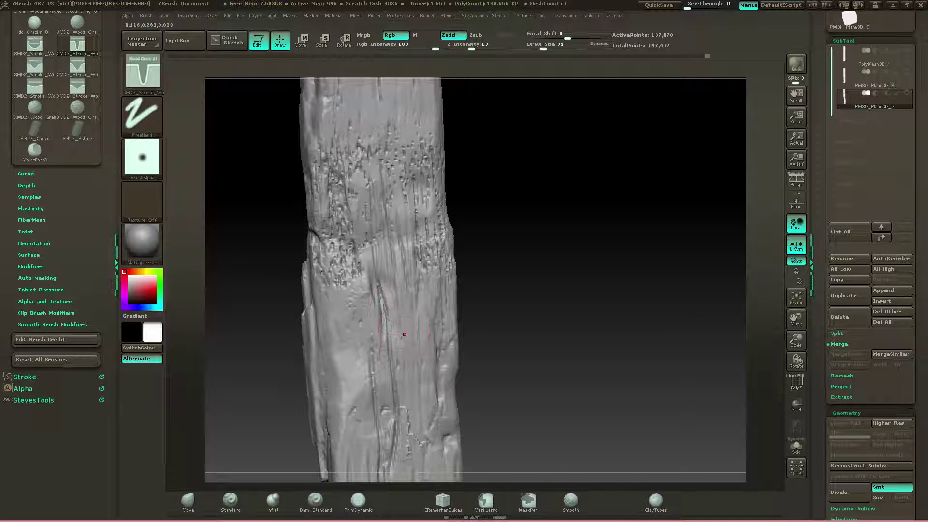
drag(404, 334, 393, 116)
right_drag(394, 118, 408, 138)
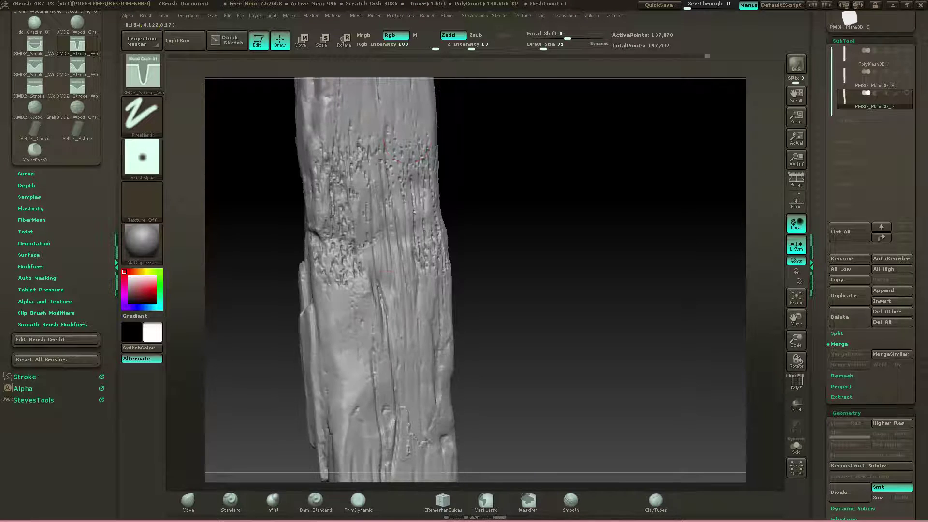
drag(373, 313, 366, 248)
- Build up ClayTubes patches over the pitted grain on both sides of the upper ledge and above it
mouse_move(462, 189)
mouse_down()
mouse_move(423, 193)
mouse_move(476, 191)
mouse_up()
click(655, 500)
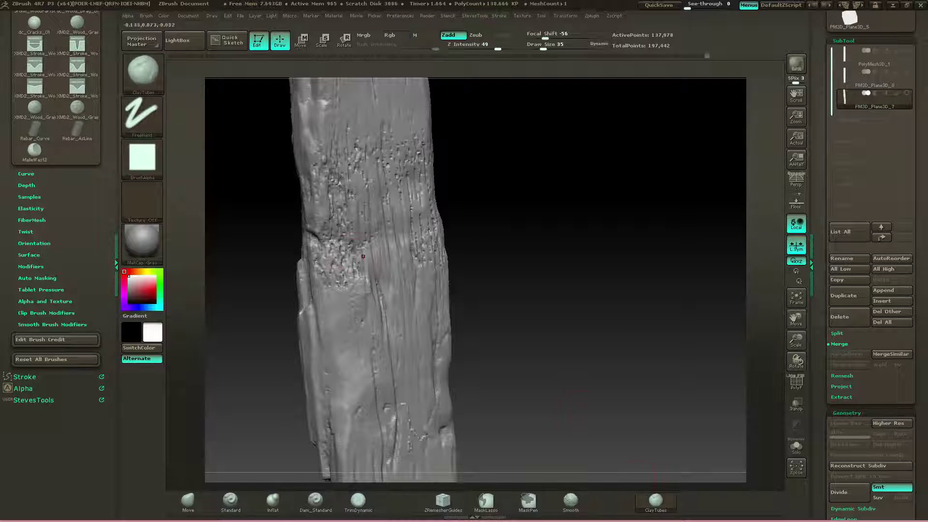
mouse_move(354, 255)
mouse_down()
mouse_move(345, 268)
mouse_move(345, 261)
mouse_up()
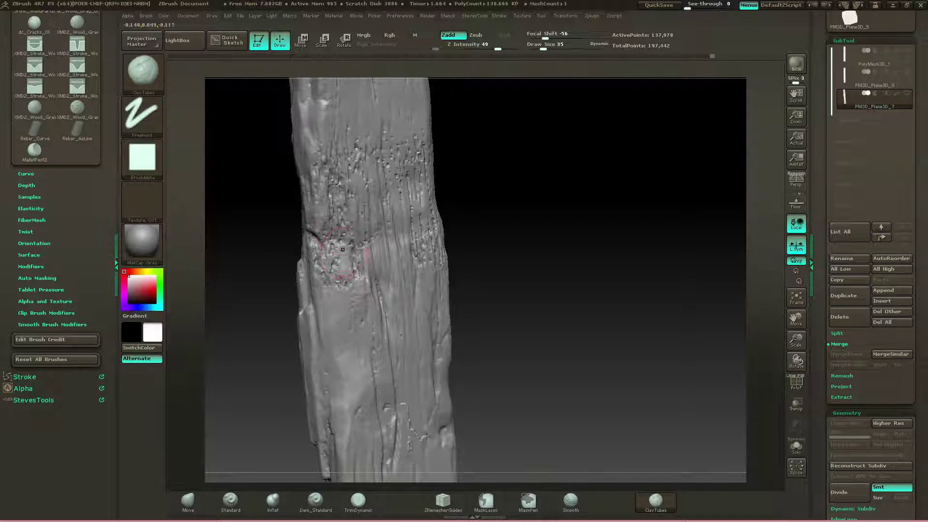
mouse_move(339, 212)
mouse_down()
mouse_move(340, 231)
mouse_move(336, 192)
mouse_up()
right_drag(369, 201, 408, 197)
mouse_move(426, 183)
mouse_down()
mouse_move(437, 245)
mouse_move(424, 262)
mouse_up()
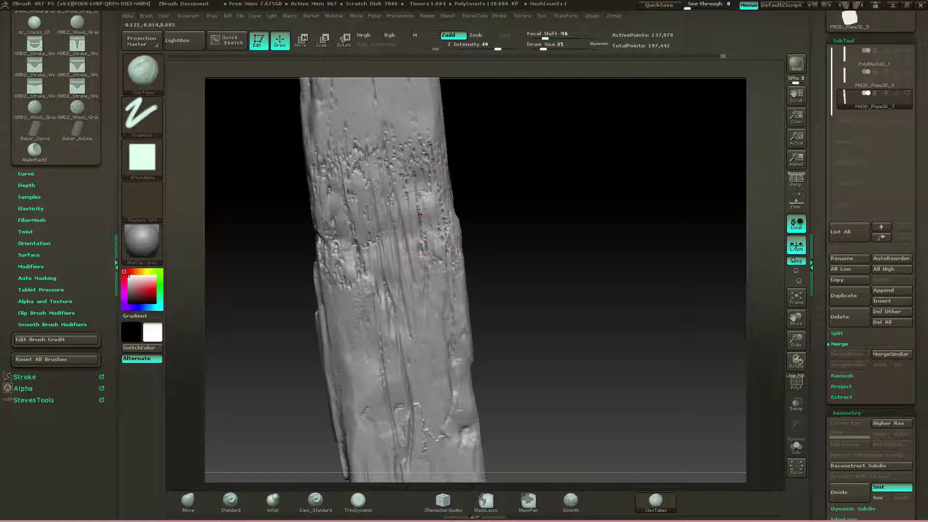
mouse_move(411, 163)
mouse_down()
mouse_move(401, 175)
mouse_move(392, 169)
mouse_move(390, 147)
mouse_up()
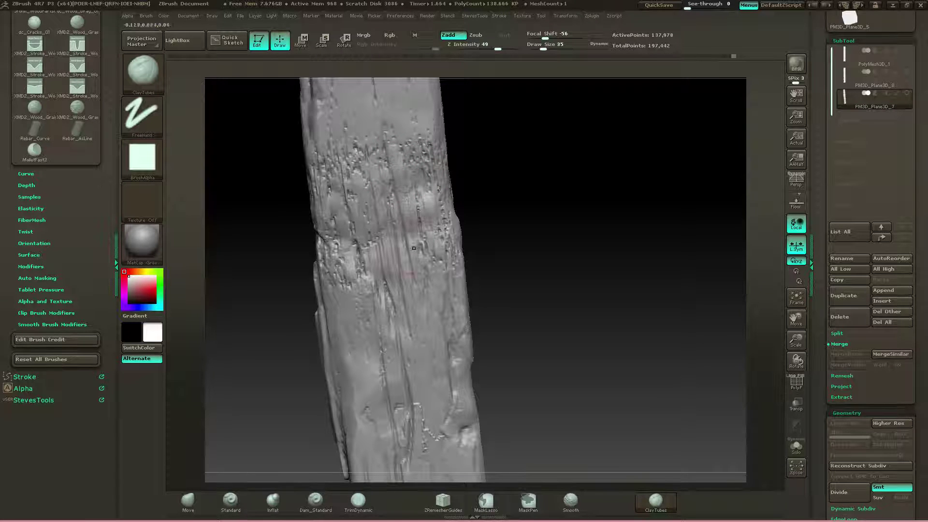
right_drag(414, 248, 418, 235)
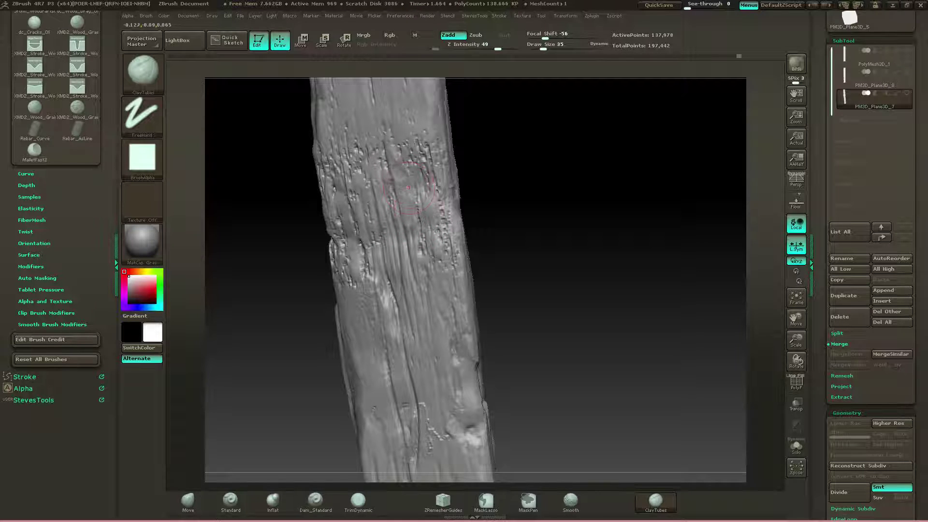
- Choose the XMD2_Wood_Grain_02 brush and try a wood grain stamp on the plank's upper section, undoing the stamp
mouse_move(427, 256)
right_down()
mouse_move(491, 251)
mouse_move(358, 167)
right_up()
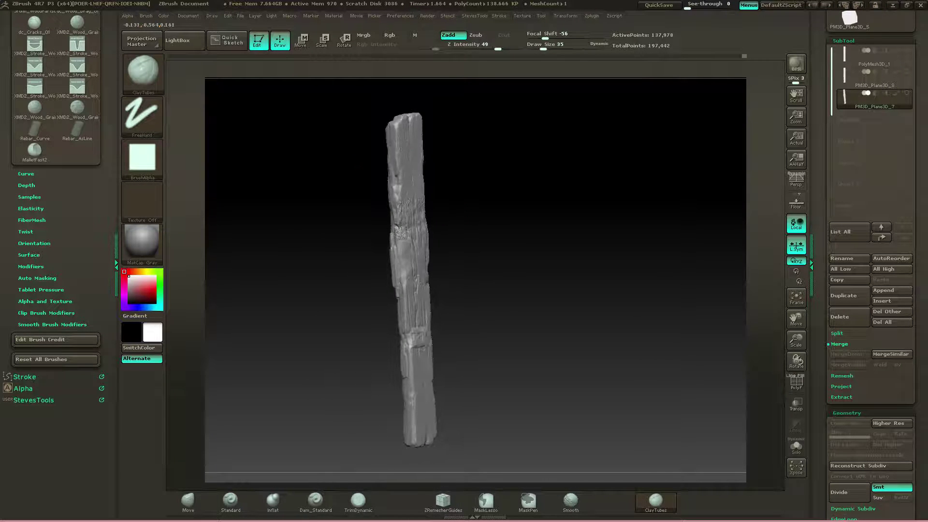
right_drag(493, 170, 459, 241)
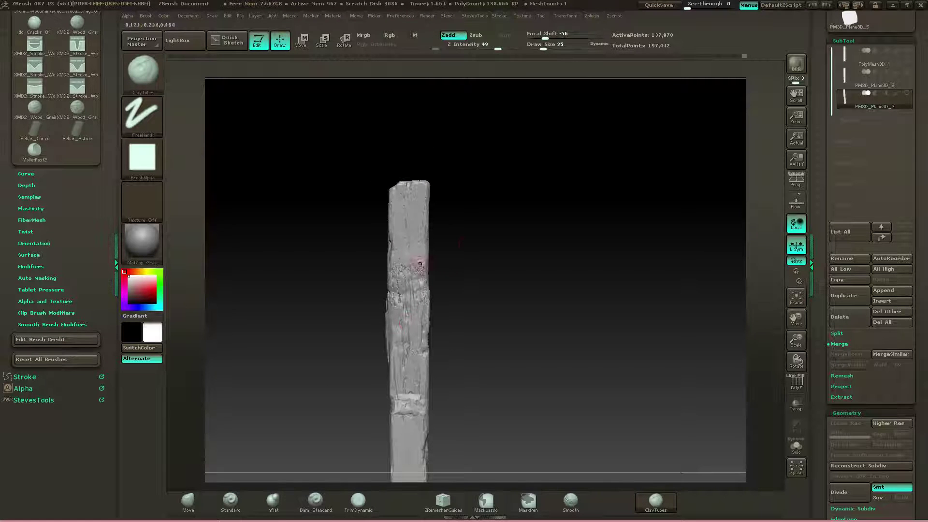
mouse_move(419, 264)
right_down()
mouse_move(442, 262)
mouse_move(487, 232)
right_up()
key(b)
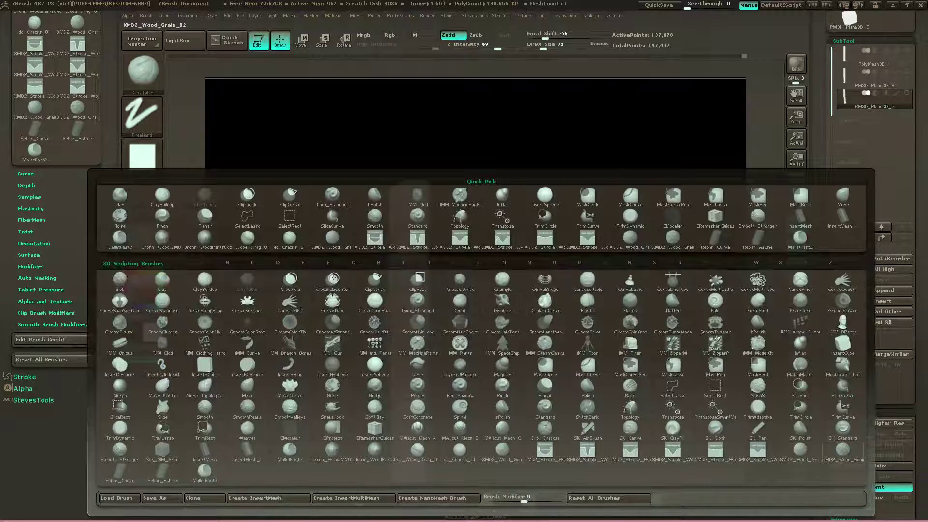
click(848, 451)
drag(401, 227, 413, 280)
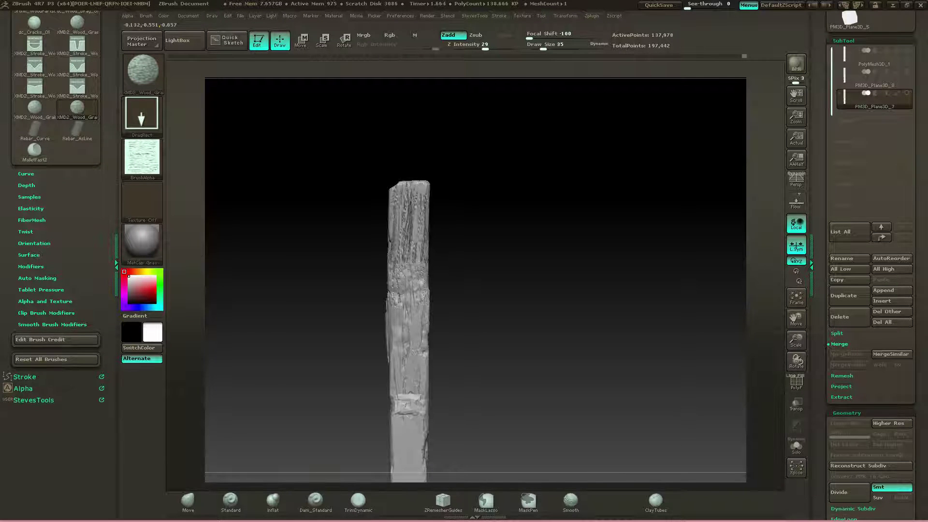
mouse_move(448, 232)
mouse_down()
mouse_move(499, 226)
mouse_move(471, 224)
mouse_up()
key(ctrl+z)
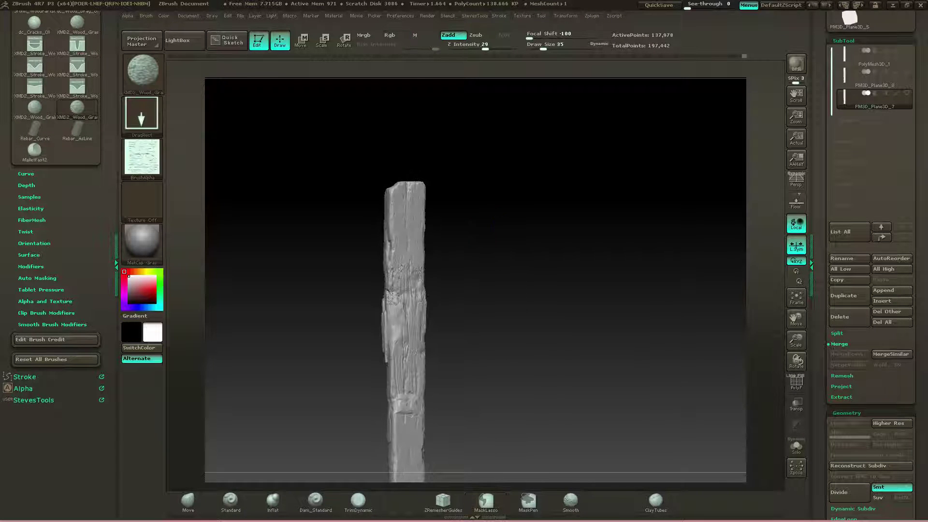
- Add a sculpting layer and stamp XMD2_Wood_Grain_02 grain over the plank's upper section on it
scroll(892, 322, down, 10)
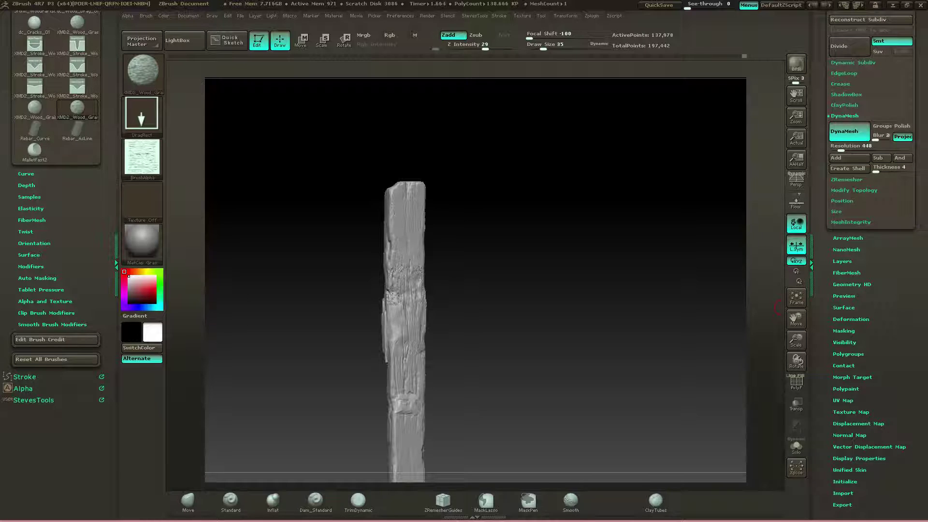
click(841, 261)
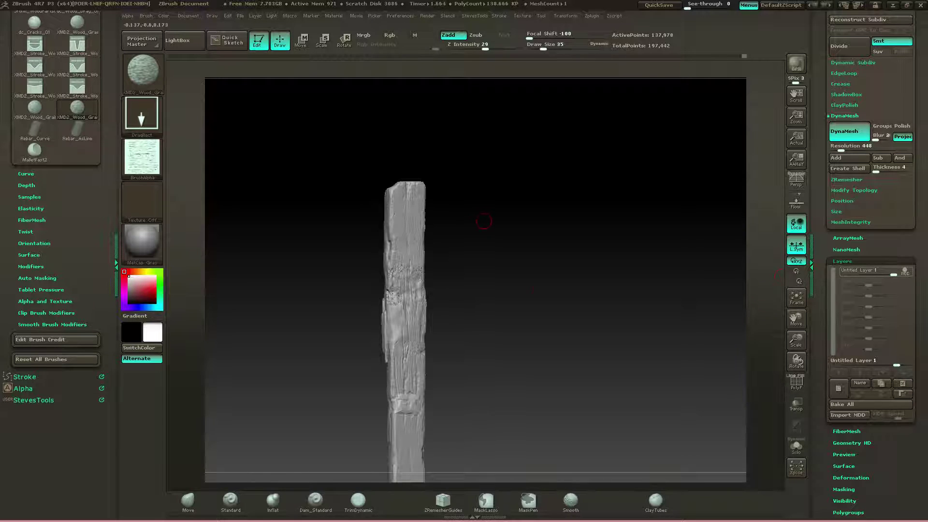
shift+drag(485, 215, 466, 218)
mouse_move(410, 230)
mouse_down()
mouse_move(429, 235)
mouse_move(437, 255)
mouse_move(457, 227)
mouse_move(515, 232)
mouse_move(501, 217)
mouse_move(525, 223)
mouse_move(528, 236)
mouse_up()
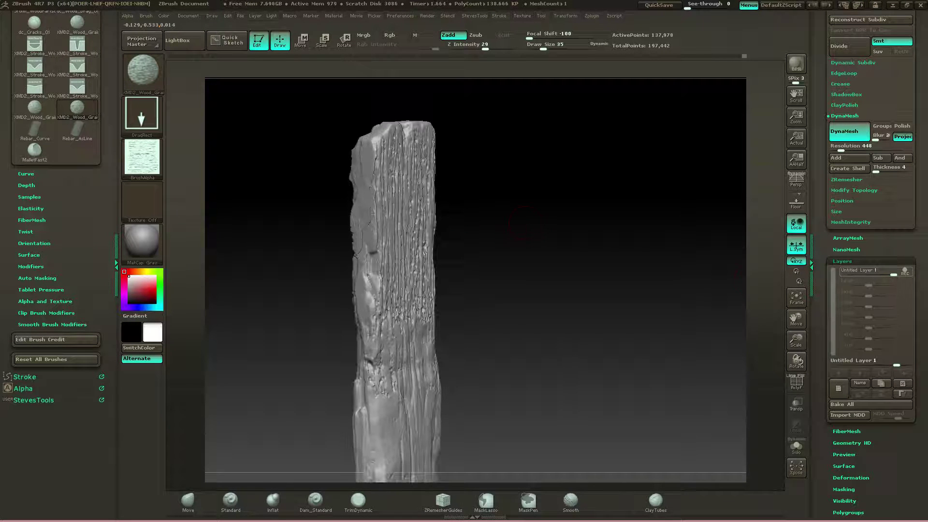
- Lower the intensity of the upper section's grain layer to about 0.15
drag(893, 274, 875, 274)
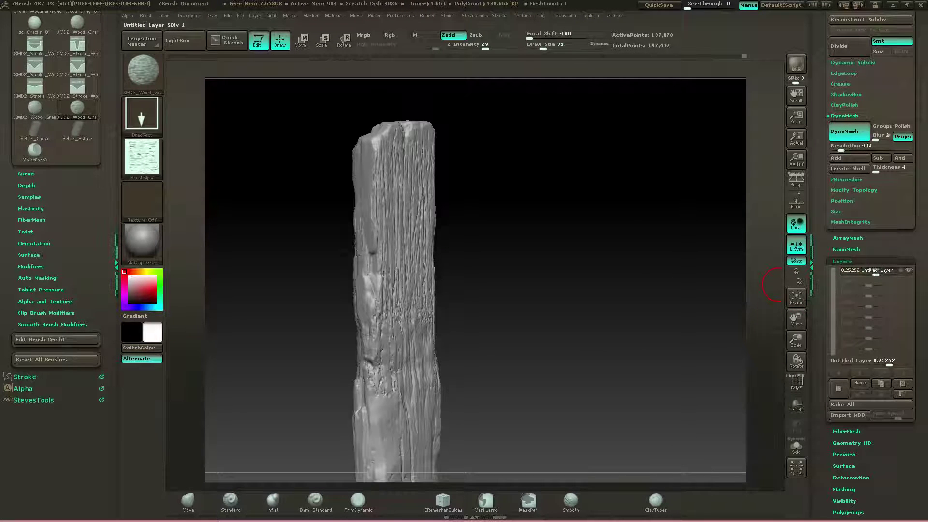
drag(753, 290, 652, 278)
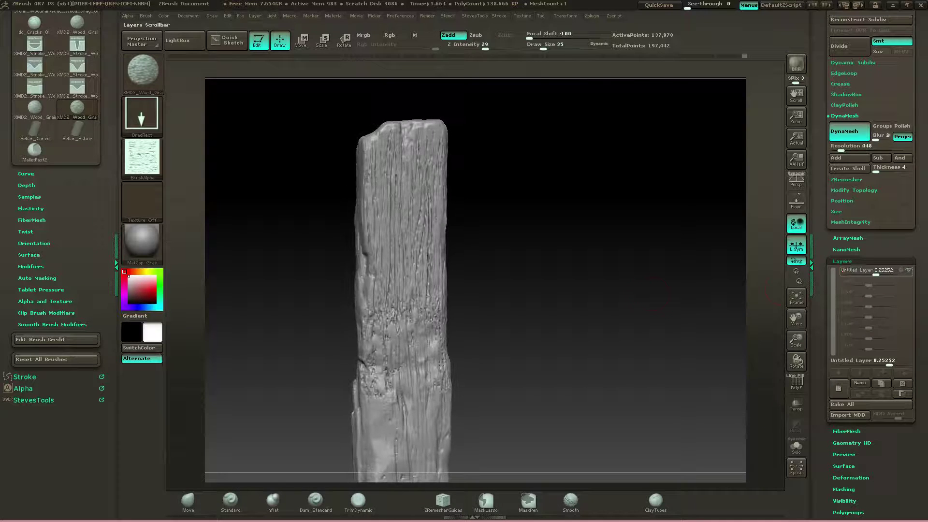
drag(875, 274, 871, 274)
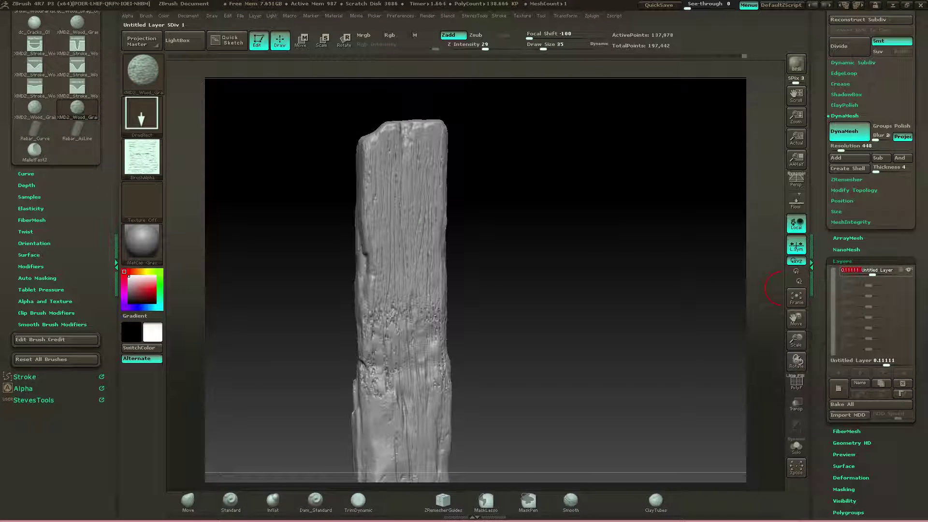
drag(765, 323, 708, 212)
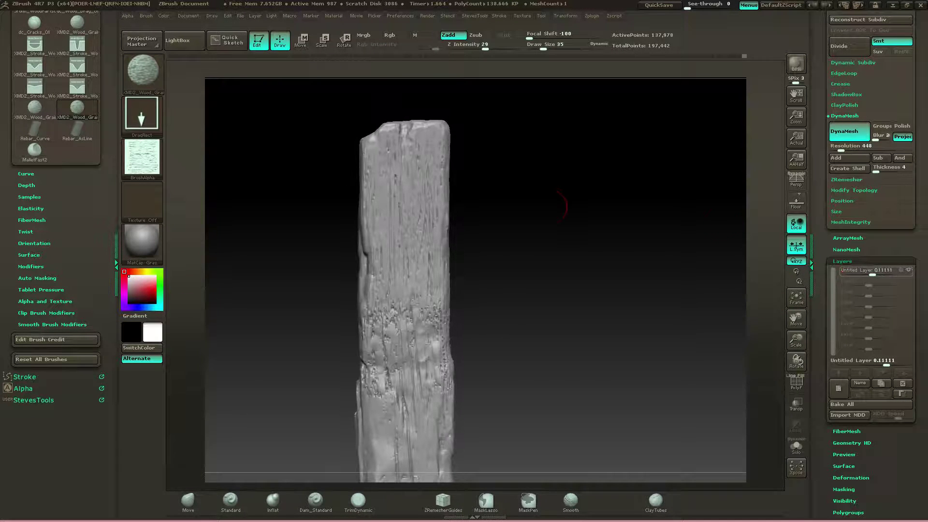
mouse_move(560, 206)
mouse_down()
mouse_move(541, 241)
mouse_move(559, 201)
mouse_up()
drag(872, 275, 872, 274)
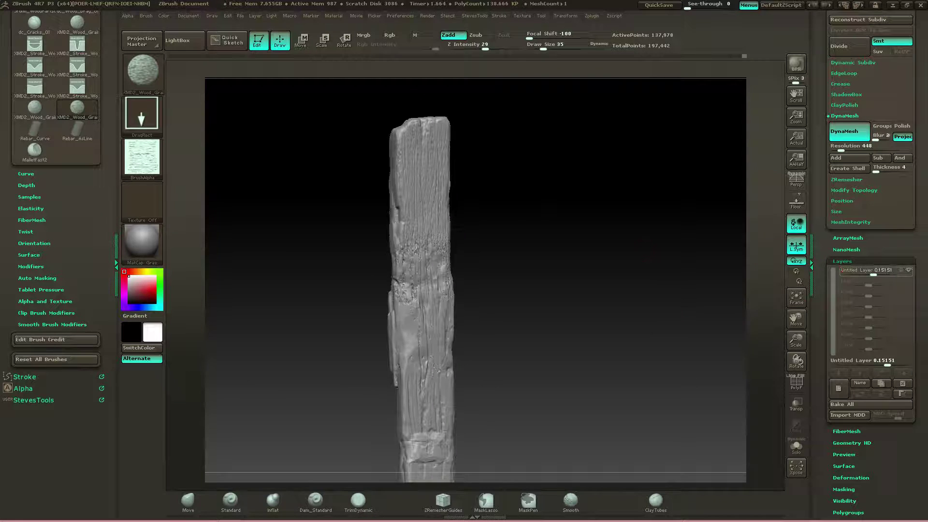
- Switch to the TrimDynamic brush and bake the upper section's grain layer into the plank
mouse_move(526, 218)
mouse_down()
mouse_move(538, 237)
mouse_move(565, 238)
mouse_move(518, 264)
mouse_move(512, 208)
mouse_move(558, 220)
mouse_move(558, 246)
mouse_move(587, 251)
mouse_move(599, 207)
mouse_move(602, 247)
mouse_move(623, 179)
mouse_up()
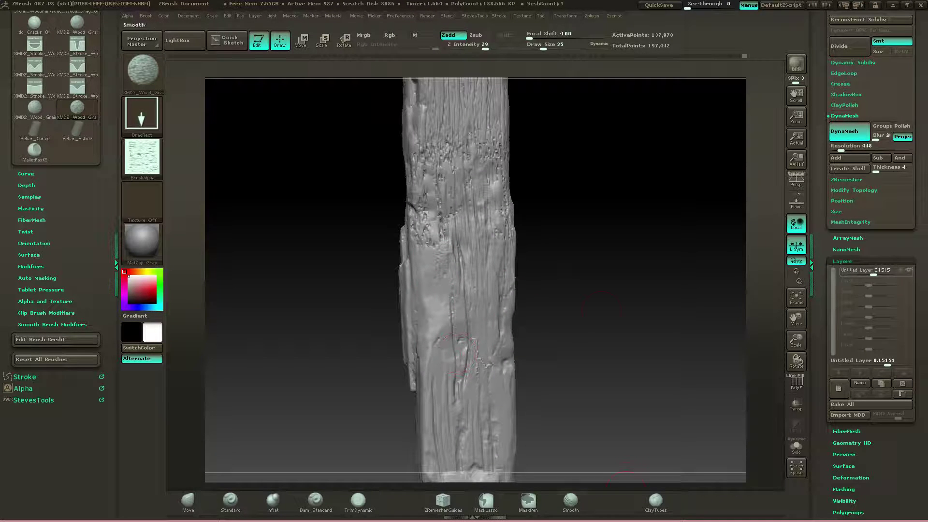
click(358, 501)
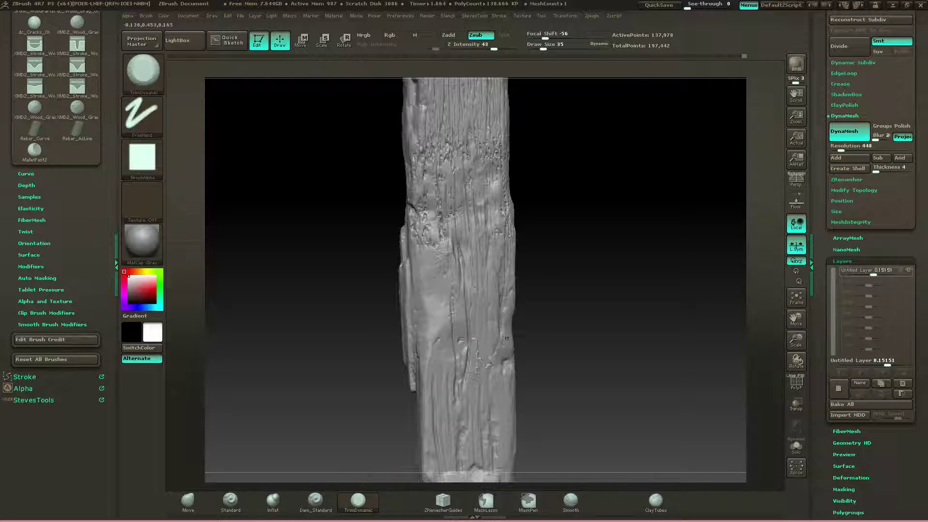
alt+drag(540, 296, 537, 333)
click(429, 419)
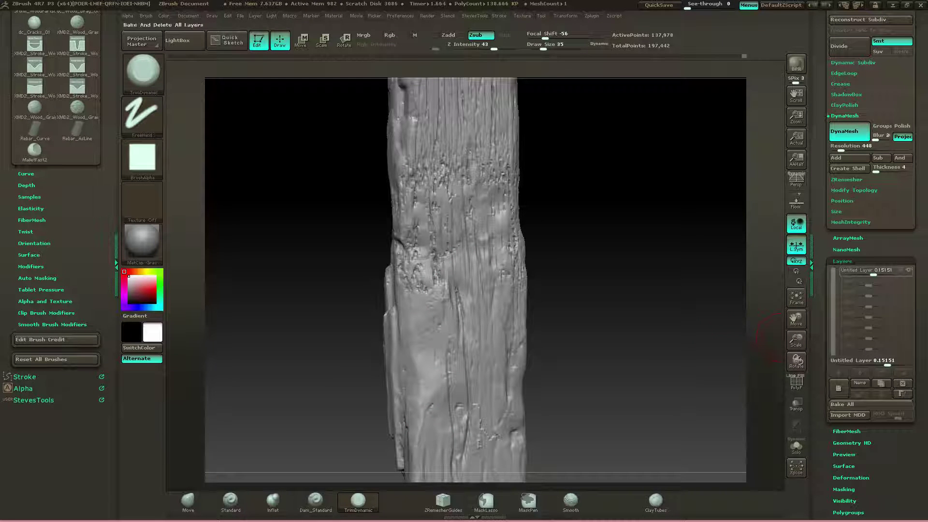
click(845, 404)
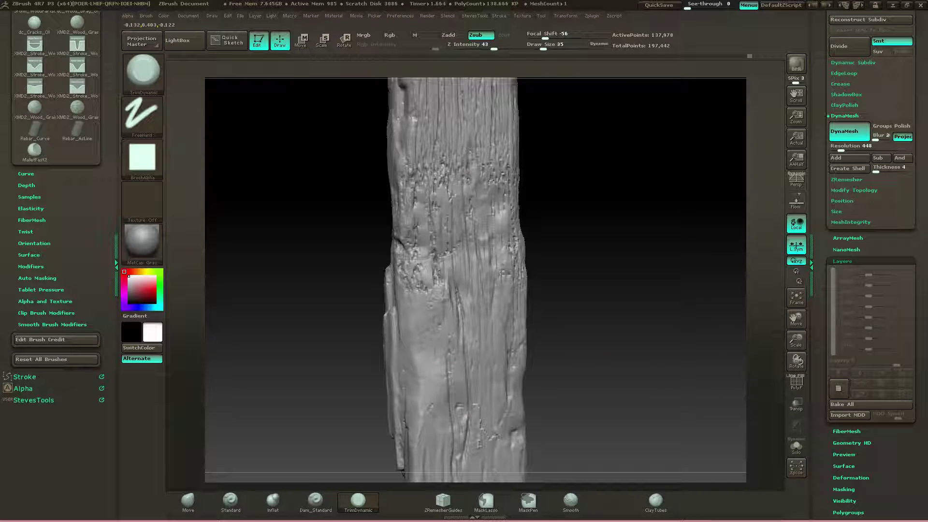
- Flatten the smooth area and worn side edge below the upper ledge with TrimDynamic
drag(544, 289, 570, 286)
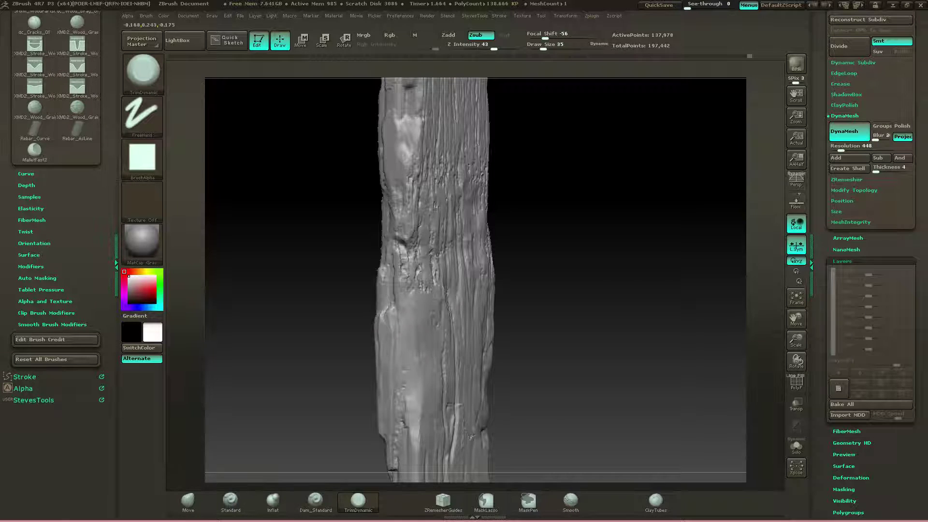
drag(529, 339, 400, 336)
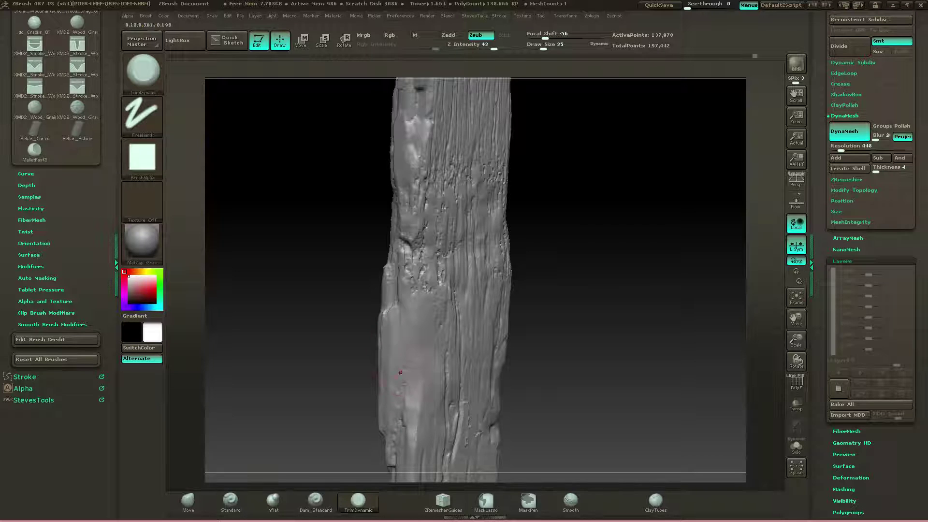
drag(537, 287, 563, 293)
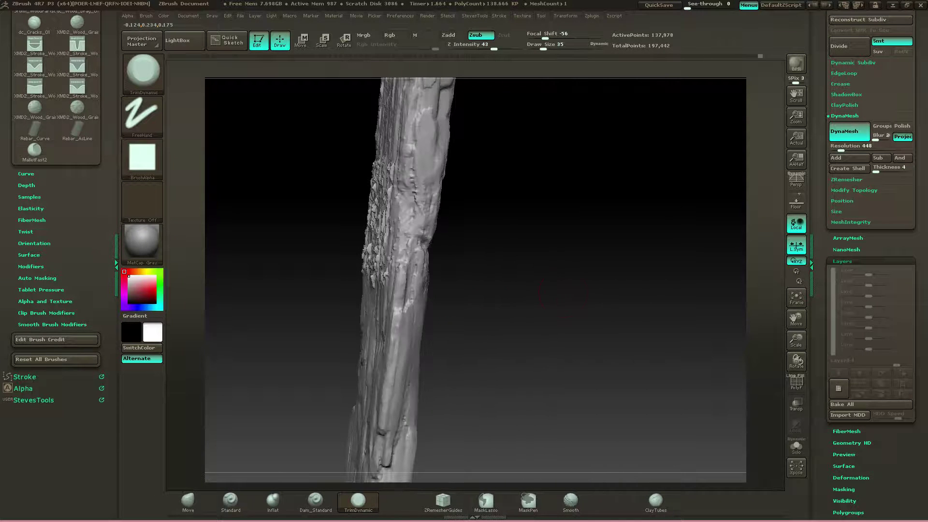
drag(399, 318, 393, 346)
drag(524, 342, 409, 315)
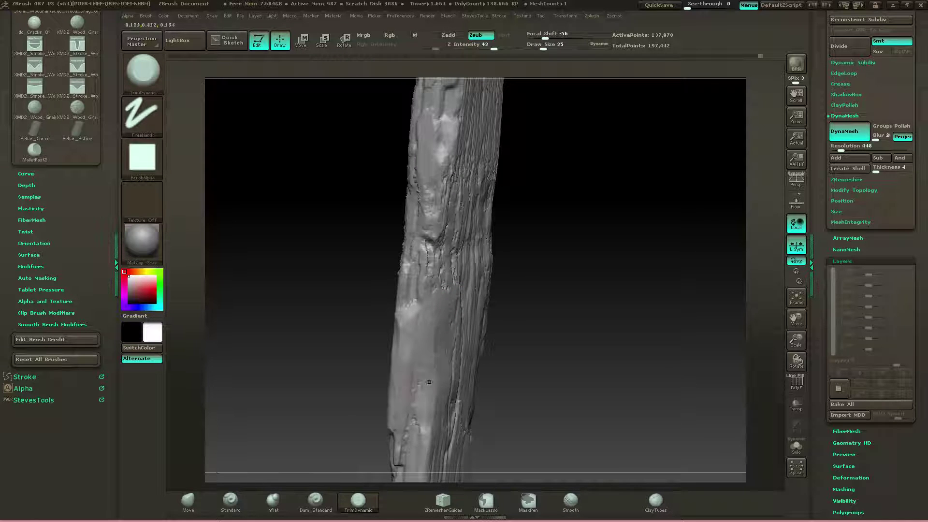
right_drag(429, 382, 415, 349)
right_drag(545, 270, 549, 309)
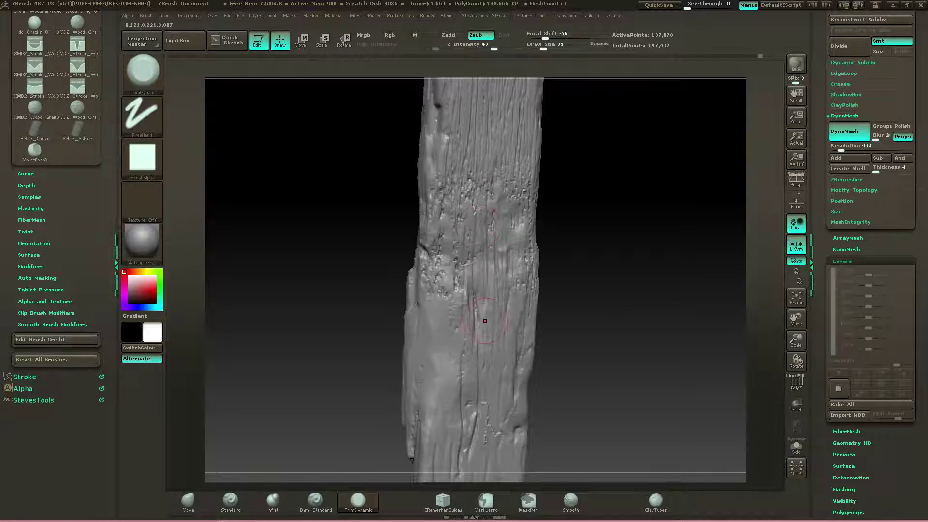
- Carve XMD2_Stroke_WoodGrain_01 grooves along the flattened area beside the central crack, below the upper ledge
key(b)
click(599, 448)
right_drag(485, 321, 506, 319)
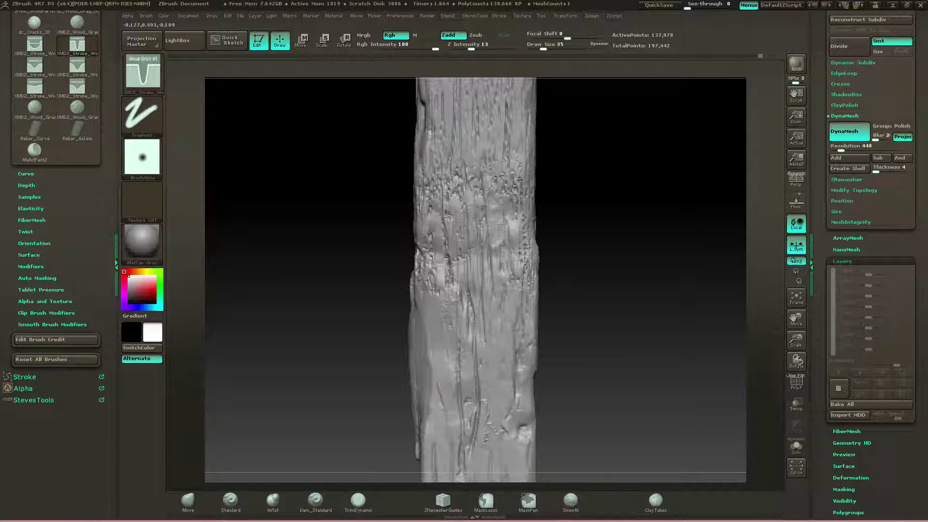
mouse_move(433, 358)
mouse_down()
mouse_move(430, 324)
mouse_move(428, 384)
mouse_move(428, 321)
mouse_up()
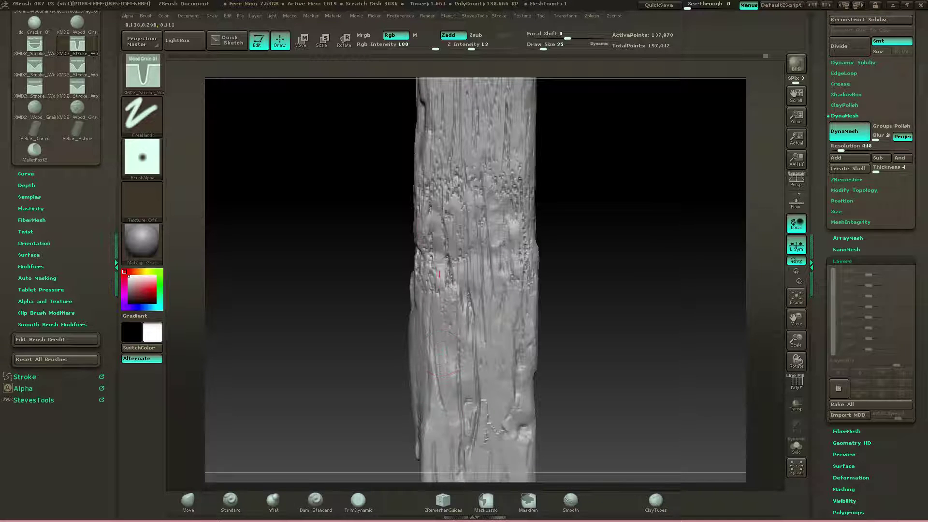
mouse_move(480, 203)
right_down()
mouse_move(458, 204)
mouse_move(456, 154)
right_up()
alt+right_drag(471, 314, 534, 274)
right_drag(534, 274, 505, 268)
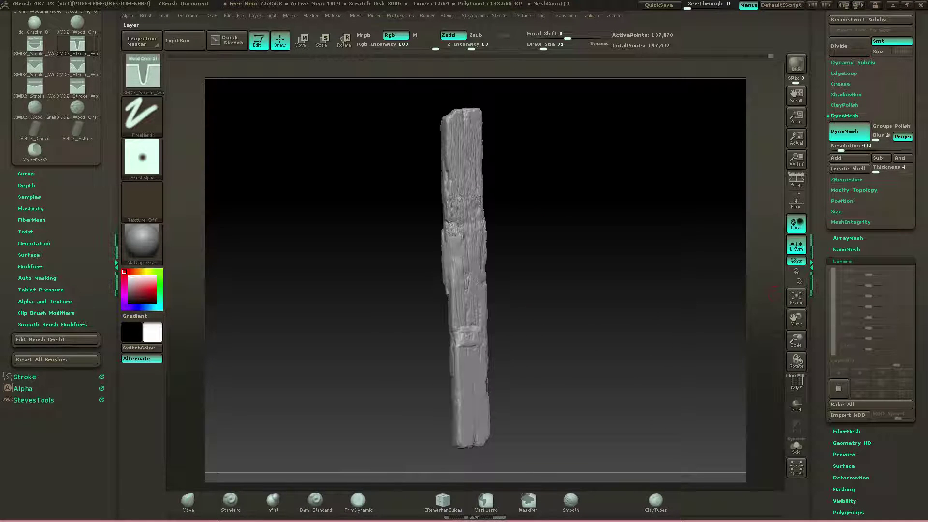
- Add a new layer and stamp XMD2_Wood_Grain_02 grain over the plank's bare section below the lower ledge, redoing the first stamp
click(838, 388)
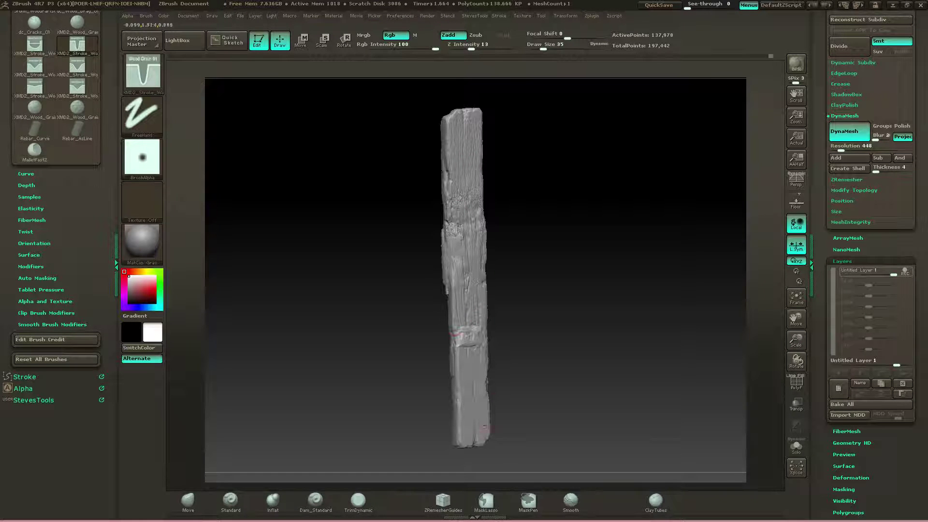
key(b)
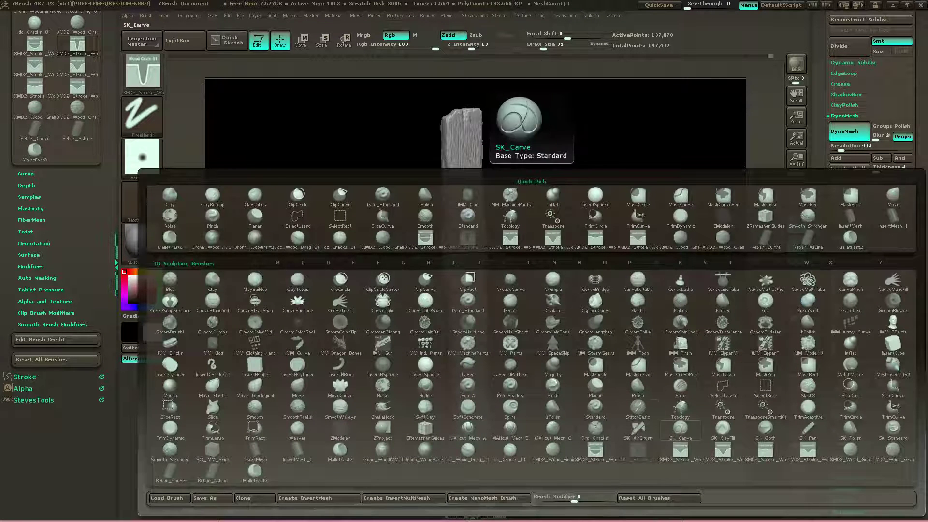
click(892, 451)
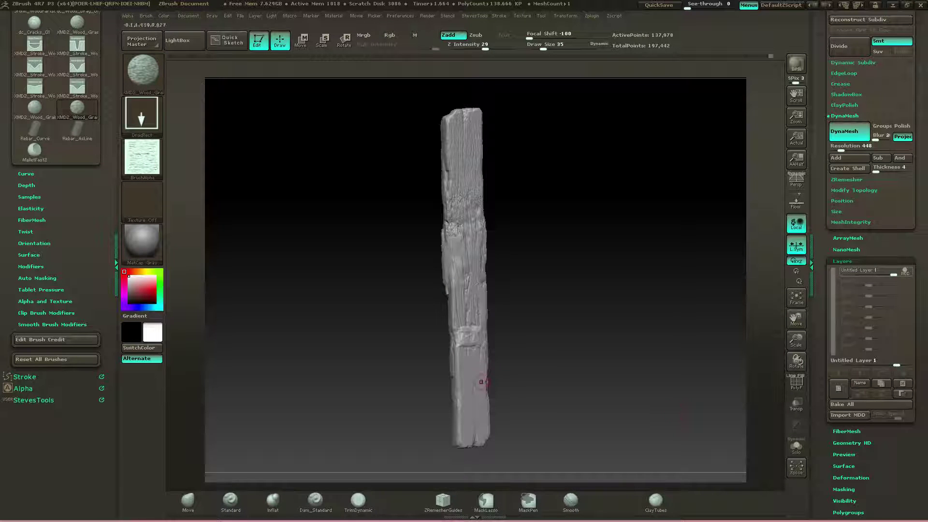
drag(672, 417, 686, 420)
mouse_move(467, 390)
mouse_down()
mouse_move(495, 411)
mouse_move(542, 390)
mouse_up()
key(ctrl+z)
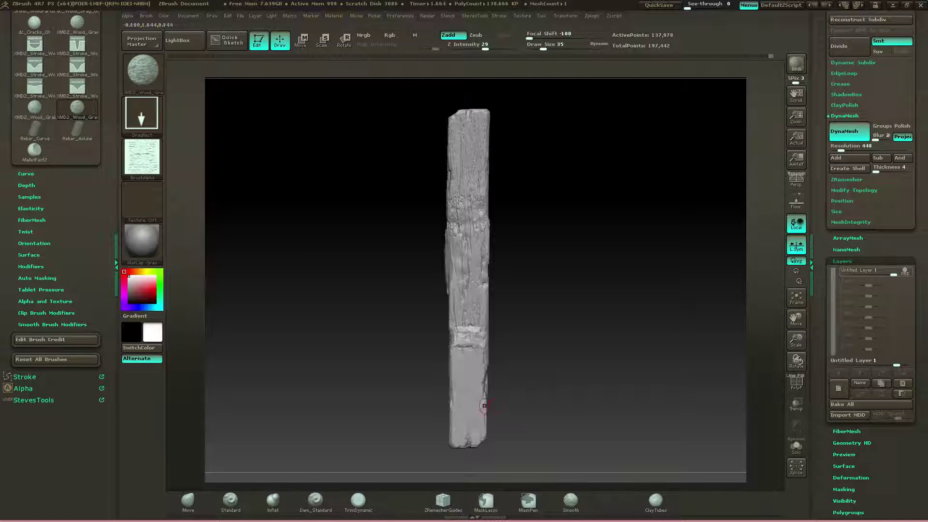
drag(469, 405, 599, 372)
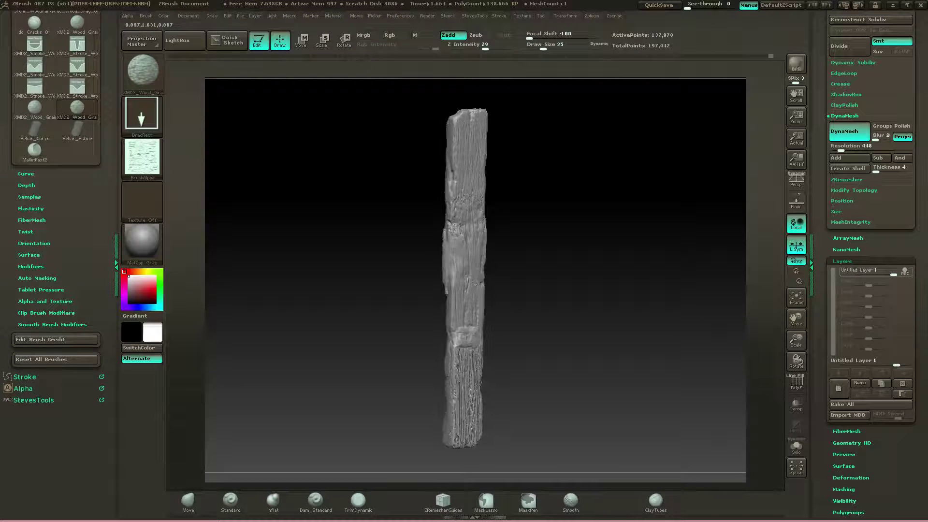
- Lower the intensity of the lower section's grain layer to about 0.11 and bake it into the plank
drag(893, 273, 872, 274)
drag(676, 310, 657, 309)
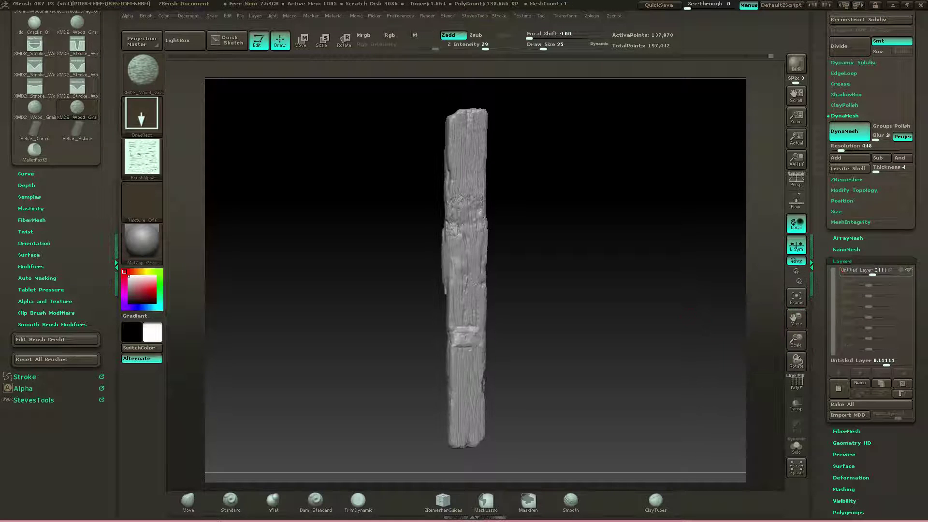
click(853, 405)
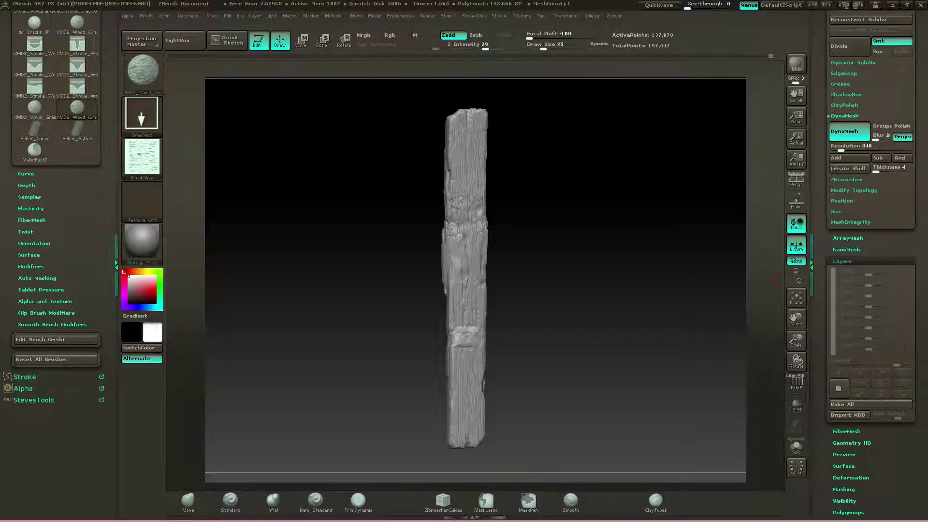
drag(676, 299, 657, 300)
- Carve XMD2_Stroke_WoodGrain_01 grooves down across the lower ledge to blend it with the surrounding grain
mouse_move(580, 300)
alt+mouse_down()
mouse_move(575, 341)
mouse_move(596, 349)
mouse_move(597, 420)
alt+mouse_up()
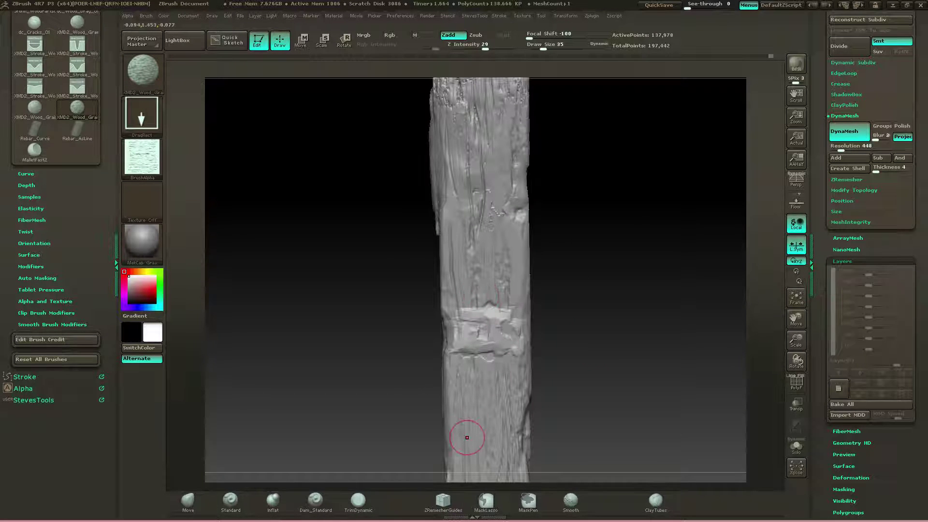
key(b)
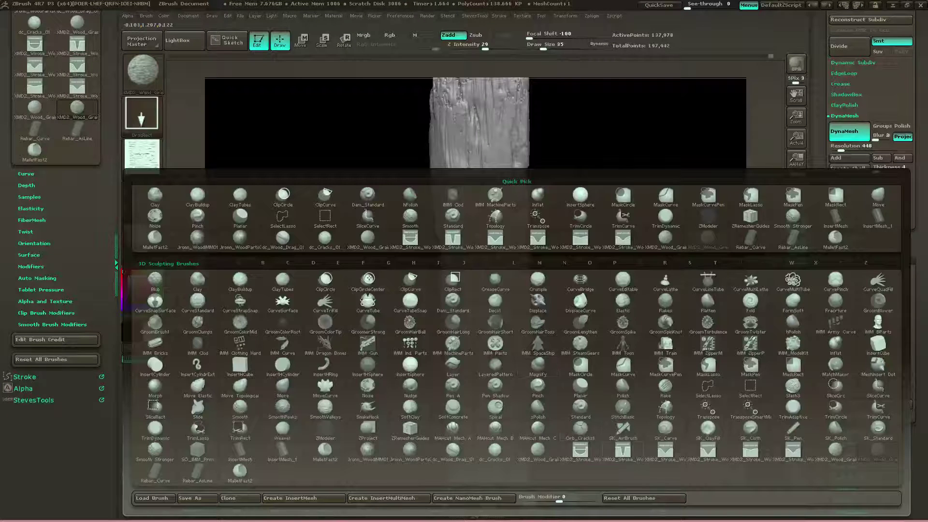
click(622, 450)
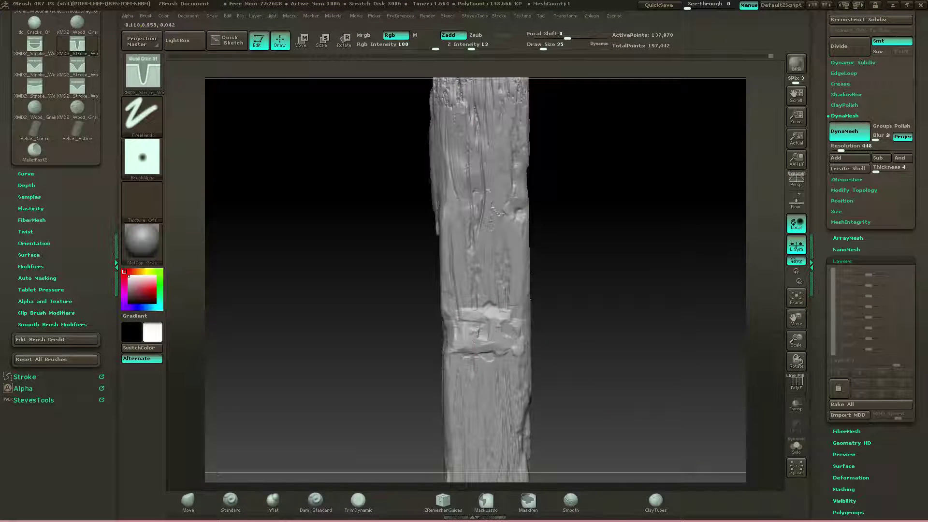
drag(474, 341, 476, 369)
mouse_move(472, 290)
mouse_down()
mouse_move(477, 363)
mouse_move(486, 324)
mouse_up()
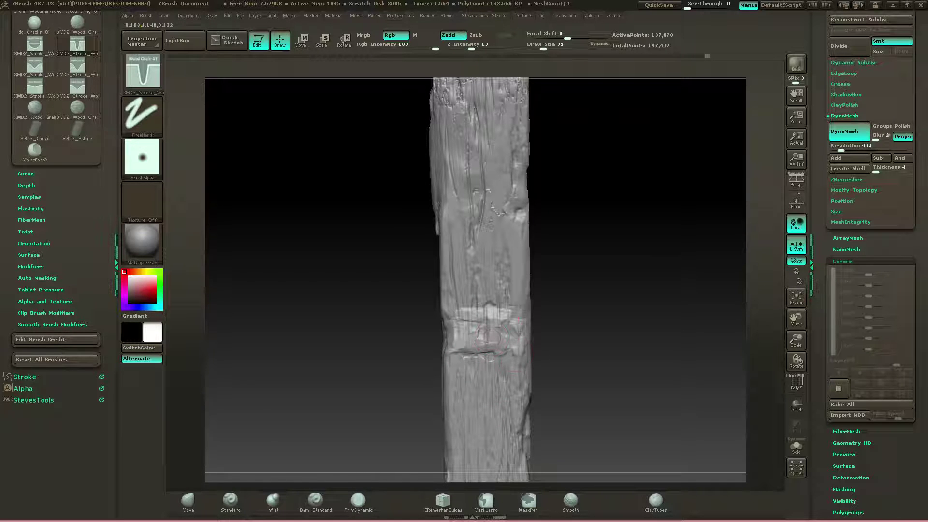
drag(570, 232, 623, 242)
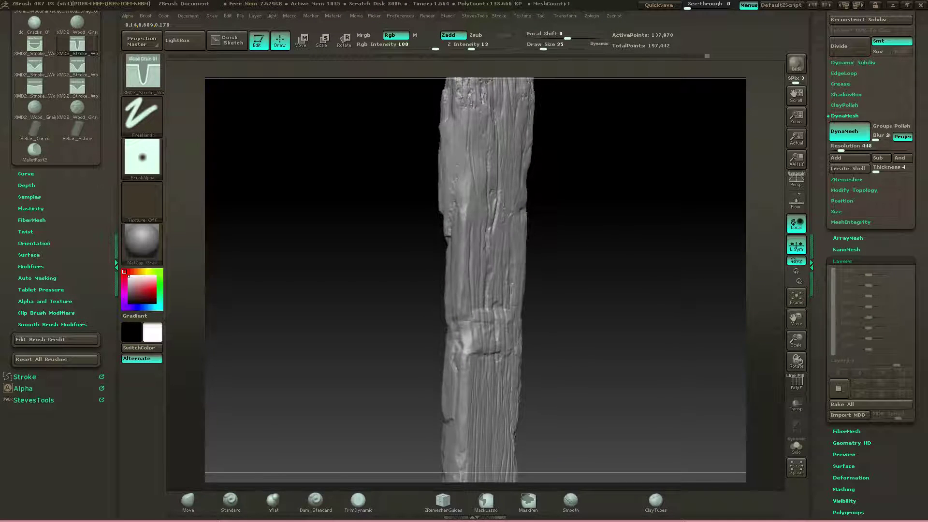
- Build up the lower ledge and its surroundings with ClayTubes, and flatten the added clay with TrimDynamic
click(358, 500)
drag(554, 302, 514, 341)
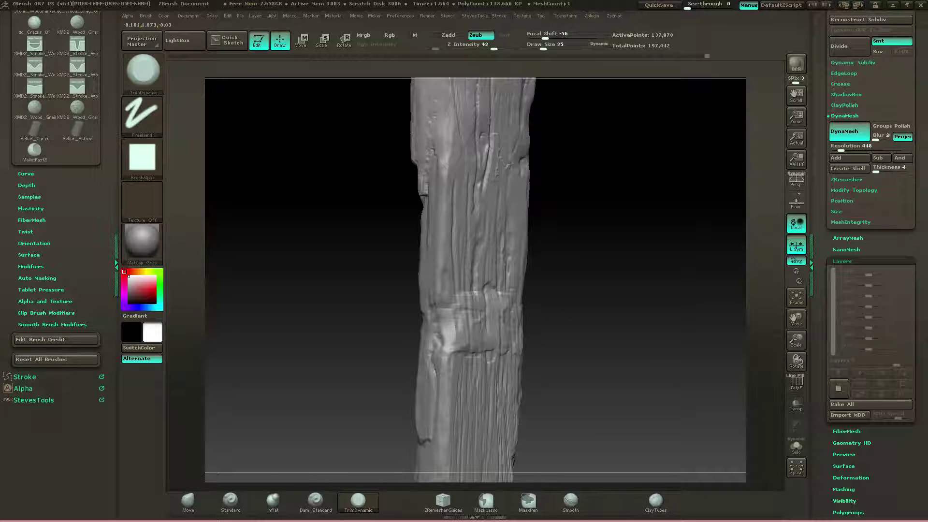
click(655, 500)
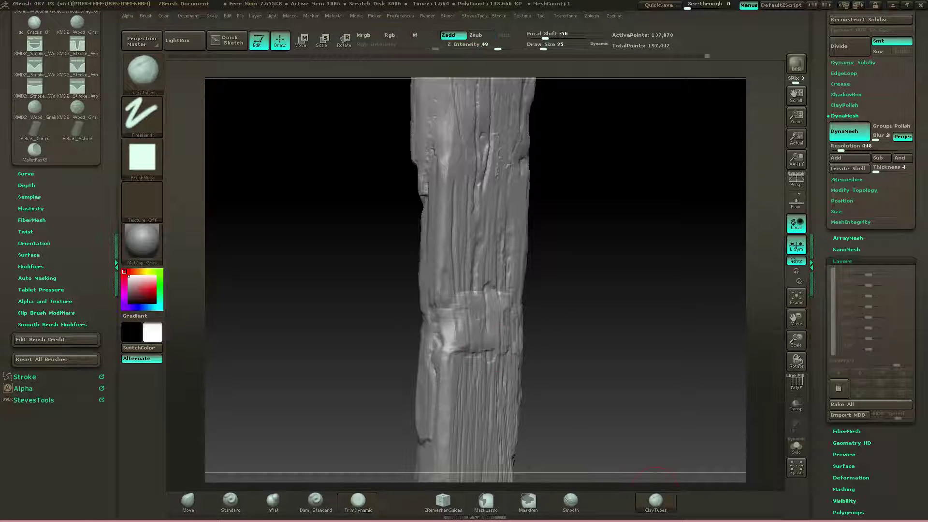
mouse_move(480, 294)
mouse_down()
mouse_move(457, 280)
mouse_move(467, 387)
mouse_up()
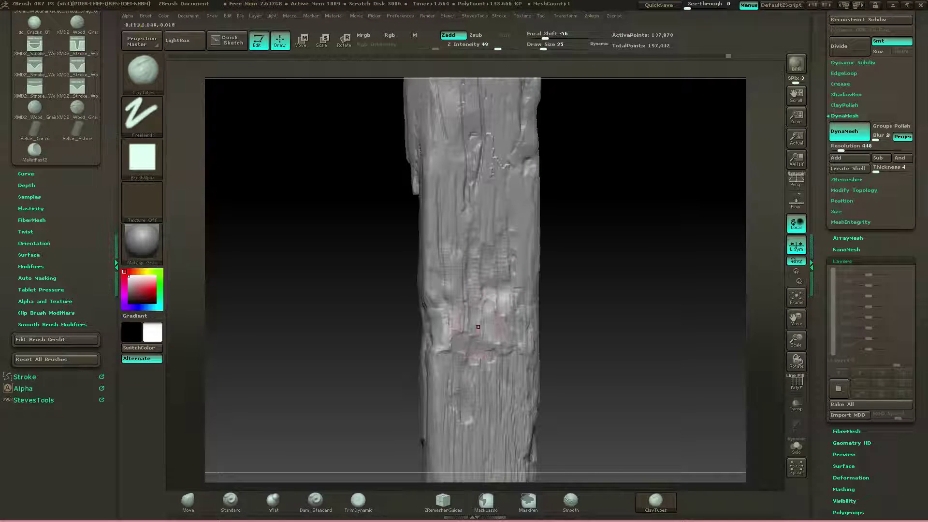
click(358, 500)
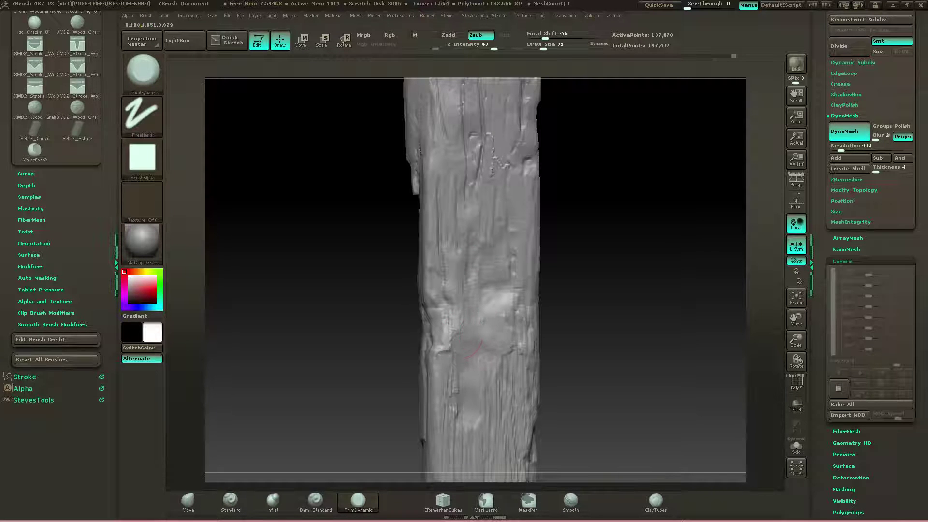
drag(571, 288, 505, 279)
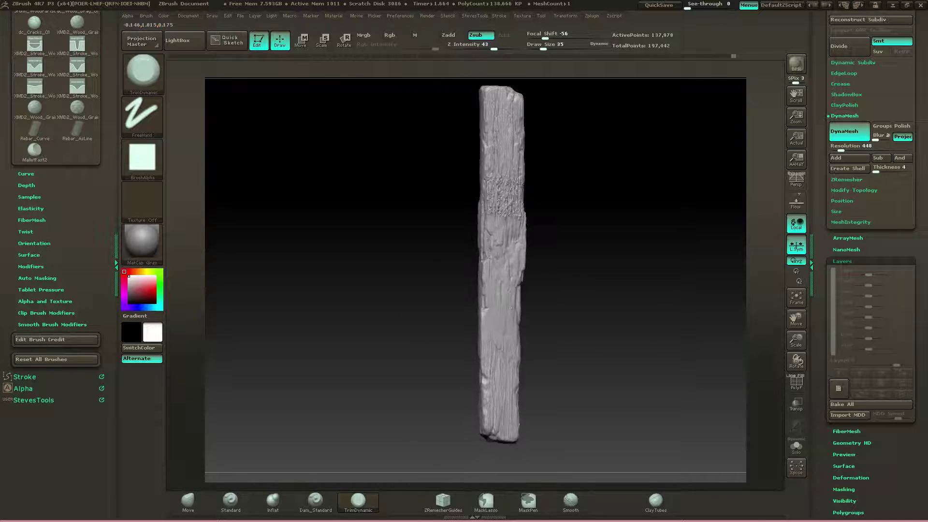
- Flatten the rough grain on the upper half of the plank's opposite face with TrimDynamic at Draw Size 86
alt+drag(570, 242, 550, 353)
alt+drag(570, 193, 551, 364)
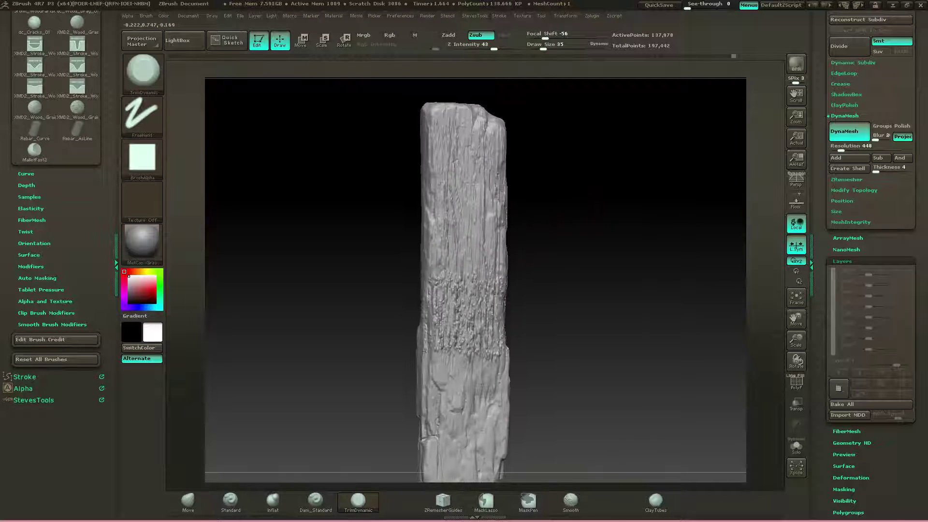
key(s)
drag(564, 269, 573, 268)
mouse_move(476, 290)
mouse_down()
mouse_move(483, 333)
mouse_move(480, 278)
mouse_move(497, 354)
mouse_move(492, 321)
mouse_up()
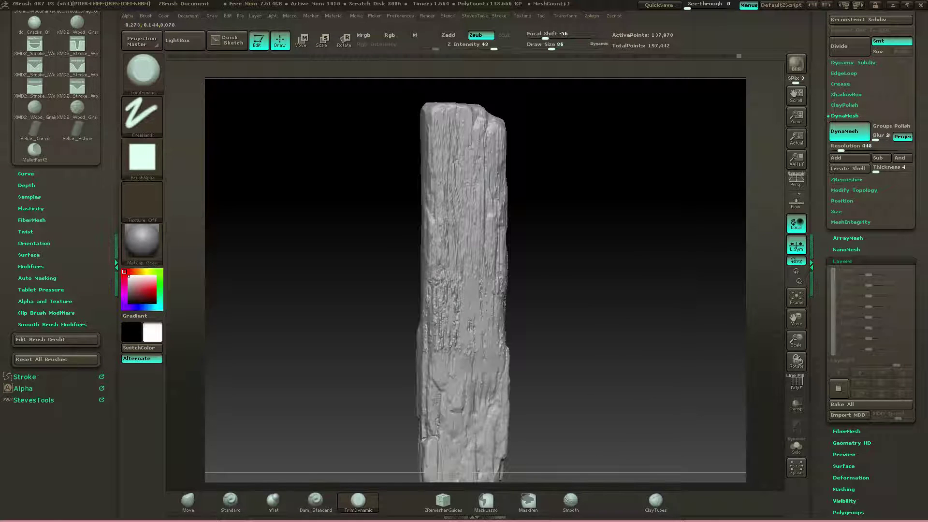
mouse_move(443, 265)
mouse_down()
mouse_move(439, 345)
mouse_move(442, 295)
mouse_up()
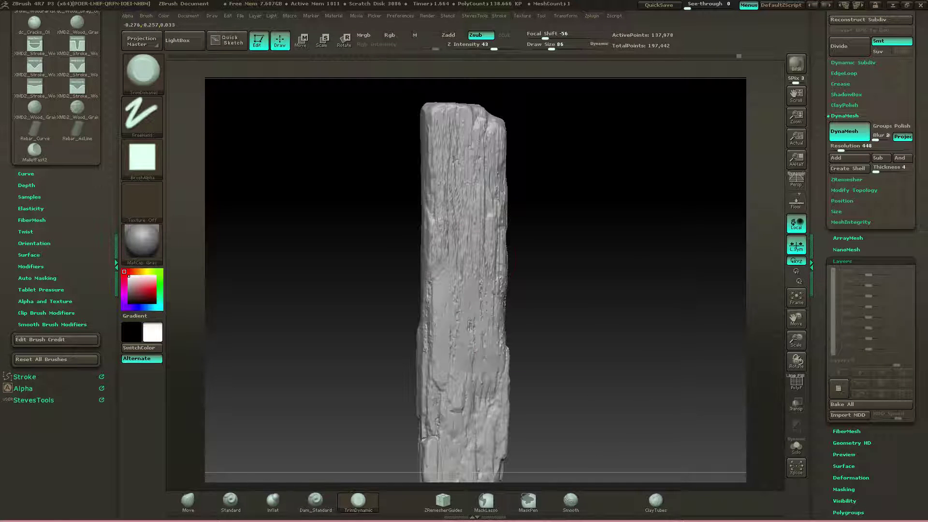
drag(476, 153, 474, 247)
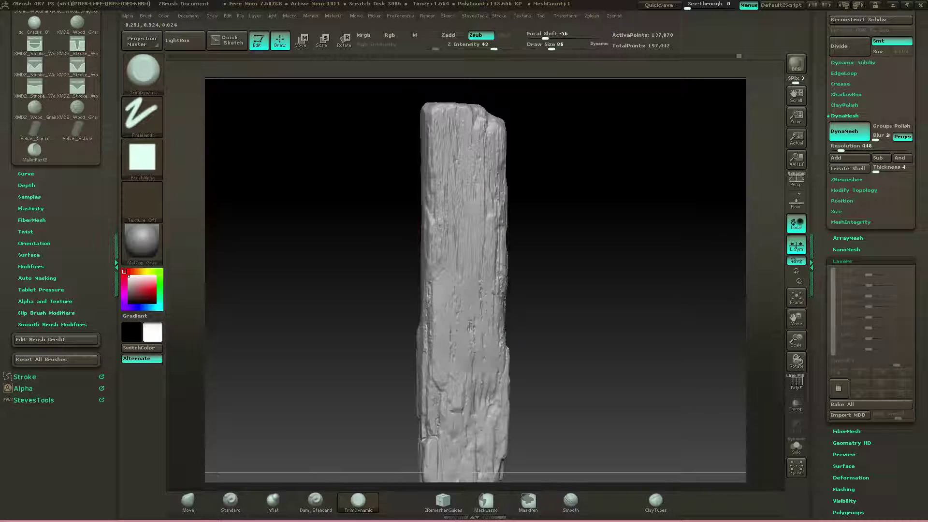
- Flatten the worn side edges along the plank's upper half with TrimDynamic
drag(527, 285, 476, 290)
drag(461, 242, 510, 233)
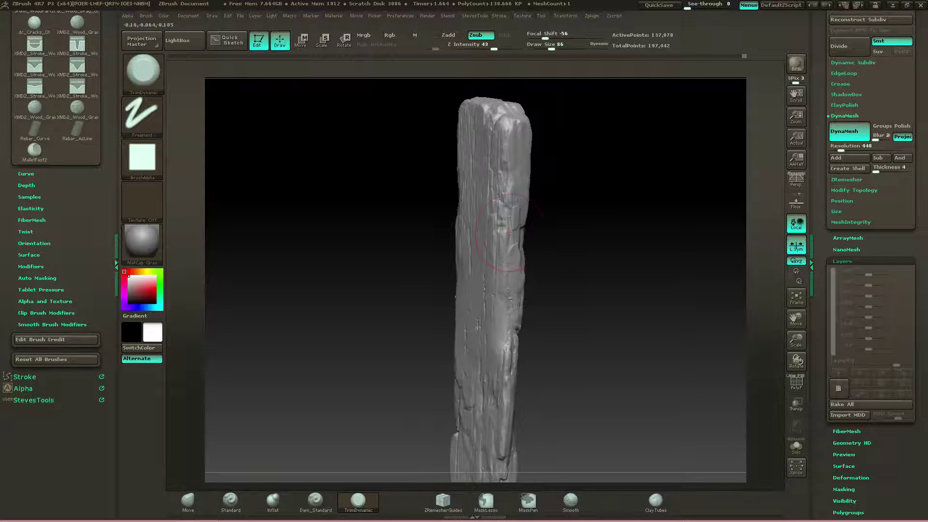
drag(430, 296, 507, 311)
drag(451, 358, 449, 334)
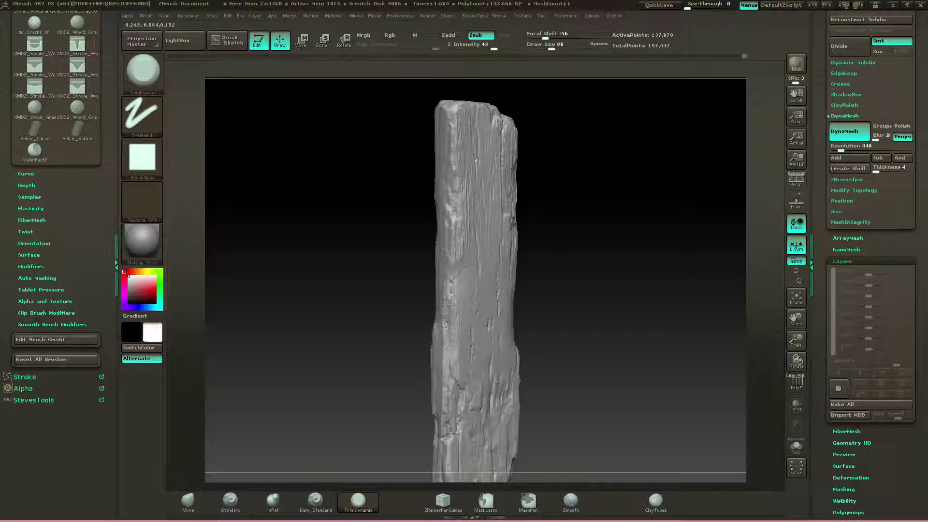
drag(531, 290, 636, 288)
drag(514, 222, 575, 188)
- Mask the protruding chunk on the plank's mid side edge, hide and delete its polygons, and remesh with DynaMesh to close the hole
mouse_move(484, 231)
mouse_down()
mouse_move(510, 232)
mouse_move(426, 263)
mouse_move(541, 205)
mouse_move(541, 232)
mouse_up()
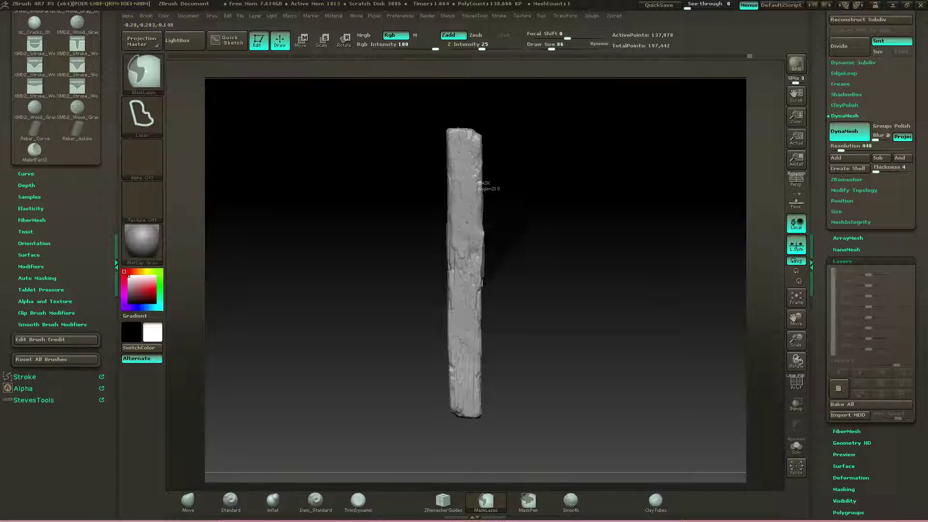
mouse_move(545, 262)
mouse_down()
mouse_move(483, 271)
mouse_move(498, 259)
mouse_up()
key(space)
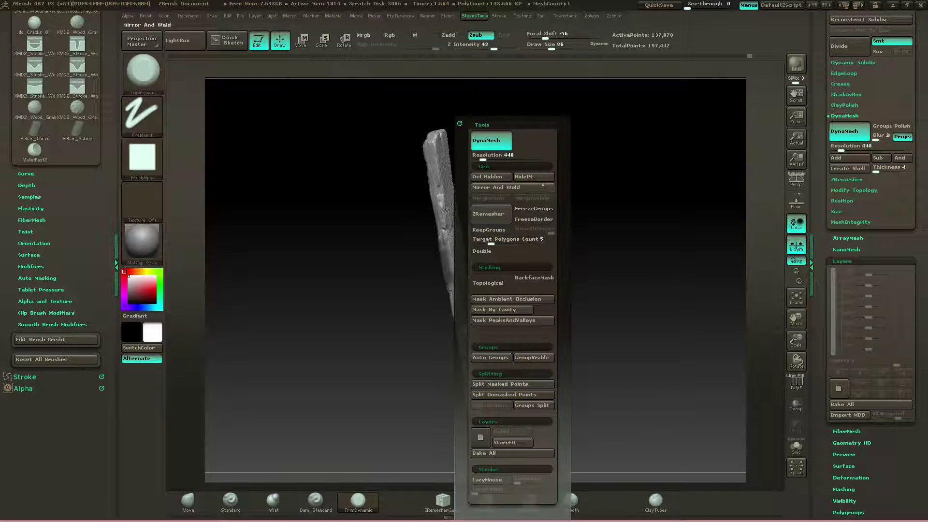
ctrl+click(588, 168)
key(1)
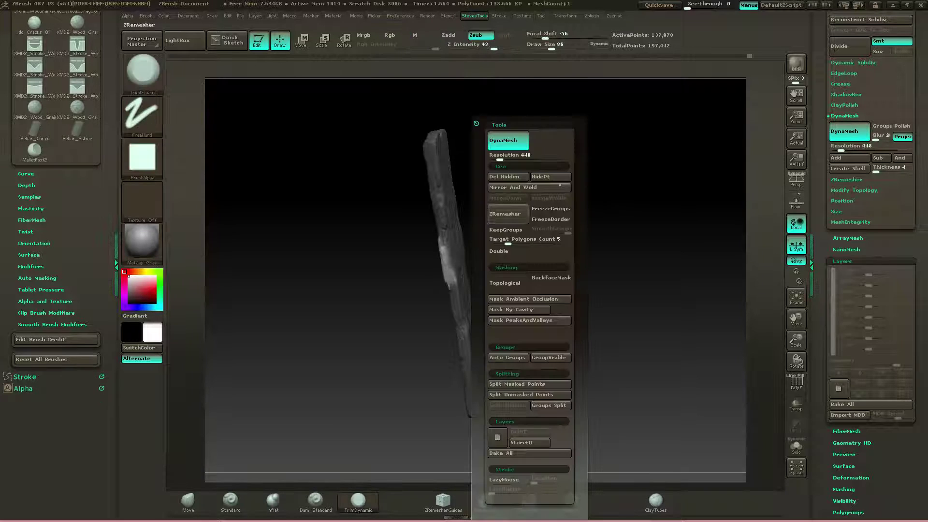
click(540, 177)
click(508, 177)
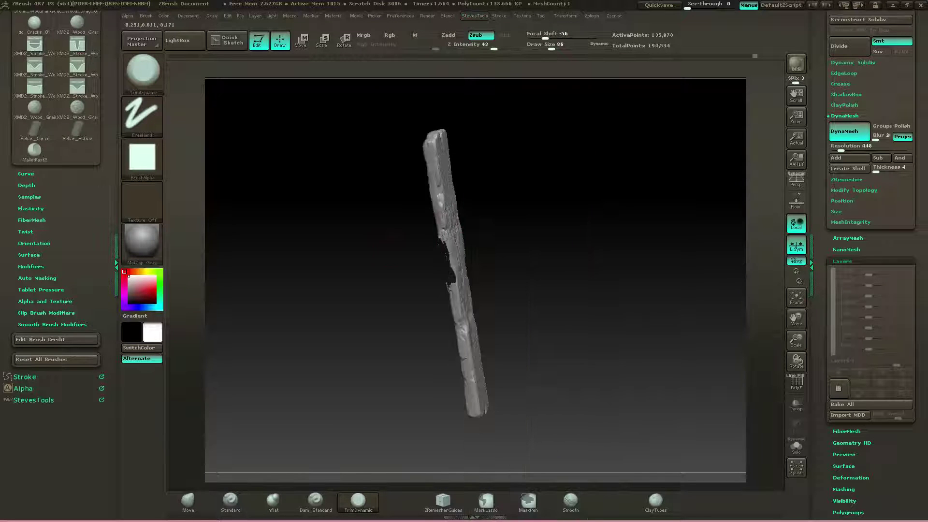
drag(512, 246, 570, 249)
key(ctrl)
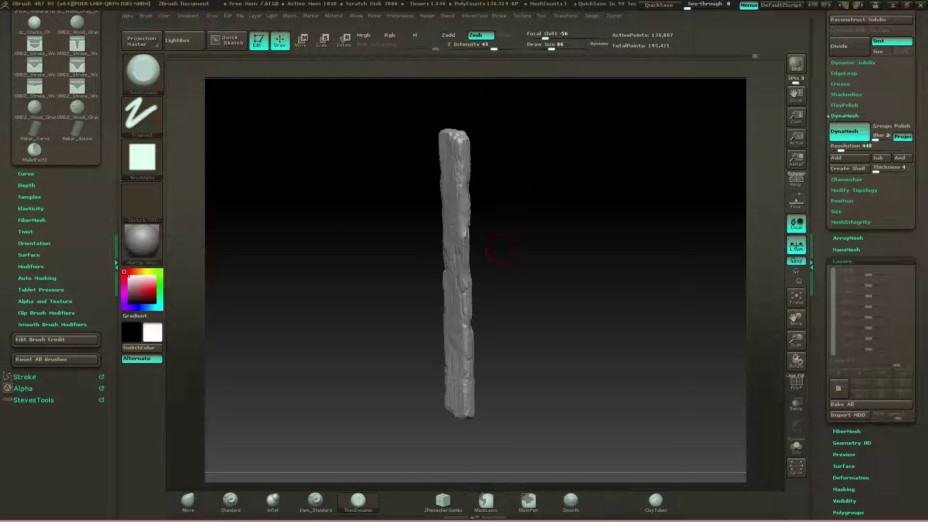
- Flatten the remeshed side edge and the adjoining middle faces with TrimDynamic, and smooth the leftover roughness
mouse_move(497, 251)
mouse_down()
mouse_move(459, 254)
mouse_move(524, 276)
mouse_move(502, 290)
mouse_move(515, 277)
mouse_up()
alt+drag(515, 277, 515, 236)
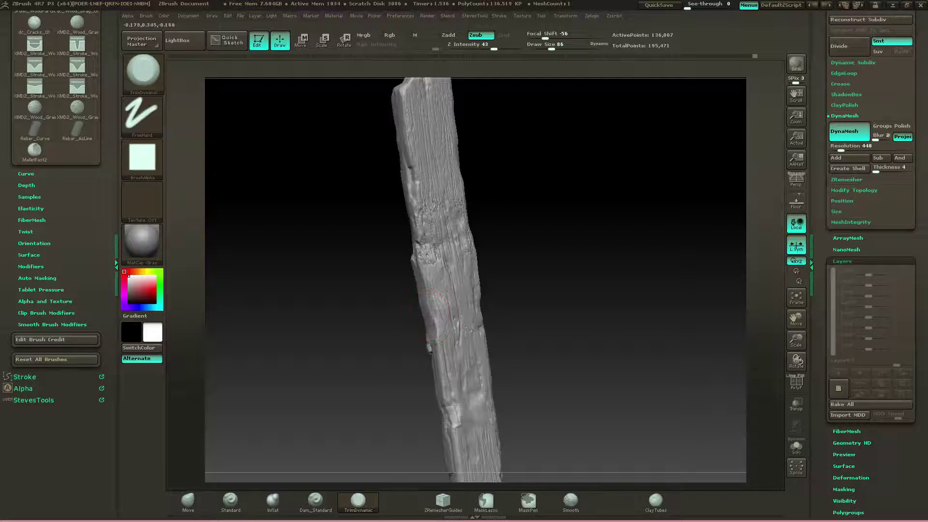
drag(370, 282, 413, 305)
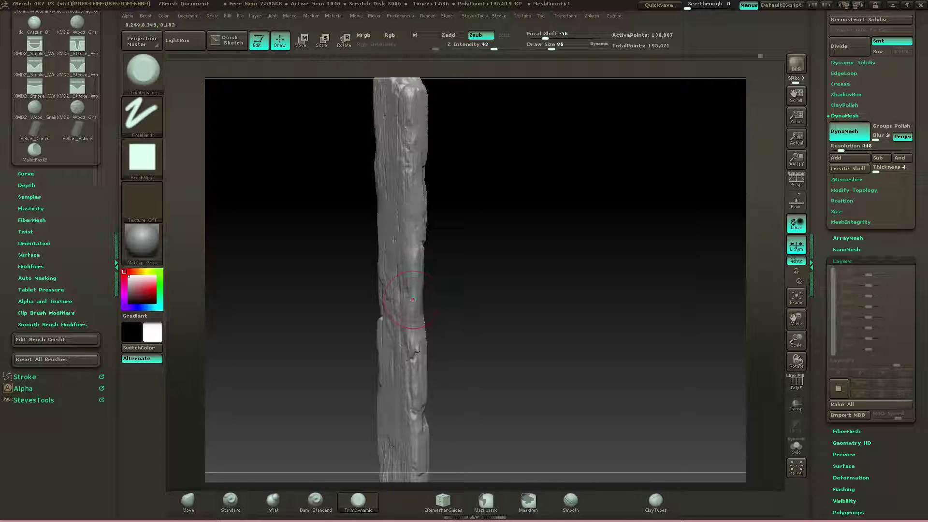
drag(412, 299, 465, 324)
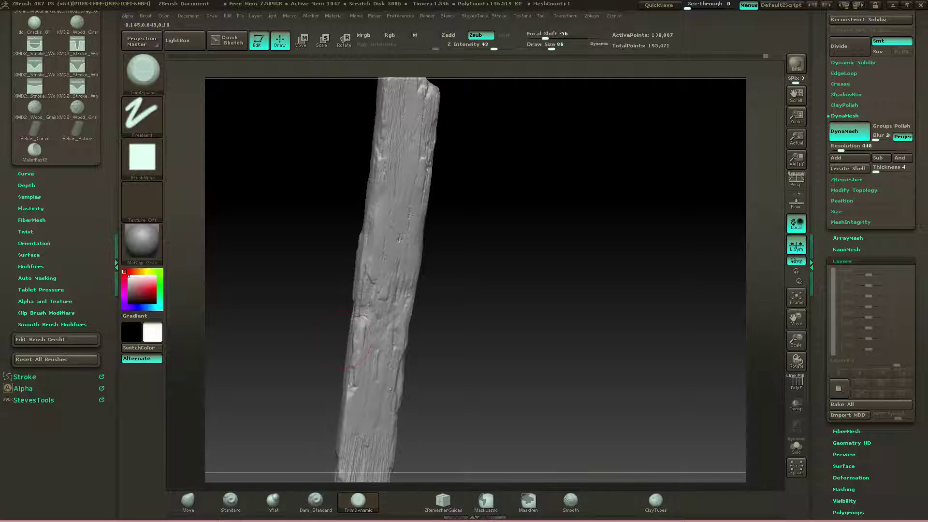
mouse_move(342, 339)
mouse_down()
mouse_move(360, 290)
mouse_move(359, 245)
mouse_move(391, 212)
mouse_move(435, 218)
mouse_up()
alt+drag(464, 290, 458, 217)
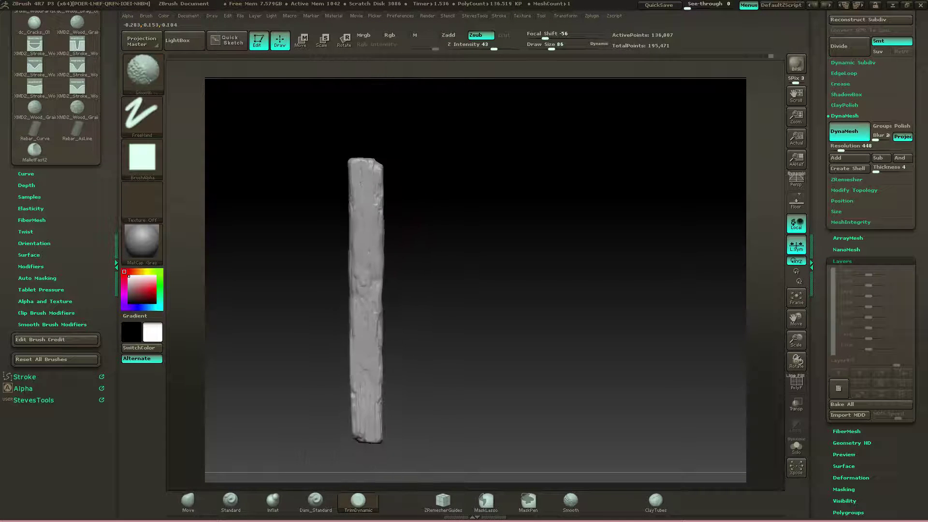
alt+drag(458, 251, 299, 239)
drag(367, 241, 380, 289)
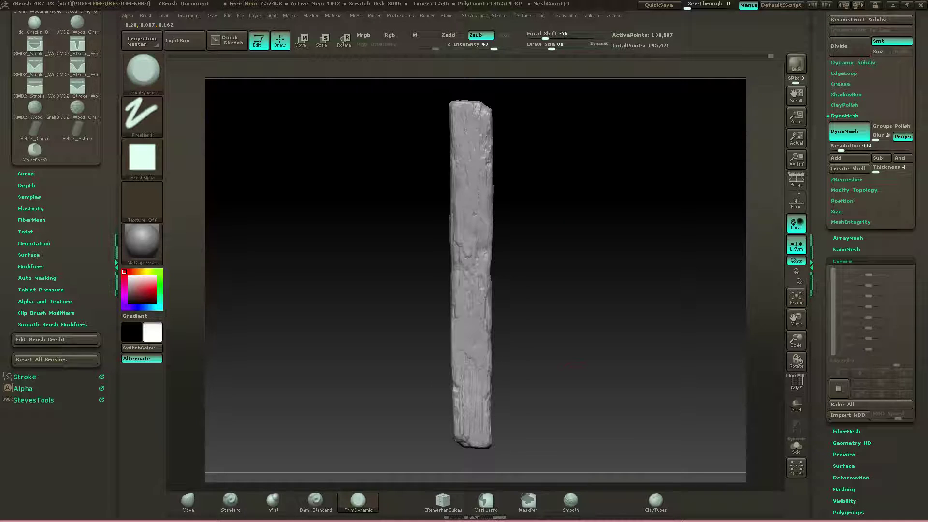
- Stamp XMD2_Wood_Grain_02 grain on the smooth section below the plank's middle at Z Intensity 5, undoing the first stronger stamp
key(b)
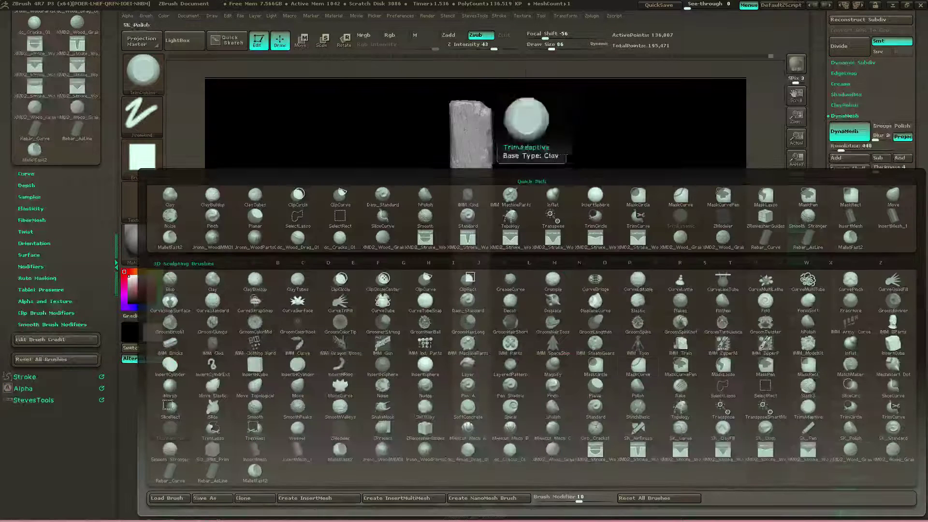
click(891, 449)
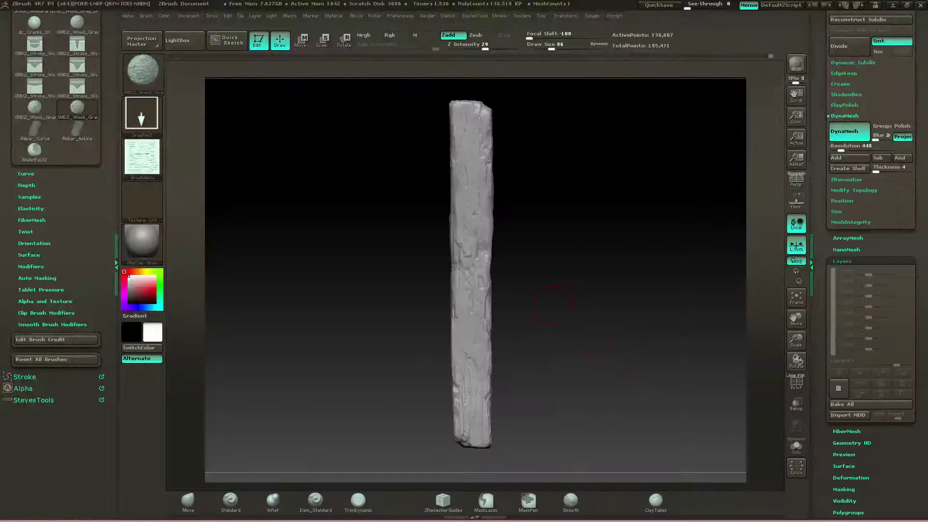
mouse_move(469, 333)
mouse_down()
mouse_move(481, 358)
mouse_move(491, 357)
mouse_move(474, 365)
mouse_up()
key(ctrl+z)
click(476, 45)
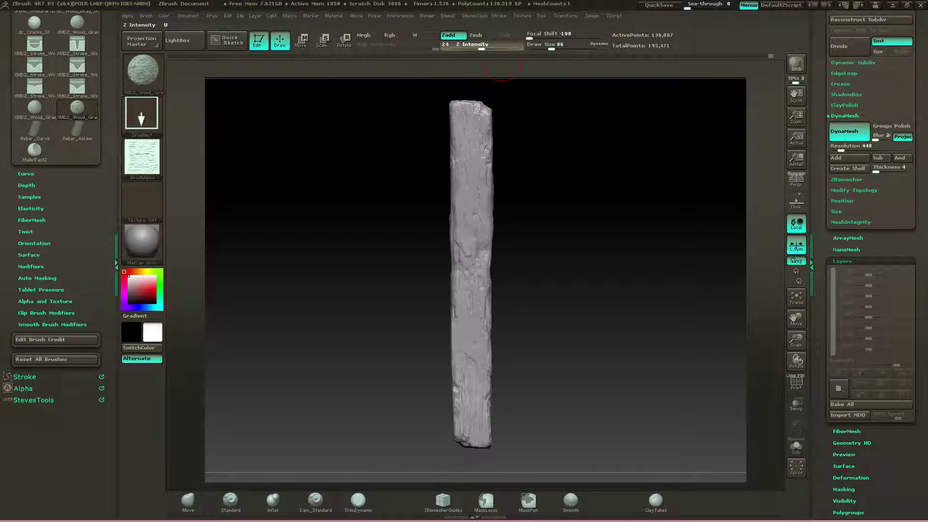
text(5)
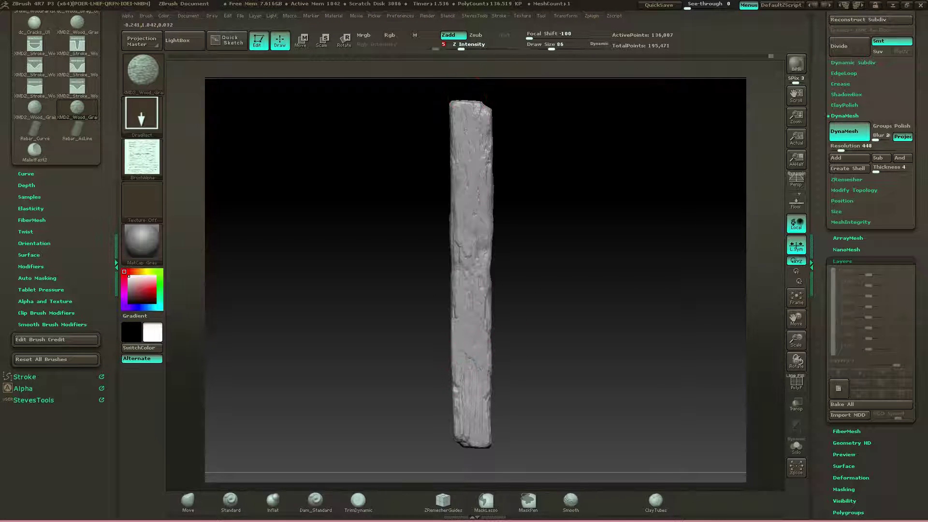
key(Return)
alt+drag(531, 299, 526, 360)
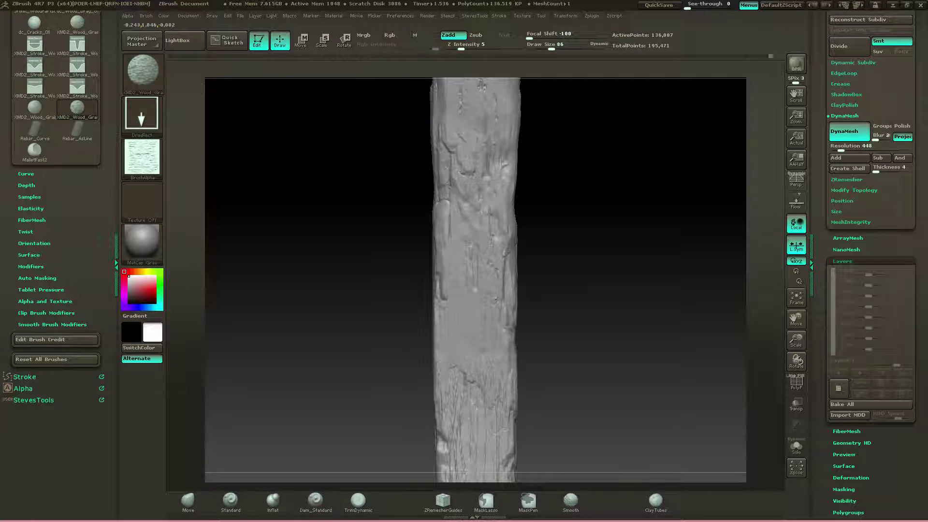
drag(643, 338, 510, 355)
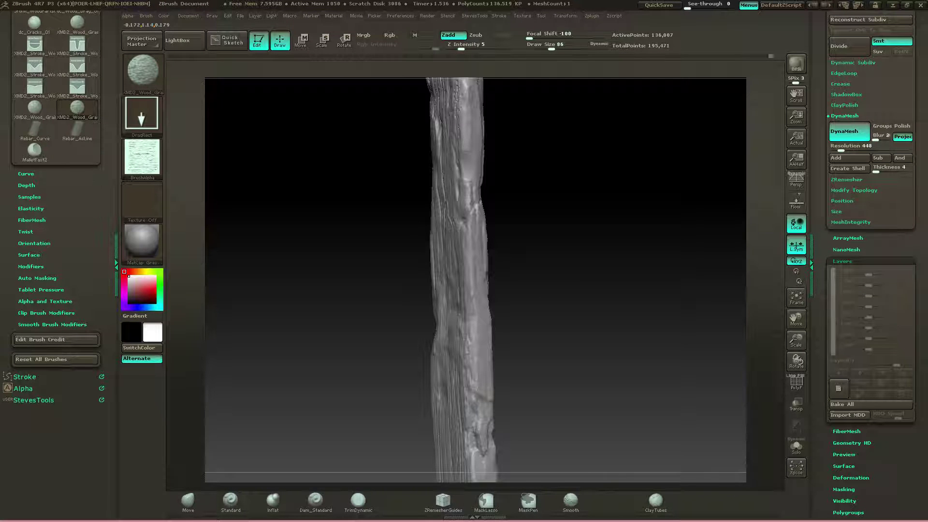
- Stamp XMD2_Wood_Grain_02 grain at Z Intensity 10 over the smoothed lower ledge area on the other face
drag(614, 339, 525, 333)
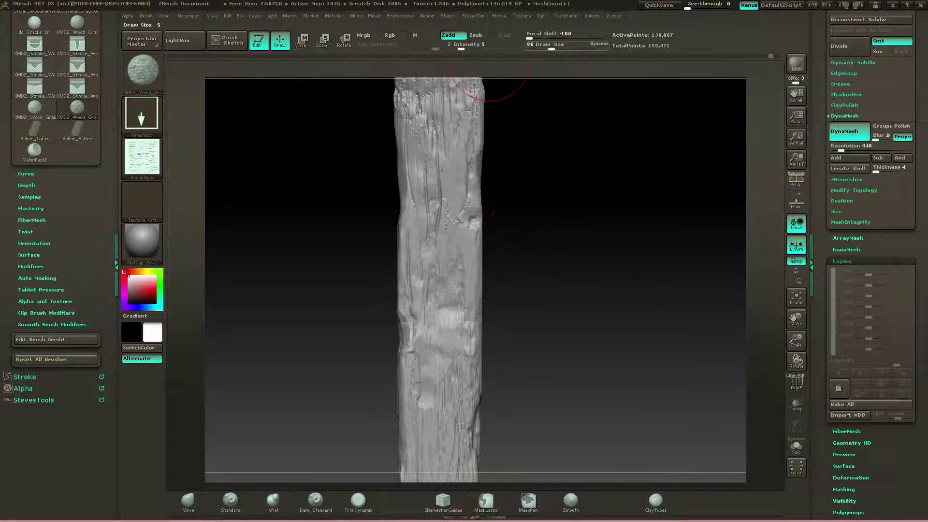
click(476, 45)
text(10)
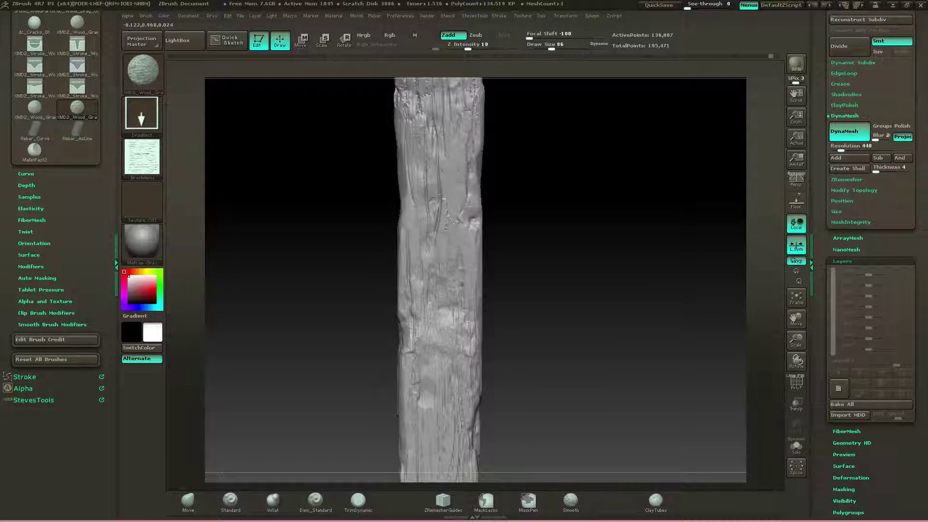
drag(534, 300, 577, 291)
mouse_move(551, 328)
alt+mouse_down()
mouse_move(534, 290)
mouse_move(548, 291)
mouse_move(550, 329)
alt+mouse_up()
drag(512, 300, 549, 291)
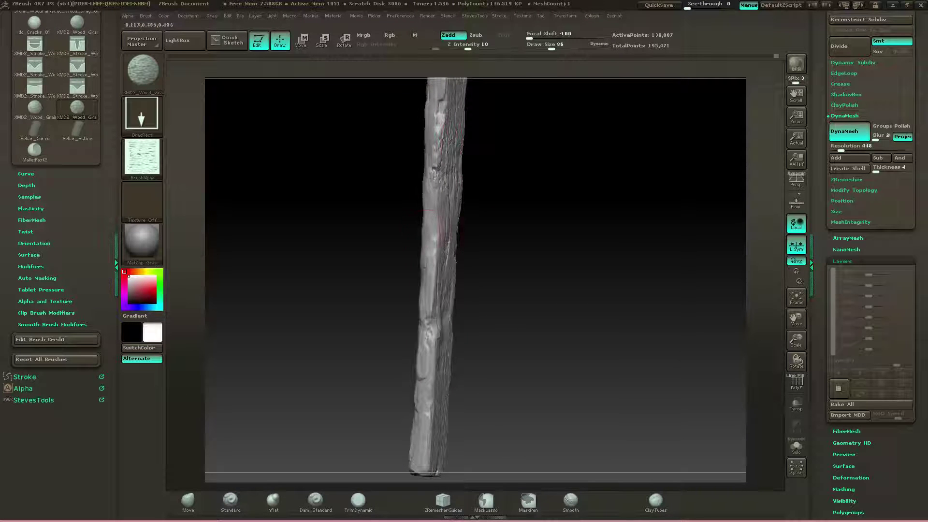
- Pull the recessed chipped corner at the plank's lower end downward with the Move brush to even out the end
drag(483, 212, 512, 201)
mouse_move(512, 242)
alt+mouse_down()
mouse_move(503, 210)
mouse_move(531, 209)
mouse_move(504, 208)
mouse_move(532, 223)
mouse_move(520, 213)
mouse_move(511, 231)
alt+mouse_up()
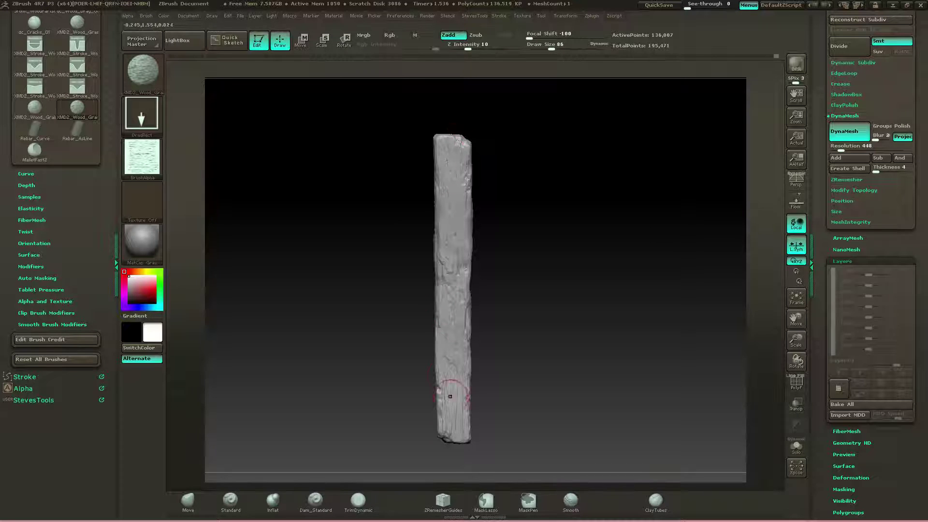
alt+drag(487, 354, 565, 194)
key(b)
key(m)
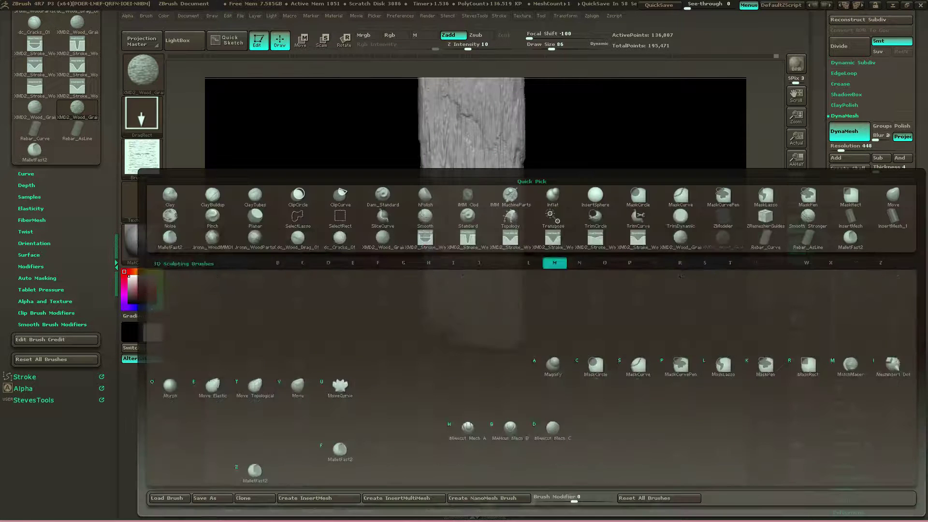
key(Escape)
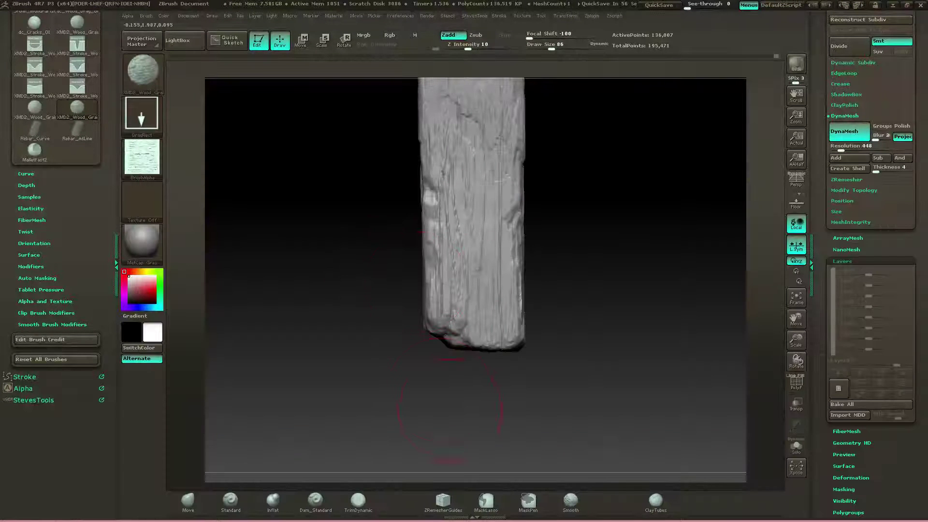
click(188, 500)
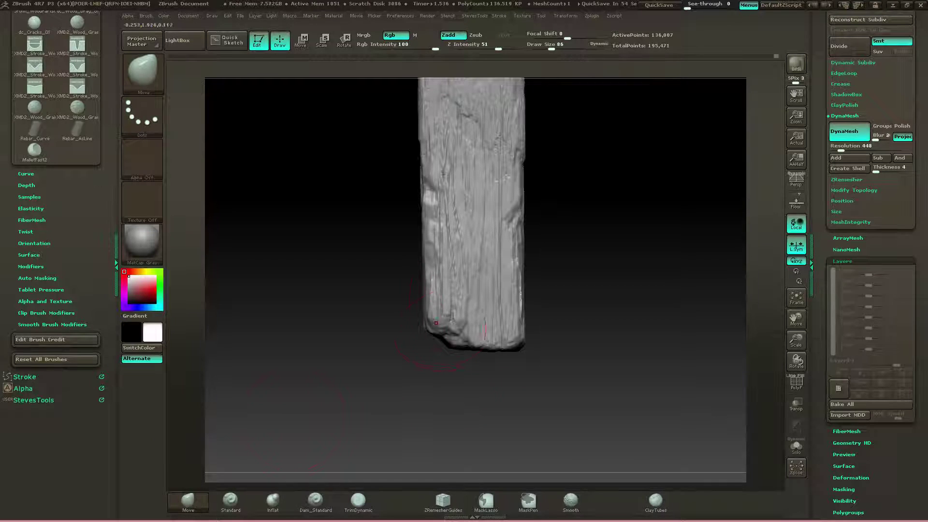
drag(442, 329, 441, 331)
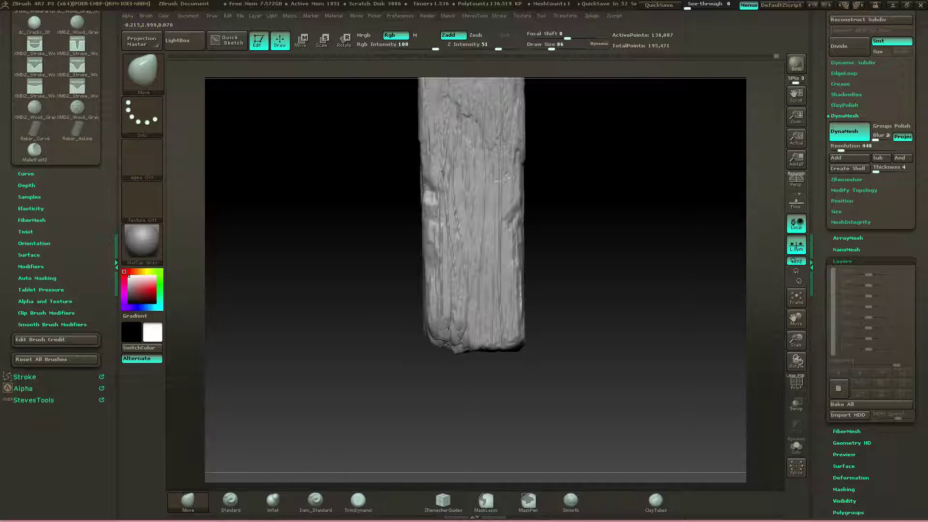
- Remesh the plank with DynaMesh after reshaping its lower end
drag(375, 349, 489, 336)
mouse_move(493, 328)
right_down()
mouse_move(437, 345)
mouse_move(488, 334)
right_up()
ctrl+drag(495, 294, 507, 264)
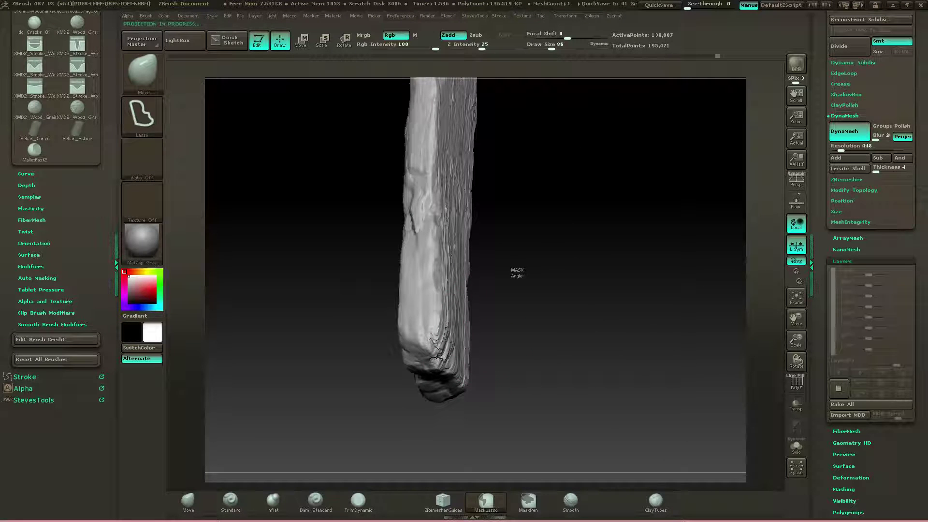
right_drag(516, 271, 469, 334)
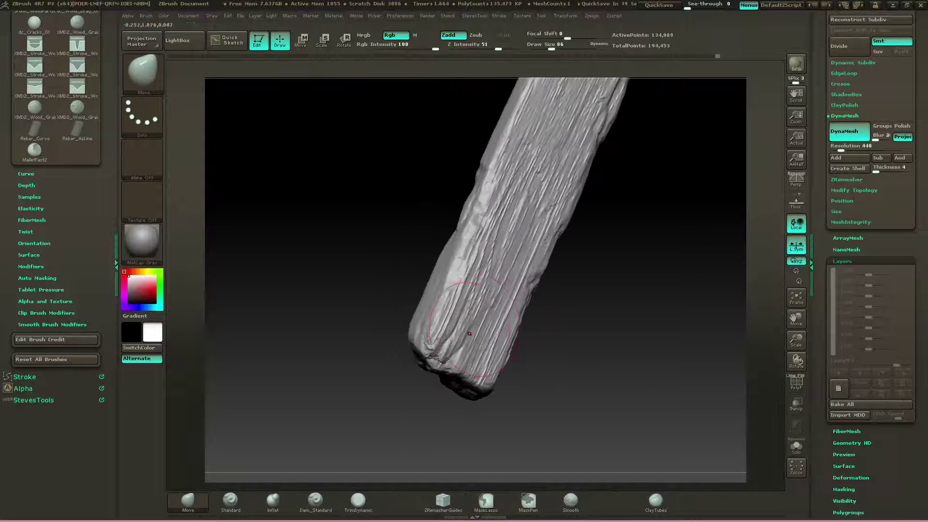
- Reshape the ledge at the lower end's corner with the Move brush, undoing the oversized pull across the end face
drag(446, 359, 457, 337)
drag(822, 48, 823, 487)
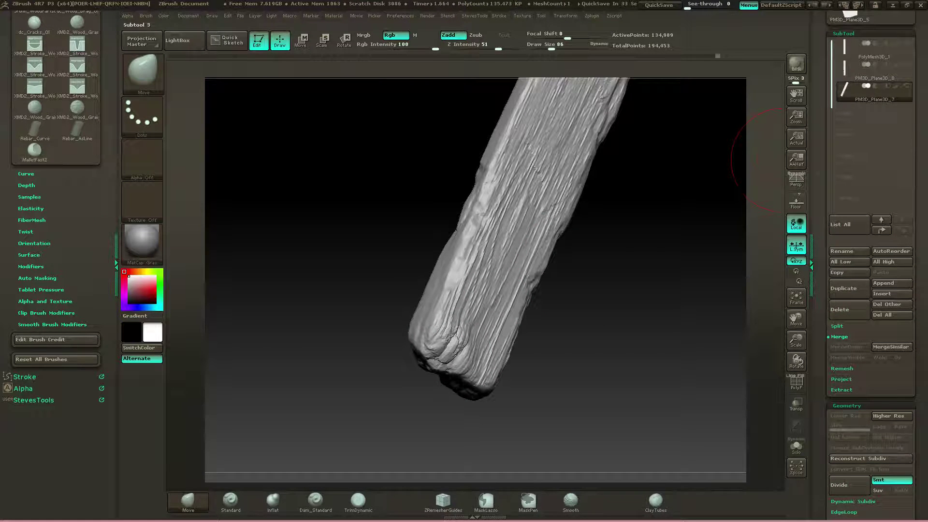
mouse_move(645, 290)
right_down()
mouse_move(696, 295)
mouse_move(608, 292)
right_up()
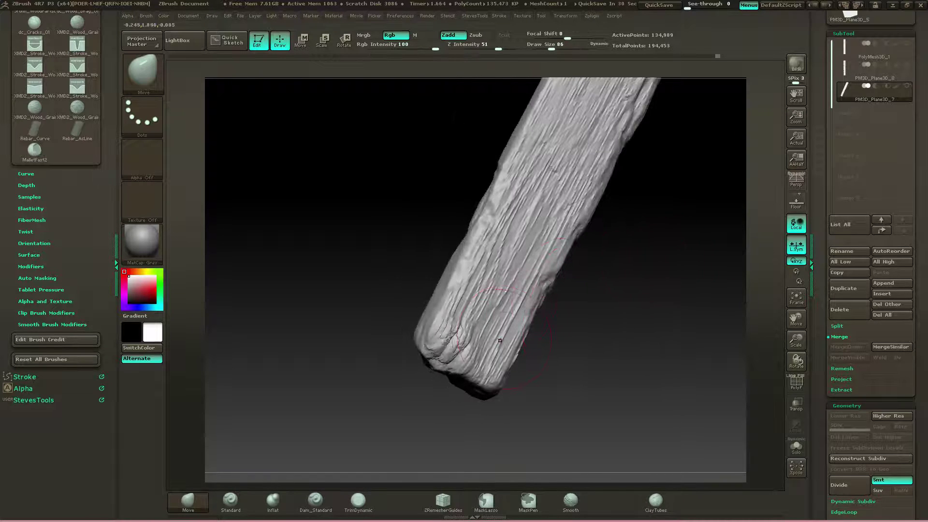
mouse_move(480, 343)
mouse_down()
mouse_move(476, 337)
mouse_move(508, 352)
mouse_move(499, 340)
mouse_move(520, 337)
mouse_up()
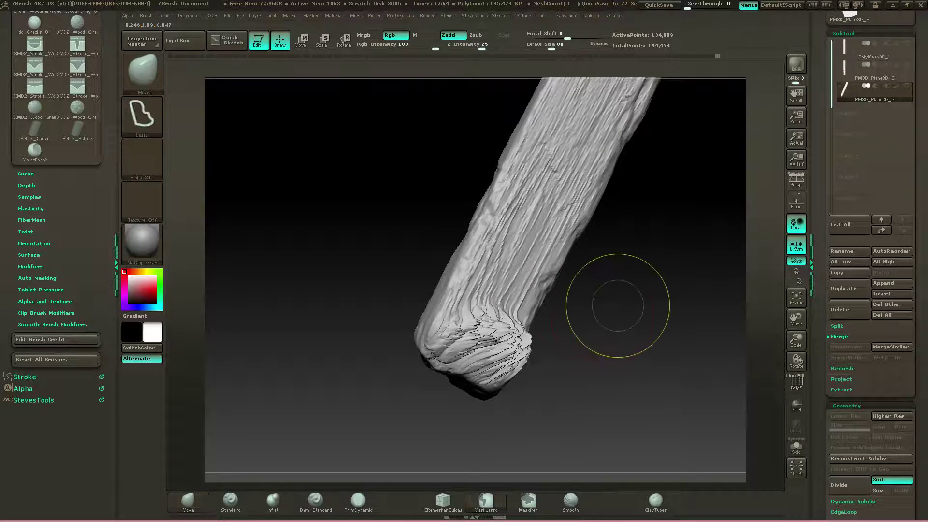
key(ctrl+z)
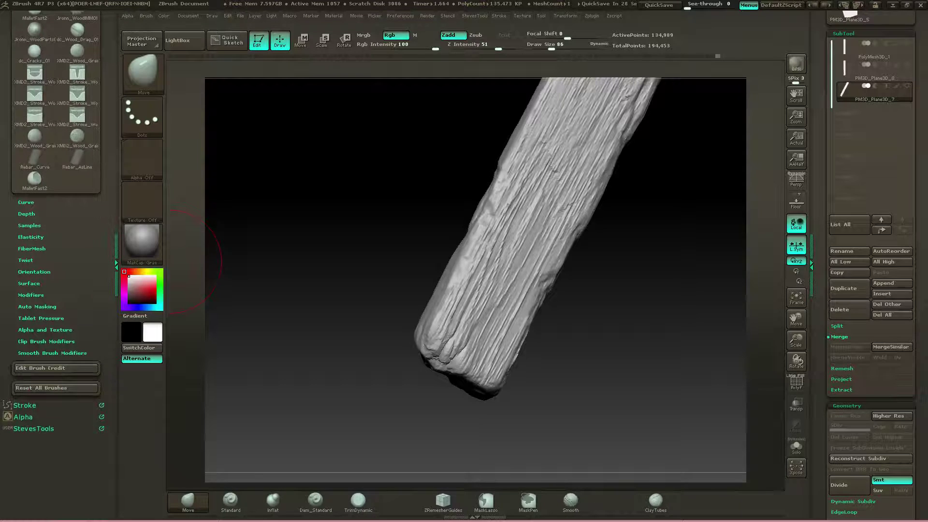
- Open the Move brush's Auto Masking settings and nudge the small ledge at the lower end's corner into shape
click(37, 306)
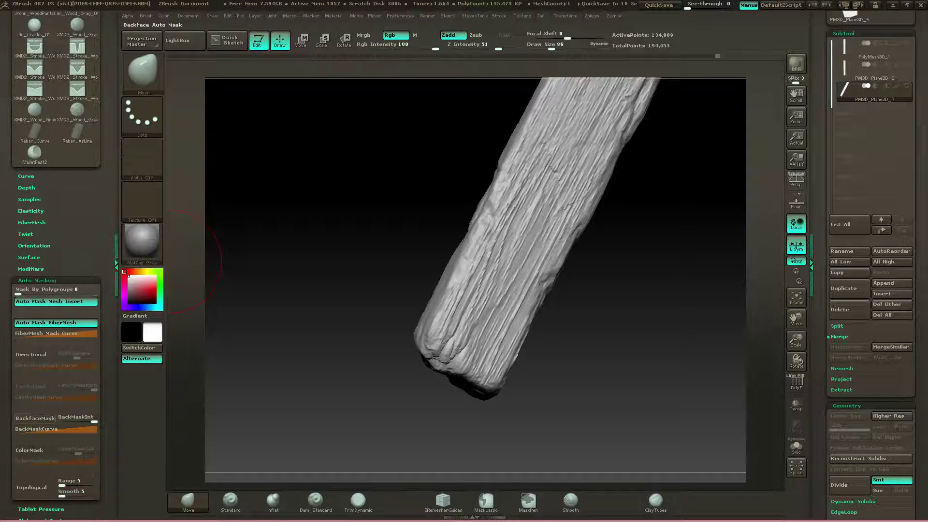
drag(454, 334, 463, 340)
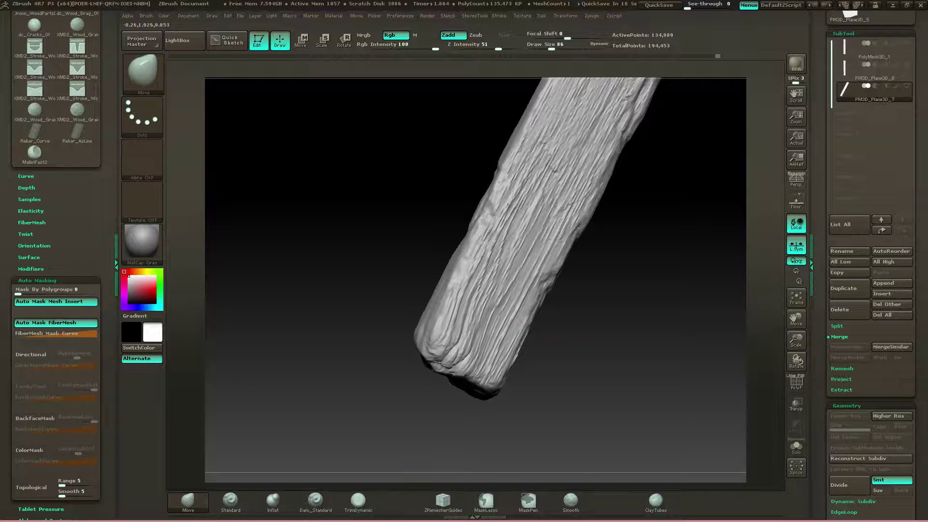
drag(193, 406, 251, 402)
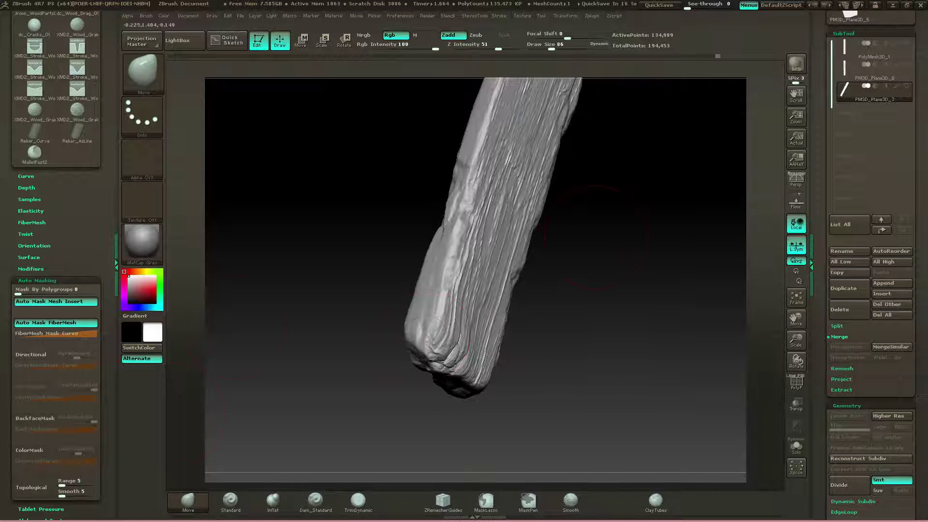
shift+drag(597, 237, 546, 236)
mouse_move(463, 340)
mouse_down()
mouse_move(457, 367)
mouse_move(450, 354)
mouse_up()
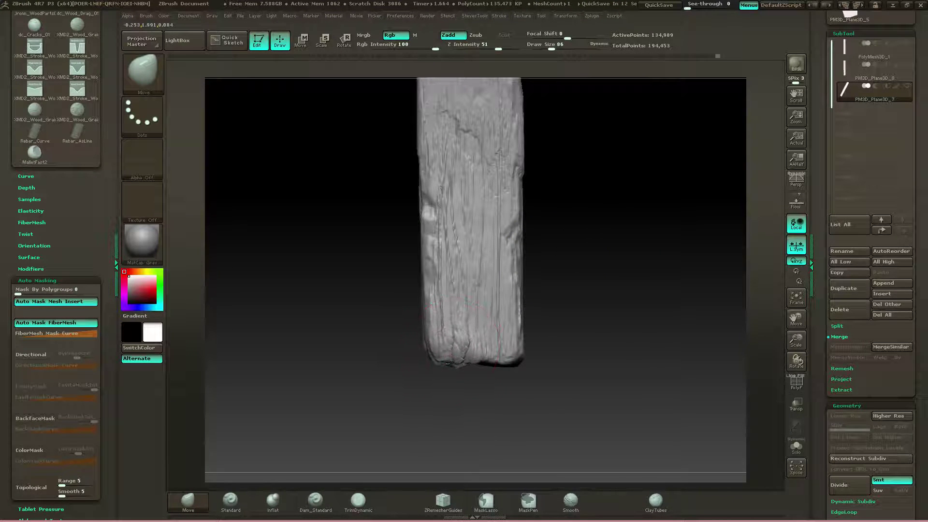
- Adjust the notch and corners of the plank's lower end from the opposite face with the Move brush
mouse_move(478, 340)
right_down()
mouse_move(520, 350)
mouse_move(416, 324)
right_up()
drag(417, 323, 422, 317)
right_drag(425, 312, 433, 324)
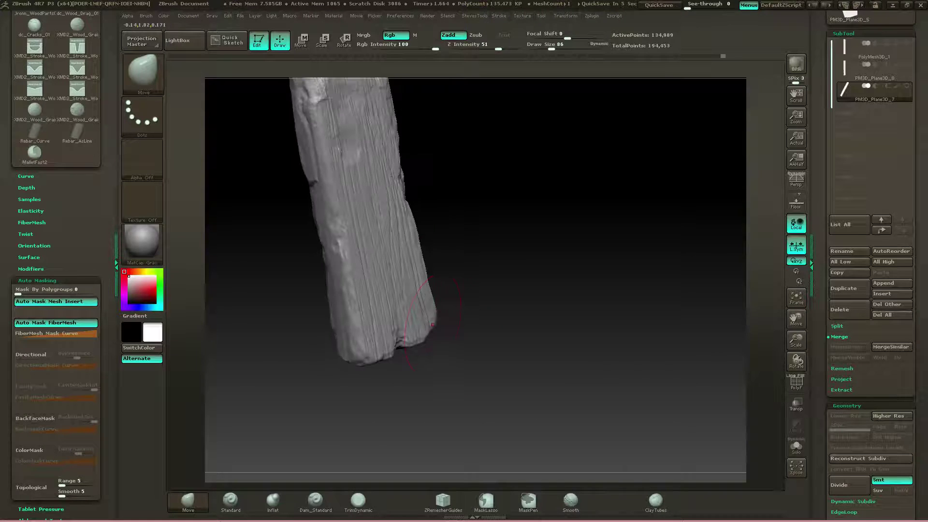
right_drag(364, 355, 360, 309)
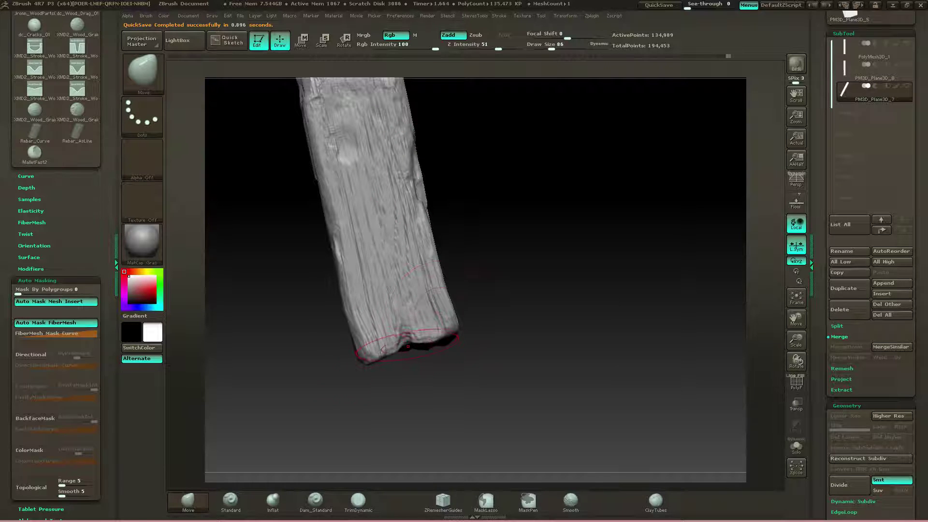
drag(447, 381, 410, 386)
mouse_move(410, 344)
mouse_down()
mouse_move(417, 334)
mouse_move(451, 343)
mouse_up()
drag(464, 381, 444, 383)
ctrl+right_drag(445, 383, 443, 370)
- Remesh the whole plank with DynaMesh and duplicate it directly beside the original with the Transpose Move line
alt+drag(647, 271, 492, 288)
key(f)
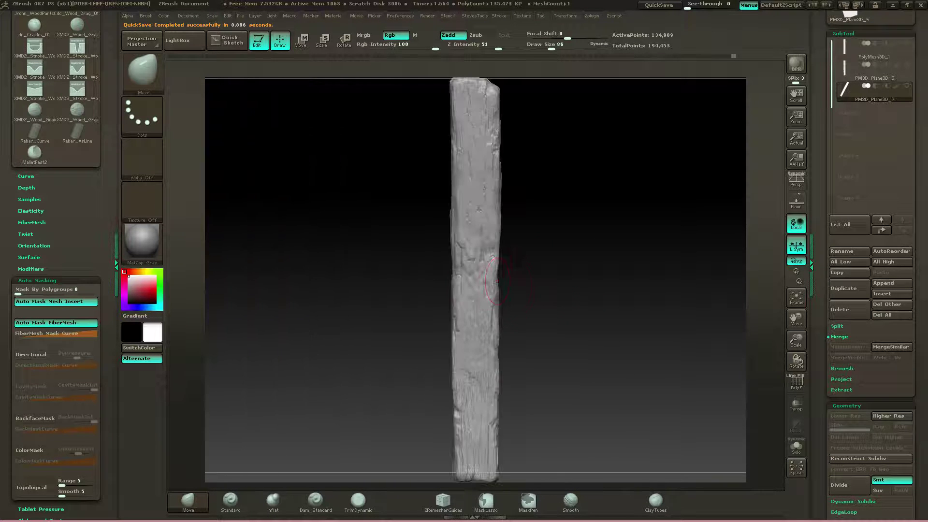
ctrl+right_drag(485, 317, 691, 224)
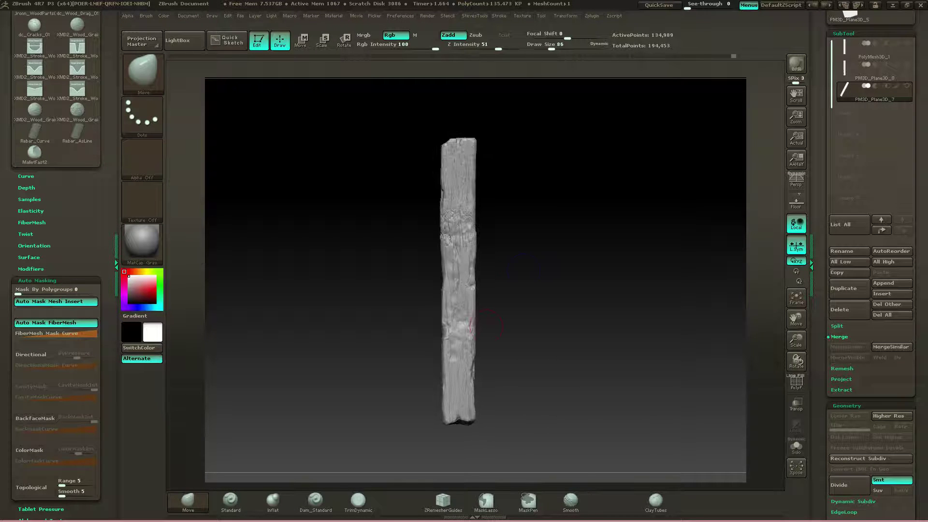
drag(488, 319, 442, 261)
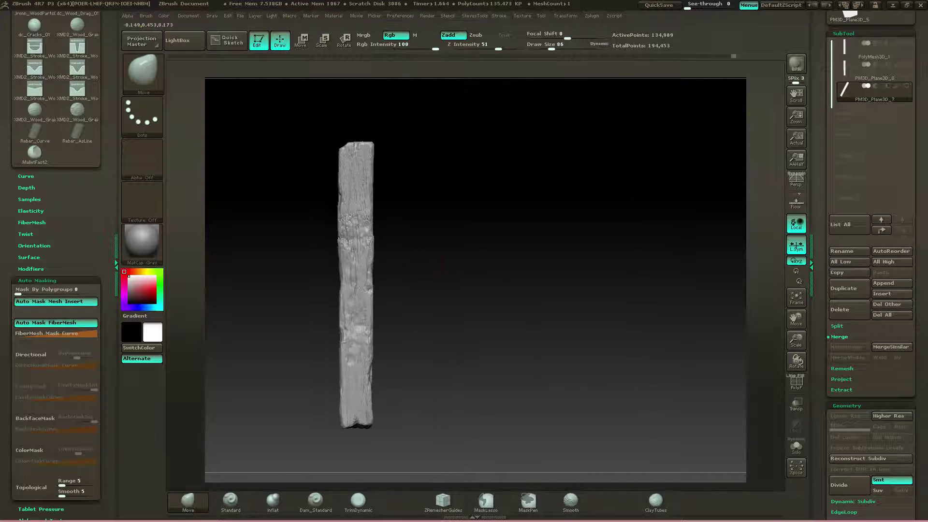
key(ctrl+shift)
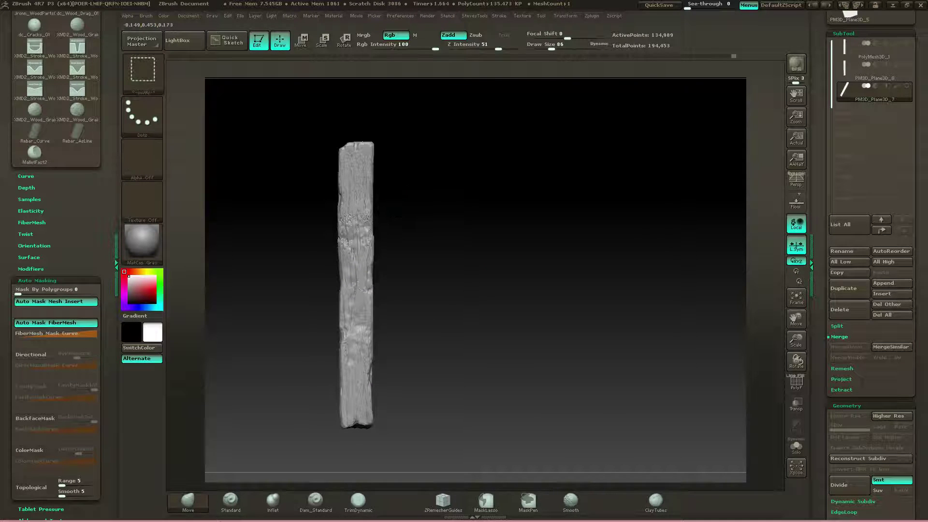
key(w)
drag(360, 272, 531, 268)
key(ctrl+z)
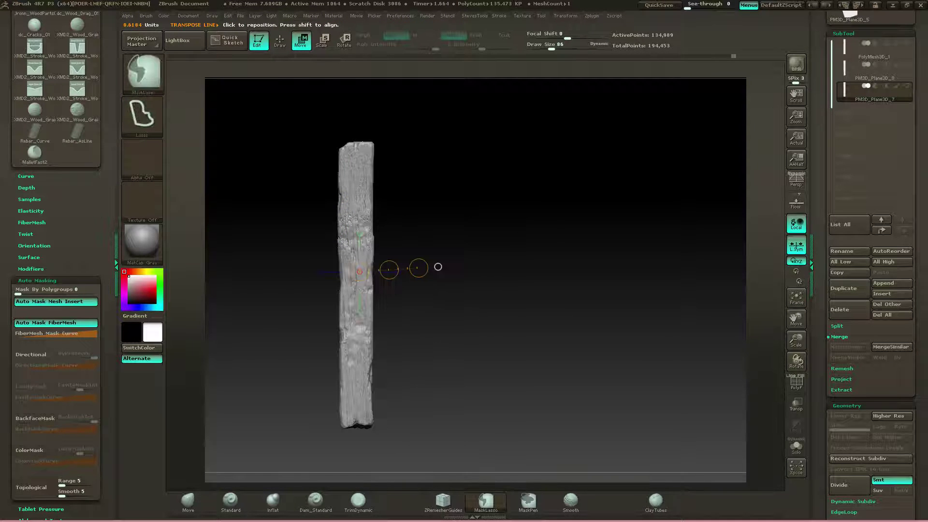
ctrl+click(501, 198)
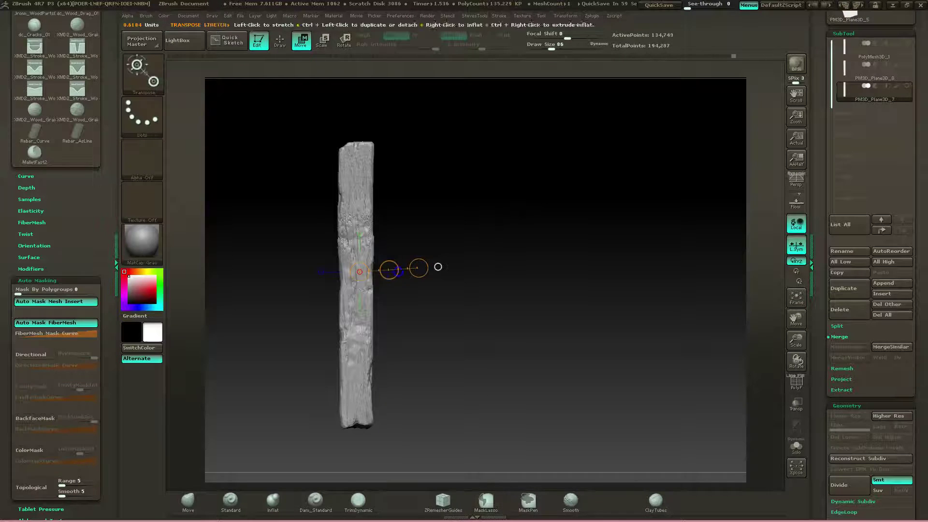
ctrl+drag(389, 270, 436, 268)
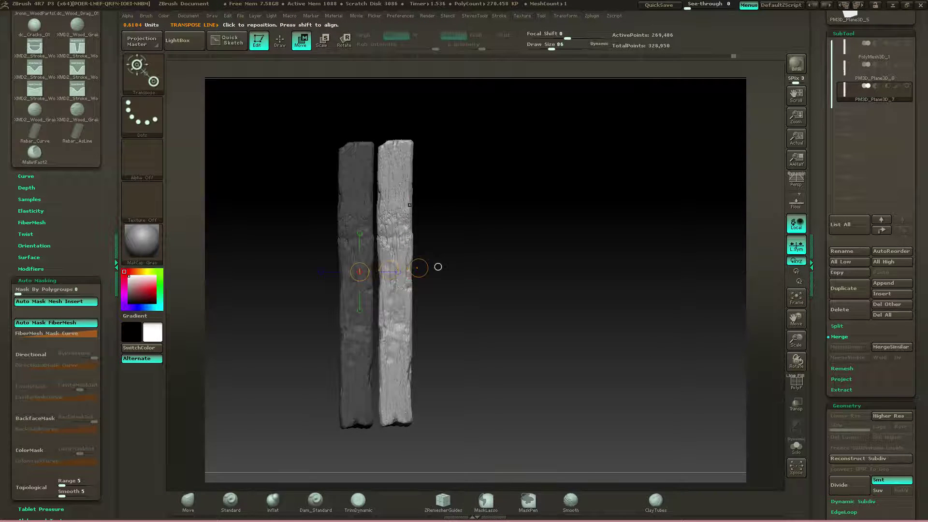
- Flip the duplicate plank over with Transpose Rotate from the end-on view, undoing the first slight rotation
right_drag(409, 204, 409, 290)
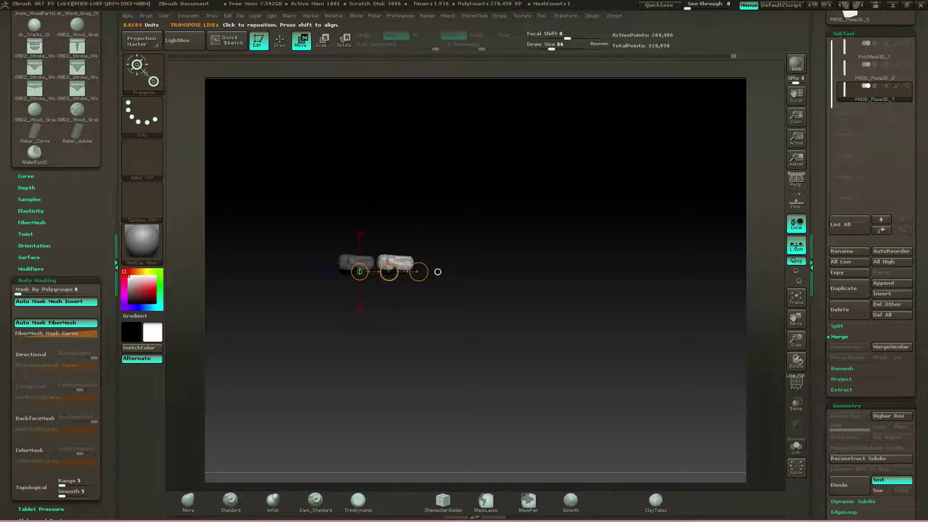
key(r)
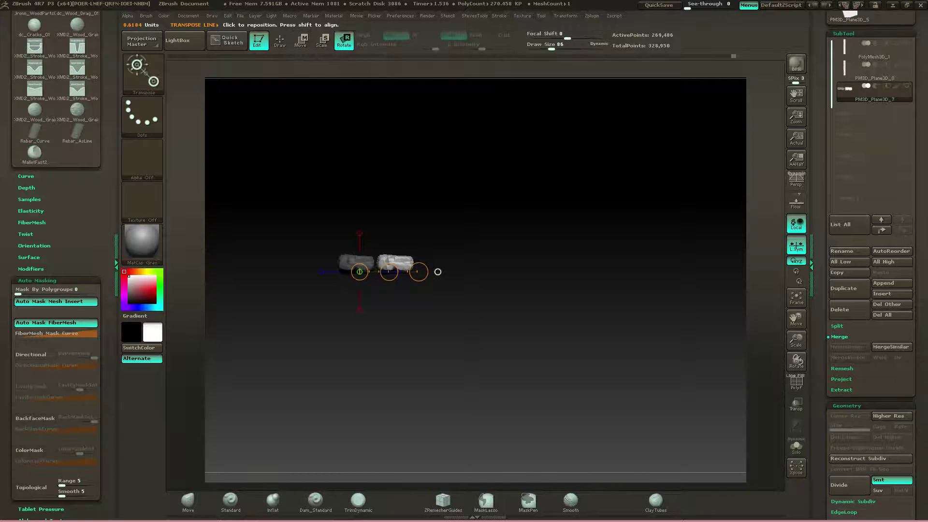
drag(418, 271, 438, 266)
key(ctrl+z)
key(ctrl+z)
shift+drag(397, 242, 464, 243)
shift+drag(512, 271, 512, 338)
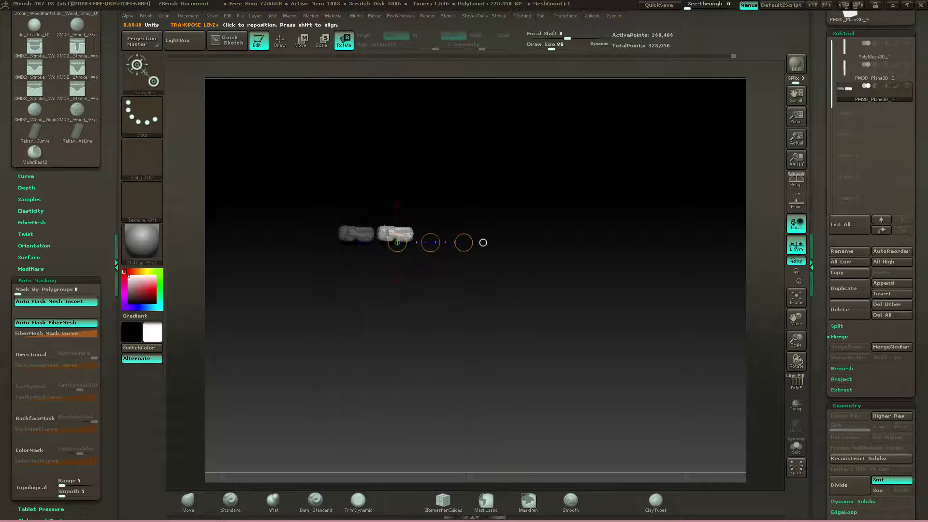
drag(463, 242, 332, 242)
drag(463, 241, 331, 244)
- Move the flipped duplicate back in line with the original plank, close beside it and level at both ends
key(w)
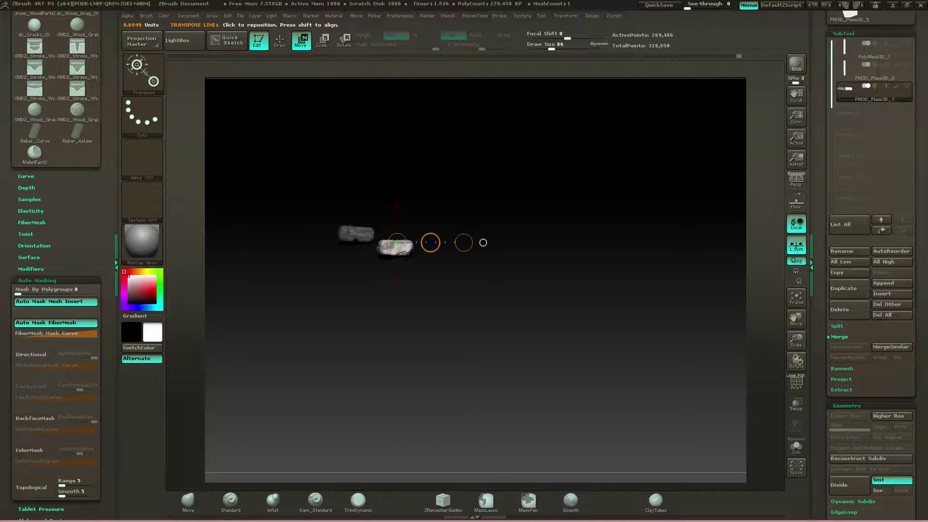
drag(430, 242, 429, 228)
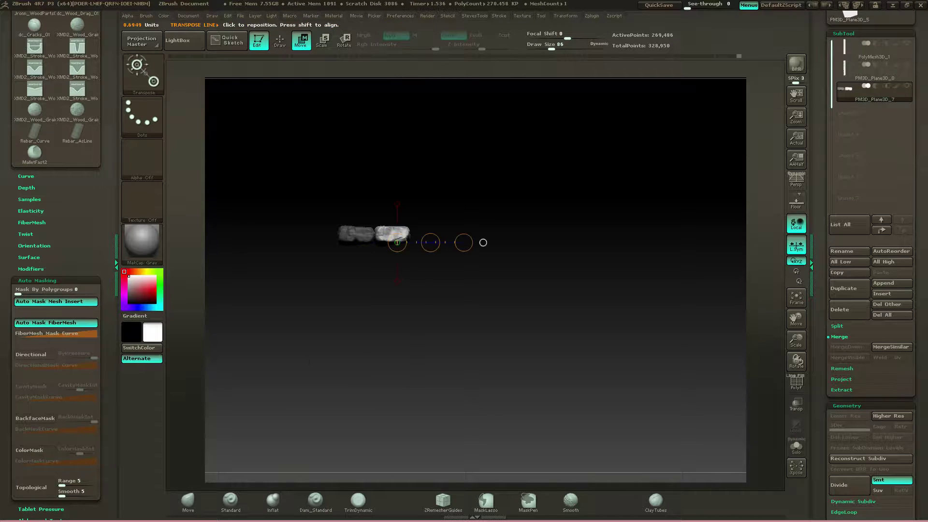
drag(546, 314, 541, 212)
mouse_move(388, 177)
mouse_down()
mouse_move(397, 323)
mouse_move(388, 318)
mouse_up()
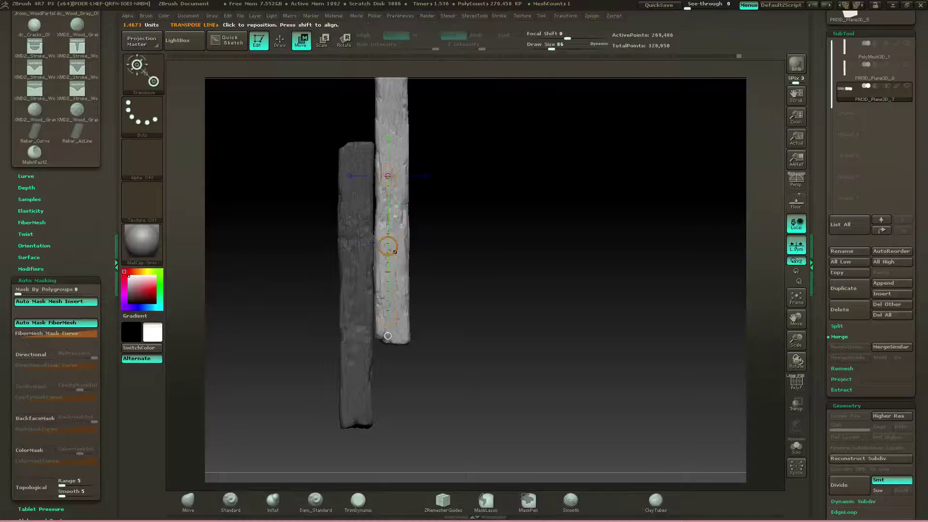
drag(387, 246, 389, 325)
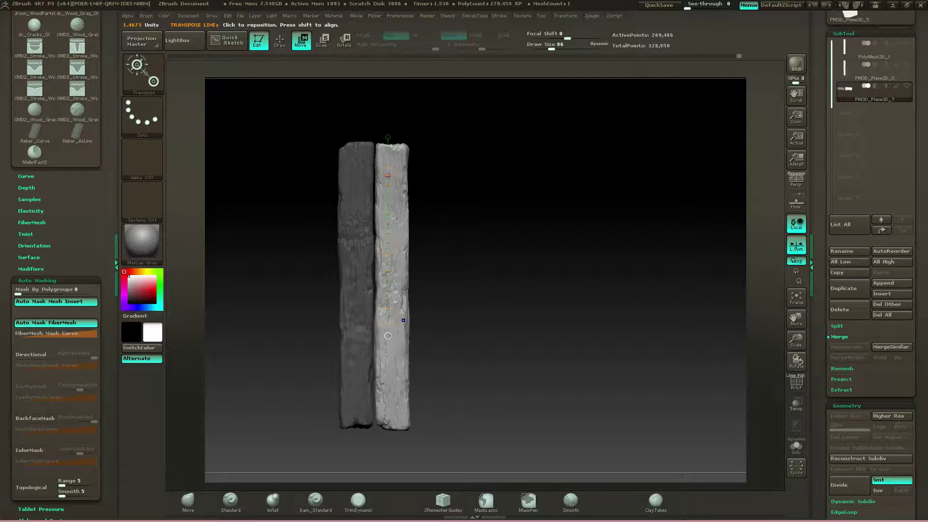
- Invert and clear the mask on the two planks, and return to the Move brush in Draw mode
key(ctrl+i)
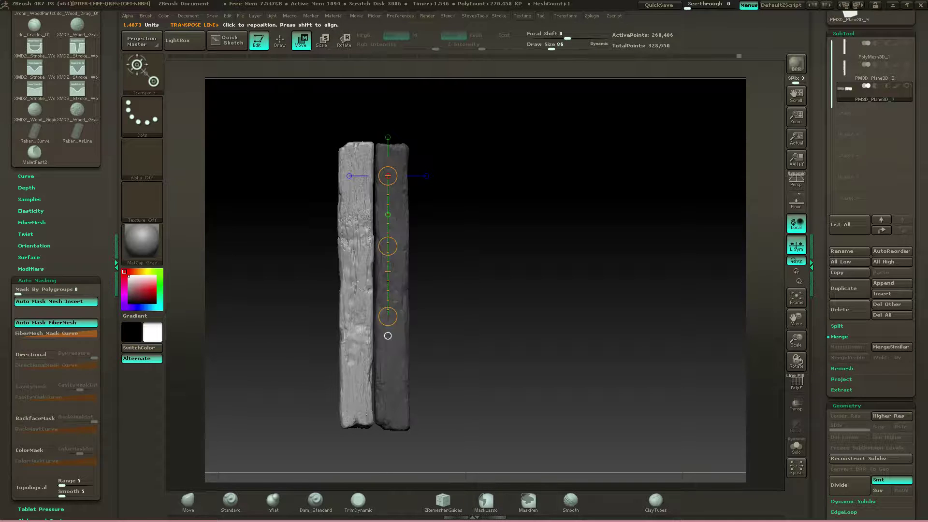
key(q)
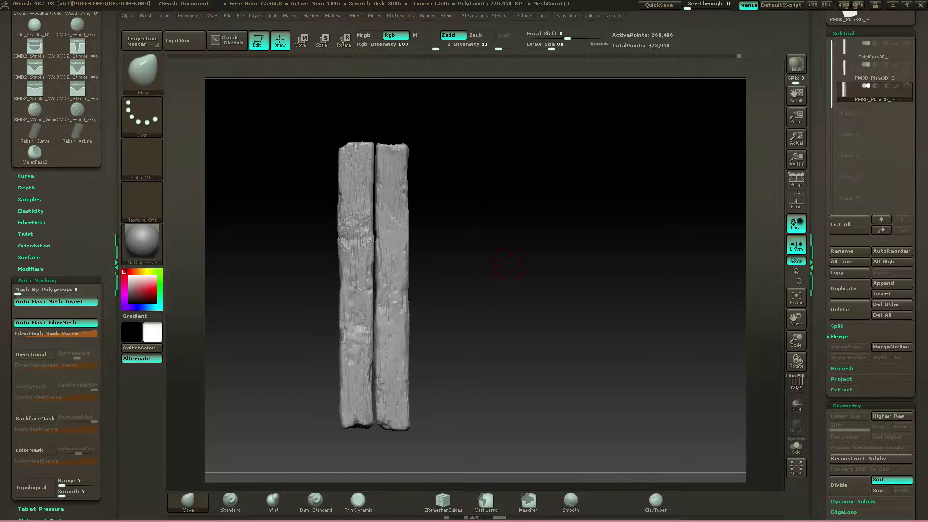
drag(418, 193, 485, 174)
drag(512, 244, 669, 231)
alt+drag(546, 266, 656, 238)
alt+drag(507, 242, 531, 227)
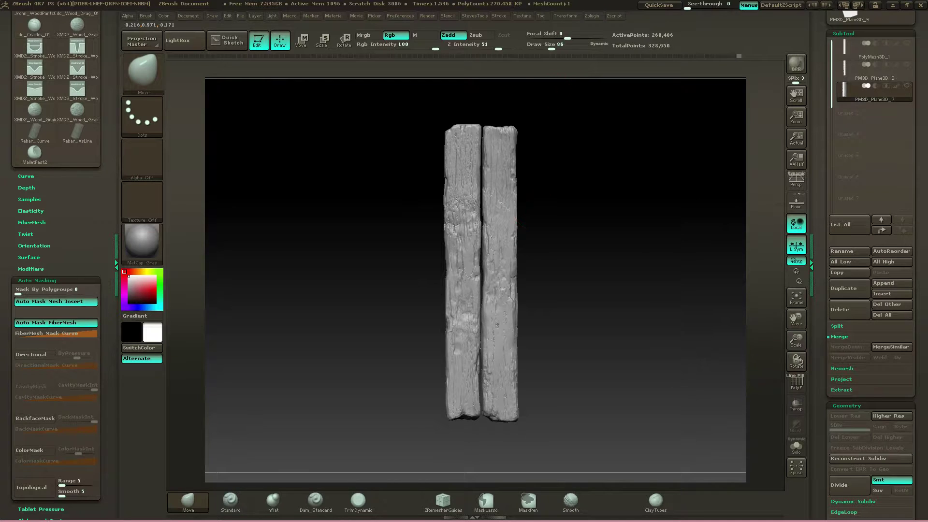